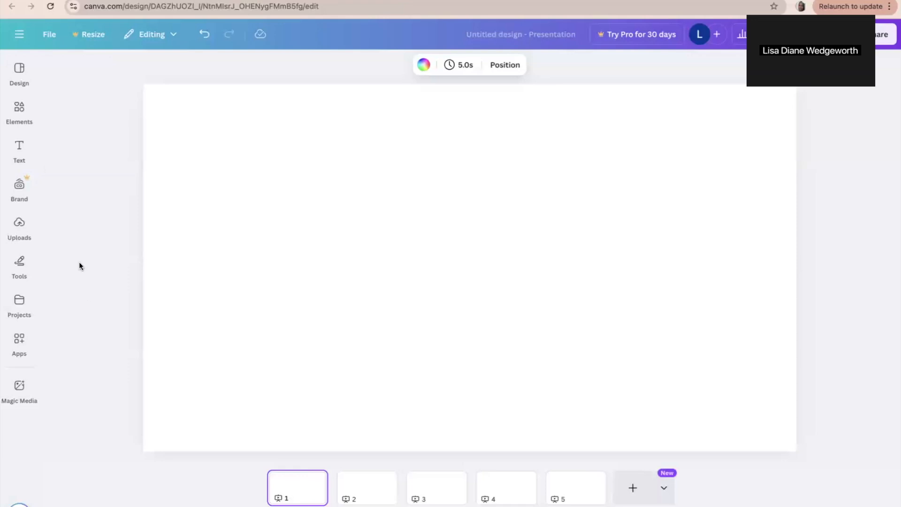
Insert an arch shape with a rounded top on the first page and place it in the lower-left area of the page
left_click(13, 115)
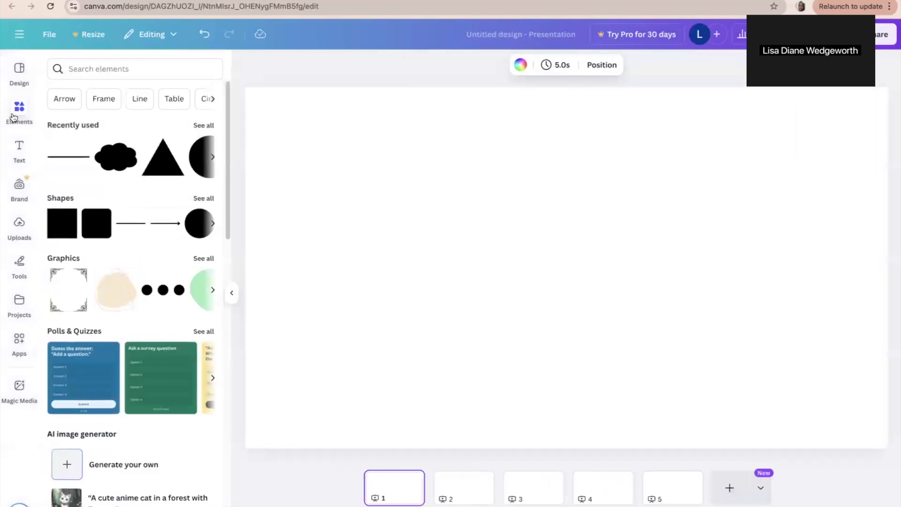
left_click(205, 201)
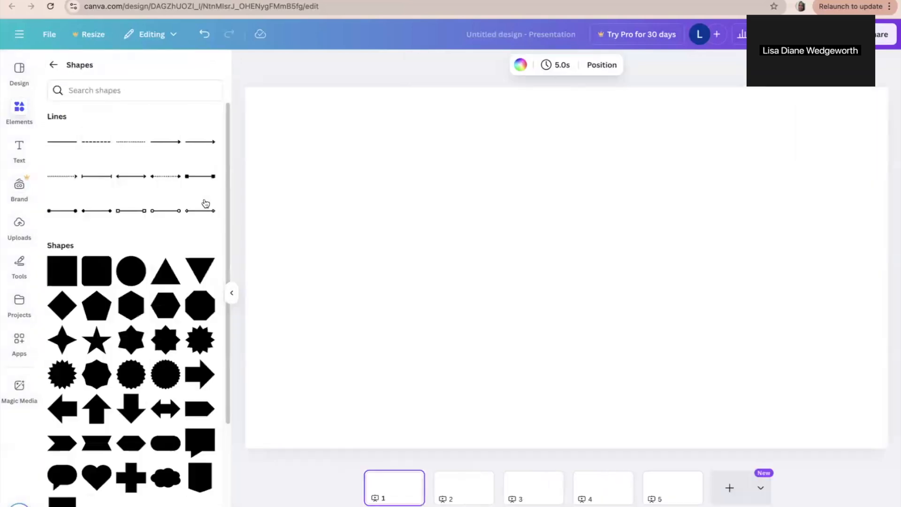
scroll(227, 373, "down", 1)
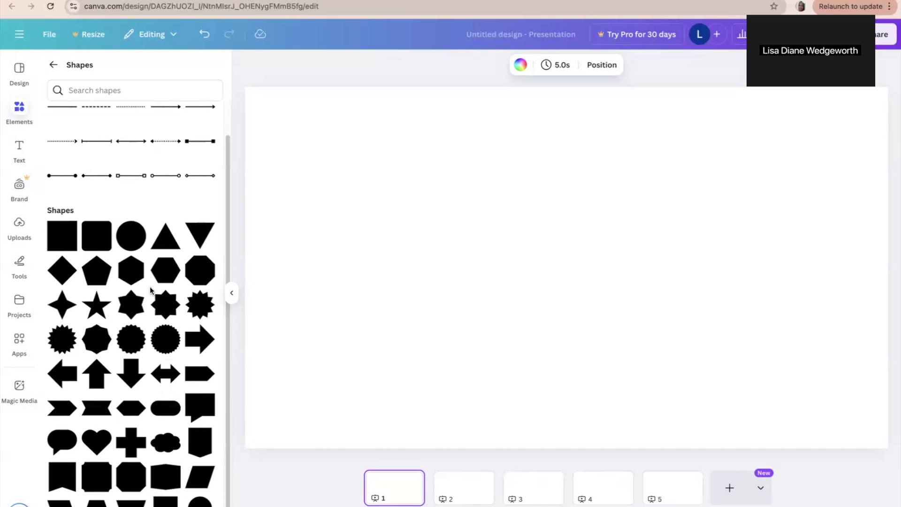
left_click(200, 501)
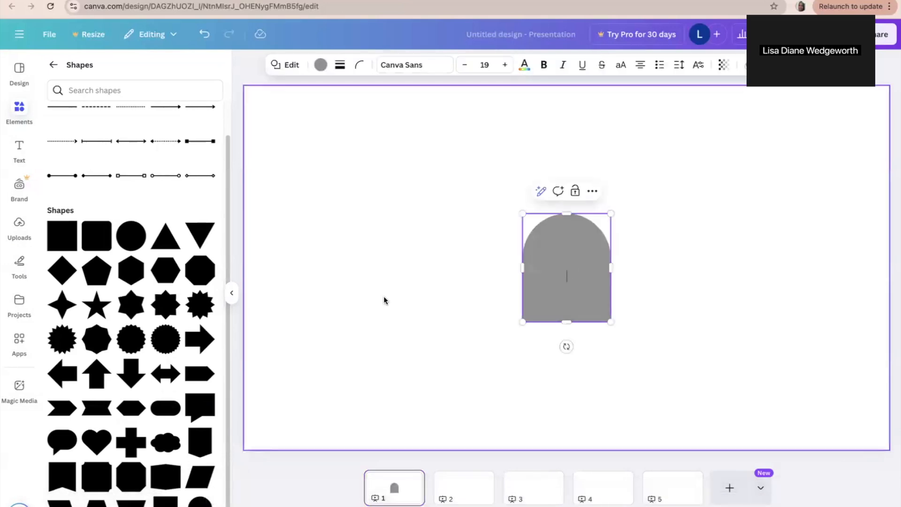
left_click_drag(555, 291, 331, 370)
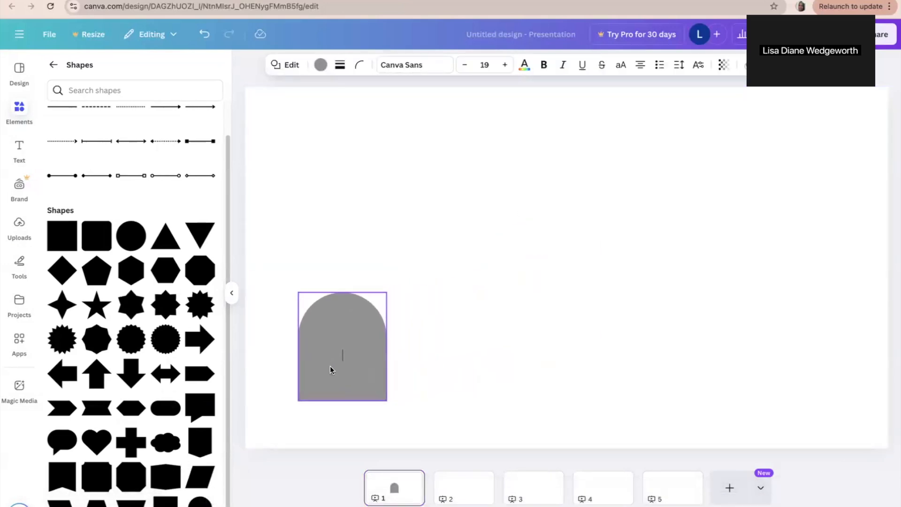
Add a circle, shrink it to about 196 px across, and place it as a head on top of the arch
left_click(131, 235)
left_click_drag(523, 253, 342, 249)
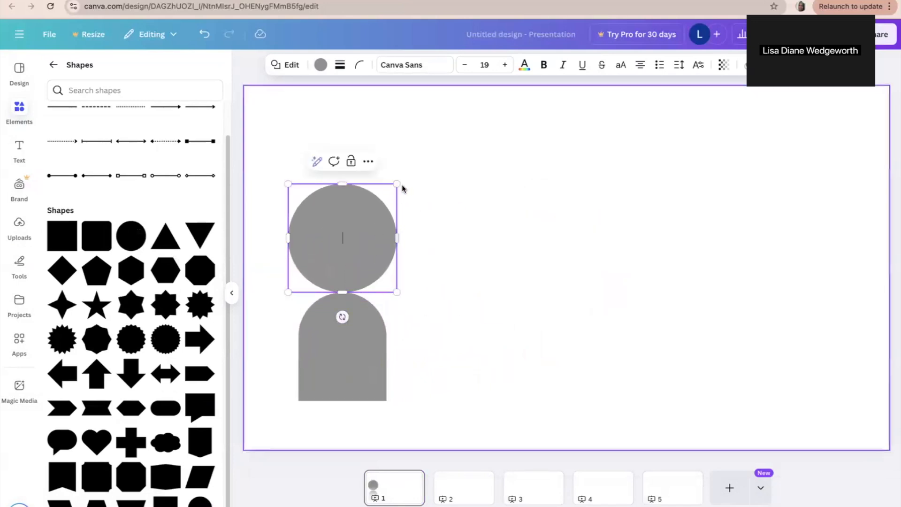
left_click_drag(397, 183, 354, 226)
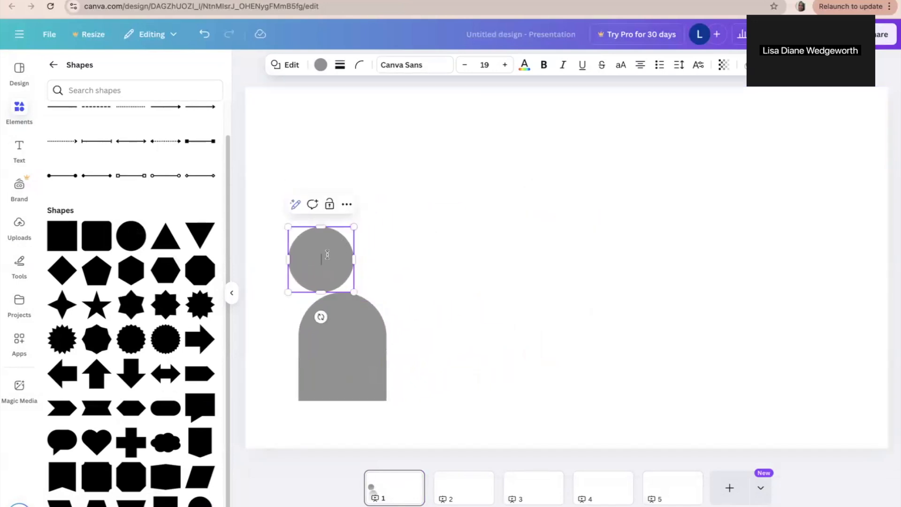
left_click(388, 259)
left_click(324, 259)
left_click_drag(324, 260, 345, 258)
left_click(427, 262)
Shrink and narrow the arch to about 204 by 283 px so it is nearly as wide as the circle
left_click(360, 325)
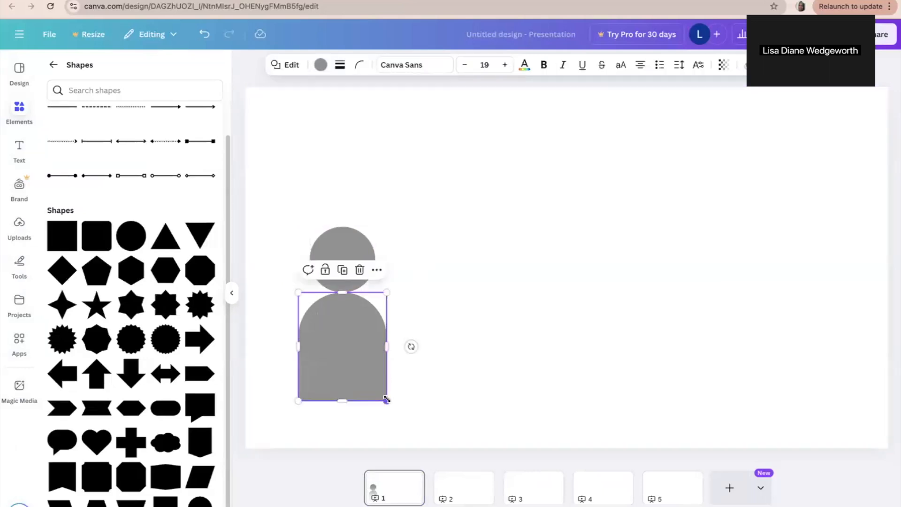
left_click_drag(384, 396, 376, 386)
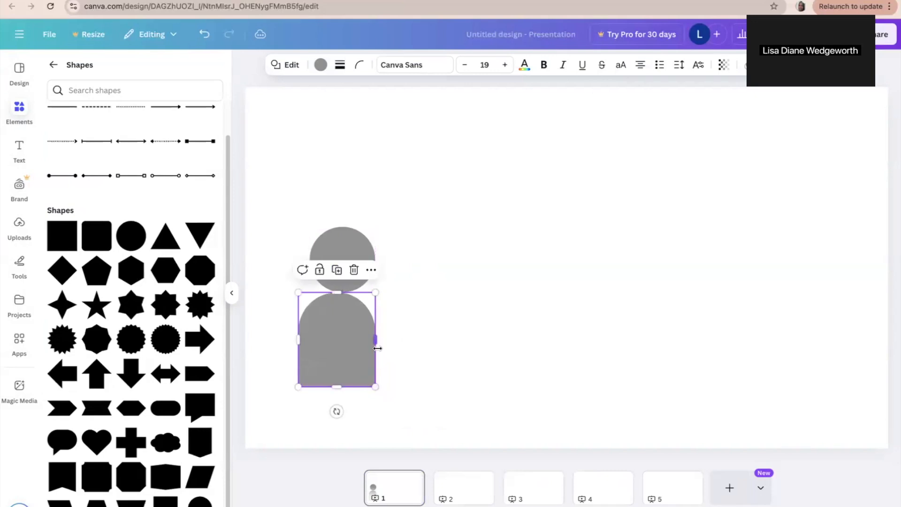
left_click_drag(372, 344, 351, 356)
left_click(400, 301)
left_click(350, 314)
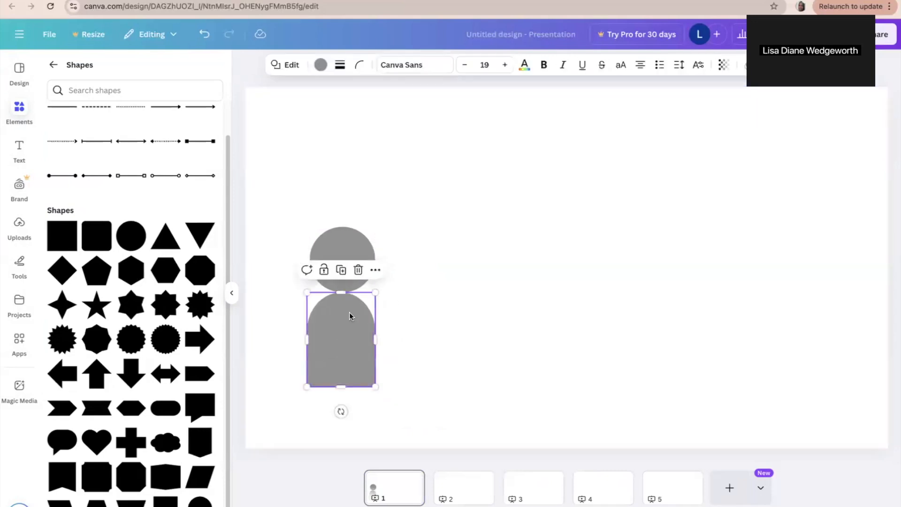
left_click_drag(351, 316, 348, 314)
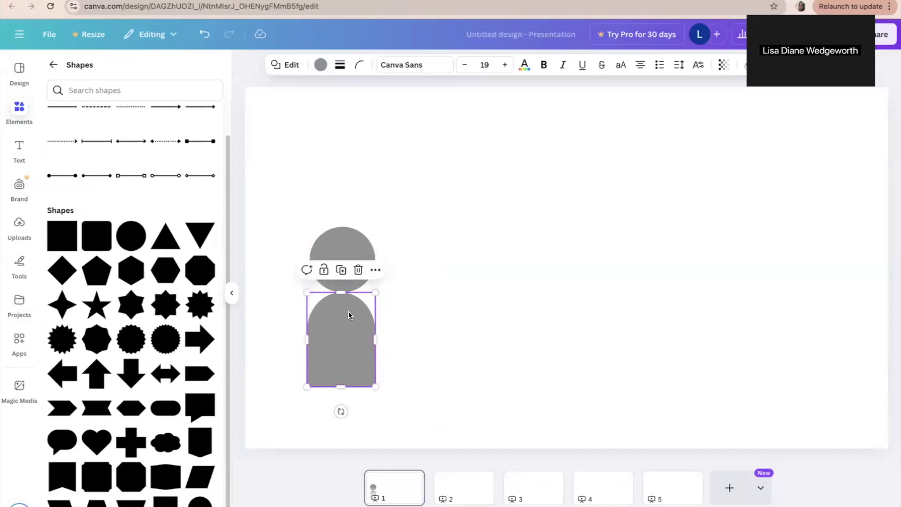
Select the circle and arch together and align them on their horizontal centers
left_click(348, 248)
left_click_drag(362, 184, 339, 383)
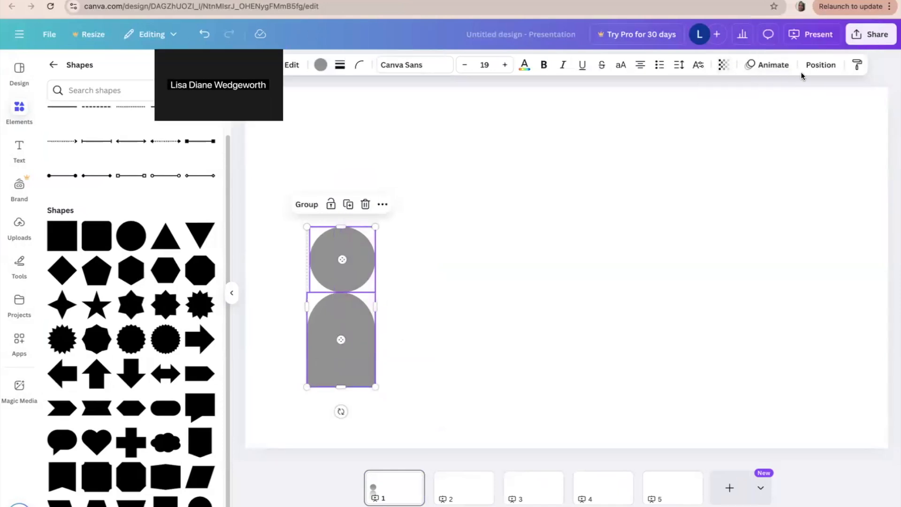
left_click(813, 63)
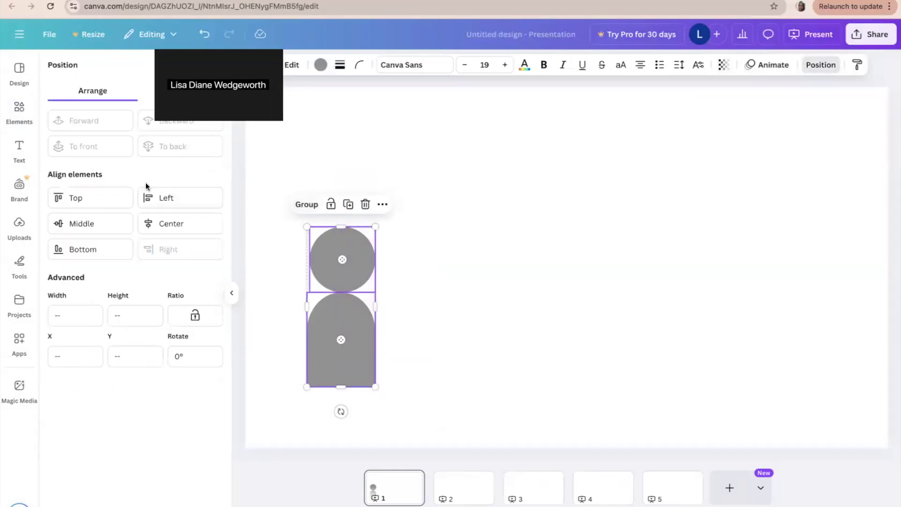
left_click(142, 227)
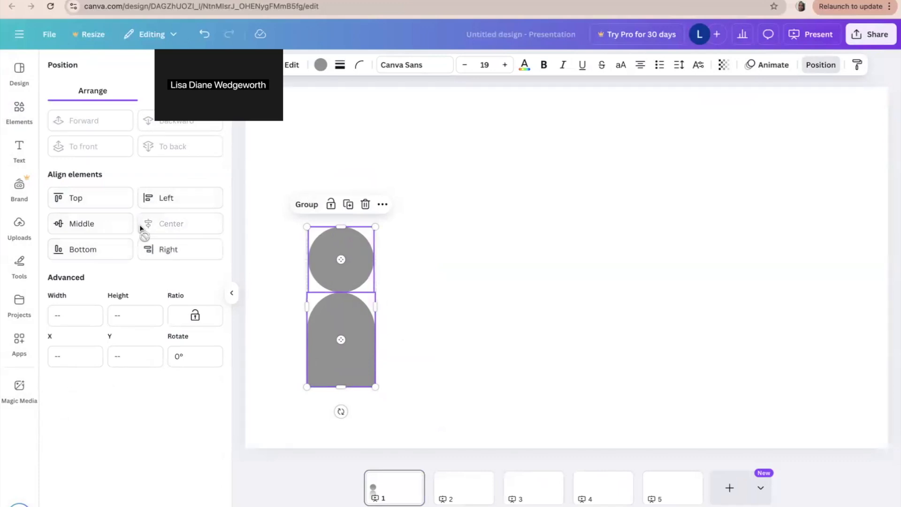
left_click(404, 277)
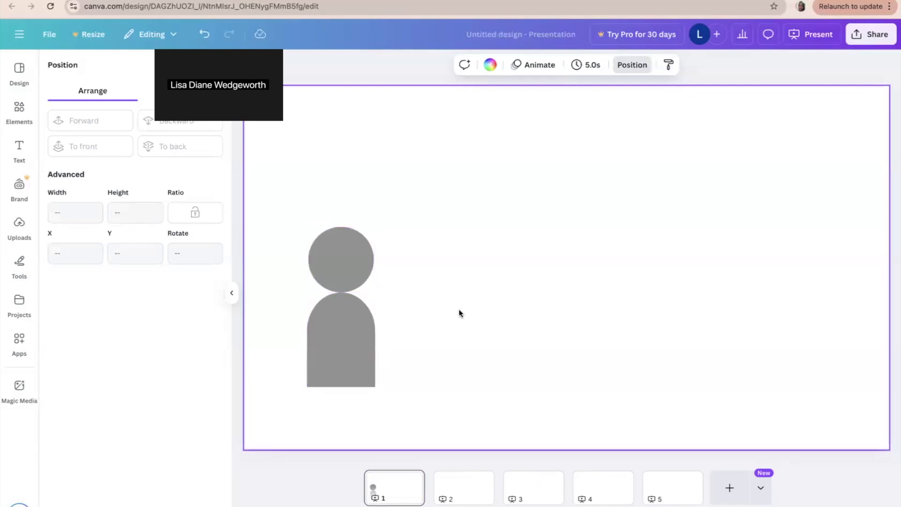
Group the circle and arch into one figure and move it to the middle of the page
left_click(327, 253)
left_click(328, 347)
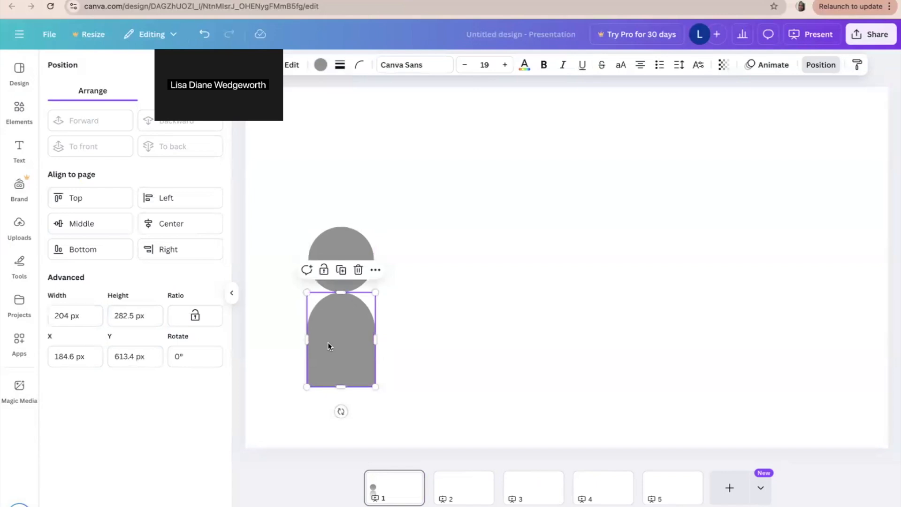
left_click_drag(283, 221, 353, 397)
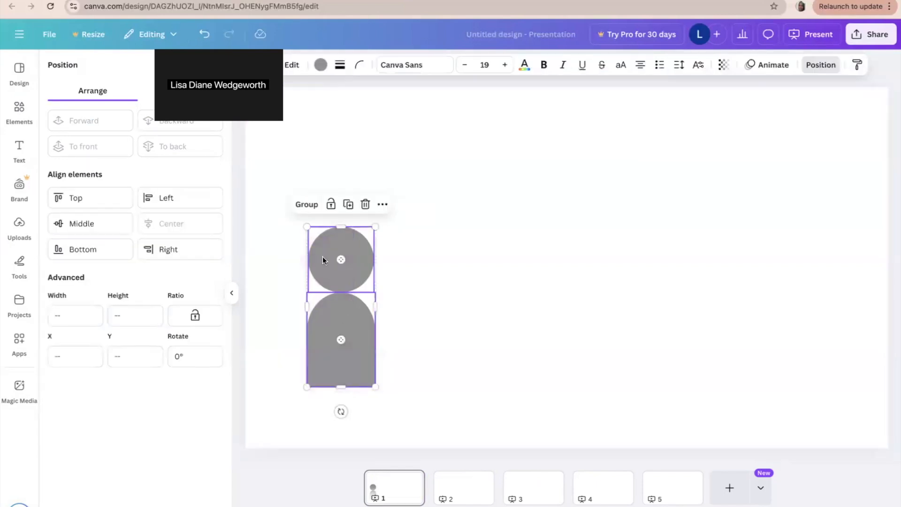
left_click(307, 204)
left_click_drag(335, 268, 539, 240)
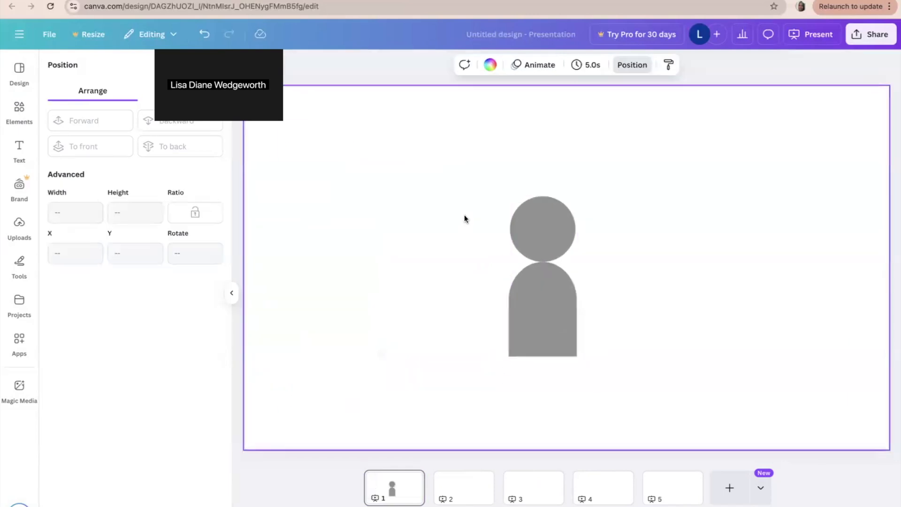
Duplicate the grouped figure just to the right of the original and ungroup the copy
left_click(537, 227)
left_click_drag(538, 224, 634, 238)
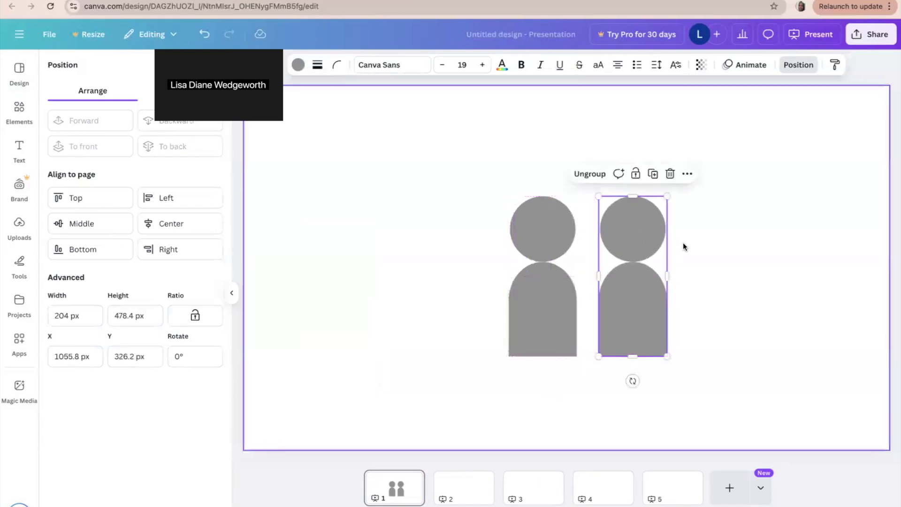
left_click(594, 175)
left_click(731, 230)
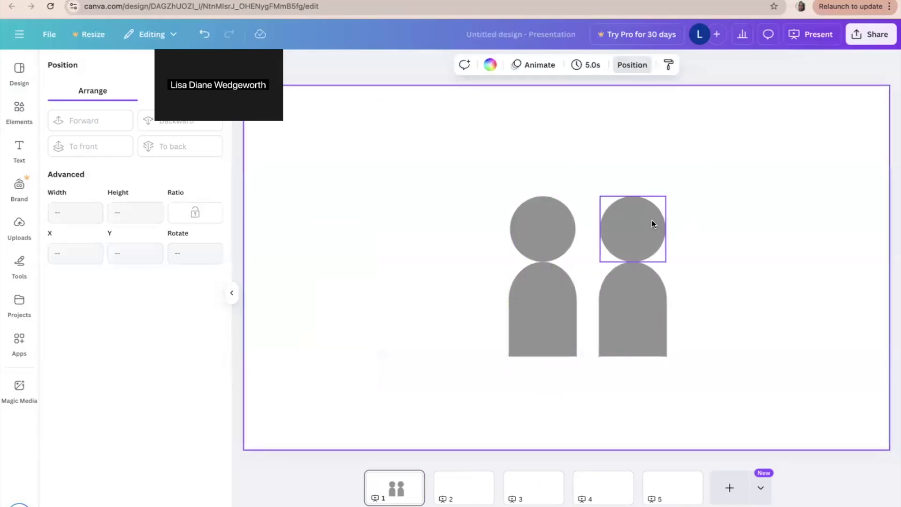
Shift the copy's arch to the right and lower its head against the arch's upper-left side to suggest a bent figure
left_click_drag(632, 301, 663, 302)
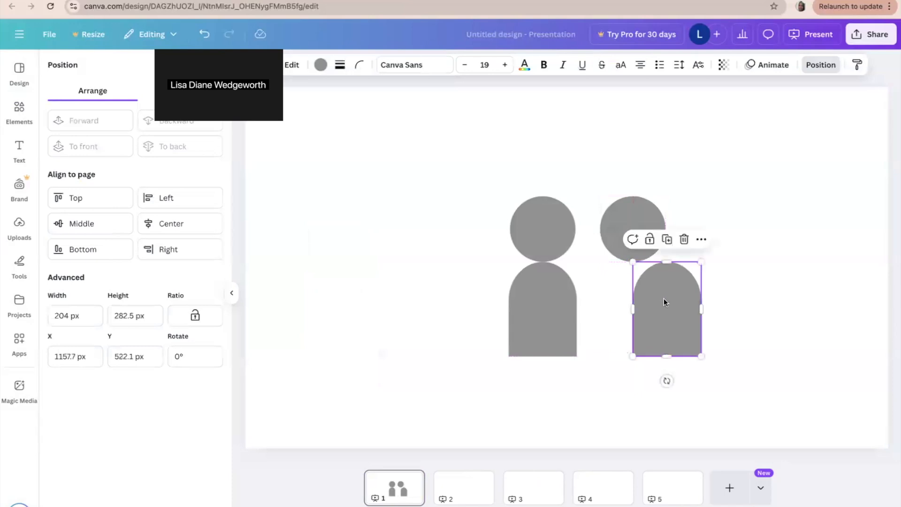
left_click(630, 227)
left_click_drag(629, 227, 614, 251)
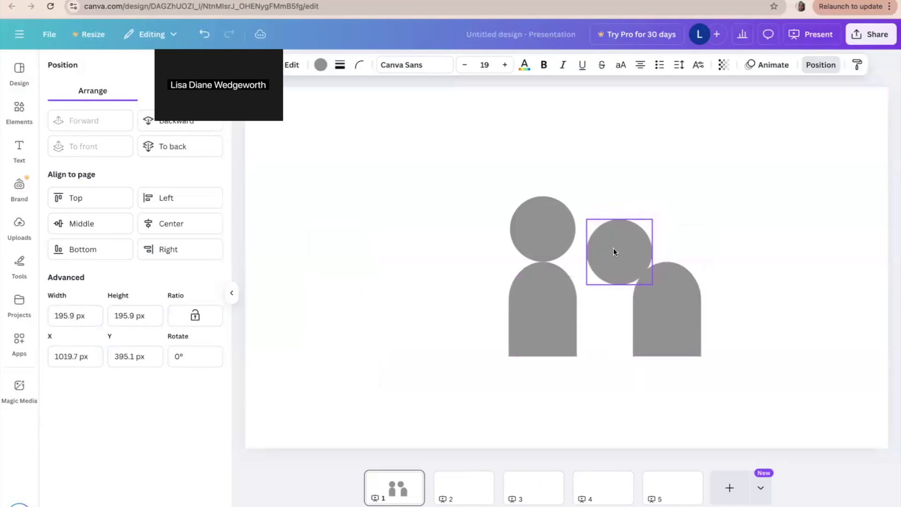
Move the bent figure's head and body farther right together and group them
left_click(700, 213)
left_click_drag(616, 195, 726, 328)
left_click(774, 219)
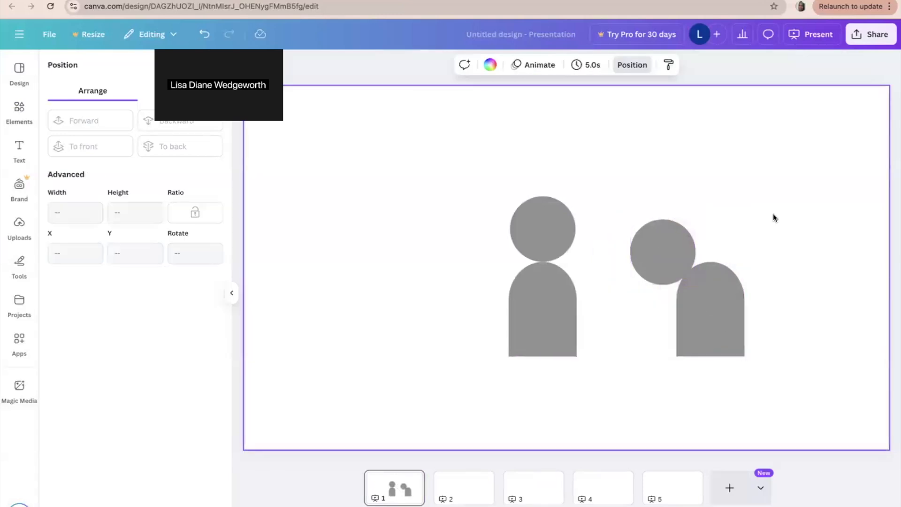
left_click_drag(634, 192, 757, 356)
left_click(653, 196)
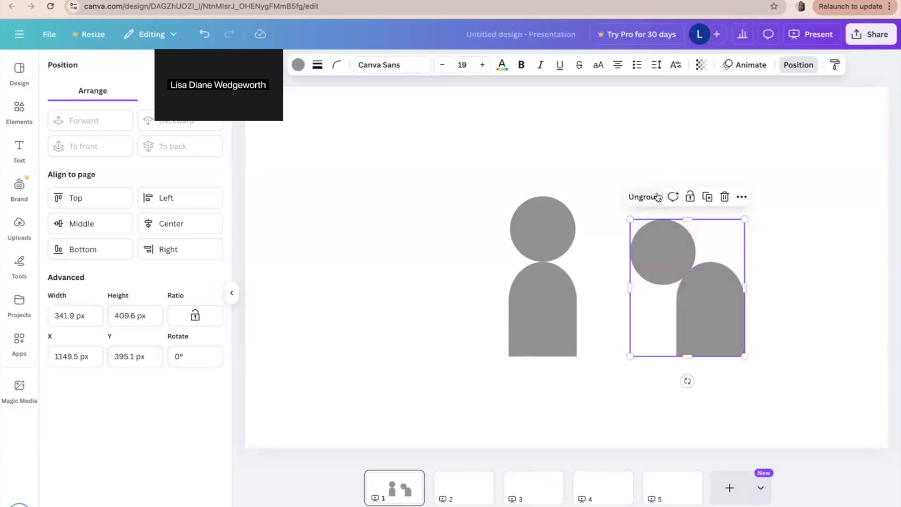
Duplicate the upright figure to its left and shift the original slightly right
left_click(548, 212)
key("ctrl+d")
left_click_drag(550, 229, 446, 231)
mouse_move(537, 231)
left_mouse_down()
mouse_move(557, 228)
mouse_move(550, 231)
left_mouse_up()
left_click(438, 221)
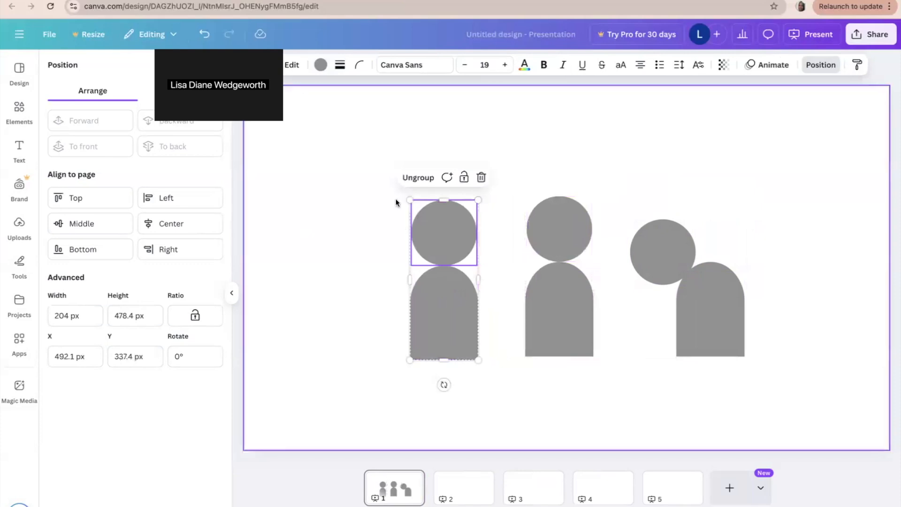
Ungroup the new left figure and shrink its arch to about 150 by 144 px
left_click(412, 178)
left_click(382, 274)
left_click(455, 294)
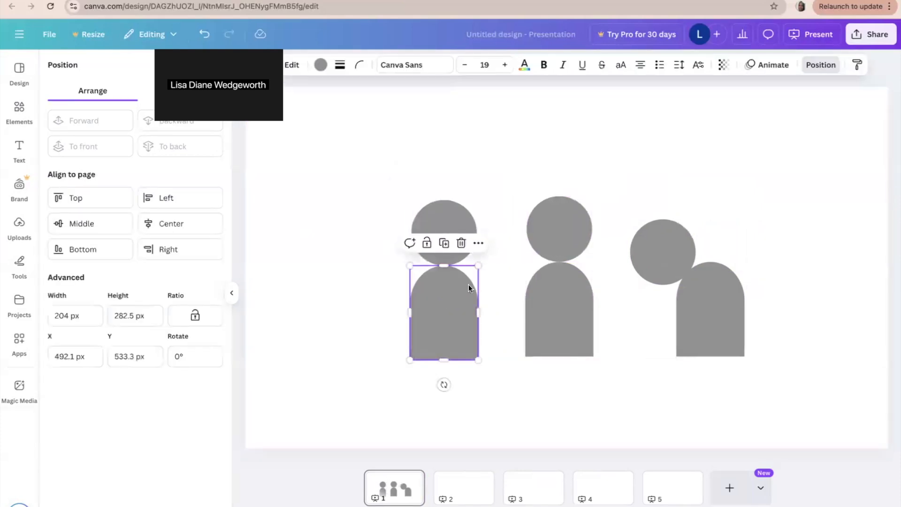
left_click_drag(479, 265, 435, 313)
Shrink the left figure's head to about 138 px, set it on the small arch, and line up the small figure's base with the others
left_click(448, 236)
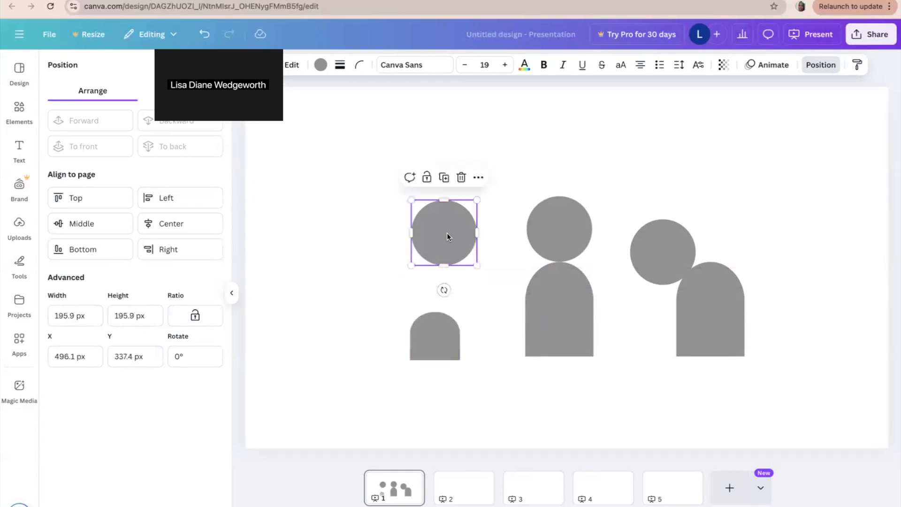
left_click_drag(478, 201, 448, 283)
left_click_drag(447, 287, 446, 286)
left_click_drag(382, 255, 482, 335)
left_click(420, 190)
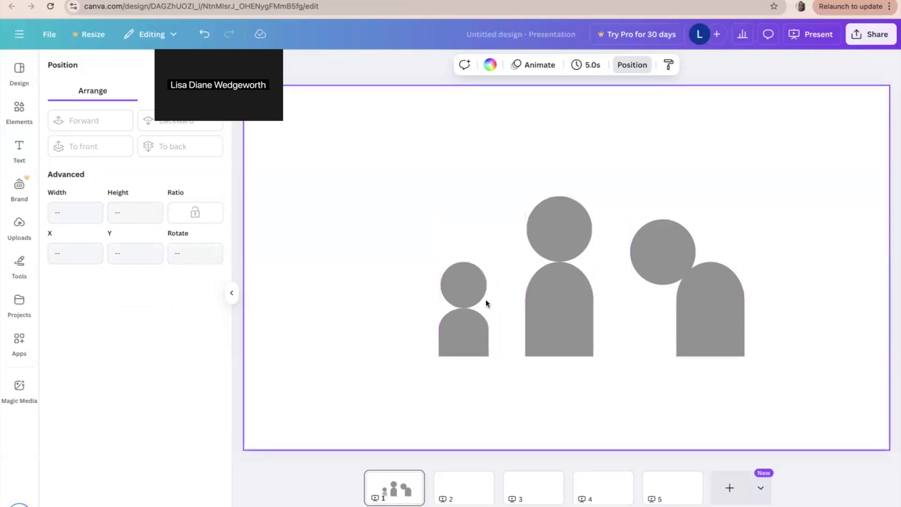
Duplicate the small figure's head and body and place the copy to its left
left_click(460, 334)
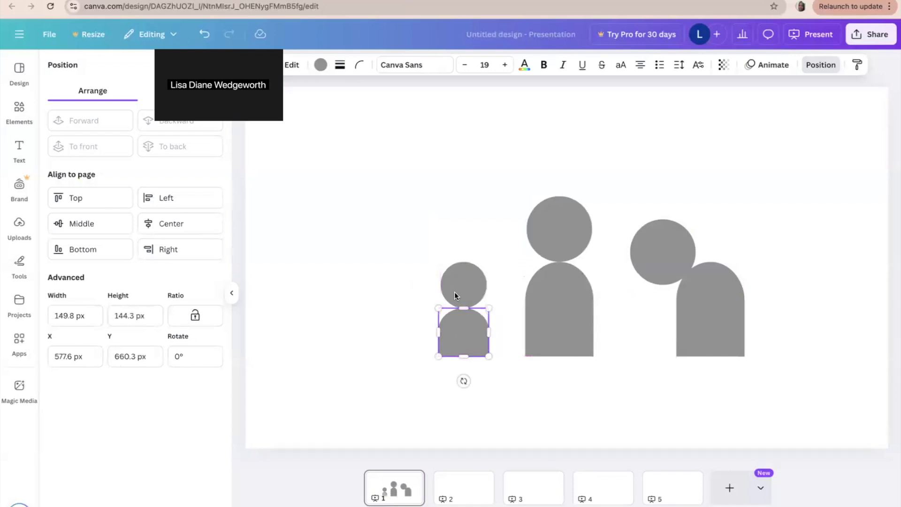
left_click(460, 244)
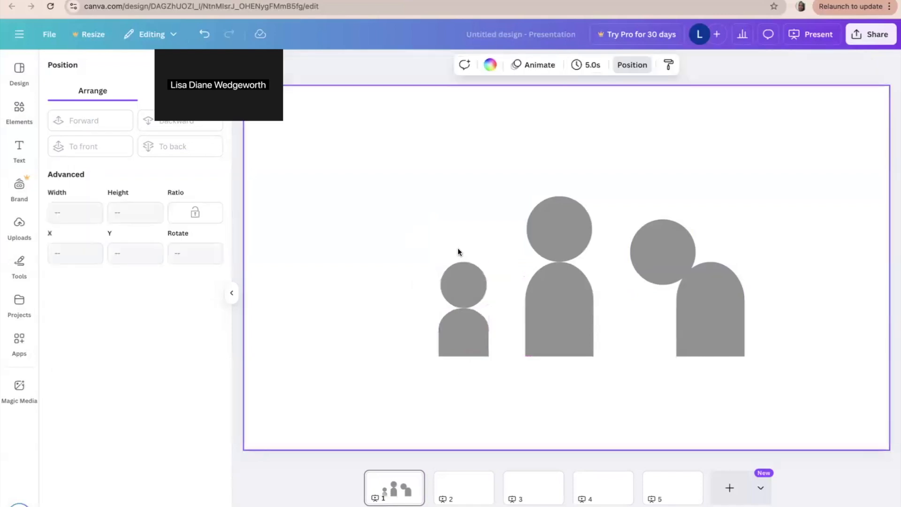
left_click_drag(457, 252, 462, 379)
left_click_drag(460, 346, 358, 344)
Move the small copy's head down to the left of its body and widen the body to about 188 px
left_click(364, 230)
left_click_drag(349, 278, 308, 312)
left_click(364, 295)
left_click(370, 342)
left_click_drag(392, 338, 406, 338)
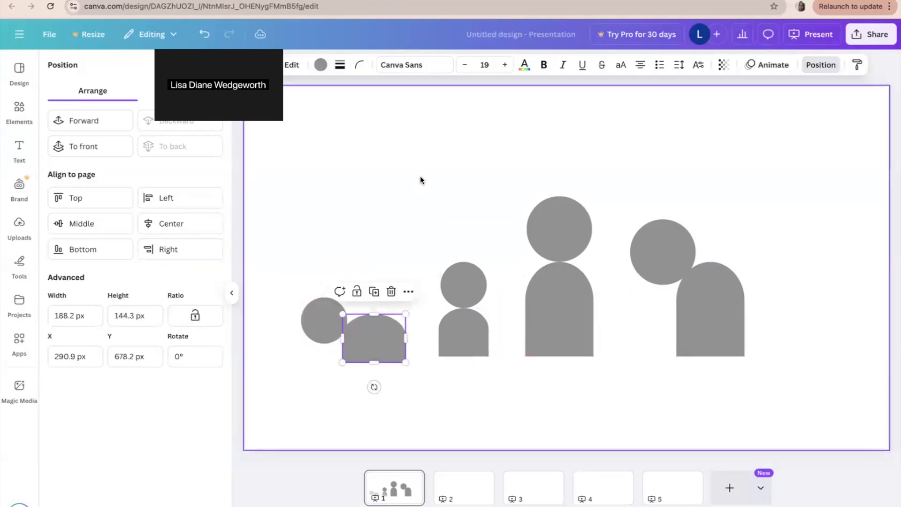
Group the head and body of the small bent figure at the far left of the page
left_click(420, 177)
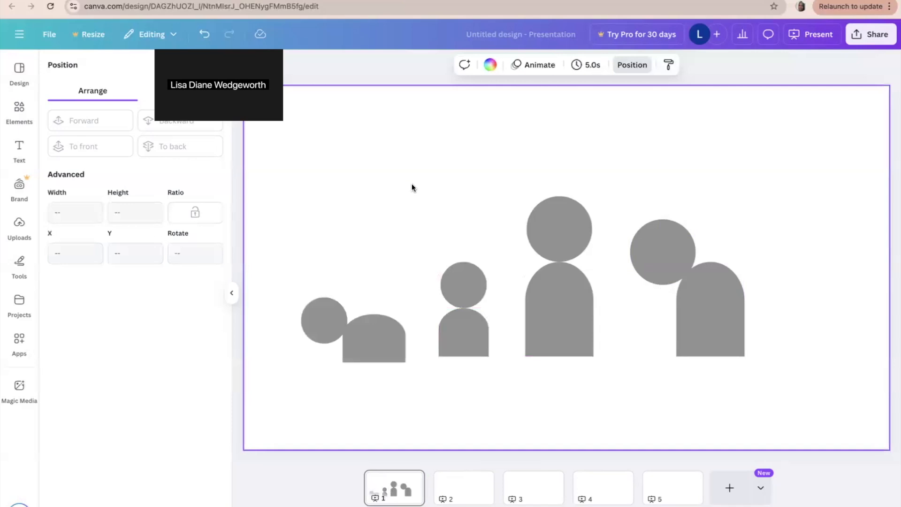
left_click_drag(280, 262, 396, 342)
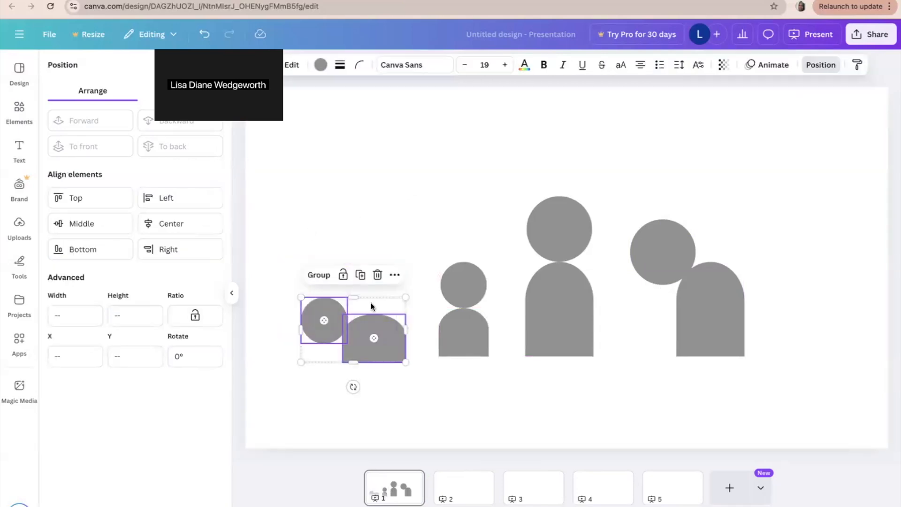
left_click(328, 277)
Group the head and body of the small upright figure
left_click(463, 280)
left_click(409, 229)
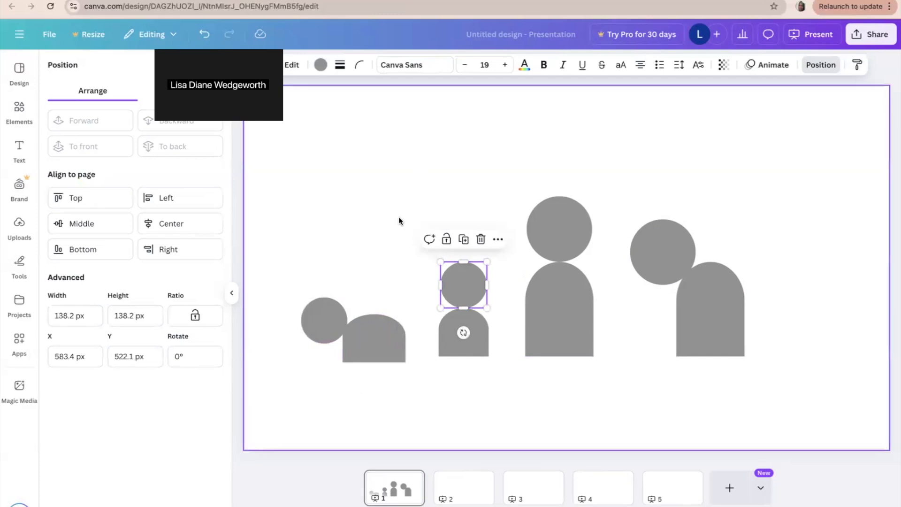
left_click_drag(419, 259, 470, 346)
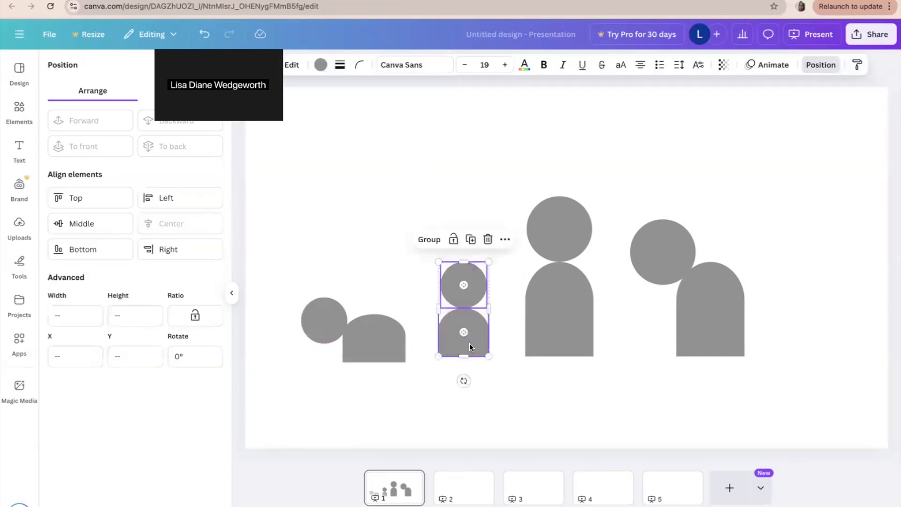
left_click(429, 239)
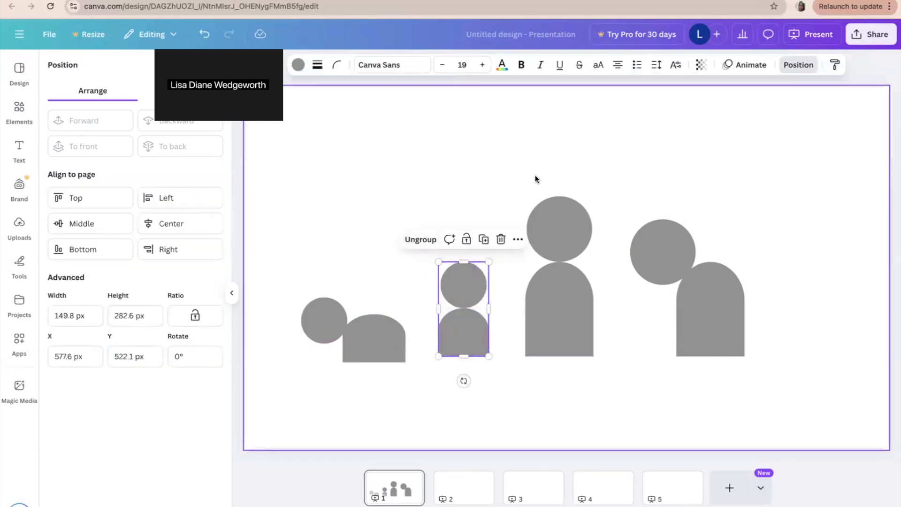
left_click(565, 328)
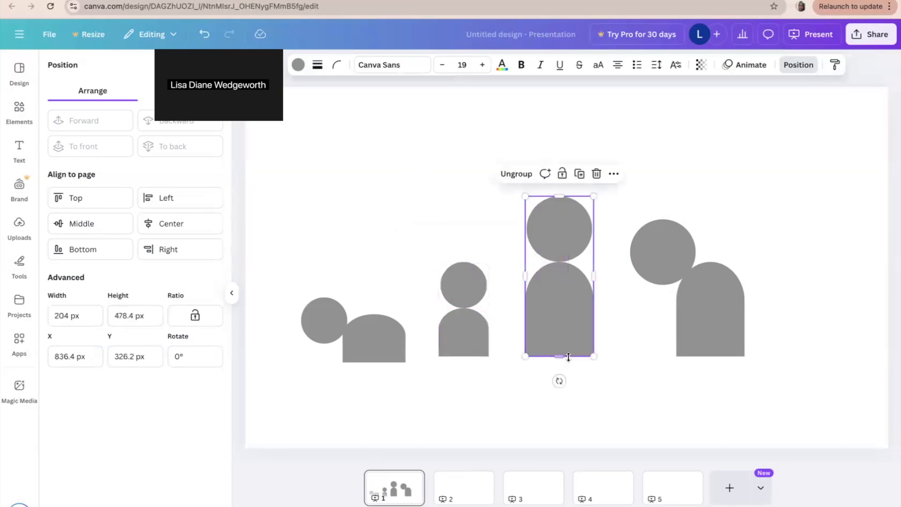
left_click(695, 232)
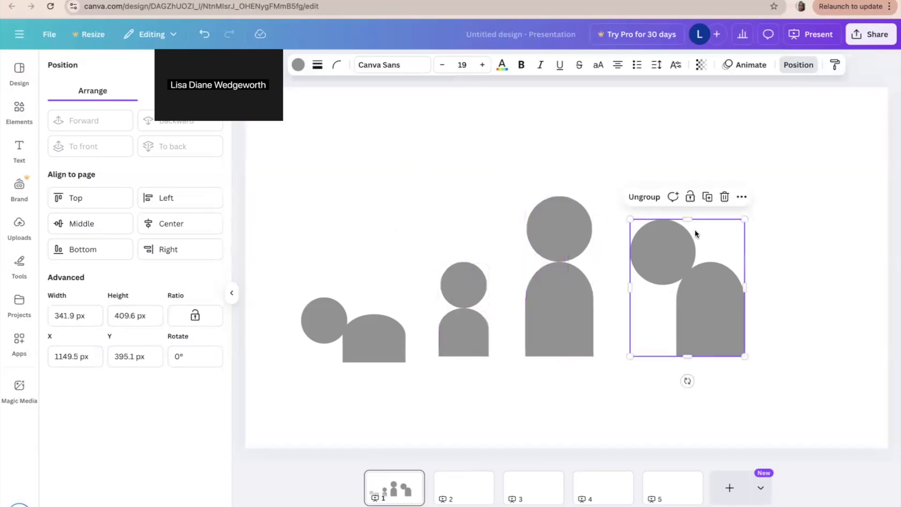
left_click(736, 142)
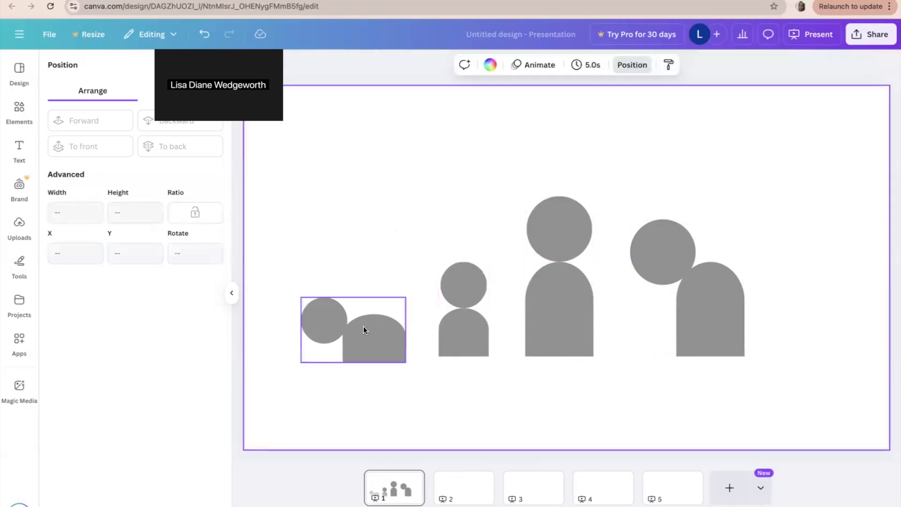
Move the small upright figure and both large figures down to align their bases with the small bent figure's base
left_click(462, 345)
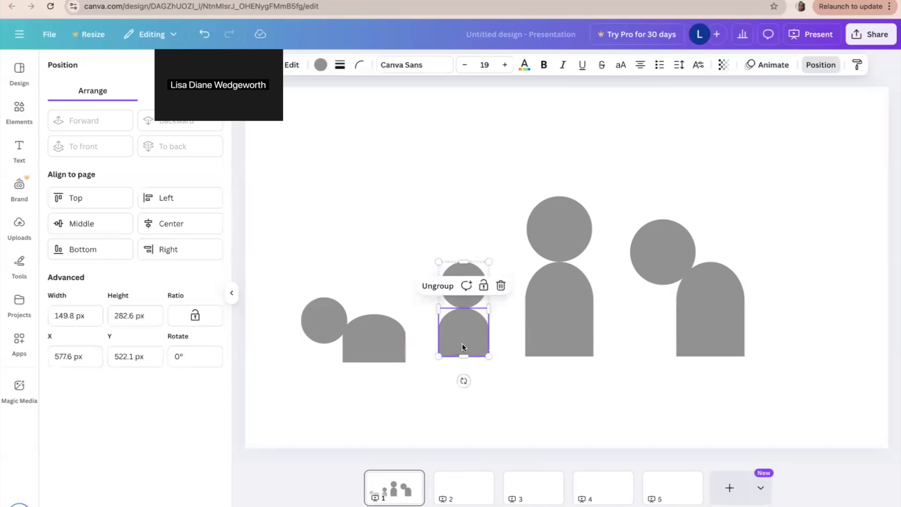
left_click_drag(461, 345, 464, 349)
left_click(550, 329)
left_click_drag(550, 328, 550, 334)
left_click(694, 319)
left_click_drag(694, 319, 688, 320)
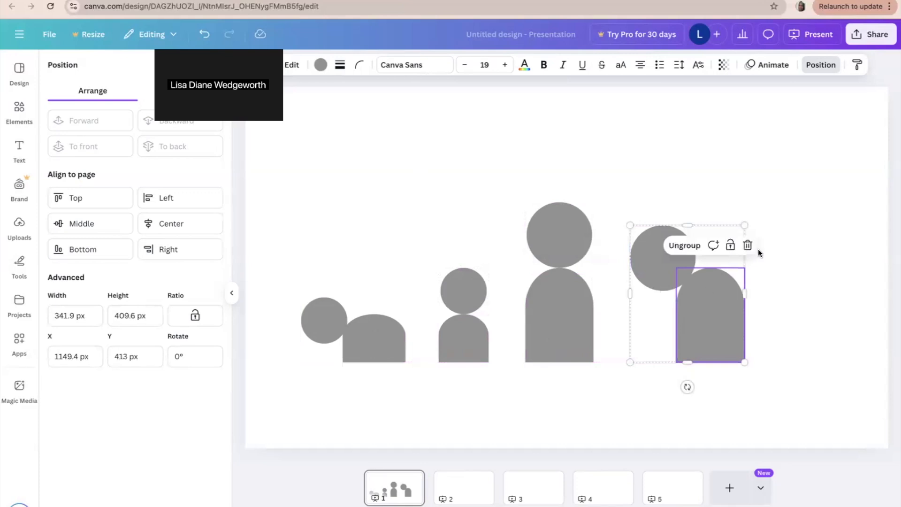
left_click(758, 143)
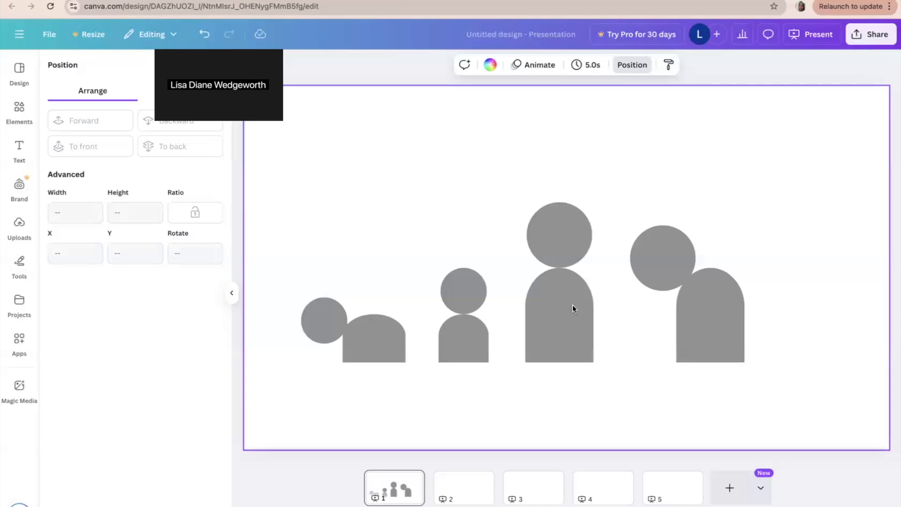
Copy the large upright figure from page 1 and paste it onto page 2
left_click(534, 320)
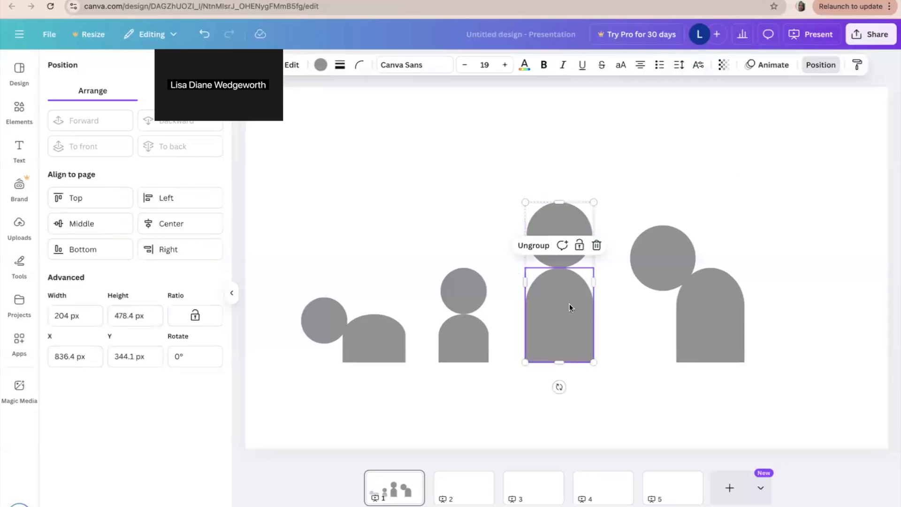
left_click(475, 495)
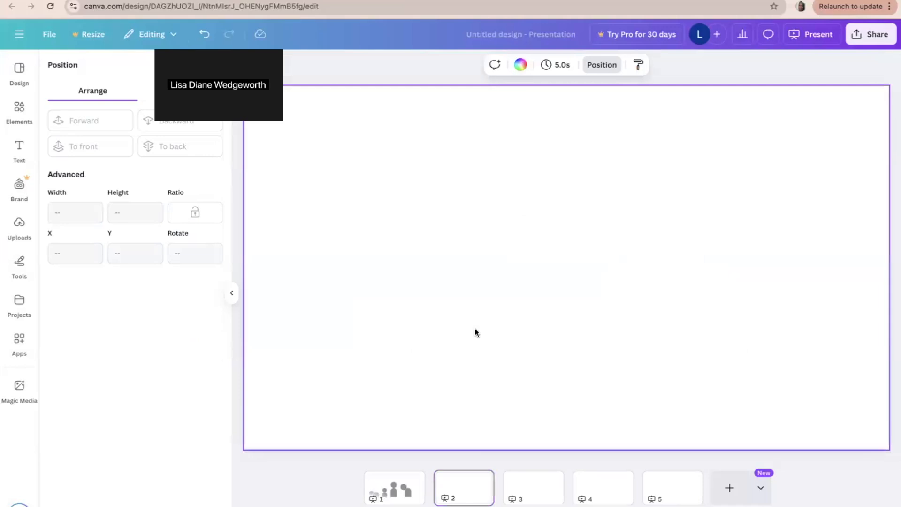
key("ctrl+v")
left_click(628, 241)
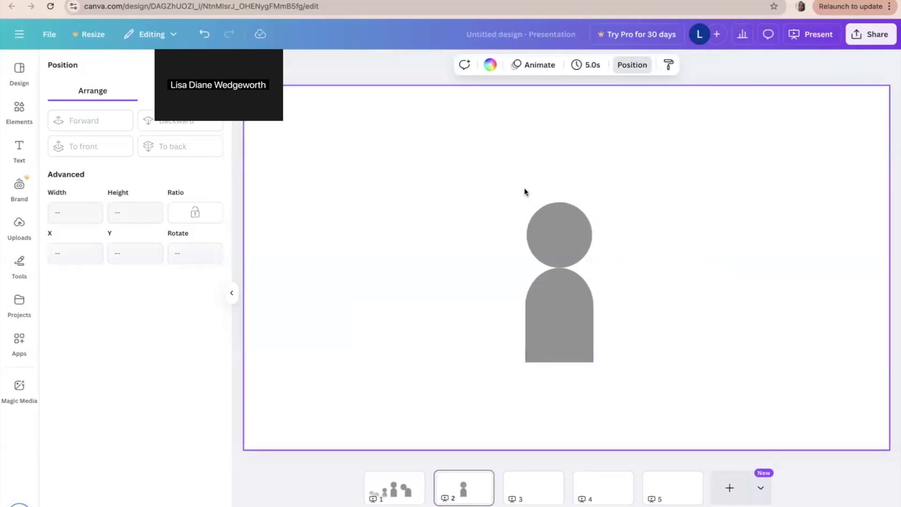
Enlarge the figure on page 2 to about 250 × 586 px and place it near the page's centre
left_click(531, 213)
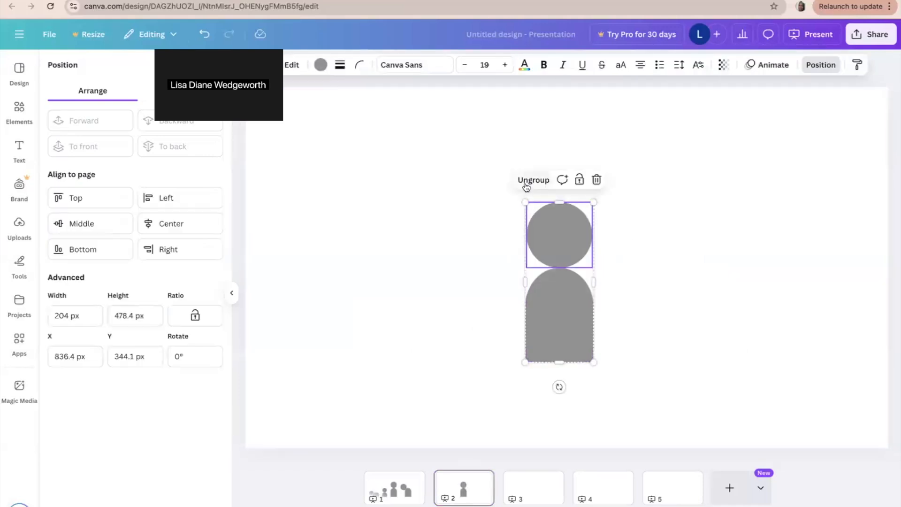
left_click_drag(594, 202, 614, 167)
left_click(654, 257)
left_click_drag(583, 288, 564, 318)
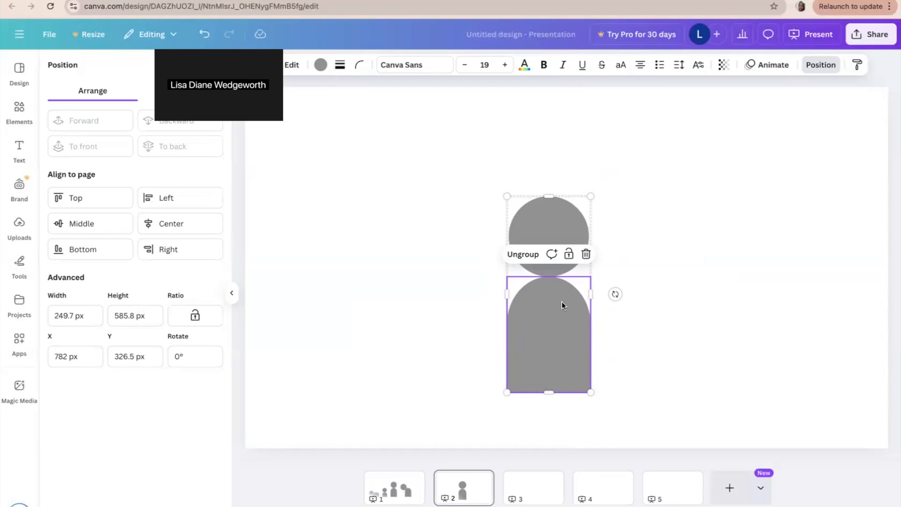
left_click(699, 180)
Ungroup the enlarged figure on page 2 into separate head and body shapes
left_click(555, 330)
left_click(513, 255)
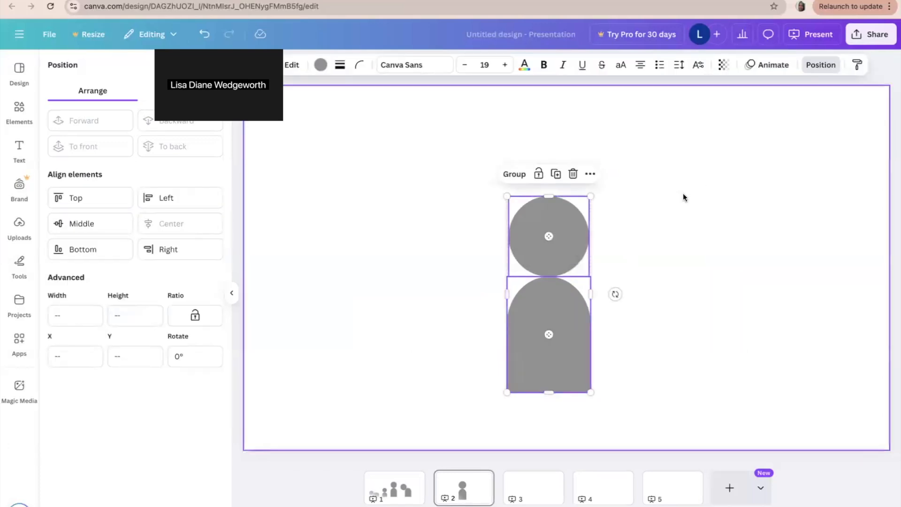
left_click(683, 194)
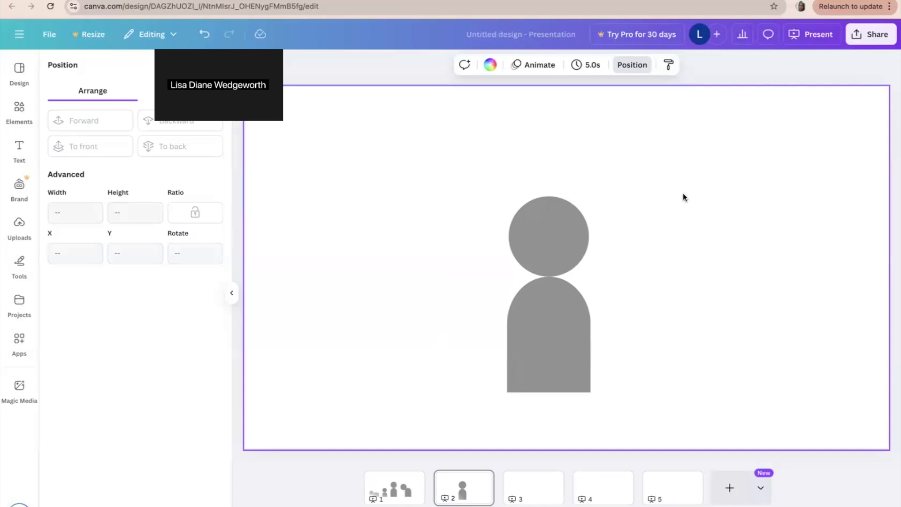
Reposition the ungrouped head and body slightly left of the page's centre, with the head resting on top of the arch
left_click_drag(516, 157, 442, 348)
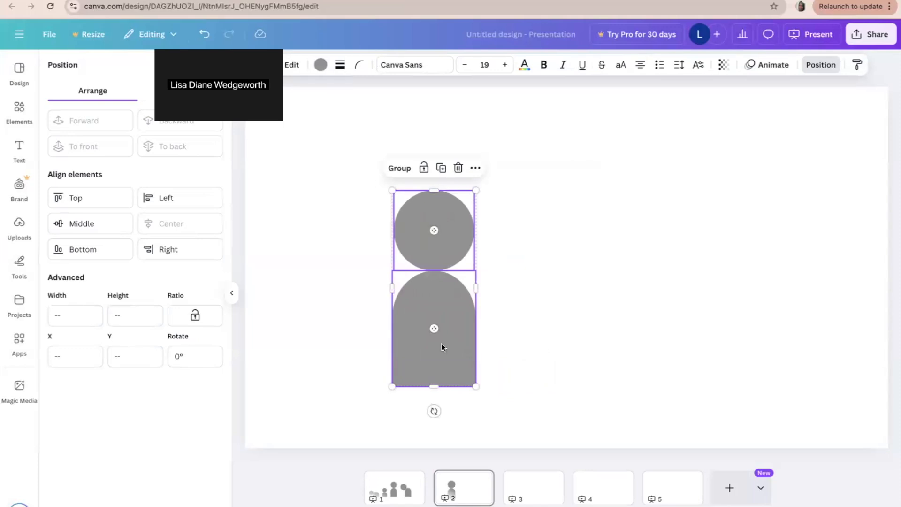
left_click(536, 328)
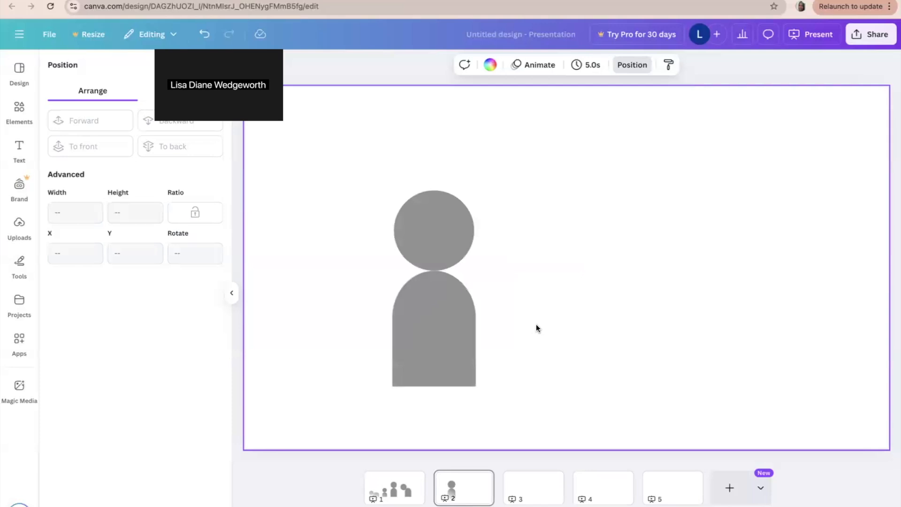
left_click(443, 227)
left_click_drag(440, 226, 523, 225)
left_click(439, 308)
left_click_drag(438, 308, 534, 323)
left_click(613, 275)
left_click(537, 235)
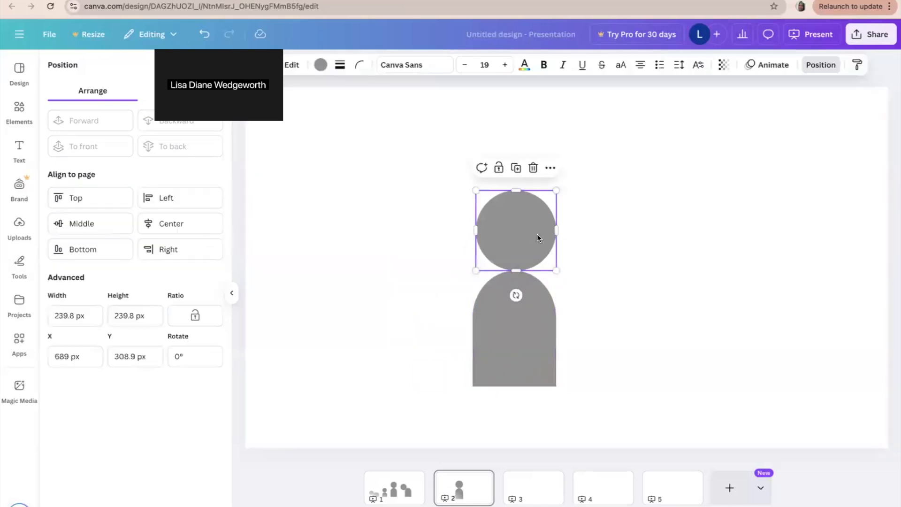
left_click(597, 229)
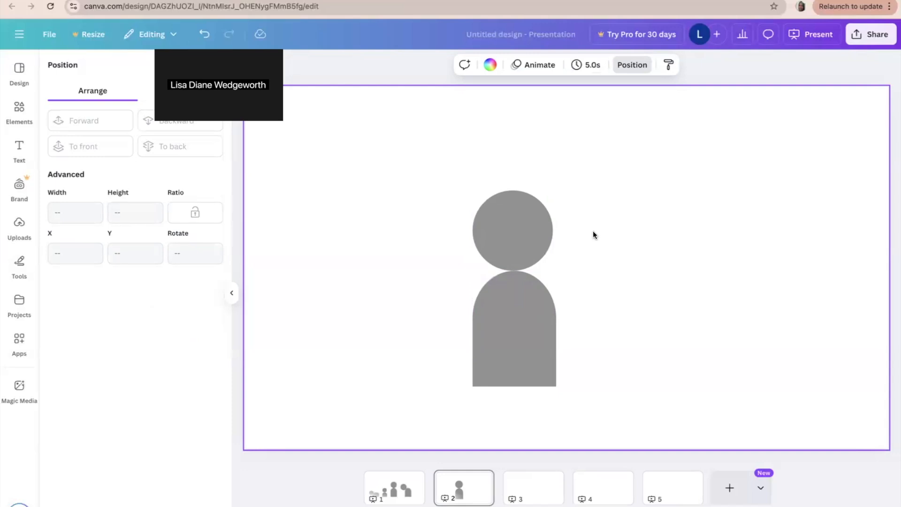
Recolor the arch body with the custom light warm gray #C0B7B7
left_click(518, 299)
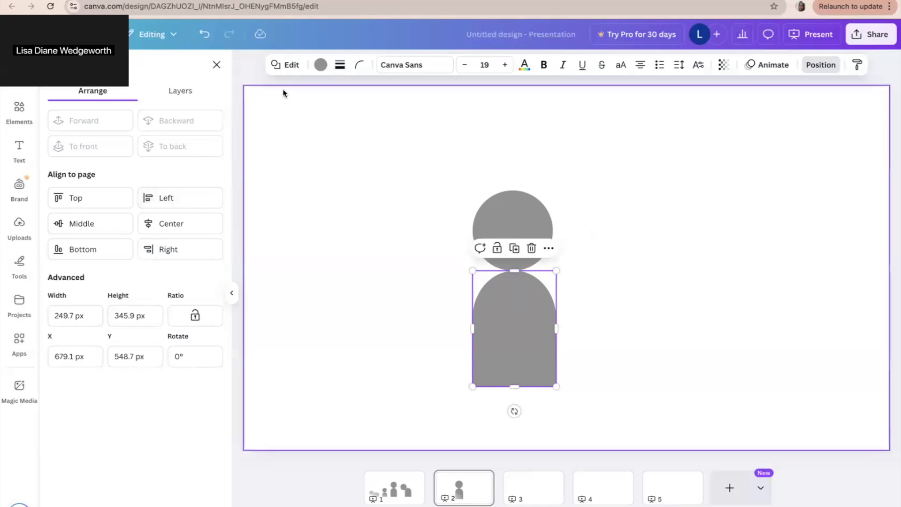
left_click(321, 64)
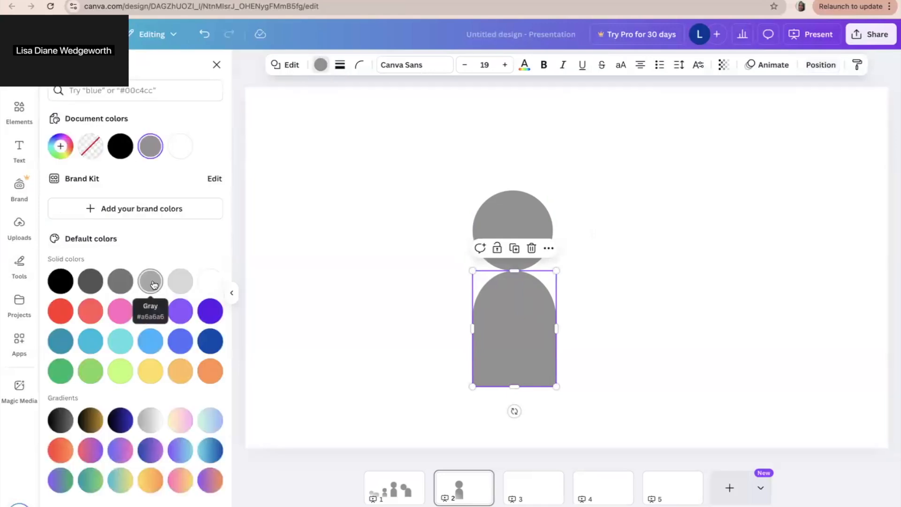
left_click(179, 282)
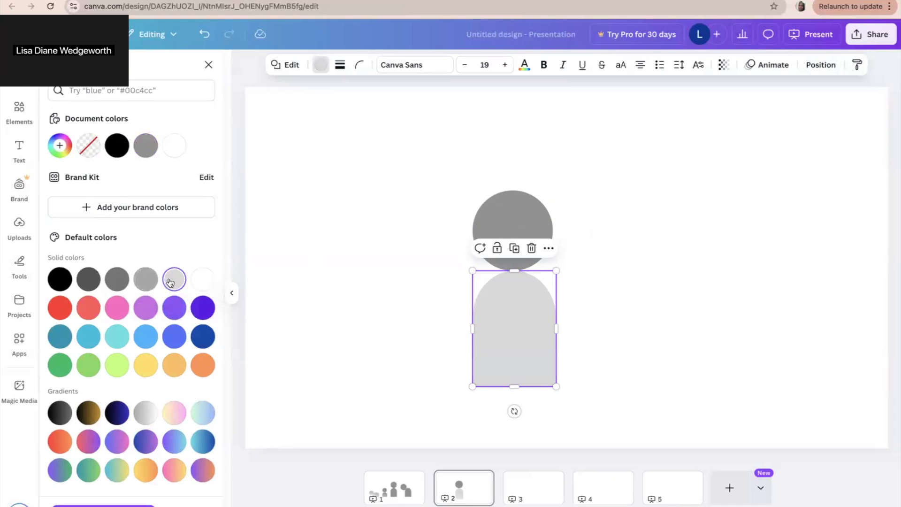
left_click(60, 145)
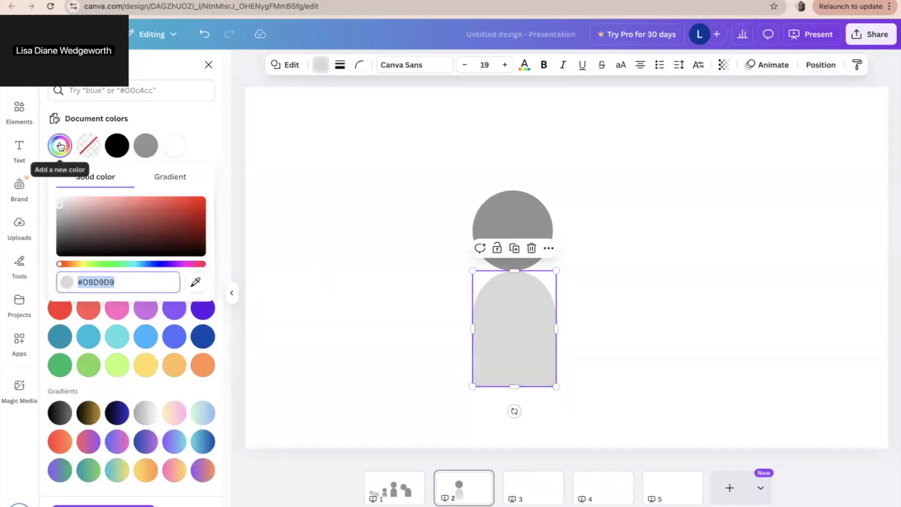
left_click(65, 207)
mouse_move(65, 207)
left_mouse_down()
mouse_move(61, 252)
mouse_move(64, 211)
left_mouse_up()
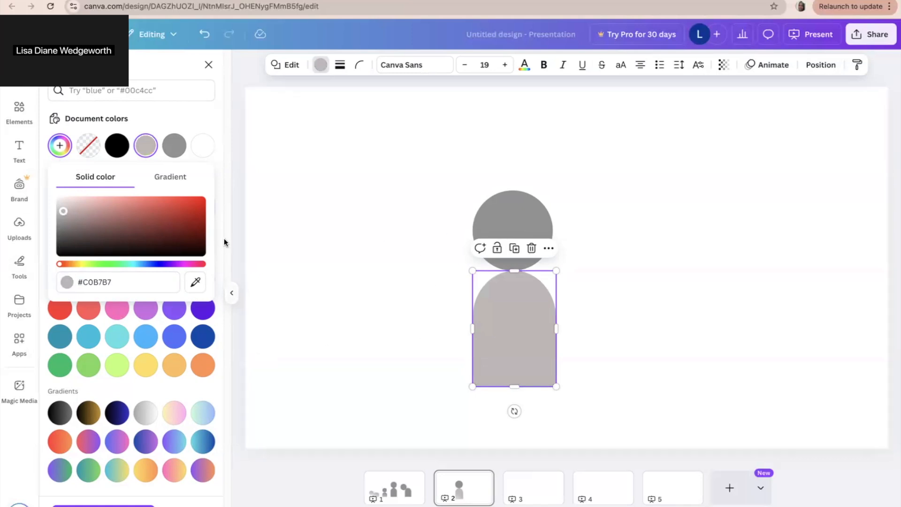
left_click(225, 172)
Apply the body's light warm gray document color to the head circle
left_click(530, 221)
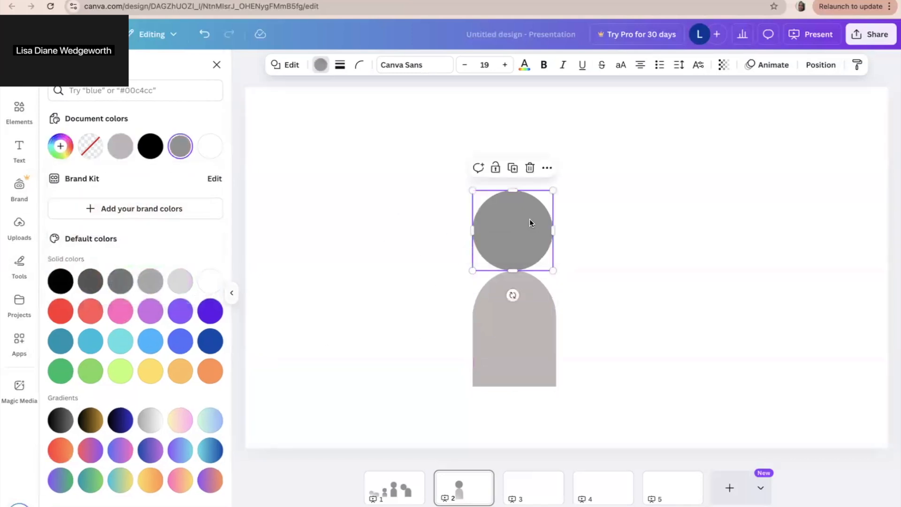
left_click(120, 146)
left_click(407, 241)
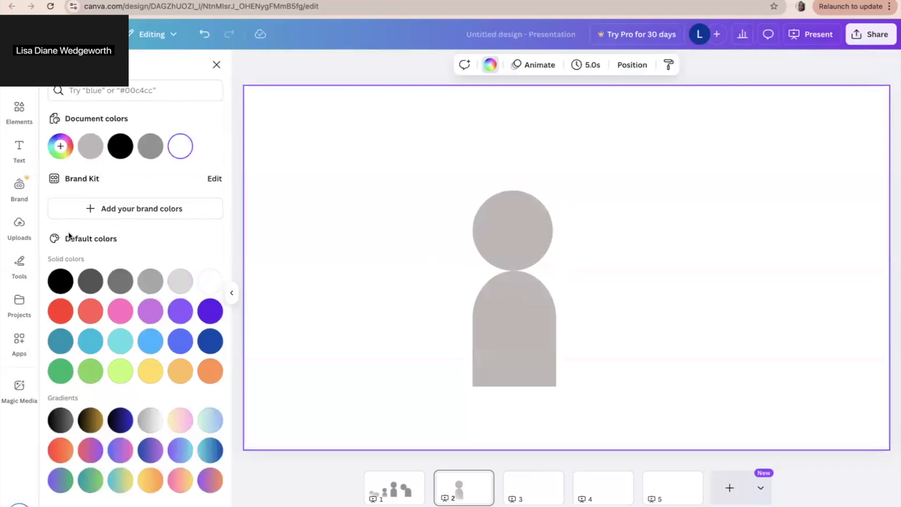
Add a square shape to the page, left of the figure
left_click(19, 111)
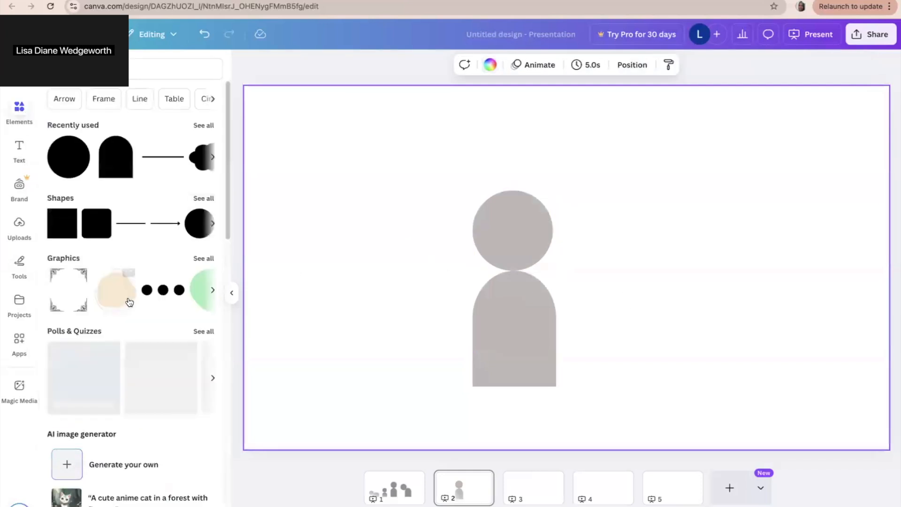
left_click(69, 218)
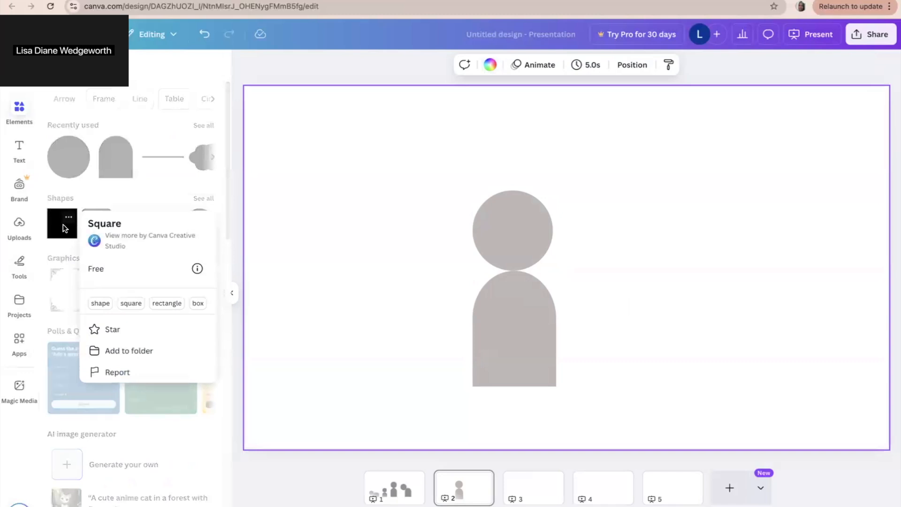
left_click(351, 234)
left_click_drag(67, 219, 312, 215)
Add a rounded square from the full shapes collection above the plain square
left_click(205, 198)
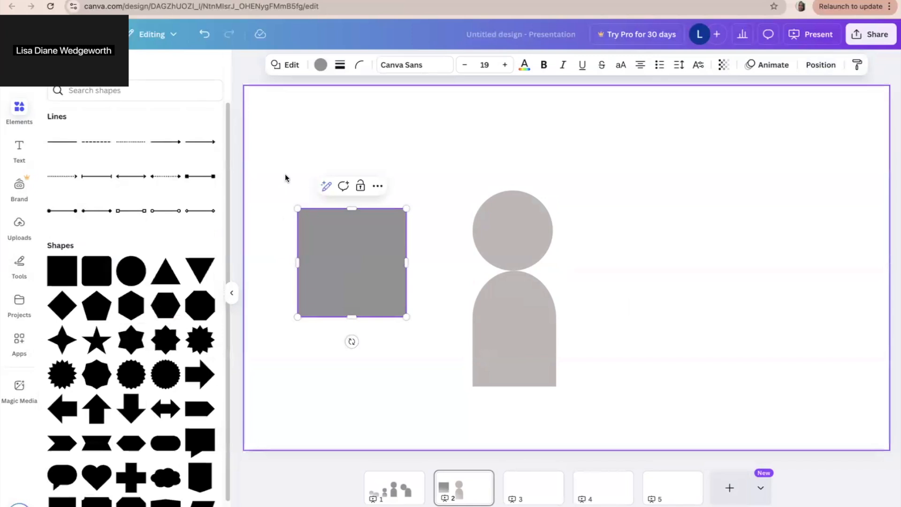
left_click(286, 176)
left_click_drag(101, 269, 307, 113)
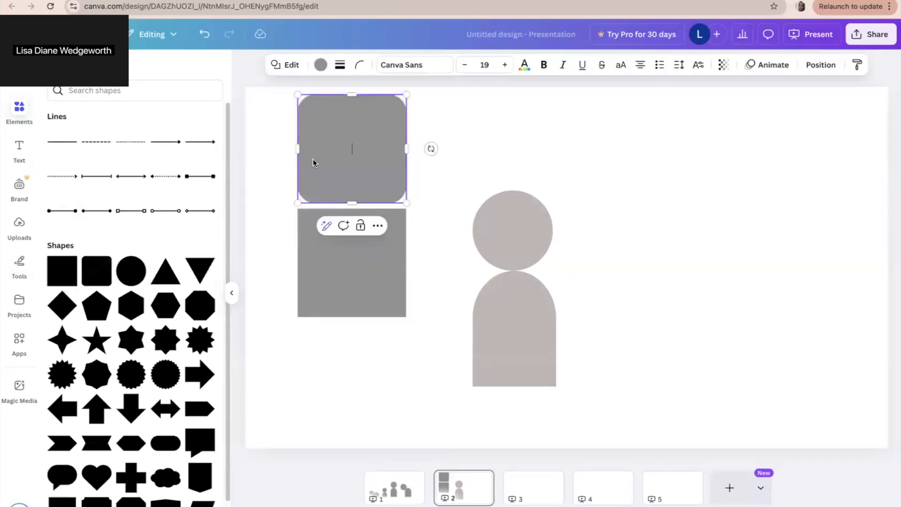
left_click(509, 128)
Shrink the rounded square to roughly half its size and place it to the right of the figure's body
left_click(379, 144)
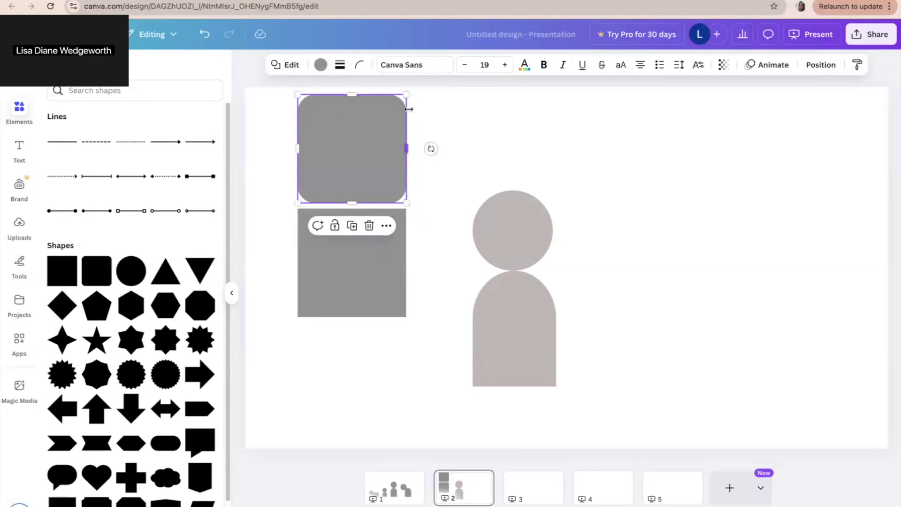
left_click_drag(406, 94, 636, 311)
left_click(600, 324)
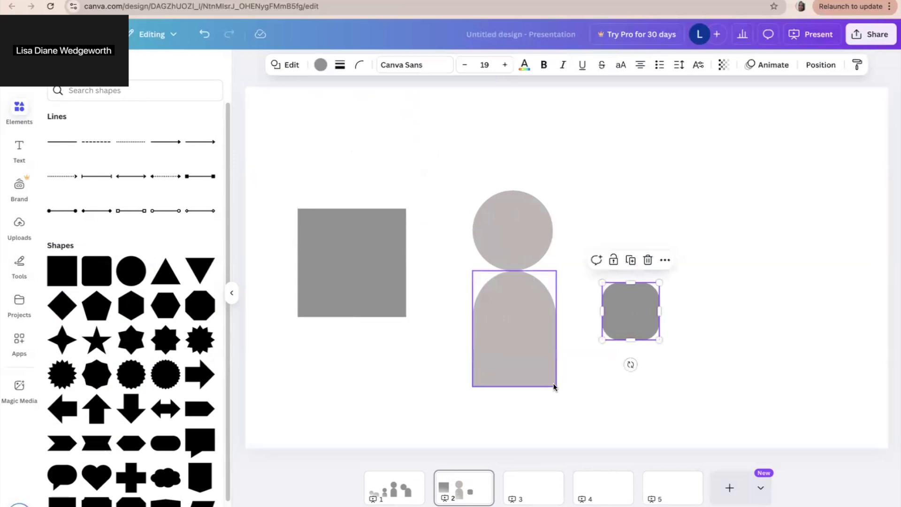
Move the plain square onto the figure's lower body and resize it to the body's full width, leaving the curved shoulders uncovered
left_click_drag(384, 250, 380, 270)
left_click_drag(408, 226, 525, 321)
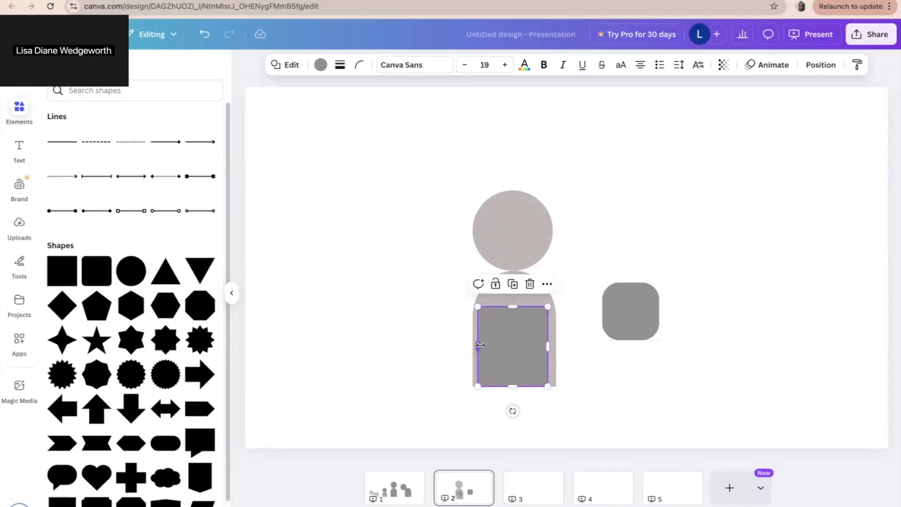
mouse_move(480, 345)
left_mouse_down()
mouse_move(490, 346)
mouse_move(473, 347)
left_mouse_up()
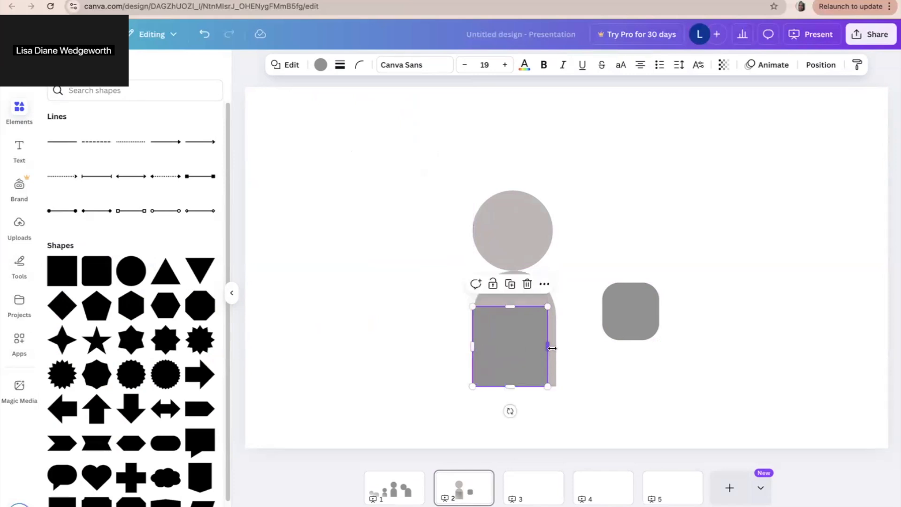
left_click_drag(552, 348, 556, 348)
left_click_drag(515, 310, 514, 313)
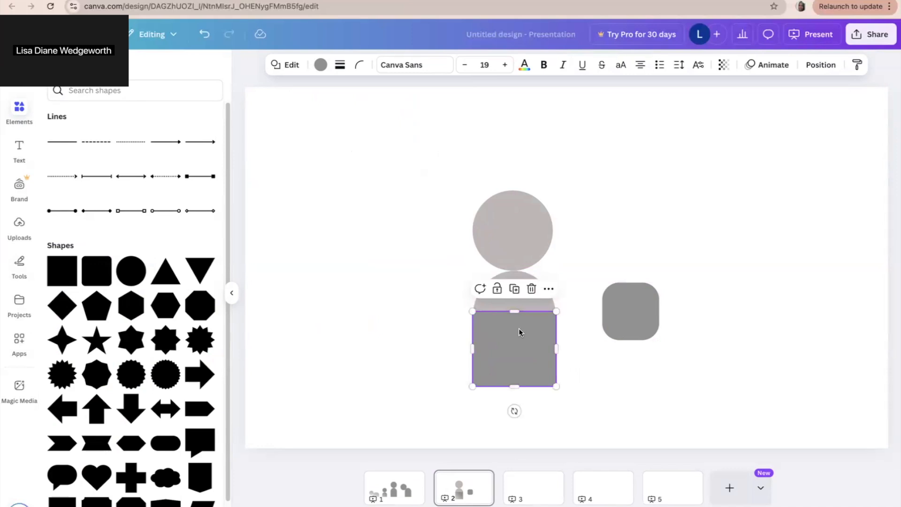
left_click(598, 237)
Duplicate the body square and reduce the copy to a short, narrow vertical strip placed in the blank area beside the figure
left_click(536, 340)
key("super+d")
left_click_drag(562, 354, 493, 322)
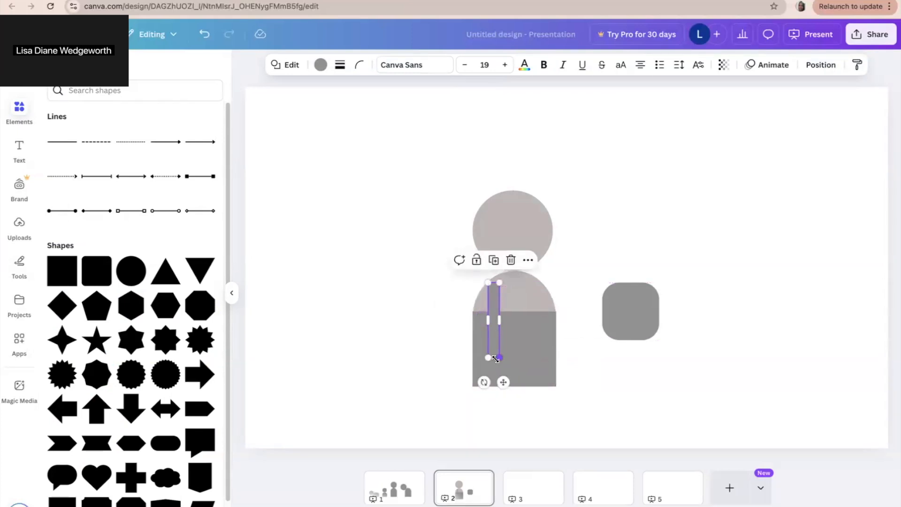
left_click_drag(494, 359, 621, 253)
Delete the rounded square beside the figure's body
left_click(643, 319)
left_click_drag(658, 312, 619, 310)
key("Delete")
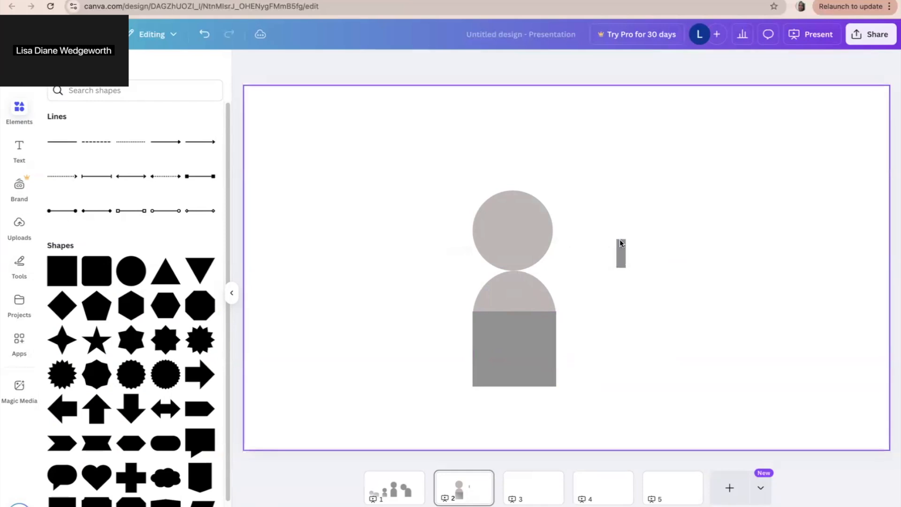
Place the narrow strip on the figure's left shoulder and duplicate it onto the right shoulder at matching height to form two straps
left_click_drag(617, 240, 491, 286)
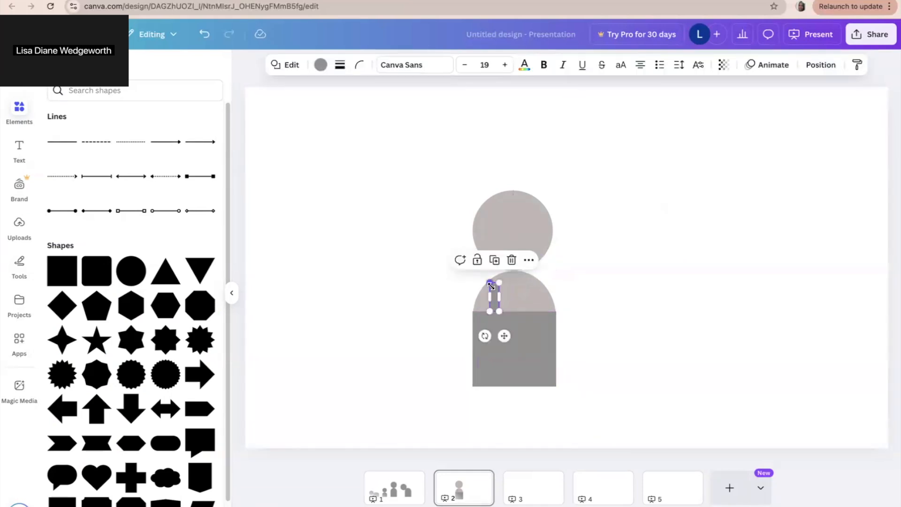
key("super+d")
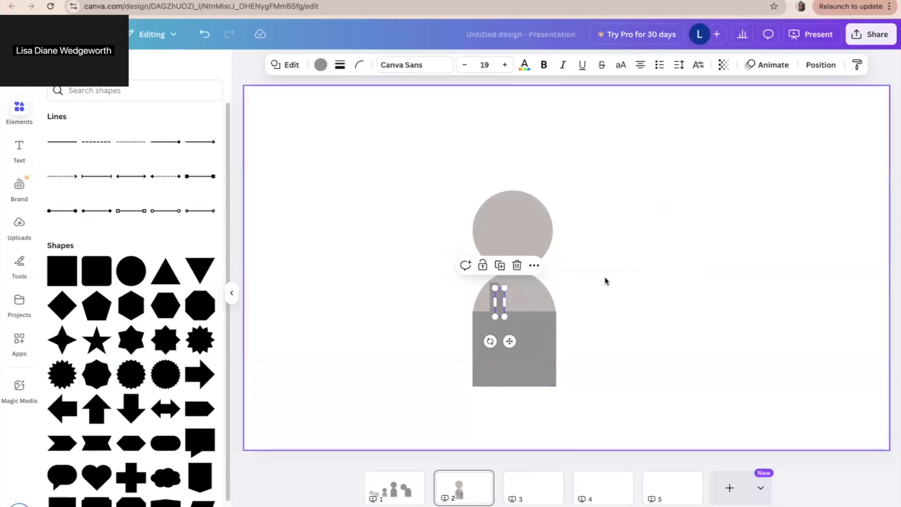
left_click(604, 281)
left_click_drag(497, 299, 535, 293)
left_click(594, 269)
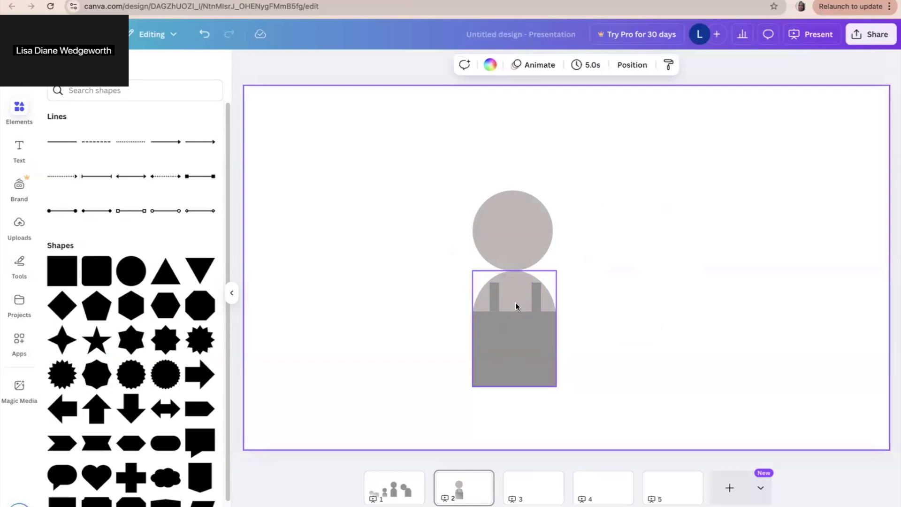
left_click(494, 294)
left_click_drag(493, 293, 536, 300)
left_click(603, 268)
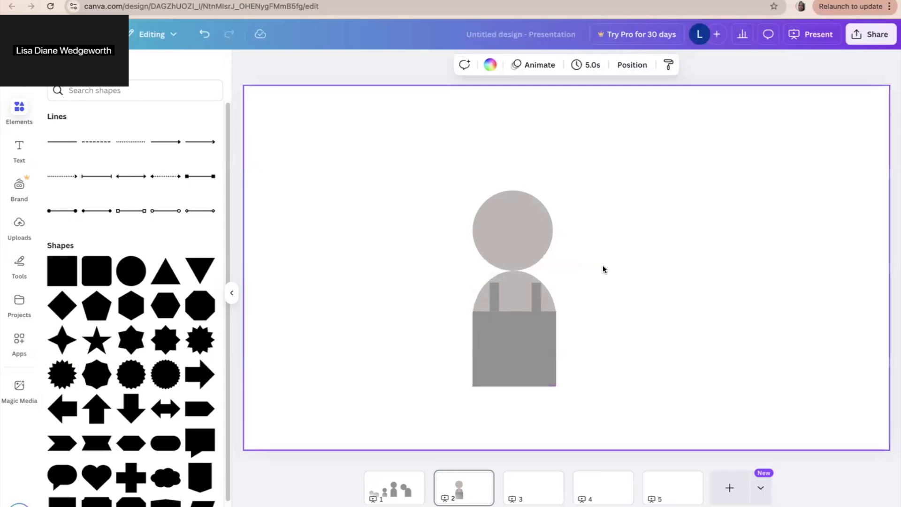
Raise the top edge of the body square so it overlaps the lower part of the straps, keeping its sides at the body's edges
left_click(513, 319)
left_click_drag(515, 312, 515, 302)
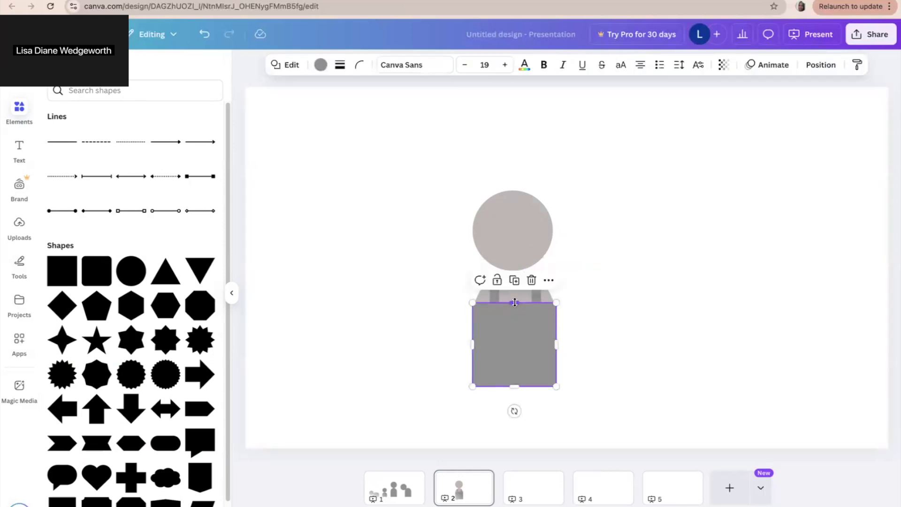
left_click_drag(474, 341, 477, 344)
left_click_drag(554, 342, 555, 343)
left_click(591, 323)
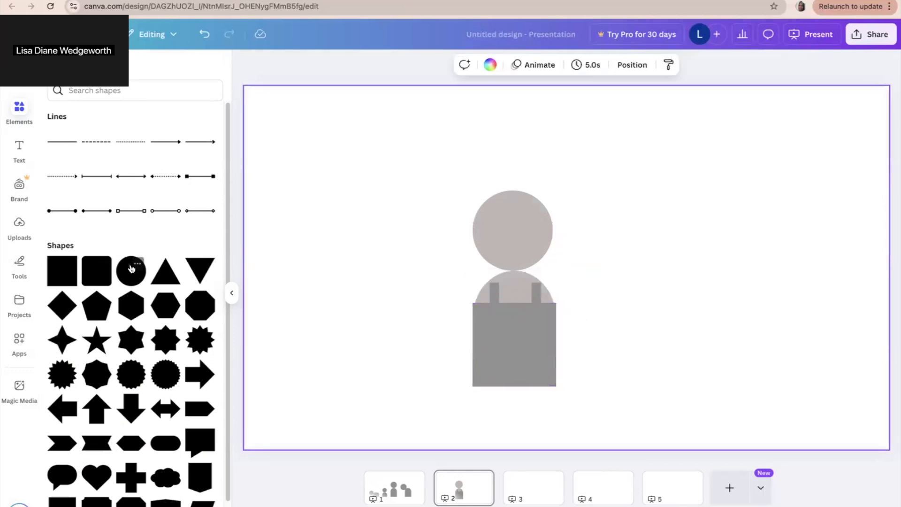
Place a small rectangle filled with a lighter default gray at the top center of the body square, between the straps
left_click(509, 334)
mouse_move(509, 334)
left_mouse_down()
mouse_move(538, 338)
mouse_move(541, 354)
mouse_move(510, 353)
mouse_move(503, 343)
mouse_move(514, 327)
left_mouse_up()
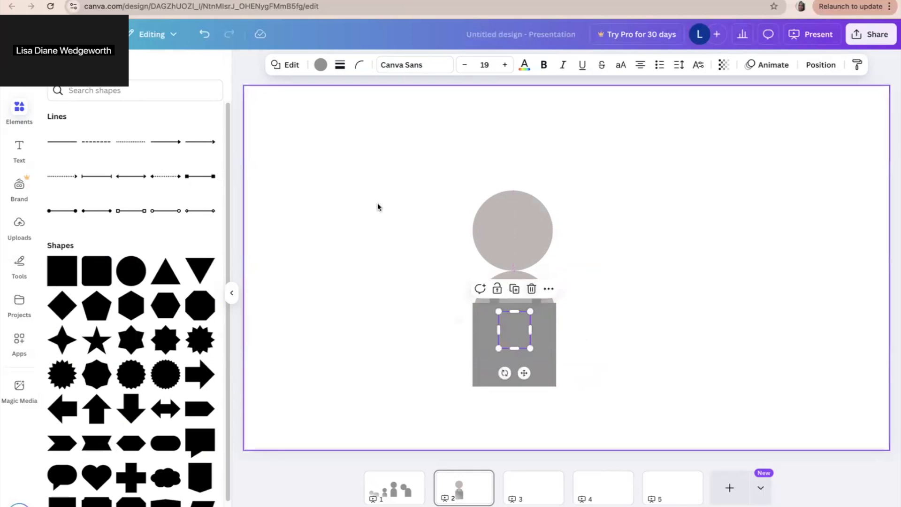
left_click(320, 65)
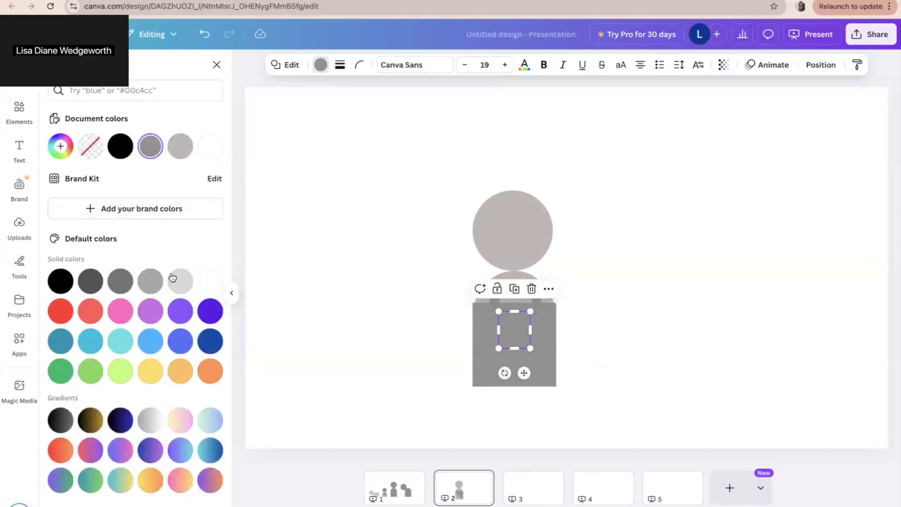
left_click(150, 281)
left_click(302, 264)
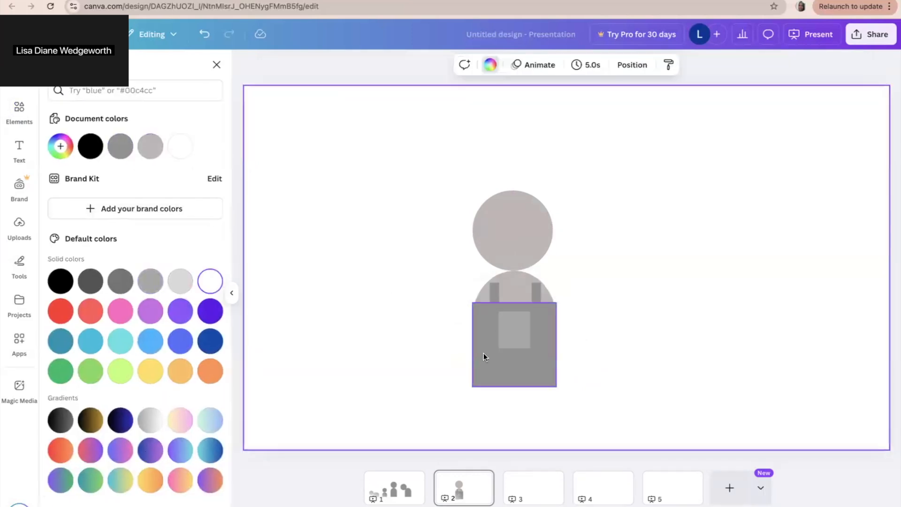
left_click_drag(511, 338, 513, 330)
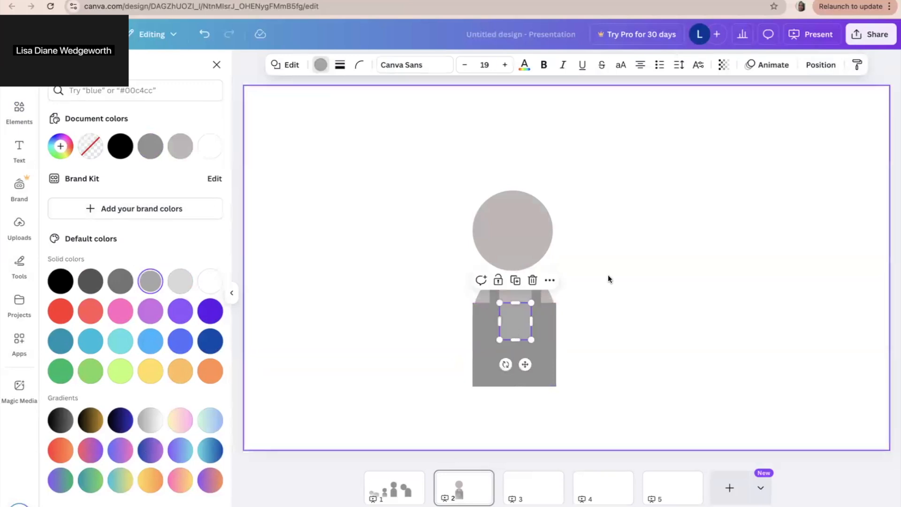
left_click(620, 276)
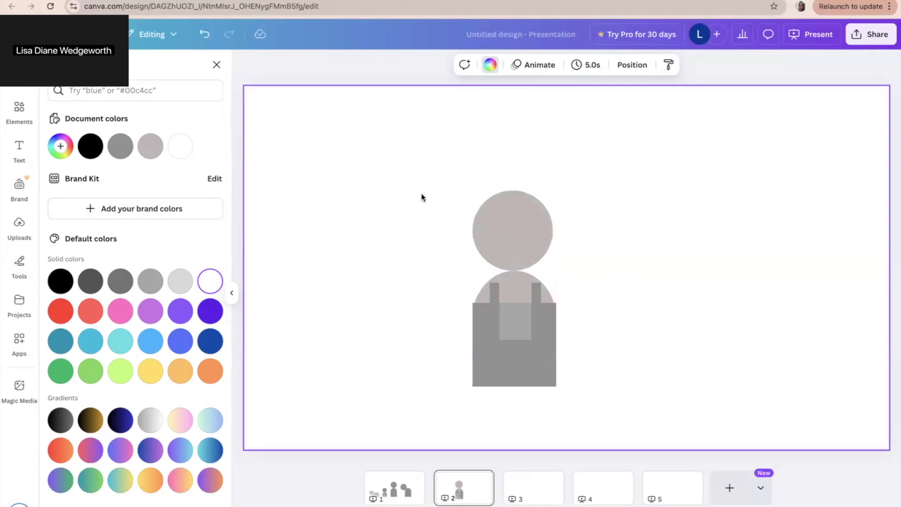
Add a hexagon to the left of the figure and a circle to its upper right from the full shapes collection
left_click(21, 120)
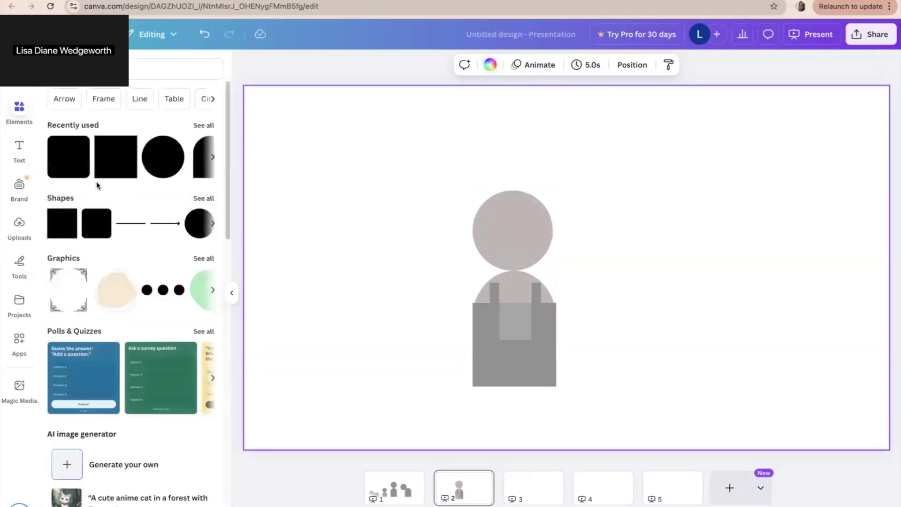
left_click(204, 200)
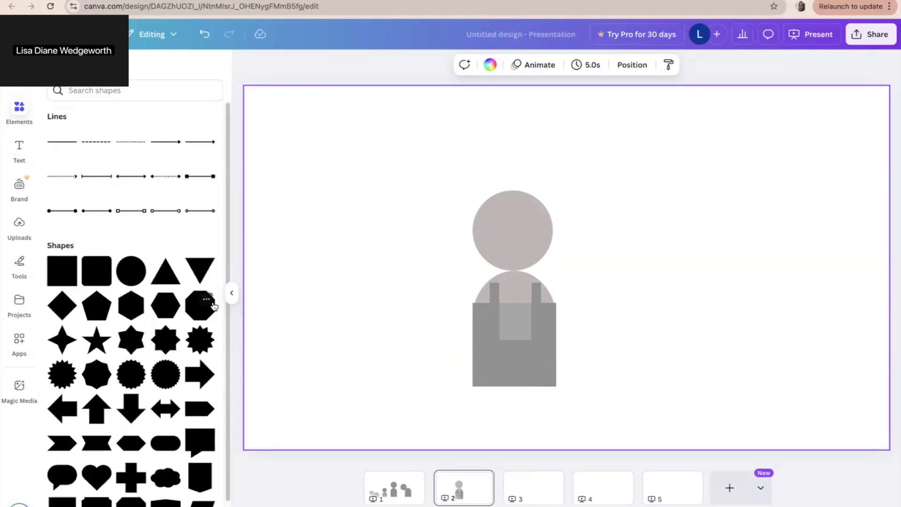
left_click_drag(129, 303, 322, 221)
left_click_drag(131, 271, 687, 190)
left_click(371, 266)
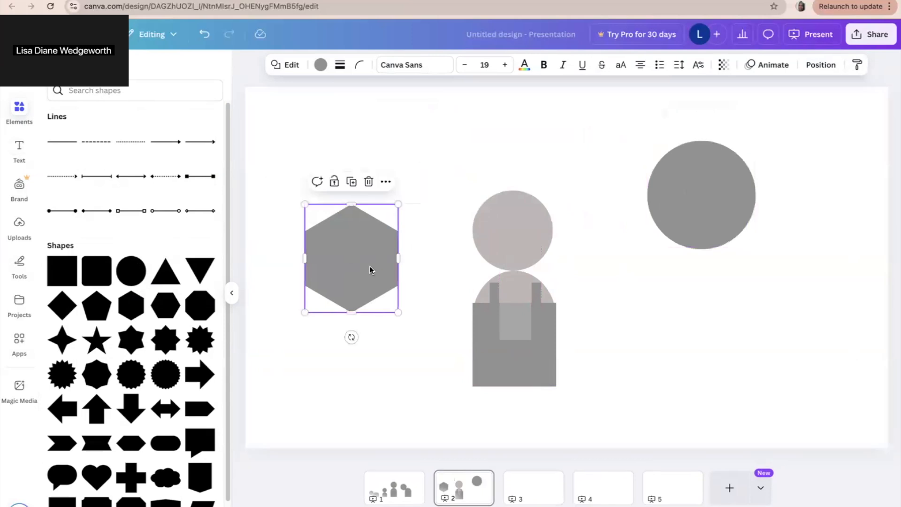
Rotate and narrow the hexagon into a long slanted shape and lay it over the upper left of the head as a hat brim
left_click_drag(350, 334, 319, 331)
left_click_drag(393, 277, 516, 193)
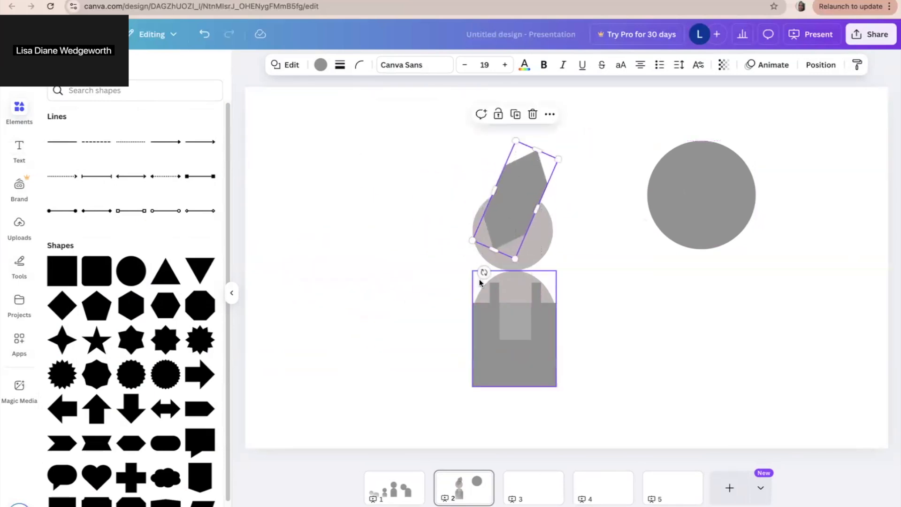
left_click_drag(483, 272, 453, 248)
left_click_drag(505, 197, 492, 209)
Move the dark gray circle onto the slanted brim and shrink it to form the hat's crown
left_click(696, 196)
left_click_drag(695, 195, 470, 170)
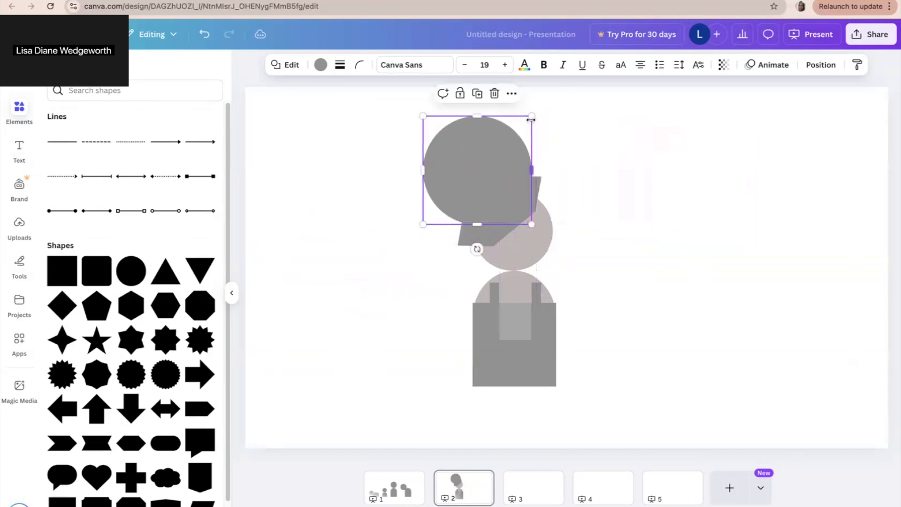
left_click_drag(430, 128, 485, 170)
left_click(588, 174)
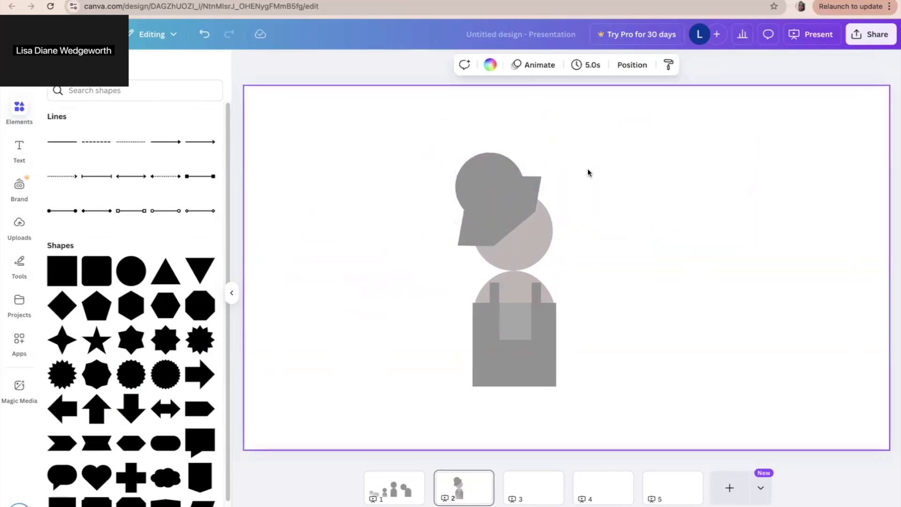
Lengthen the slanted hexagon brim slightly at both ends so it extends farther past the hat's crown
left_click(490, 210)
left_click(490, 227)
left_click_drag(513, 230, 514, 231)
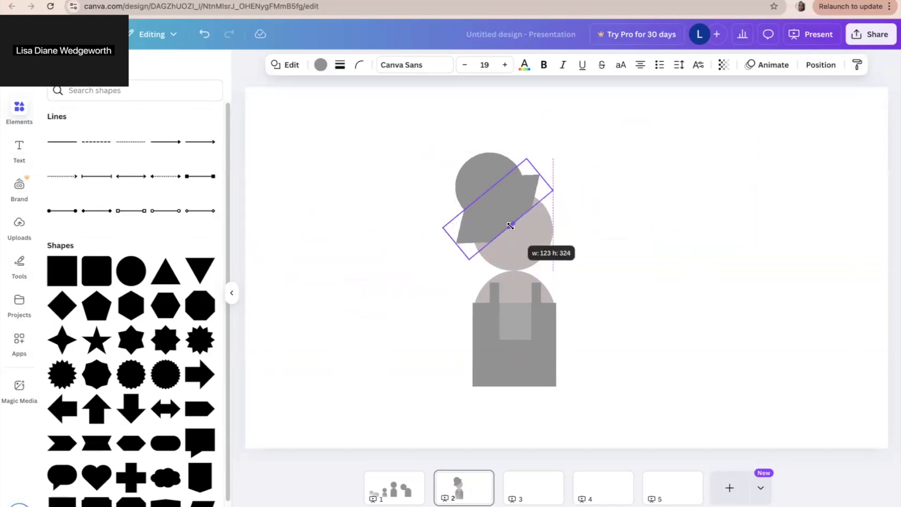
left_click(505, 211)
left_click(481, 226)
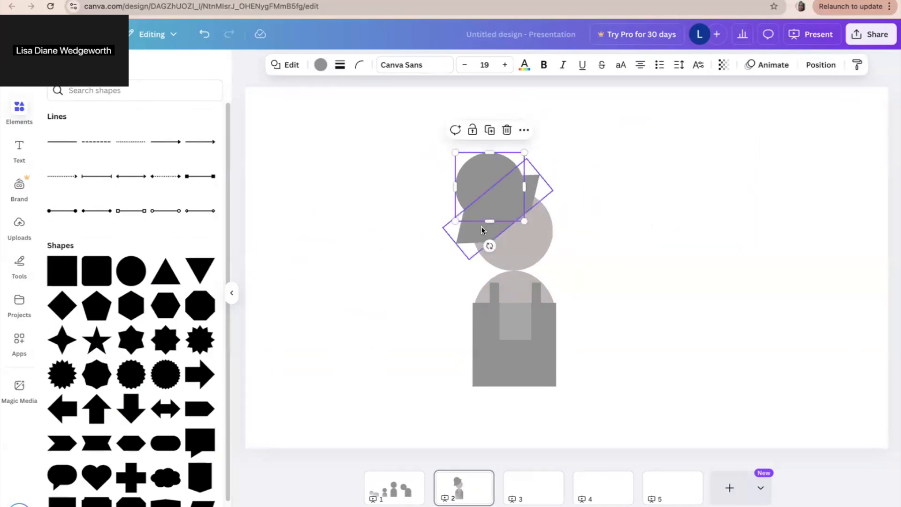
left_click_drag(482, 227, 484, 229)
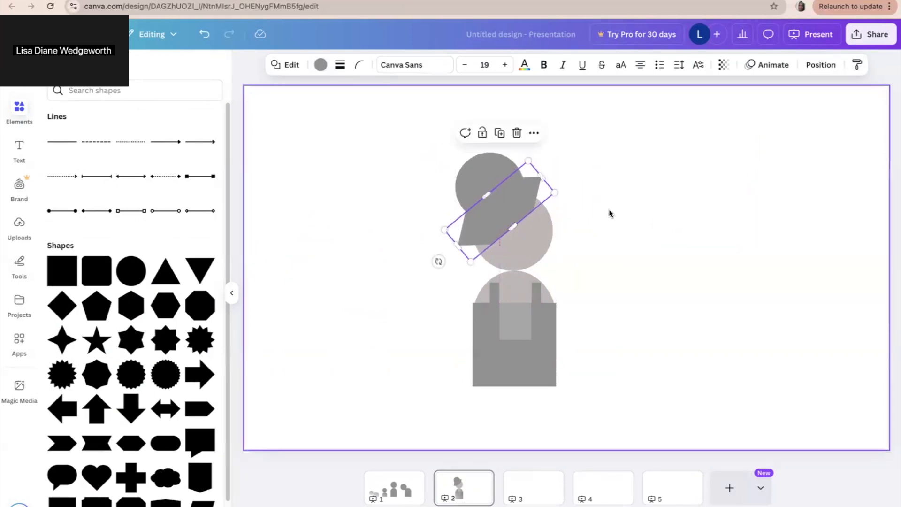
right_click(609, 210)
left_click(522, 197)
left_click(533, 191)
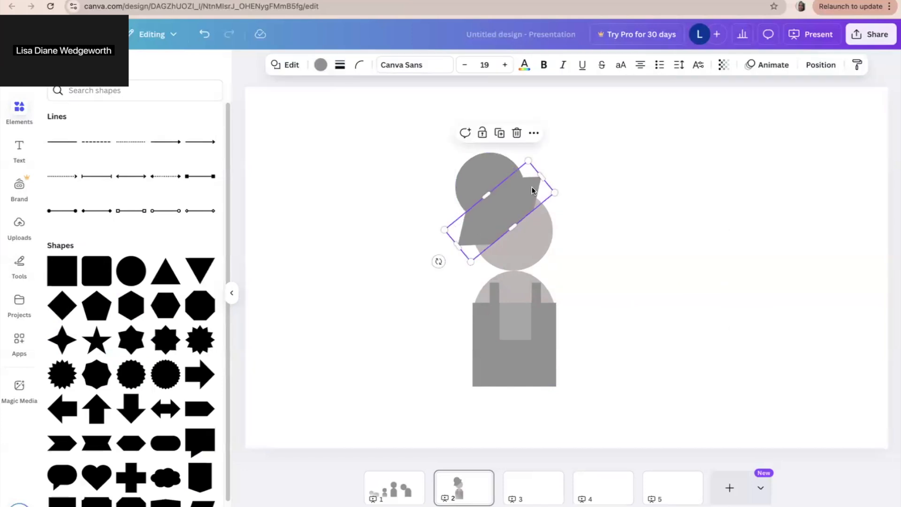
left_click_drag(540, 178, 552, 167)
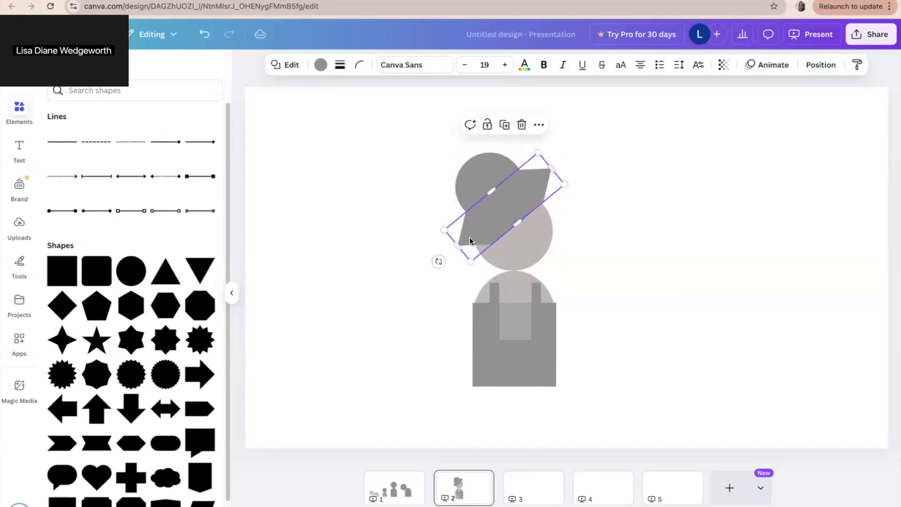
left_click_drag(458, 245, 452, 251)
left_click(607, 243)
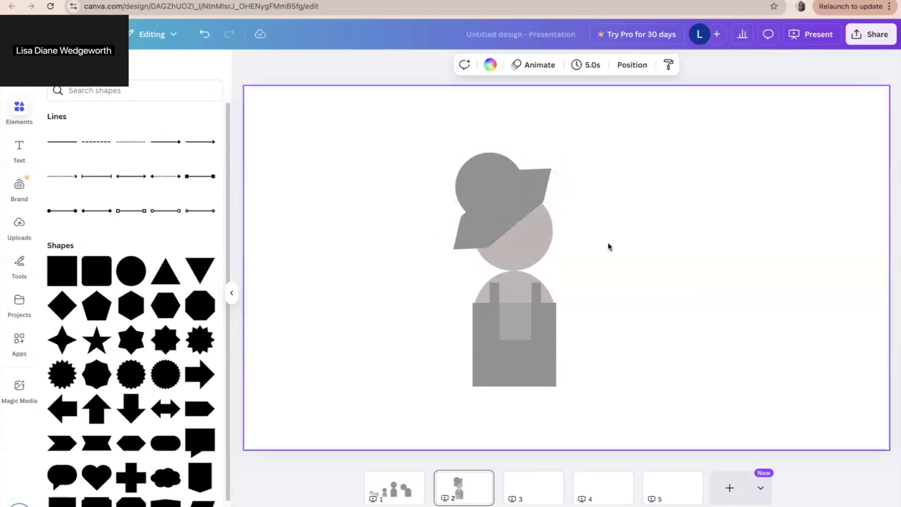
Group the hat's crown circle and hexagon brim together
left_click(483, 179)
left_click(480, 230, "shift")
left_click(470, 136)
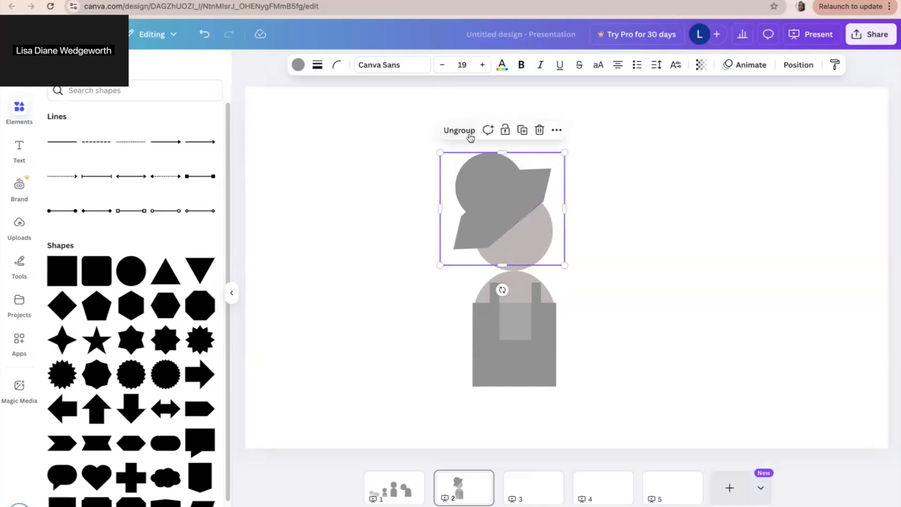
left_click(655, 187)
Rotate the grouped hat clockwise until its brim is nearly level, and center it on top of the head
mouse_move(514, 204)
left_mouse_down()
mouse_move(458, 221)
mouse_move(517, 215)
mouse_move(508, 201)
left_mouse_up()
left_click_drag(498, 285, 455, 266)
mouse_move(490, 190)
left_mouse_down()
mouse_move(510, 191)
mouse_move(501, 191)
left_mouse_up()
left_click(642, 205)
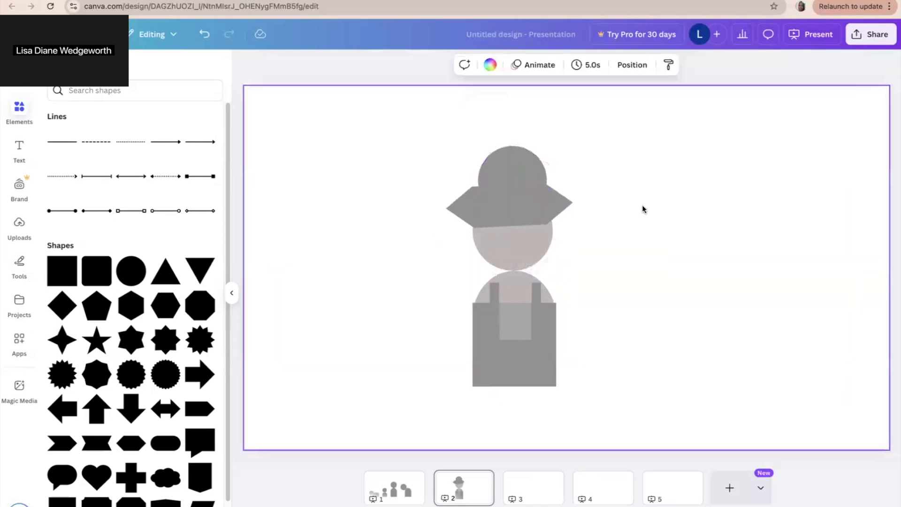
Ungroup the hat so its crown and brim are separate shapes
left_click(528, 194)
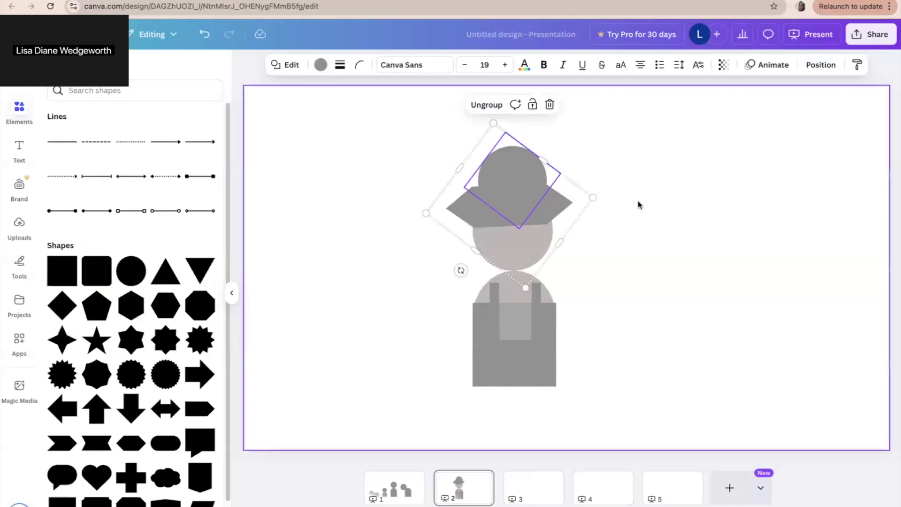
left_click(644, 224)
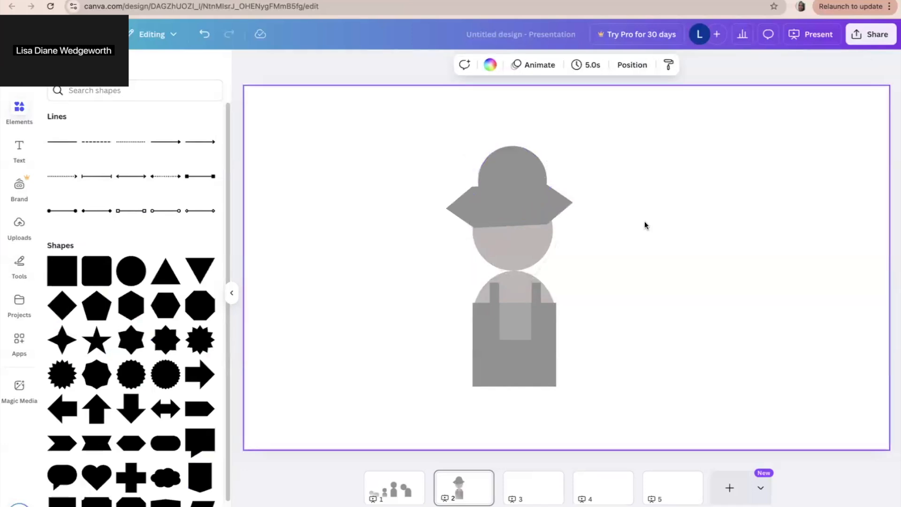
left_click(533, 204)
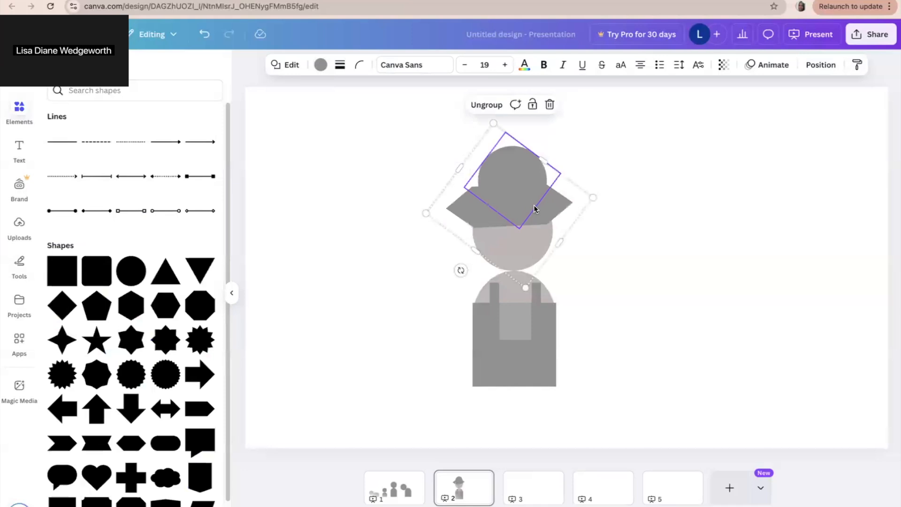
left_click(483, 105)
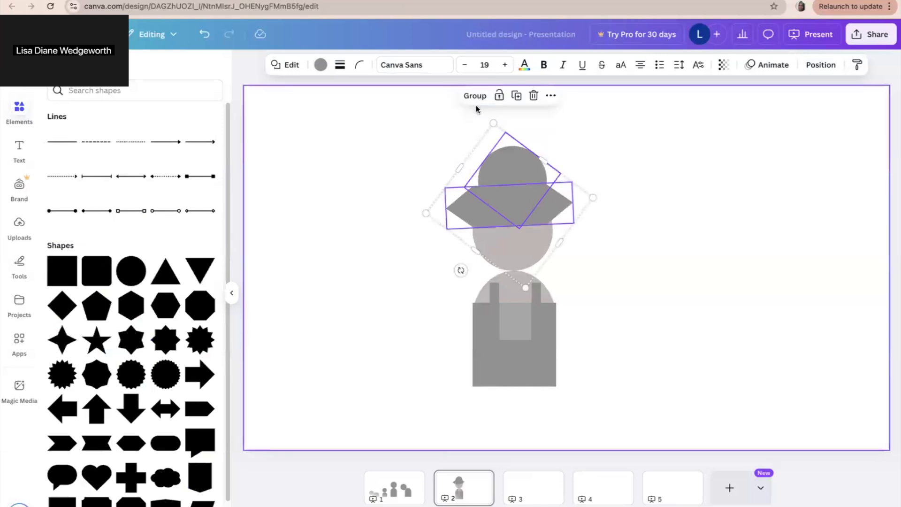
Nudge the hexagon brim slightly to the right to center it beneath the hat's crown
left_click(616, 181)
left_click(551, 195)
left_click_drag(552, 195, 555, 199)
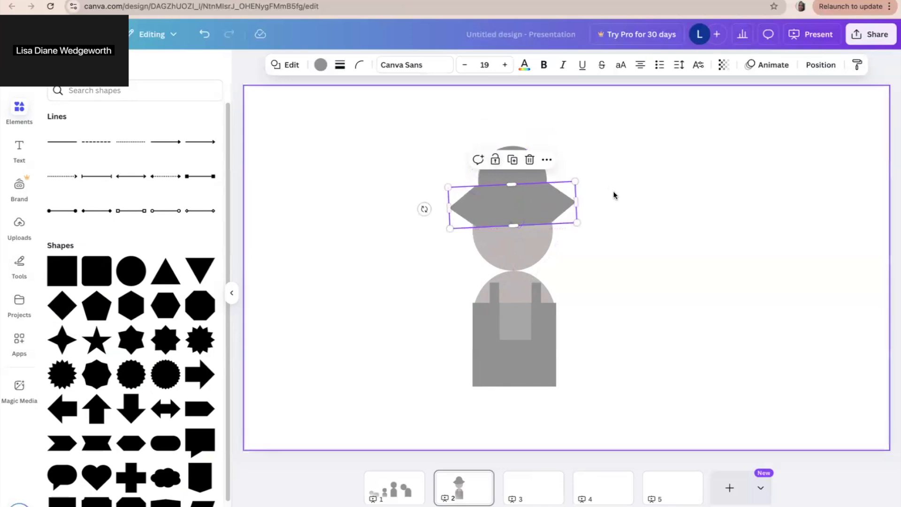
left_click(613, 169)
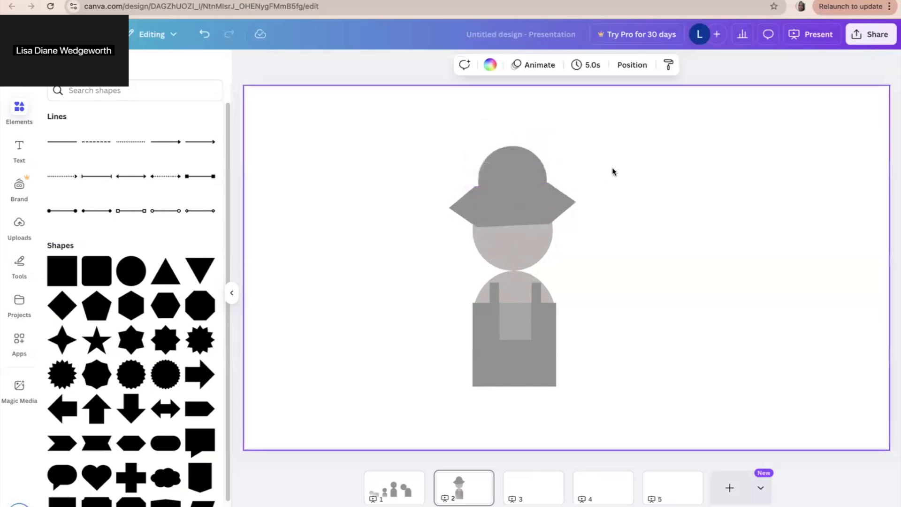
left_click(520, 197)
left_click(611, 168)
left_click(523, 186)
left_click(522, 193)
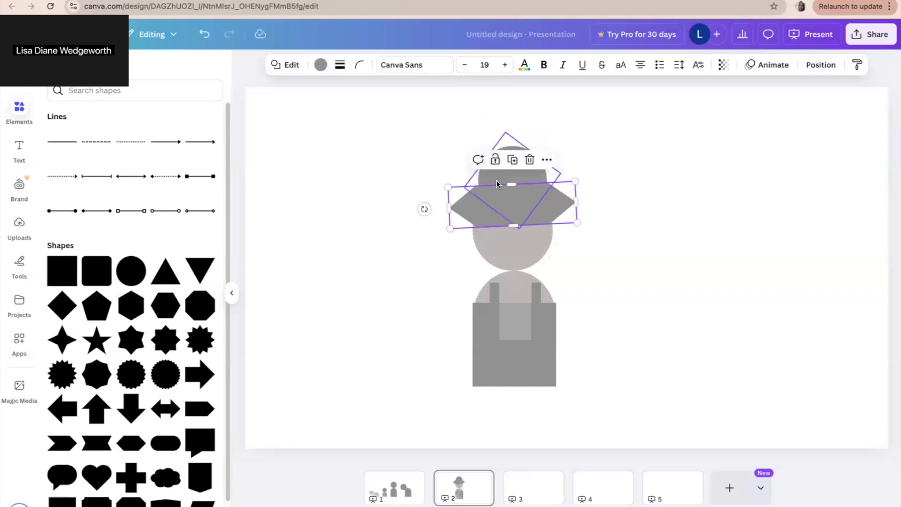
left_click(521, 178)
left_click(614, 190)
left_click(513, 176)
left_click(626, 219)
left_click(527, 195)
left_click(547, 203)
left_click(515, 179)
left_click(418, 148)
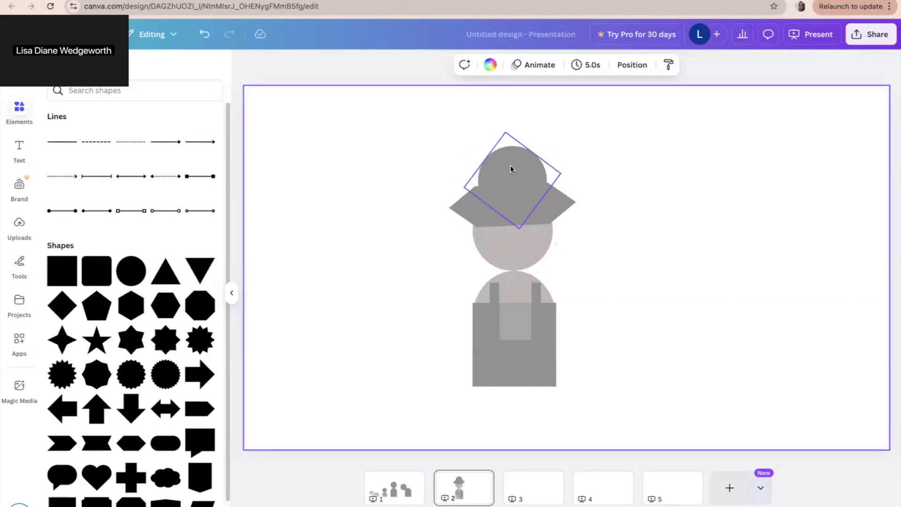
Move the hat's crown and brim off the head into the blank space beside the figure and group them
left_click_drag(512, 169, 405, 169)
left_click_drag(476, 197, 371, 198)
left_click(332, 150)
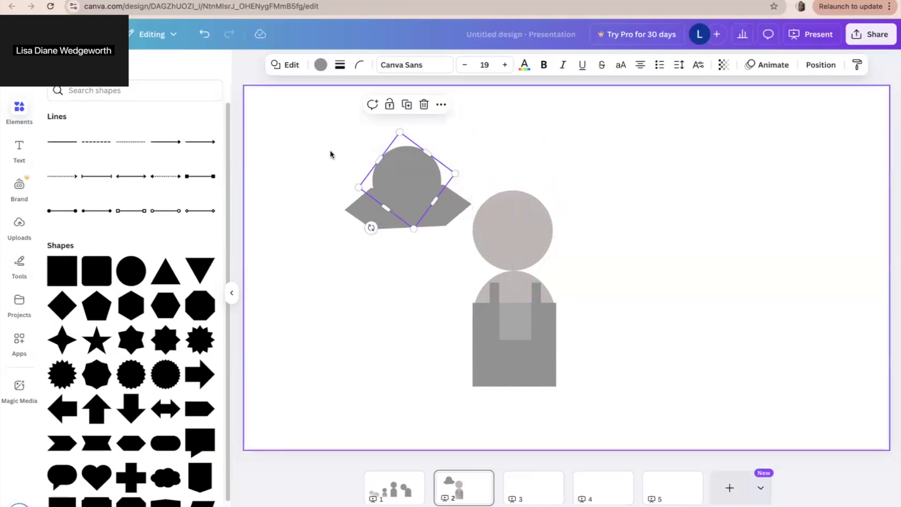
left_click_drag(348, 155, 398, 212)
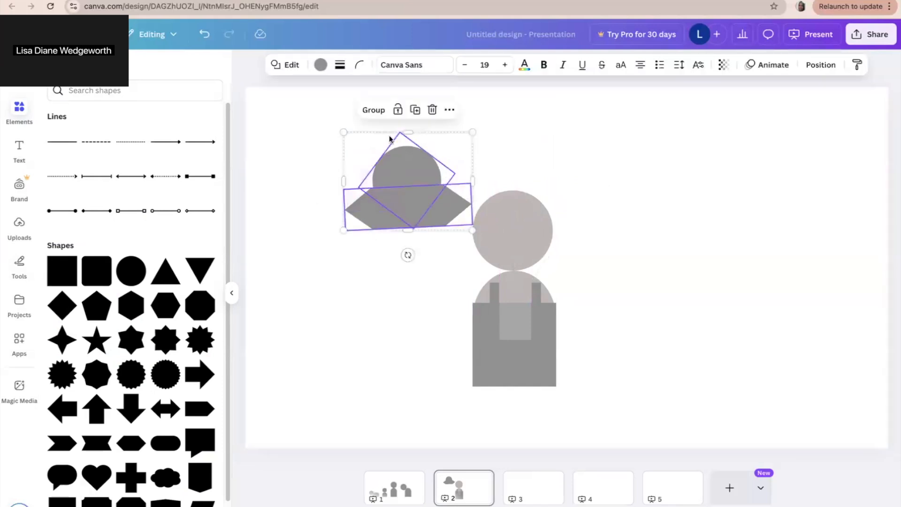
left_click(373, 113)
Place the grouped hat back on the figure, centered over the top of the head
left_click_drag(396, 176, 548, 193)
left_click(604, 223)
double_click(544, 187)
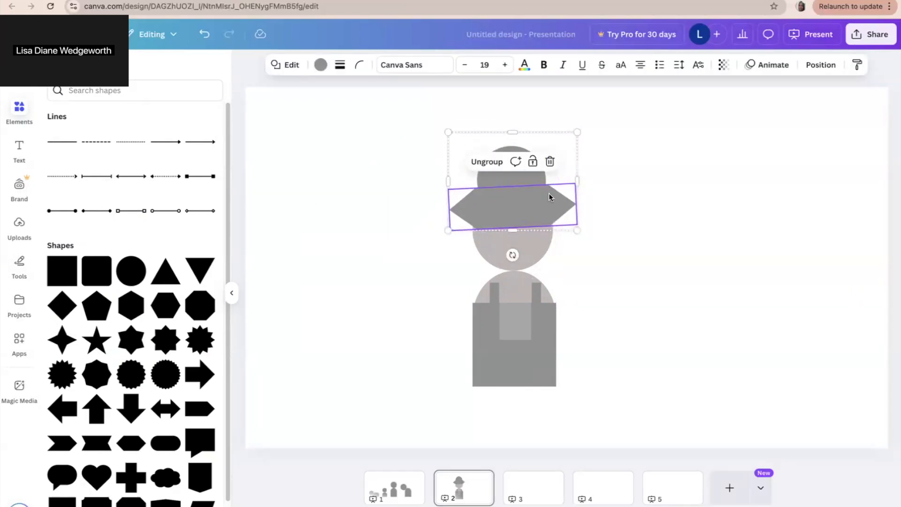
Recolor the head circle with a custom peach skin tone, #DEAE90, derived from the default orange
left_click(512, 242)
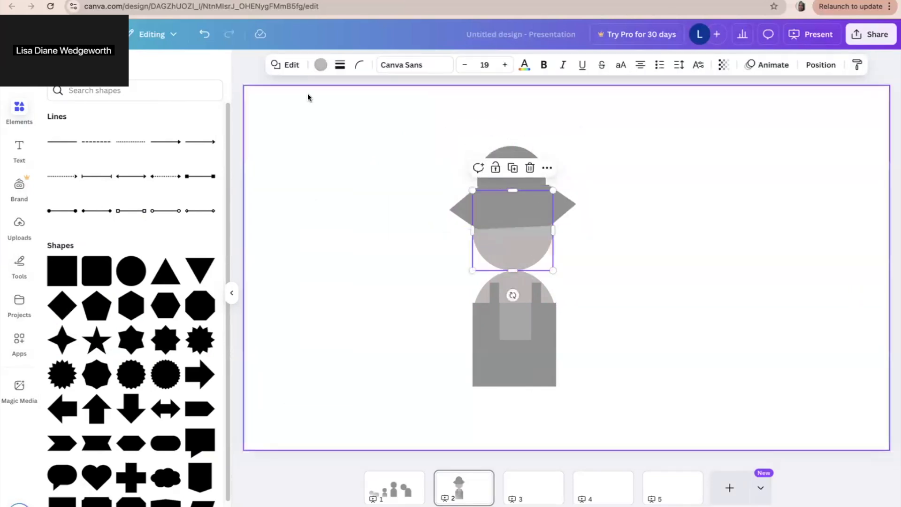
left_click(320, 64)
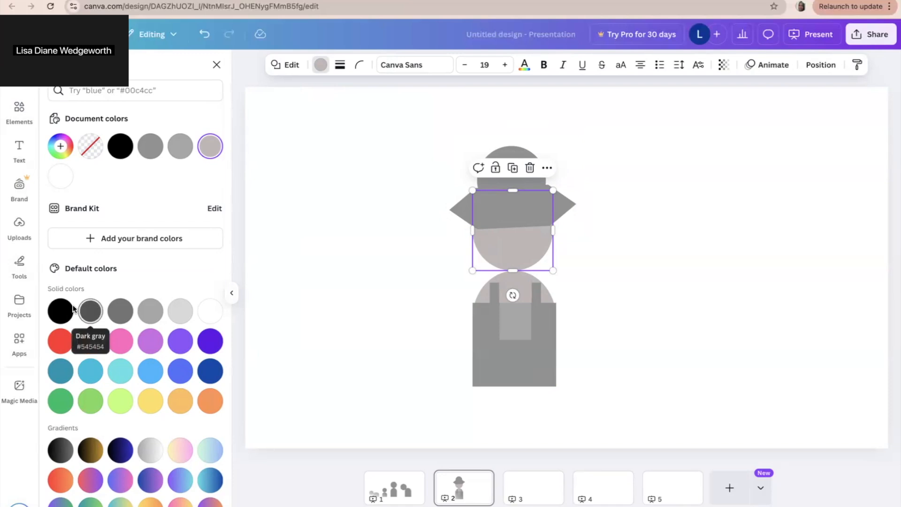
left_click(210, 400)
left_click(65, 145)
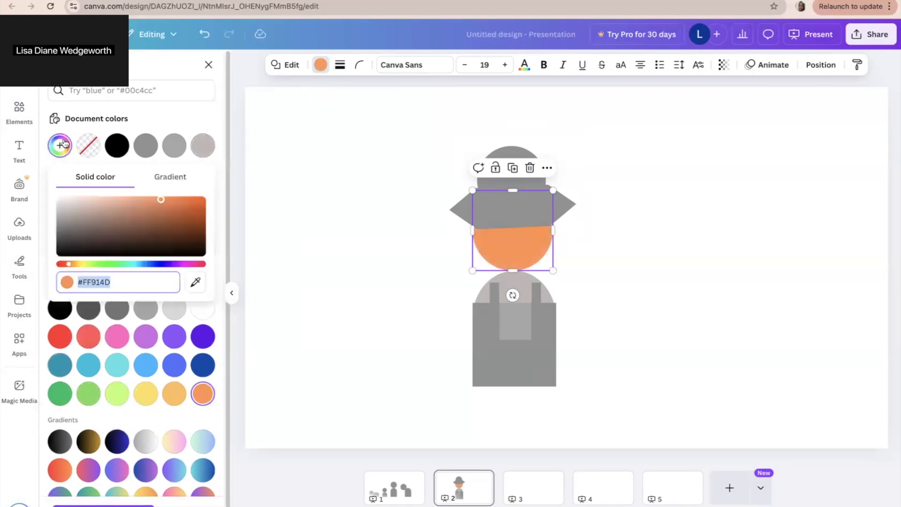
left_click(103, 209)
mouse_move(104, 208)
left_mouse_down()
mouse_move(94, 213)
mouse_move(106, 212)
mouse_move(101, 201)
mouse_move(109, 206)
left_mouse_up()
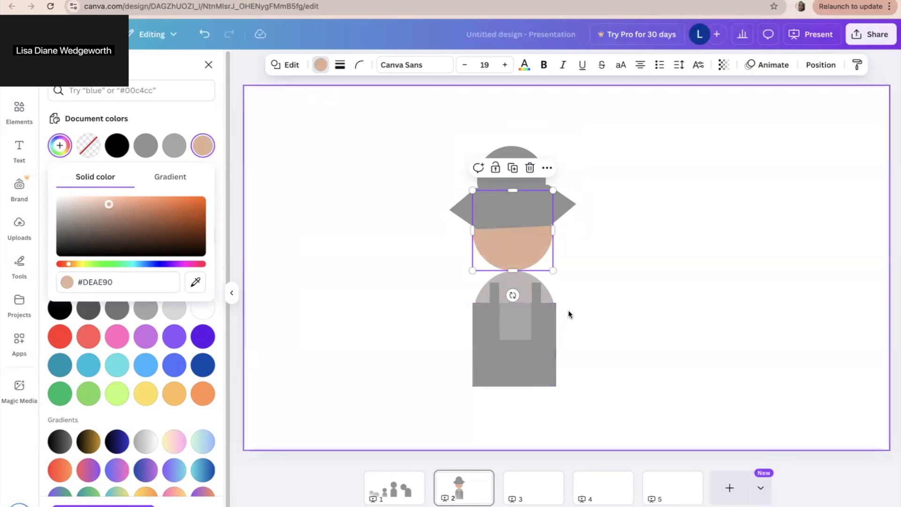
Apply the head's peach skin tone to the rounded body shape behind the clothing
left_click(593, 297)
left_click(544, 292)
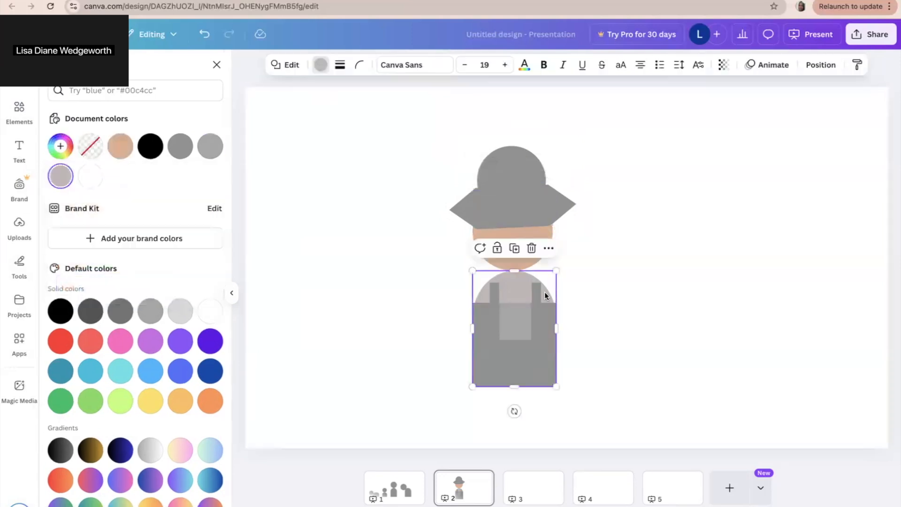
left_click(516, 308)
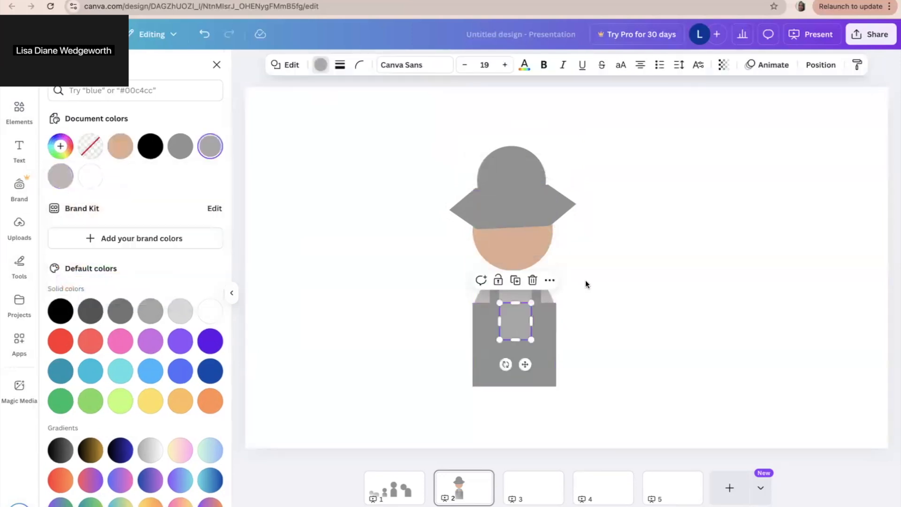
left_click(584, 279)
left_click(509, 284)
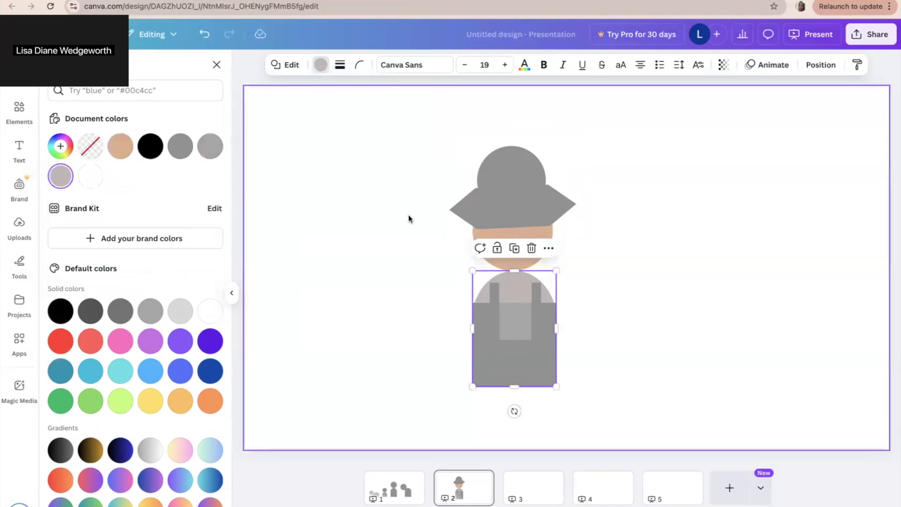
left_click(120, 146)
left_click(353, 244)
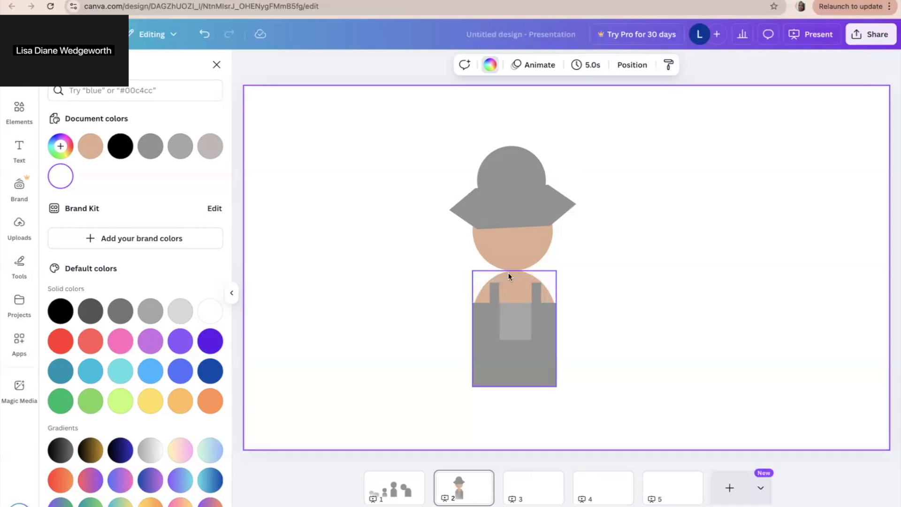
left_click(522, 216)
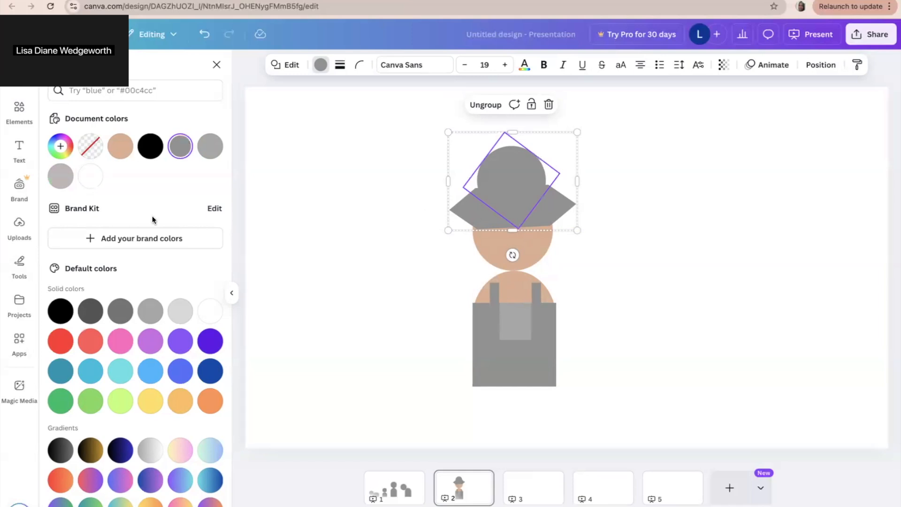
left_click(19, 119)
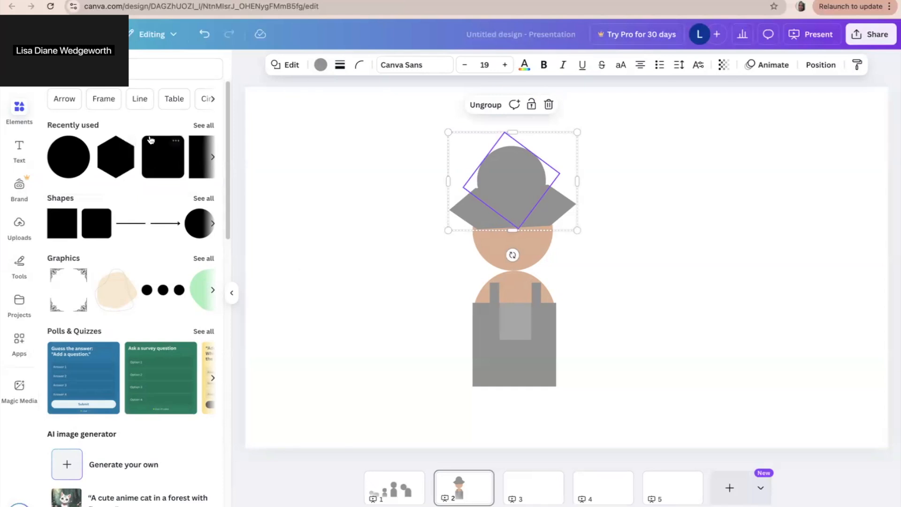
left_click(198, 199)
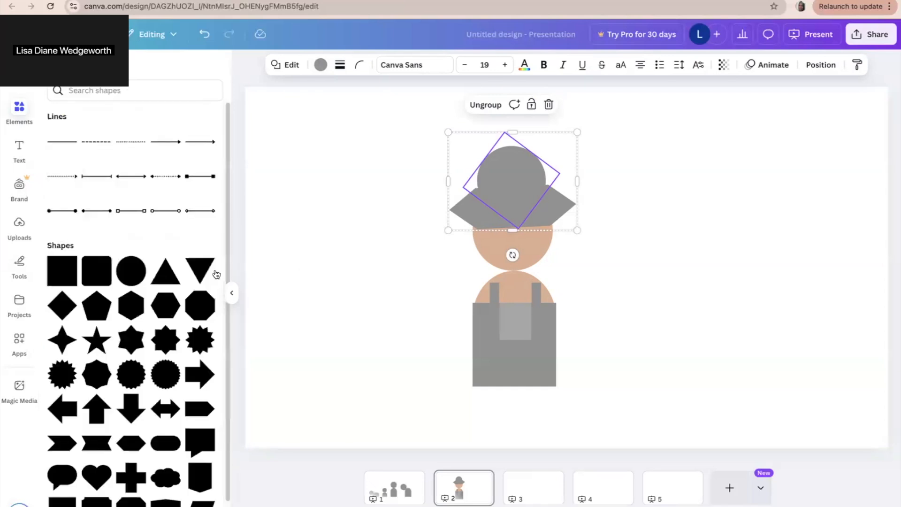
scroll(220, 305, "down", 1)
scroll(220, 328, "down", 1)
left_click(259, 354)
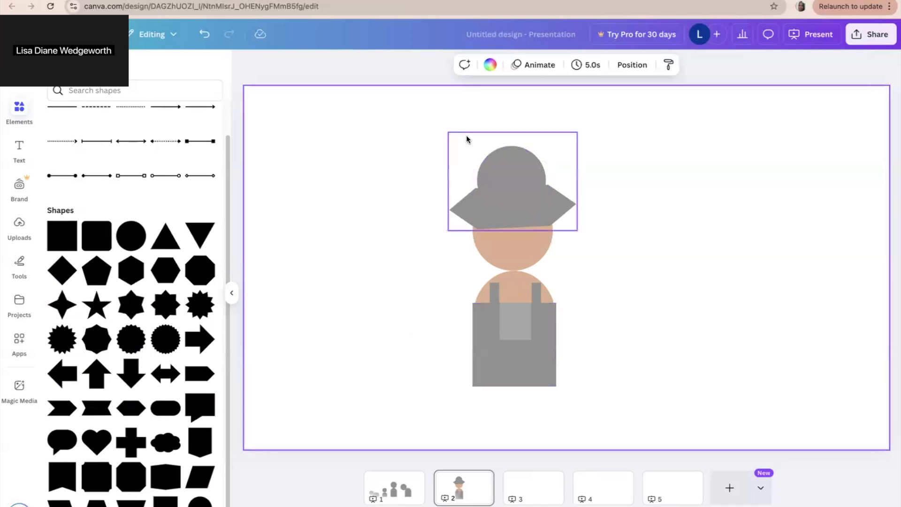
Duplicate the hatted figure and place the copy to the left of the original
left_click_drag(559, 114, 506, 417)
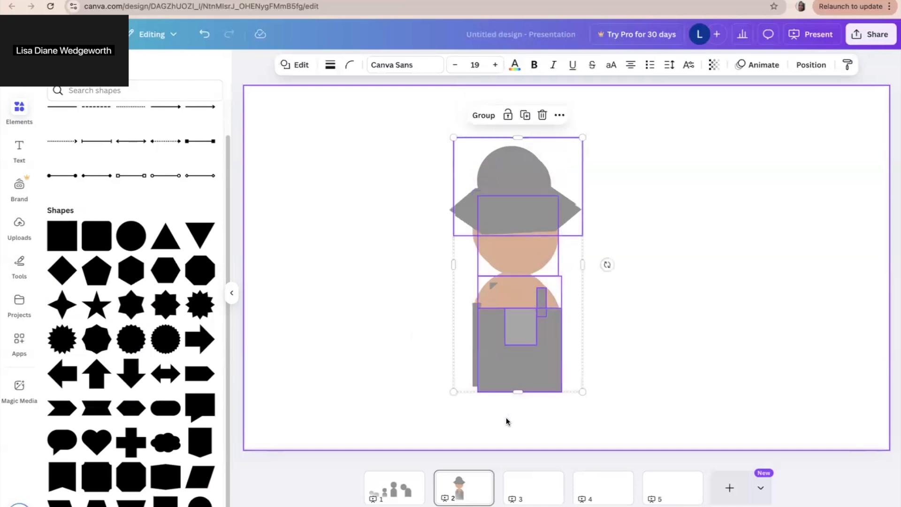
left_click_drag(507, 375, 340, 376)
left_click(666, 295)
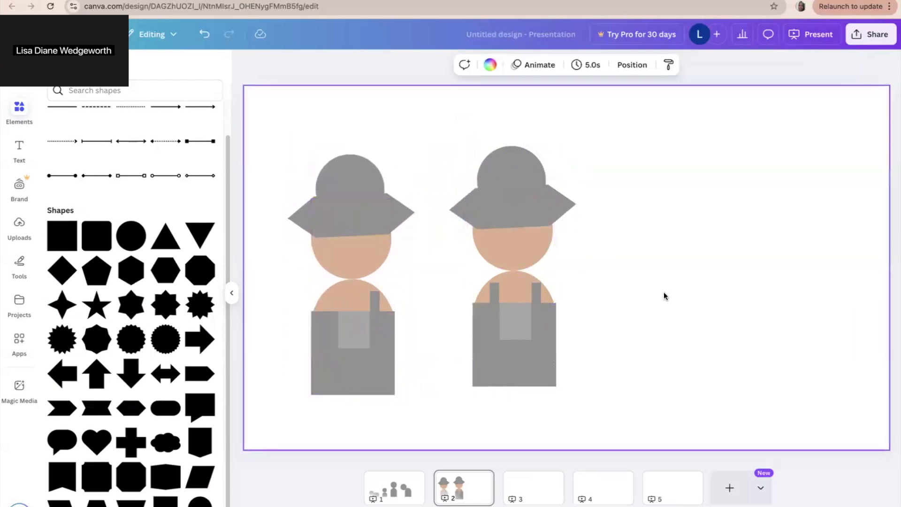
Duplicate the original figure's left shoulder strap and place the copy in the matching position on the copied figure
left_click(494, 293)
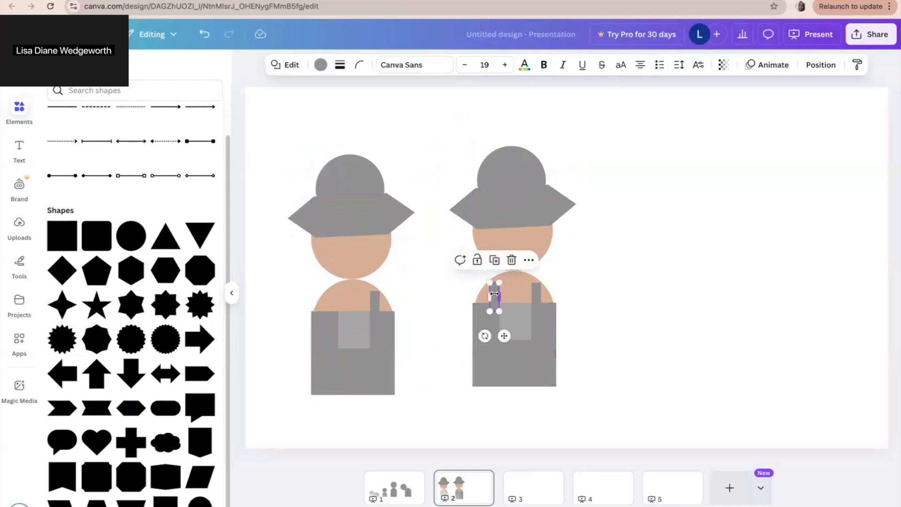
left_click_drag(495, 294, 329, 304)
left_click(607, 309)
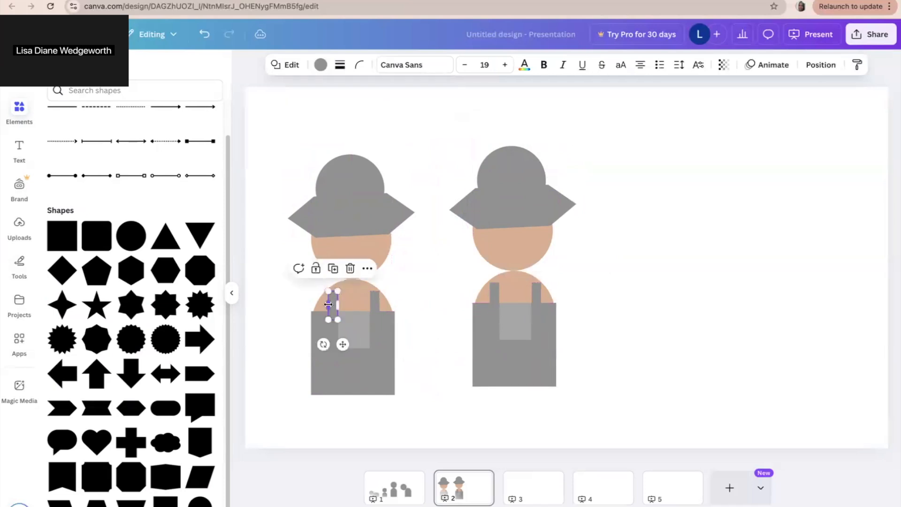
left_click(431, 279)
Color the copied figure's clothing rectangle and both shoulder straps yellow
left_click(380, 346)
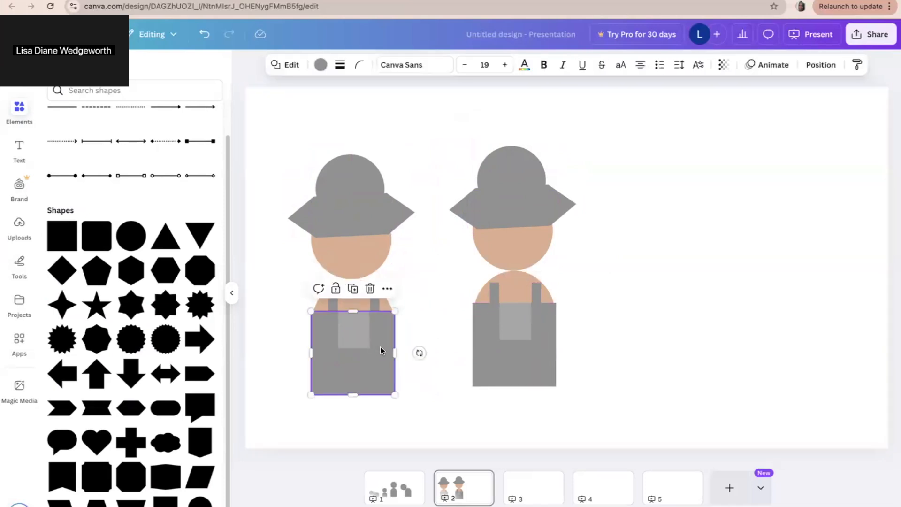
left_click(320, 65)
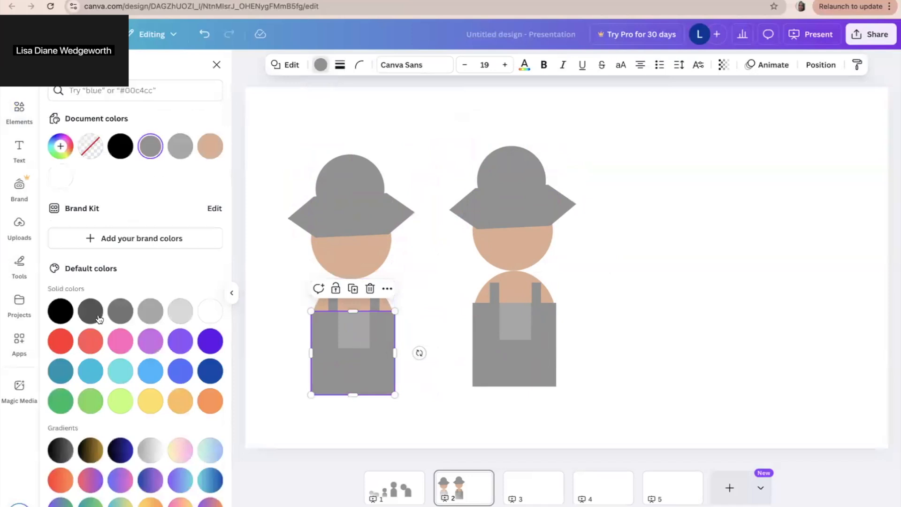
left_click(150, 402)
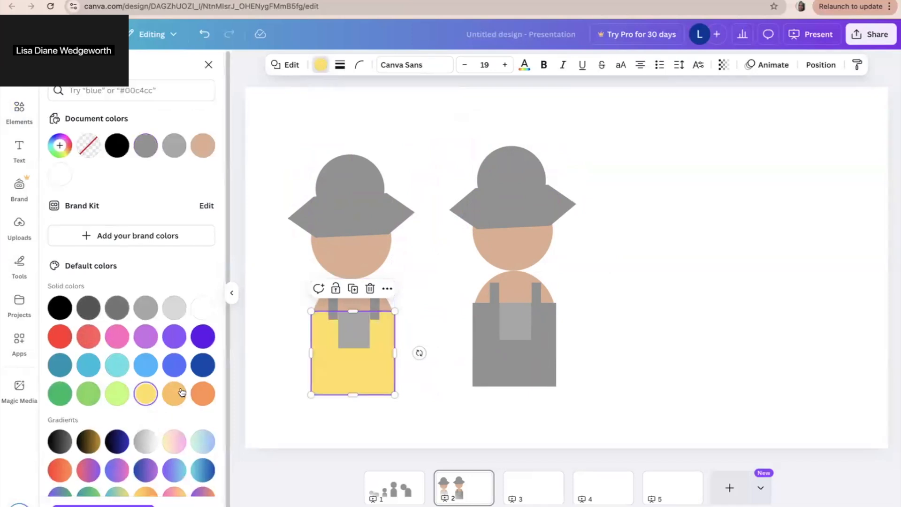
left_click(332, 306)
left_click(375, 306, "shift")
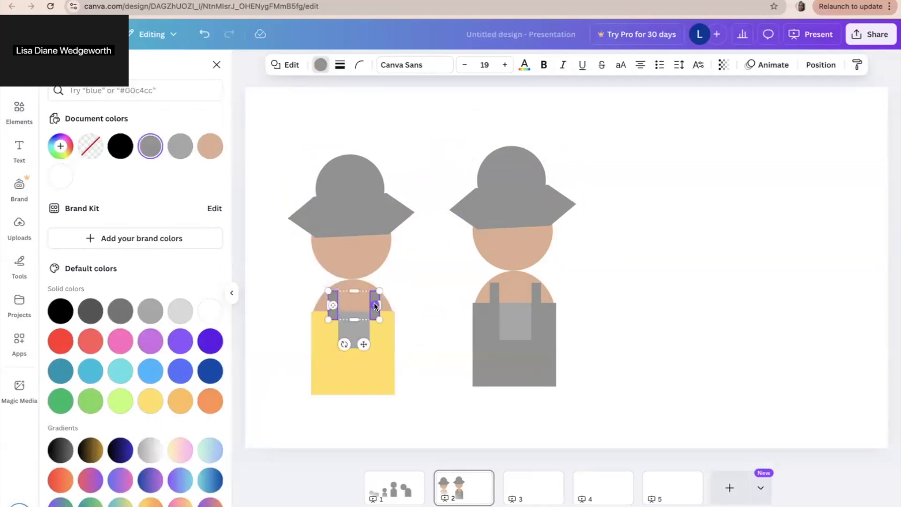
left_click(148, 403)
Color the small chest rectangle on the copied figure's clothing light orange
left_click(350, 330)
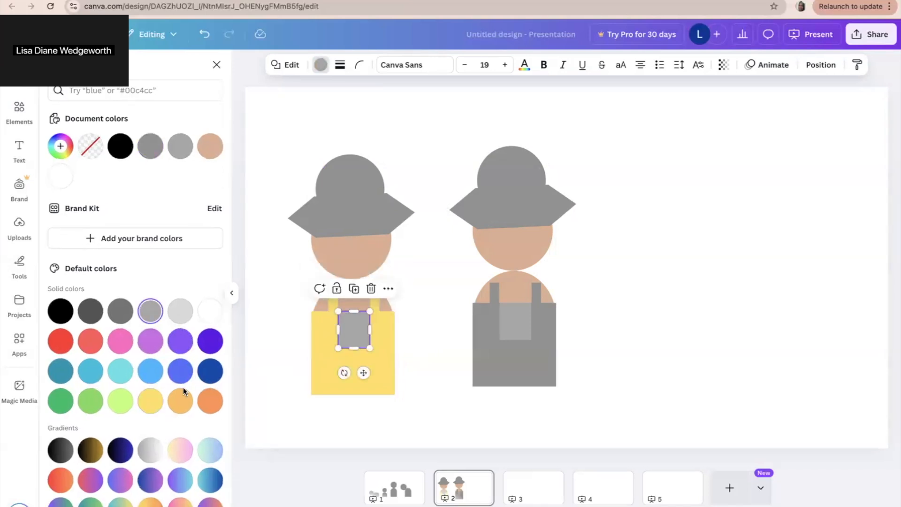
left_click(181, 400)
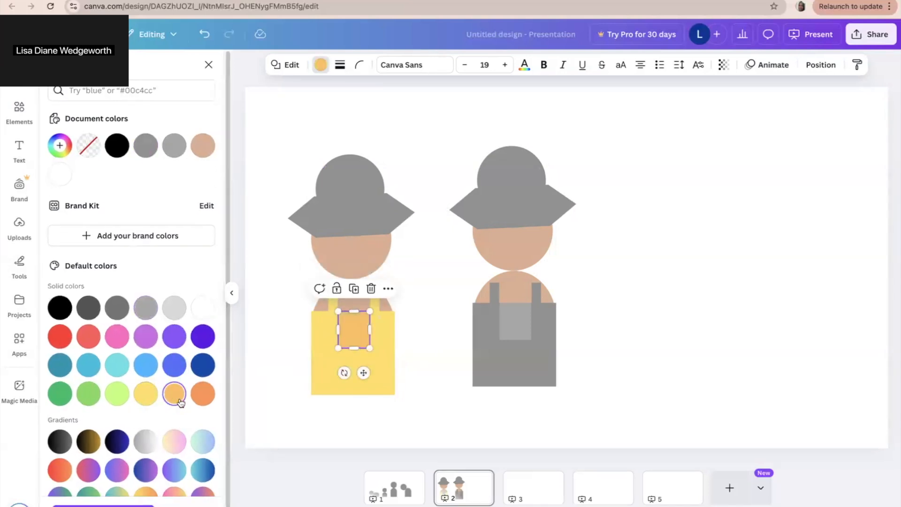
left_click(266, 350)
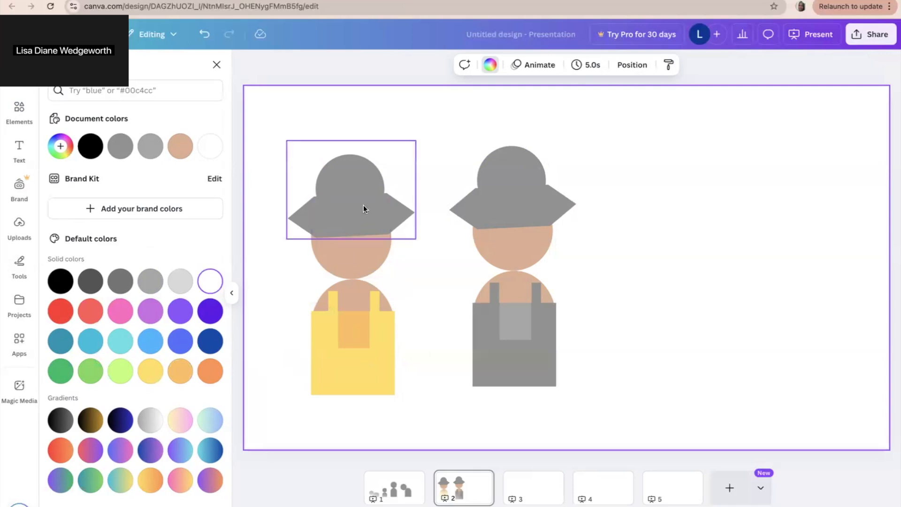
Ungroup the copied figure's hat and color both its crown and brim light orange
left_click(358, 220)
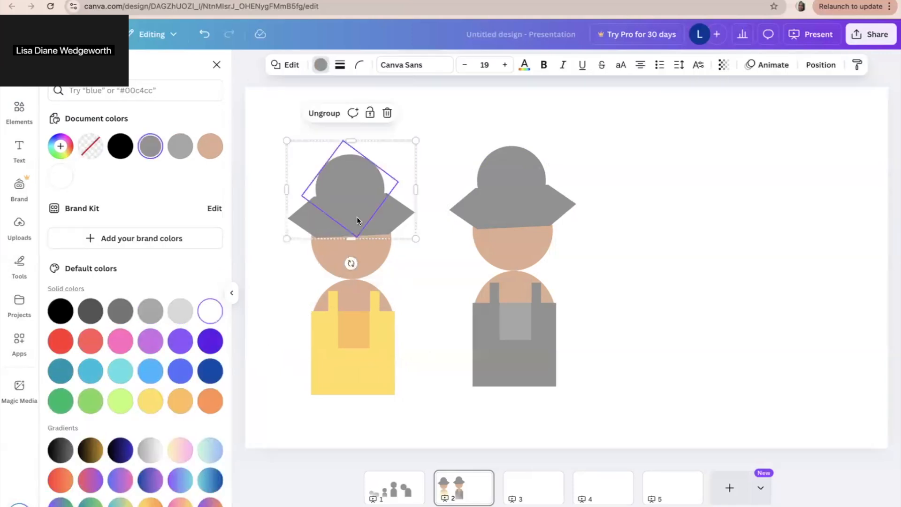
left_click(316, 115)
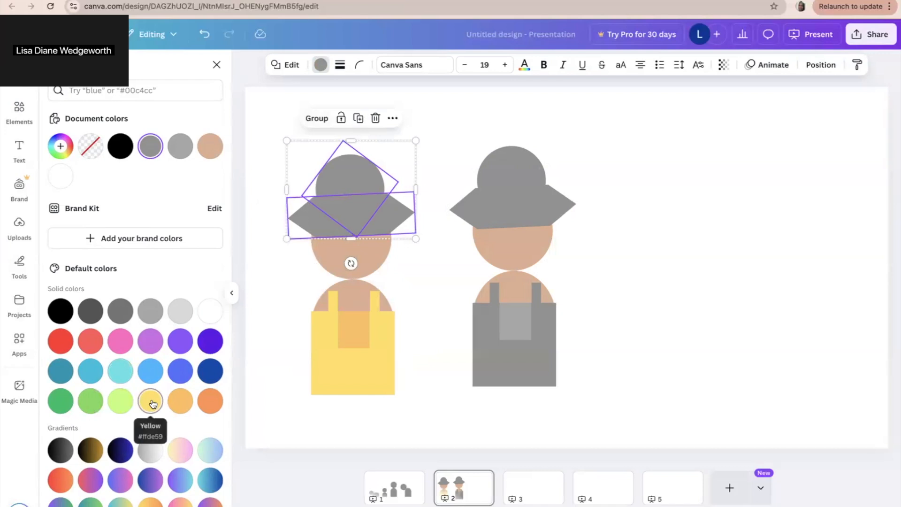
left_click(211, 401)
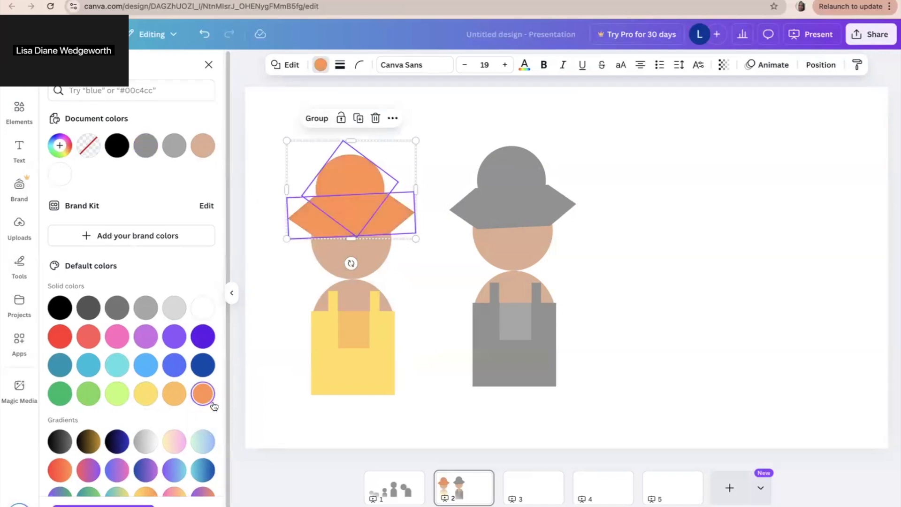
left_click(174, 394)
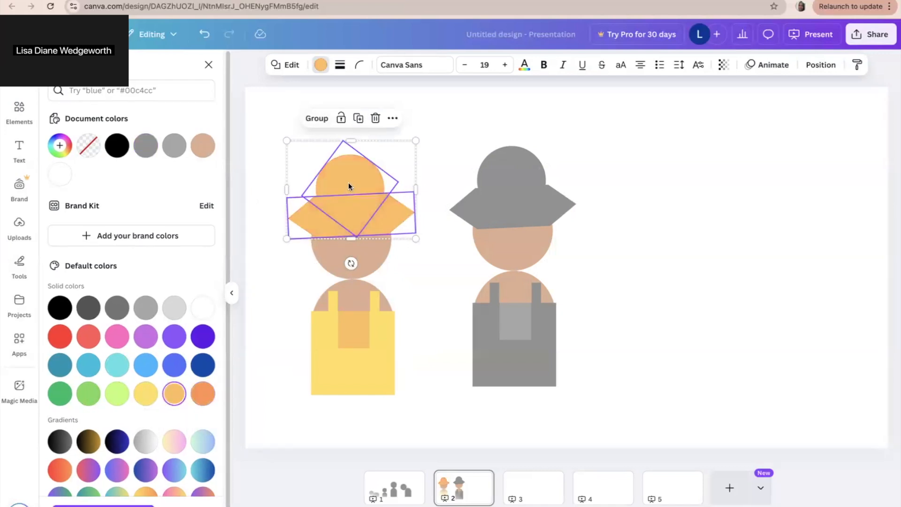
Try yellow on the copied figure's hat crown and return it to light orange
left_click(349, 182)
left_click(149, 397)
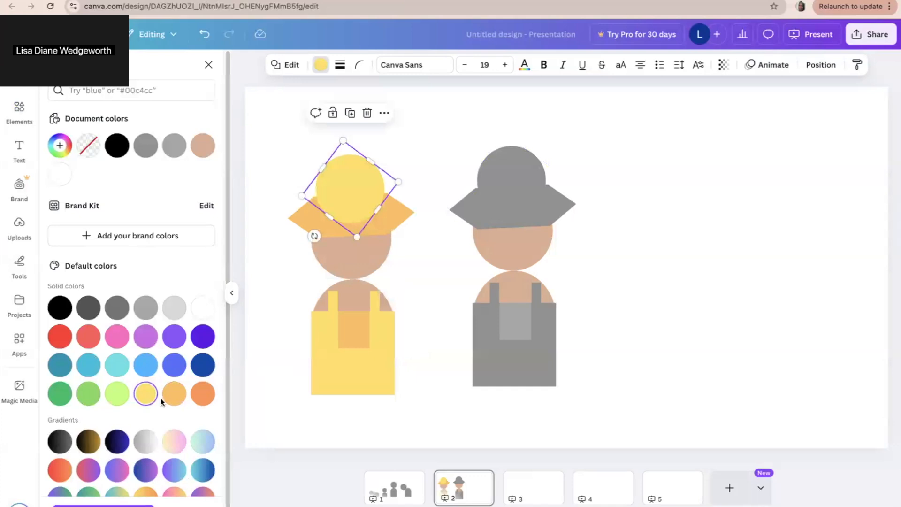
left_click(174, 394)
left_click(419, 142)
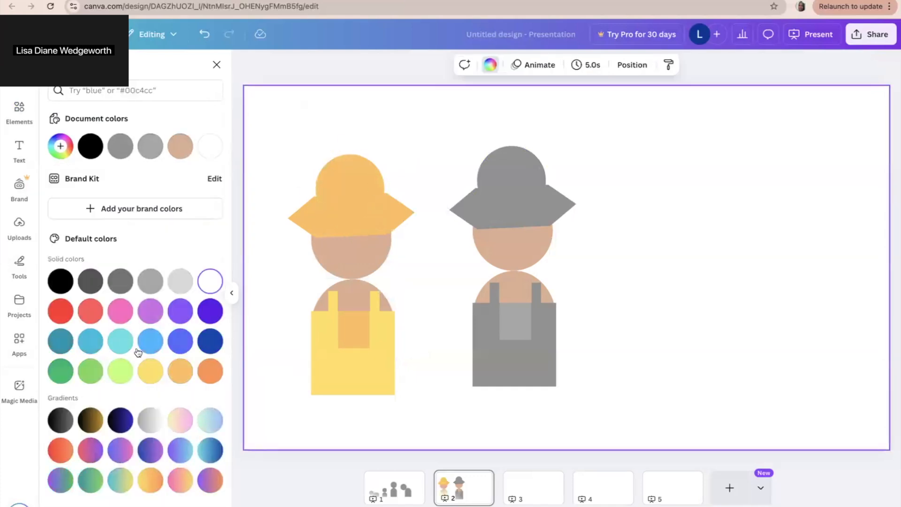
Add a straight line from the full shapes library beside the figures, shorten it and change it to a curved line
left_click(21, 118)
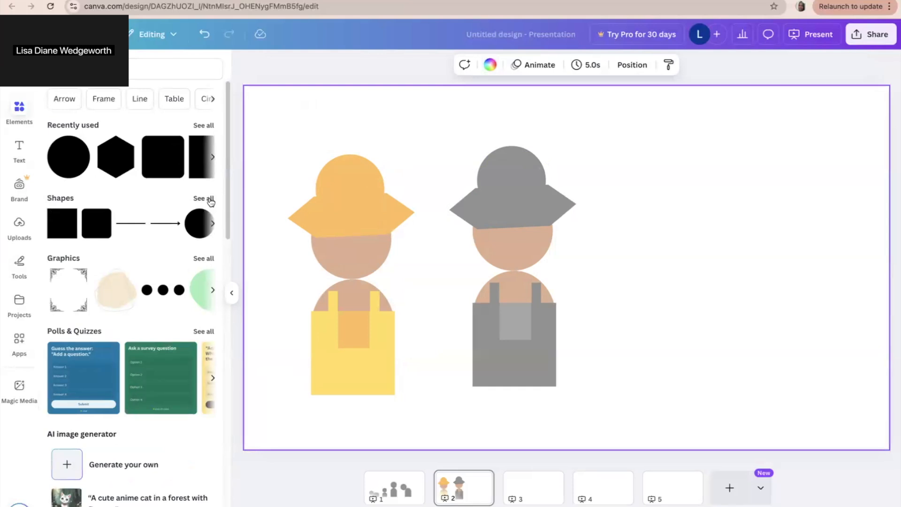
left_click(210, 199)
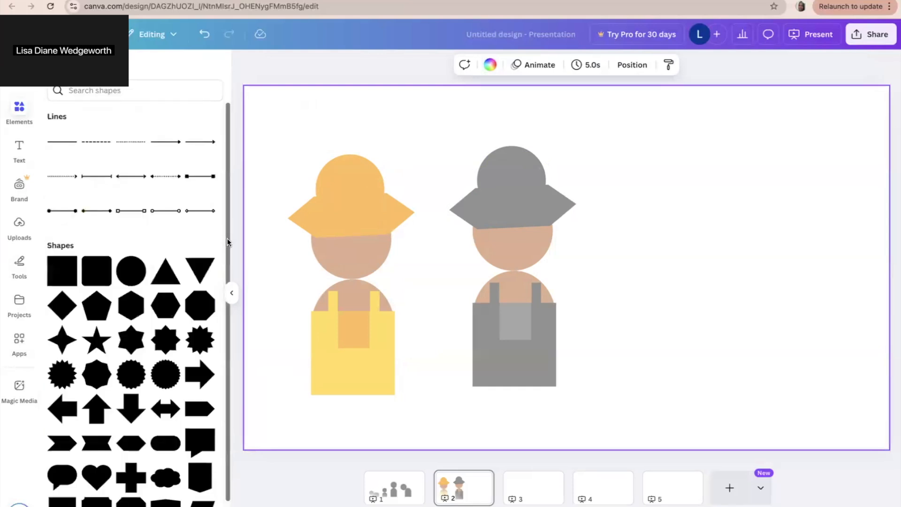
scroll(218, 324, "down", 1)
mouse_move(211, 405)
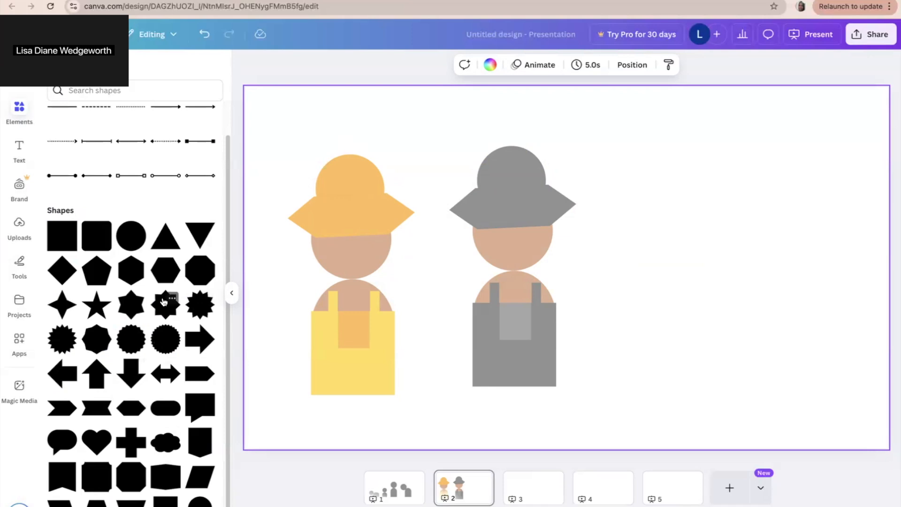
scroll(224, 175, "up", 2)
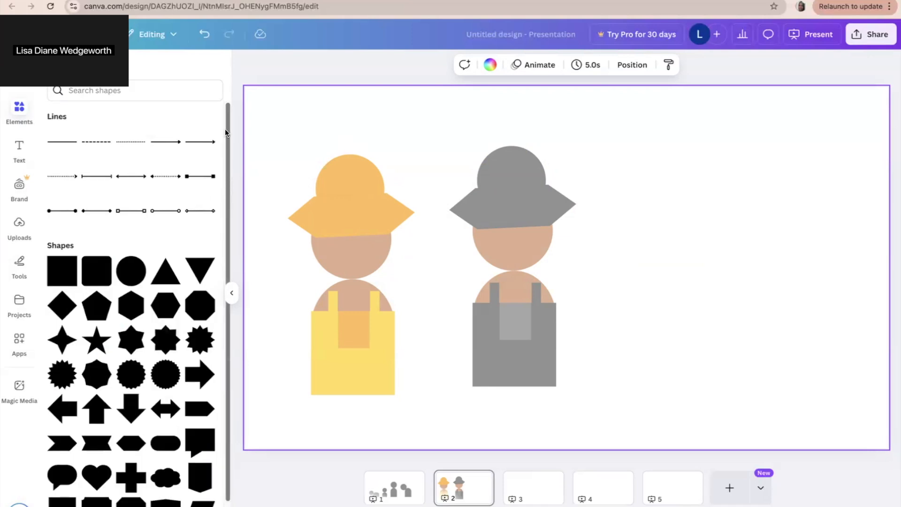
left_click(62, 144)
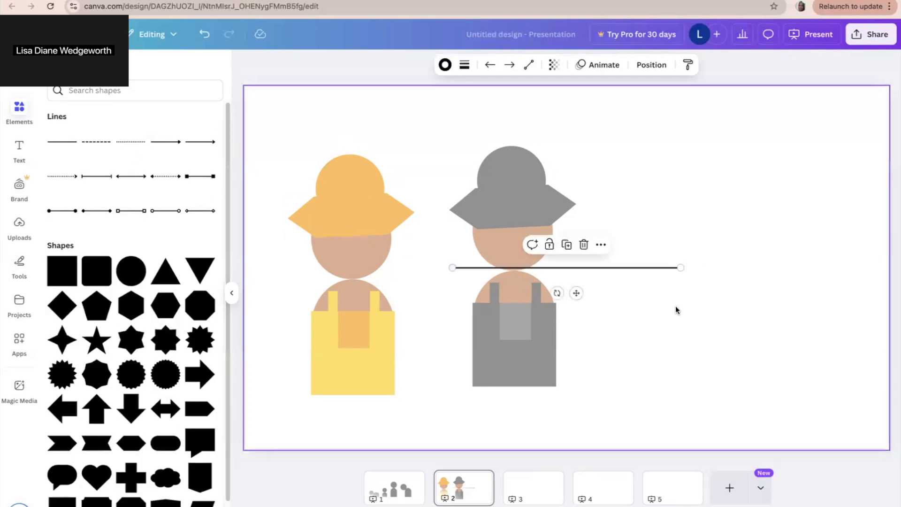
left_click_drag(641, 266, 784, 238)
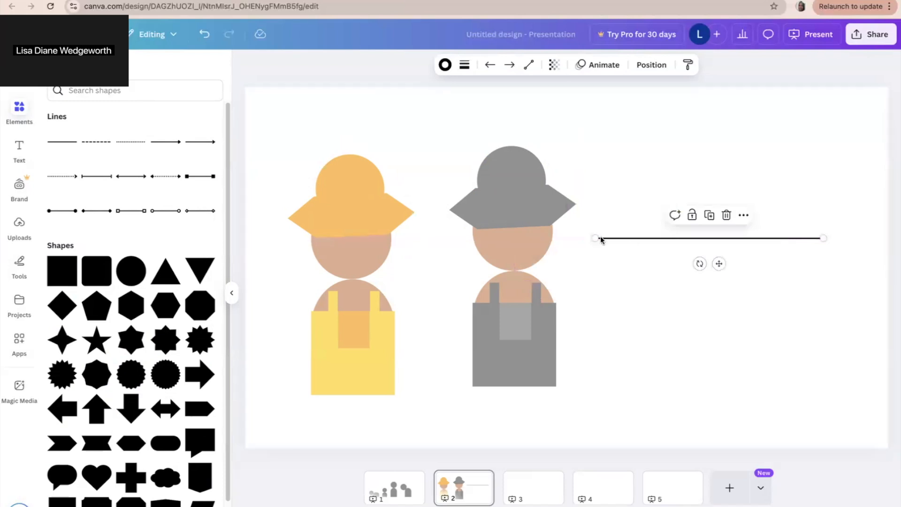
left_click_drag(605, 238, 684, 229)
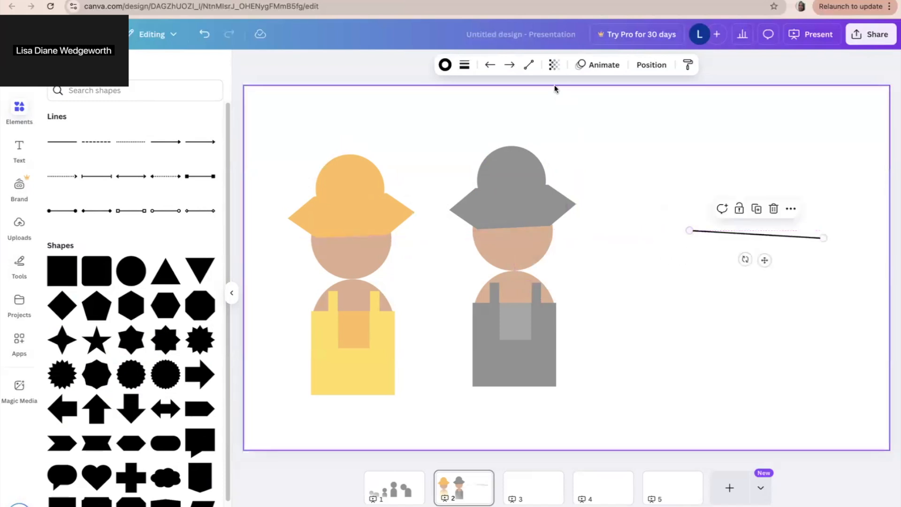
left_click(529, 66)
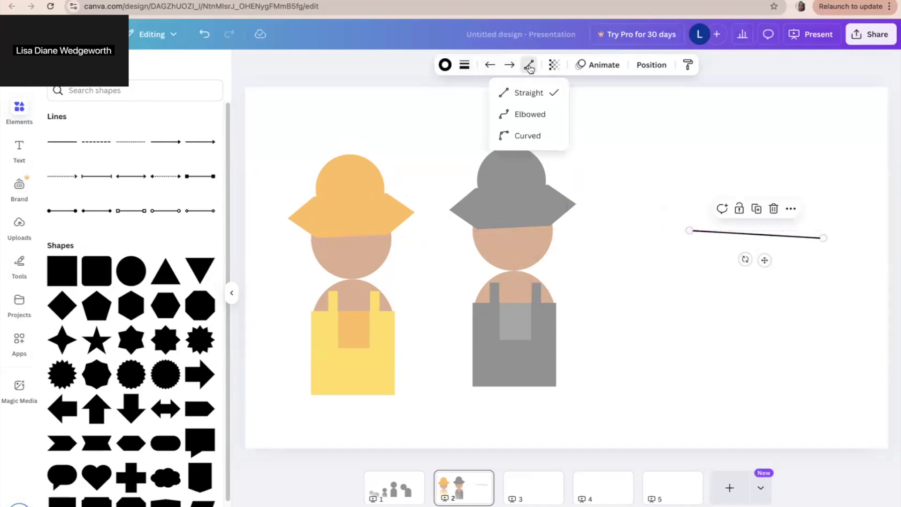
left_click(528, 135)
left_click_drag(823, 238, 743, 260)
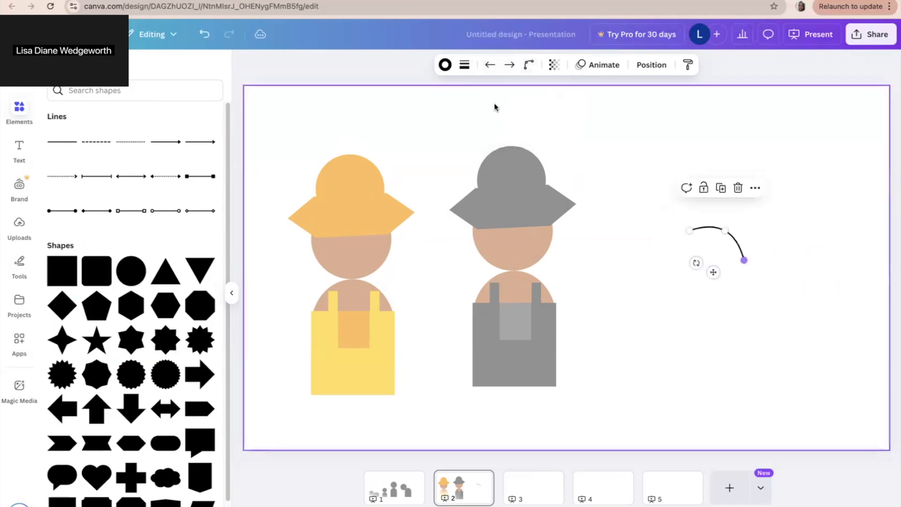
Thicken the curved line, rotate it and place it as a band across the gray hat where crown meets brim
left_click(465, 65)
mouse_move(399, 160)
left_mouse_down()
mouse_move(424, 160)
mouse_move(416, 160)
left_mouse_up()
left_click(716, 281)
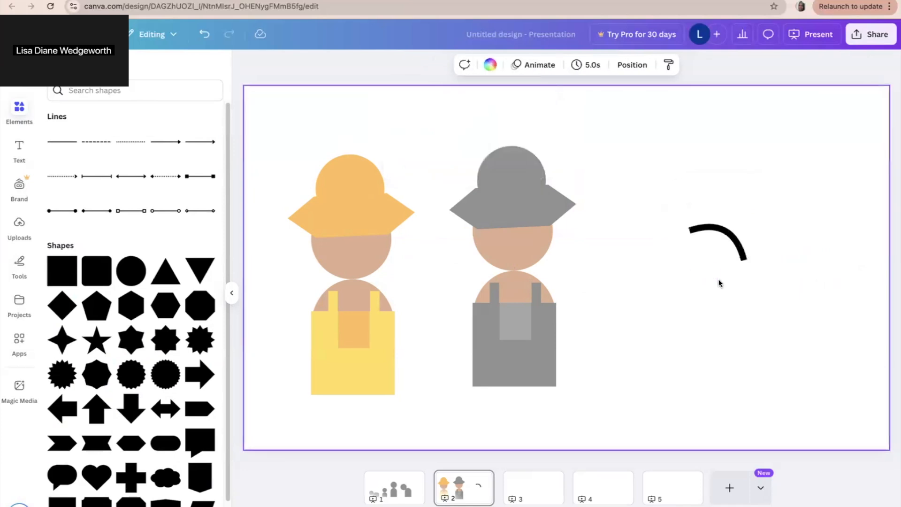
left_click(744, 255)
left_click_drag(695, 264, 734, 203)
left_click_drag(725, 245, 510, 197)
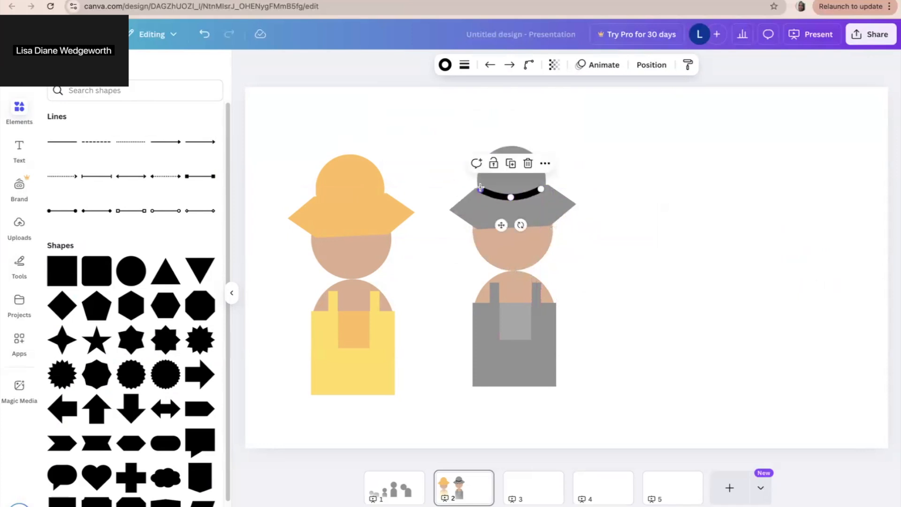
Color the gray hat's band dark gray
left_click(445, 65)
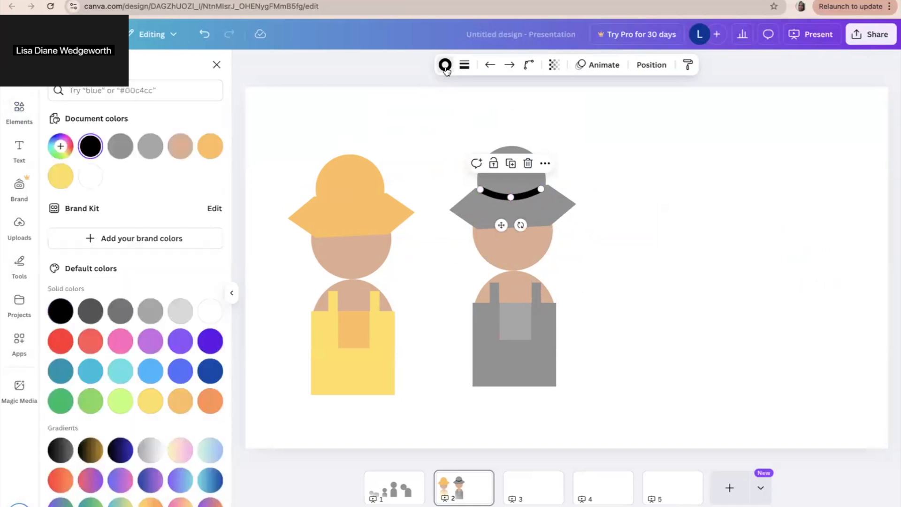
left_click(92, 310)
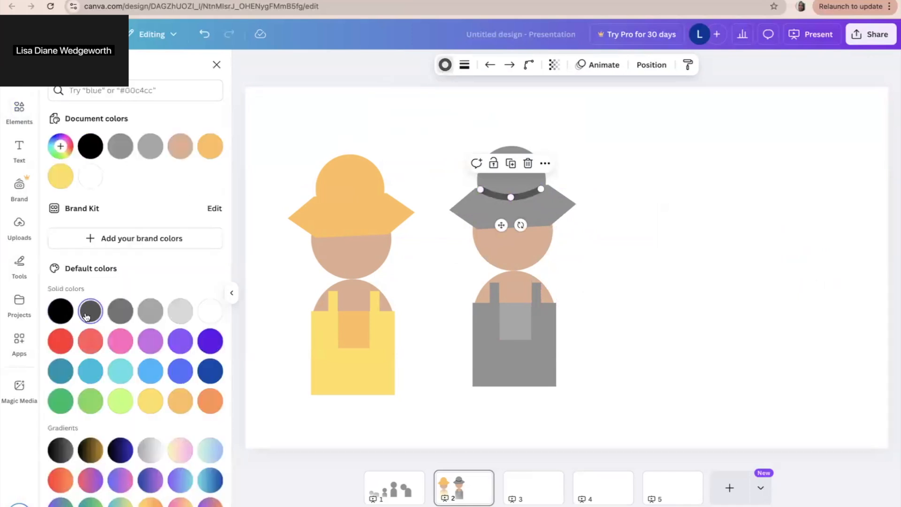
left_click(373, 118)
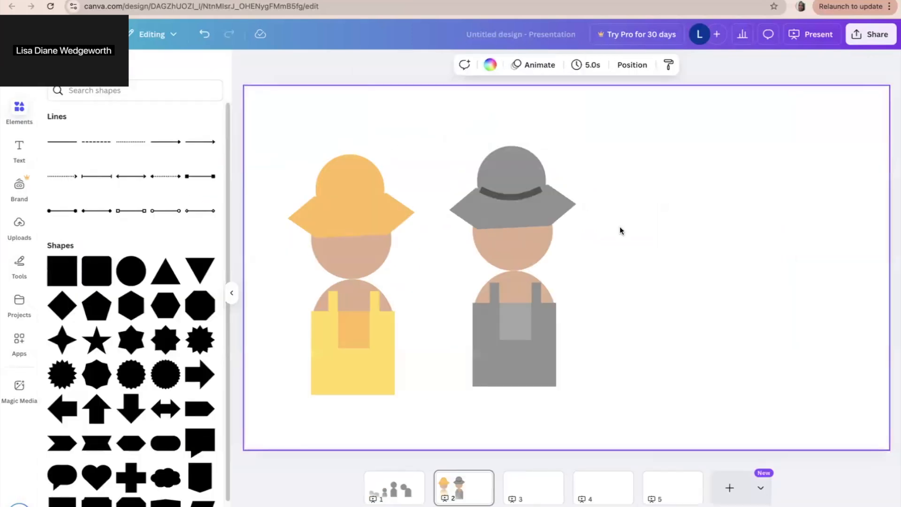
Copy the hat band onto the light orange hat and color the copy darker orange
left_click(520, 196)
left_click_drag(520, 196, 341, 204)
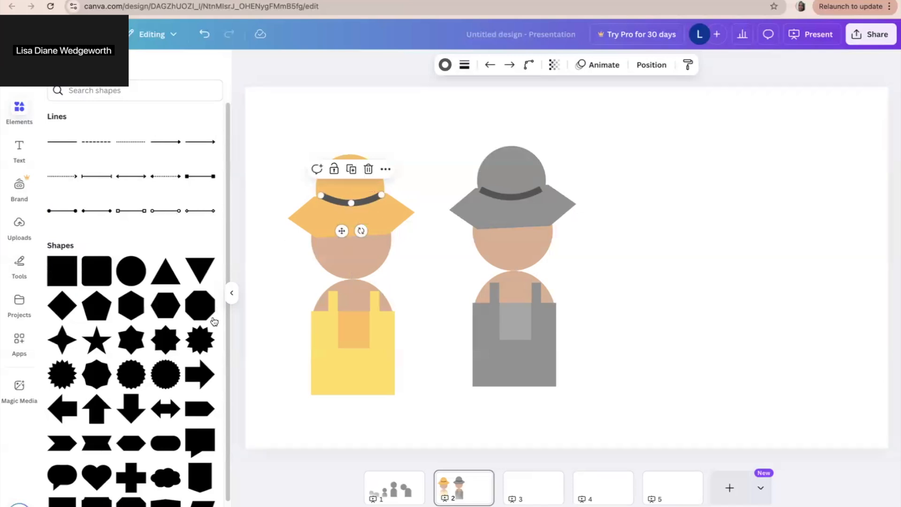
left_click(445, 66)
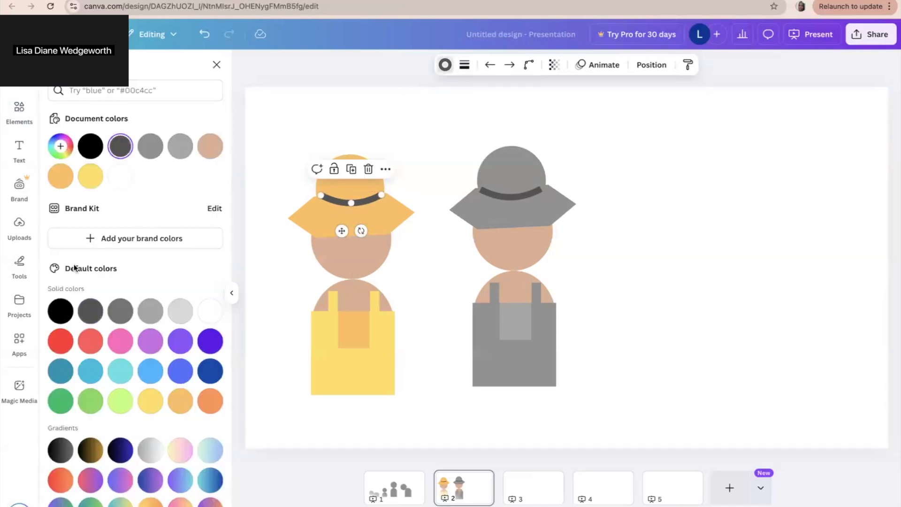
left_click(212, 401)
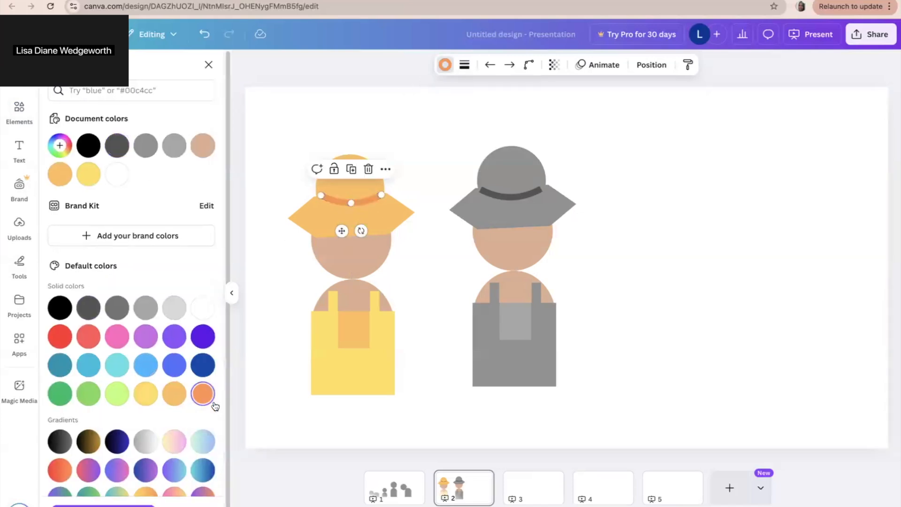
left_click(645, 276)
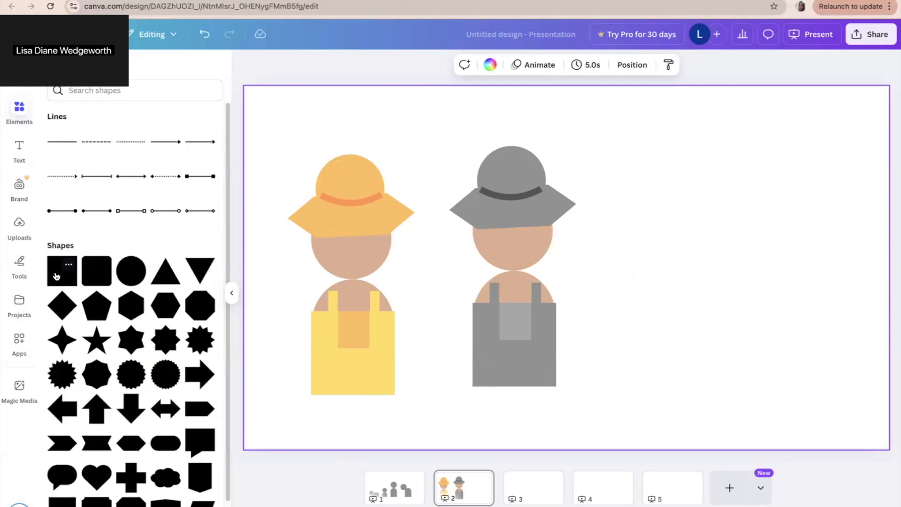
Add a small inverted triangle, rotate it and place it in the lower right corner of the gray figure's clothing
left_click(197, 273)
left_click_drag(573, 252, 702, 227)
left_click_drag(741, 275, 486, 366)
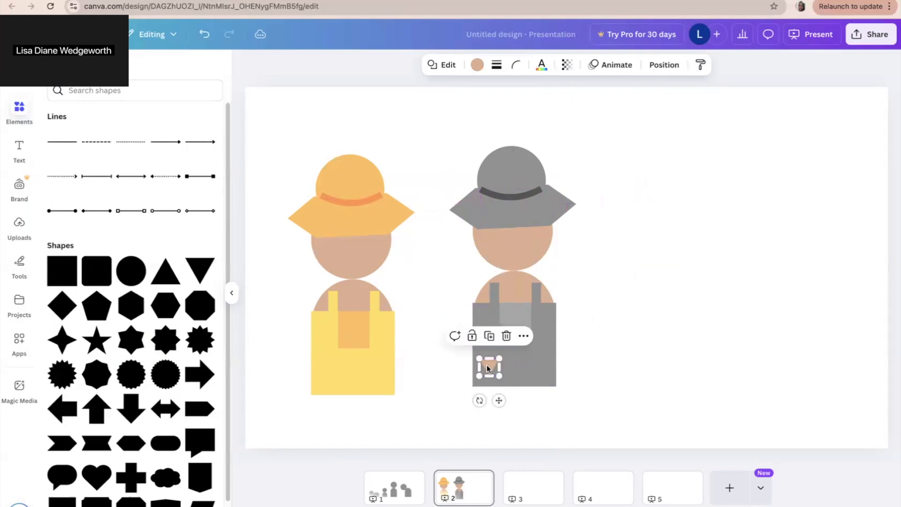
left_click_drag(480, 400, 503, 397)
left_click_drag(489, 367, 540, 372)
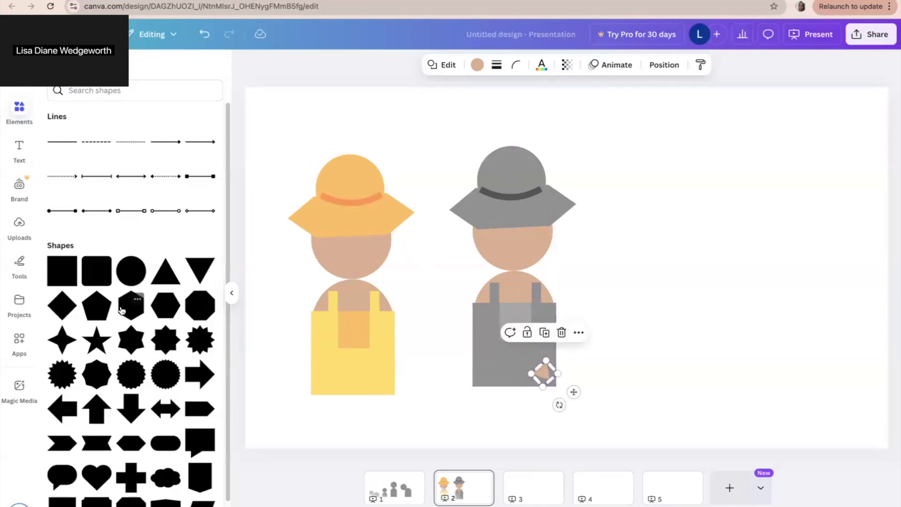
Color the small triangle on the gray clothing light gray
left_click(476, 67)
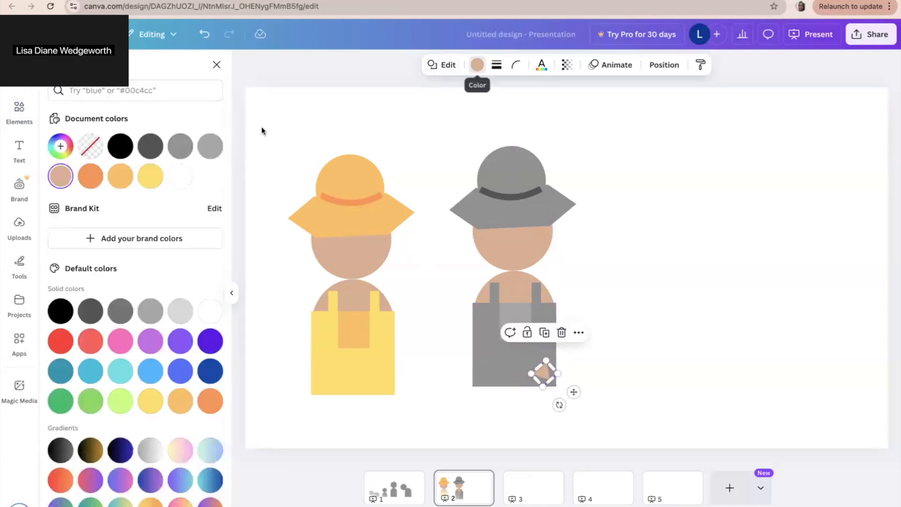
left_click(178, 309)
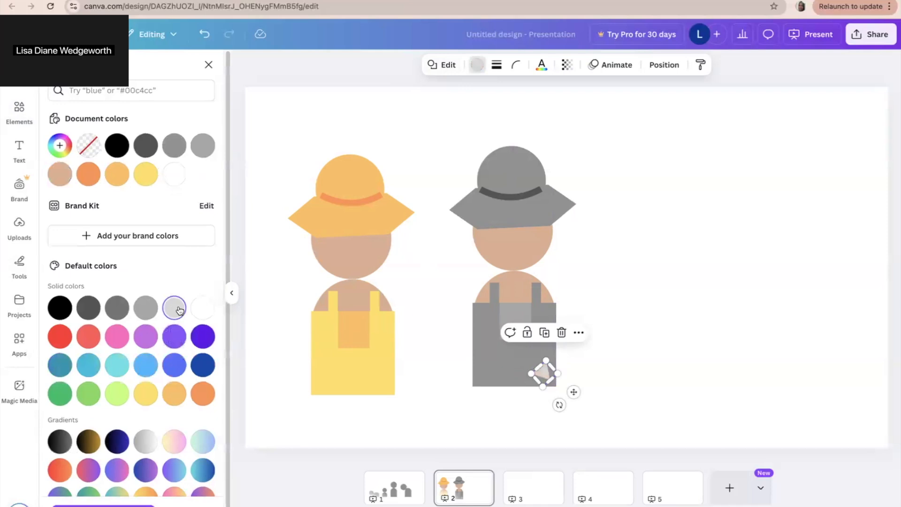
left_click(429, 399)
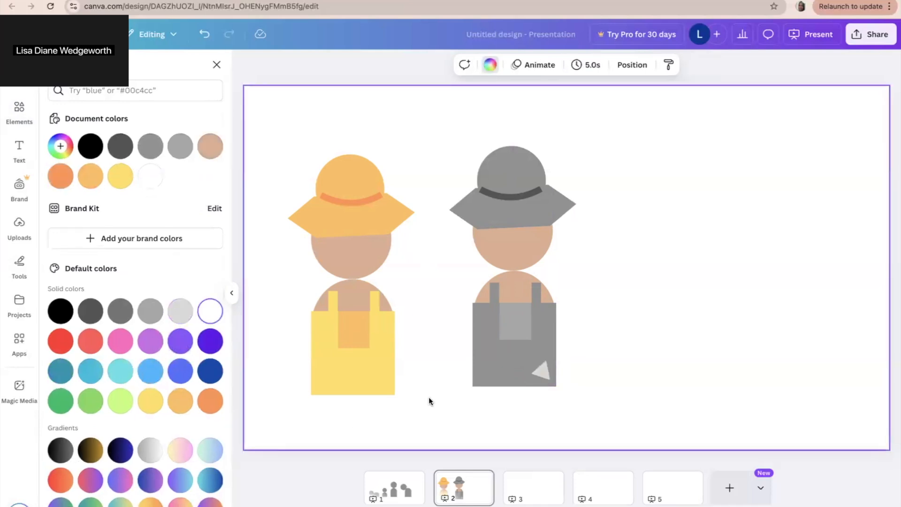
Copy the small triangle onto the left side of the orange hat's brim and color the copy teal
left_click(539, 368)
left_click_drag(543, 368, 311, 215)
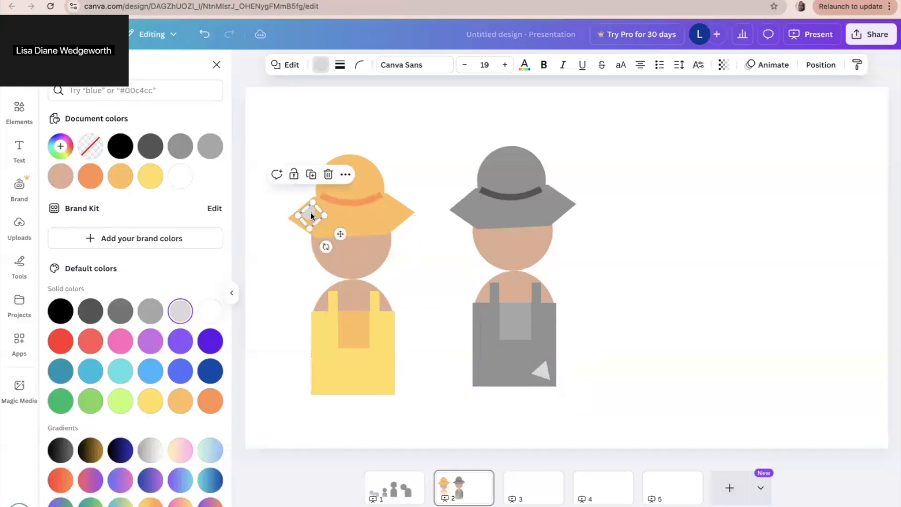
left_click(90, 177)
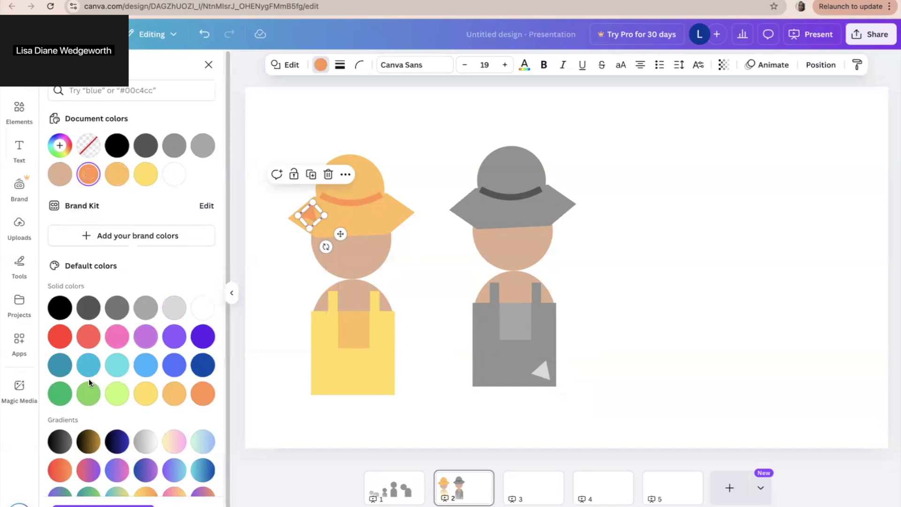
left_click(147, 365)
left_click(90, 366)
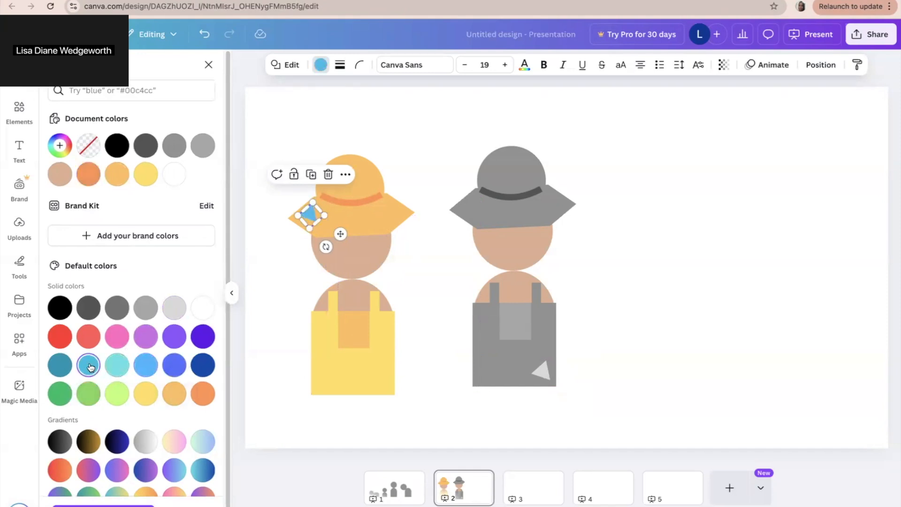
left_click(60, 365)
left_click(272, 268)
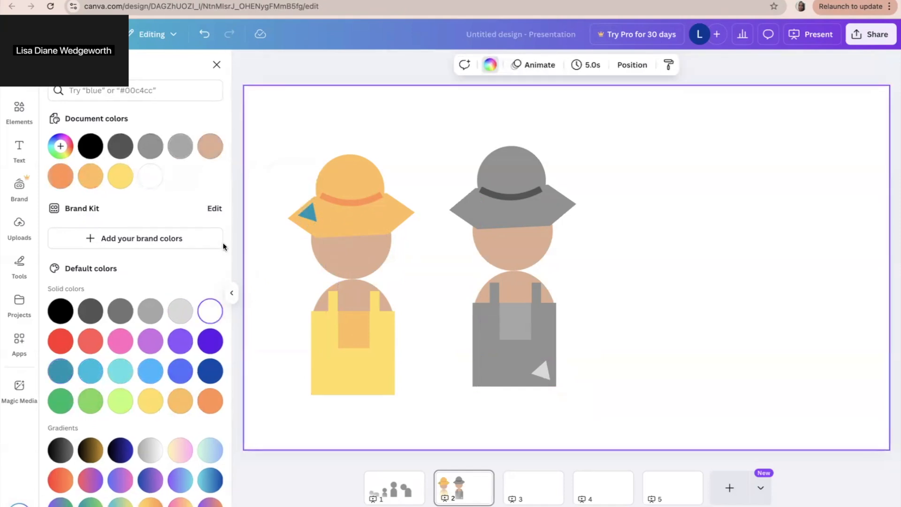
Add a short line, move the light gray triangle off the clothing and lay the line diagonally across the triangle
left_click(19, 112)
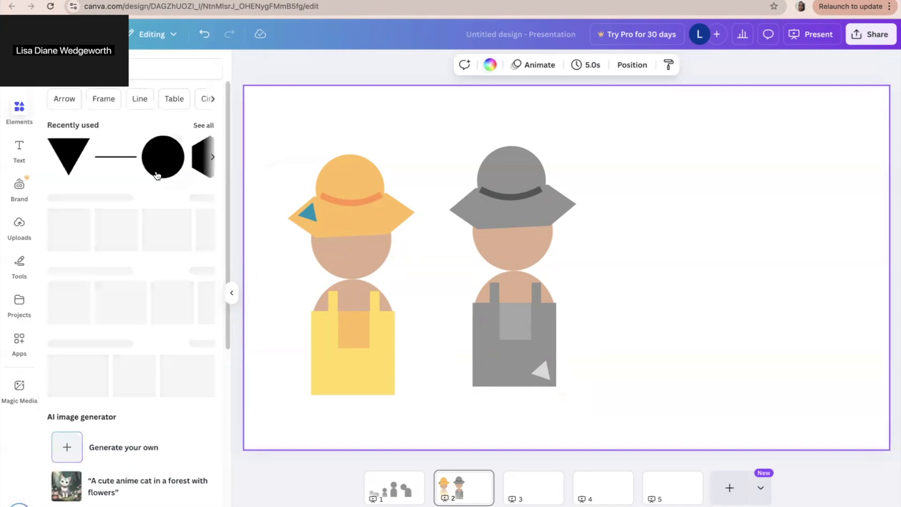
left_click(123, 155)
left_click_drag(476, 268, 597, 343)
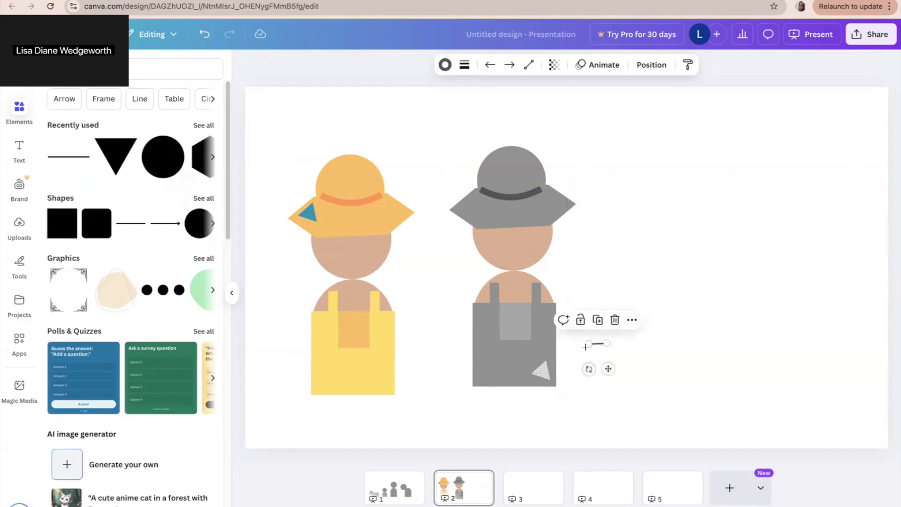
left_click_drag(547, 371, 653, 308)
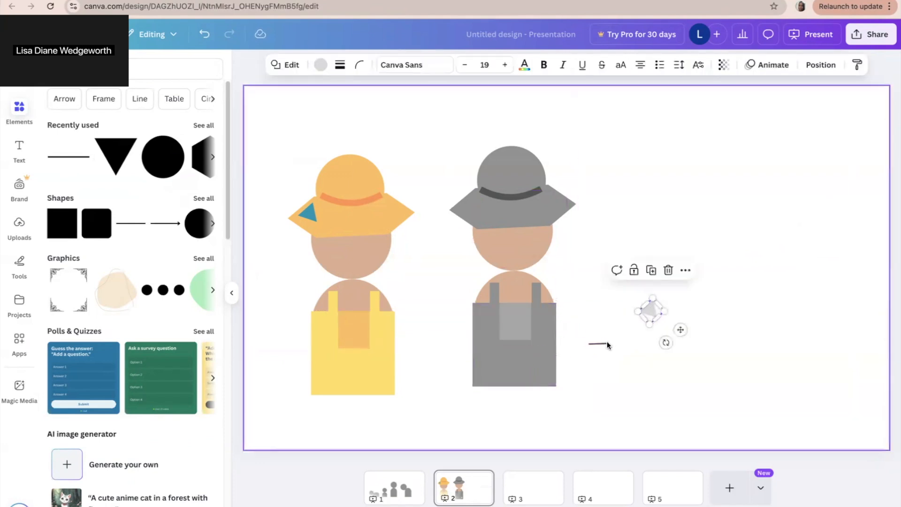
left_click_drag(599, 346, 638, 327)
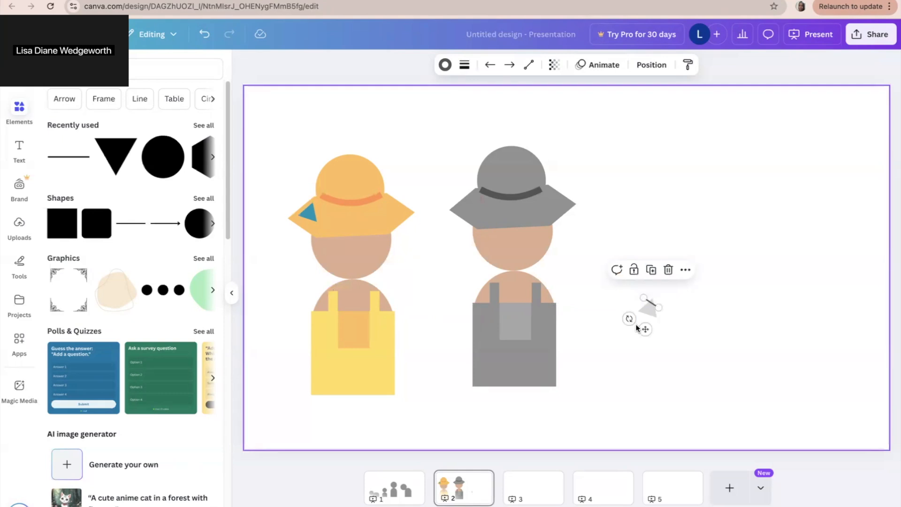
Duplicate the short line and place the copy parallel to the first across the light gray triangle
key("super+d")
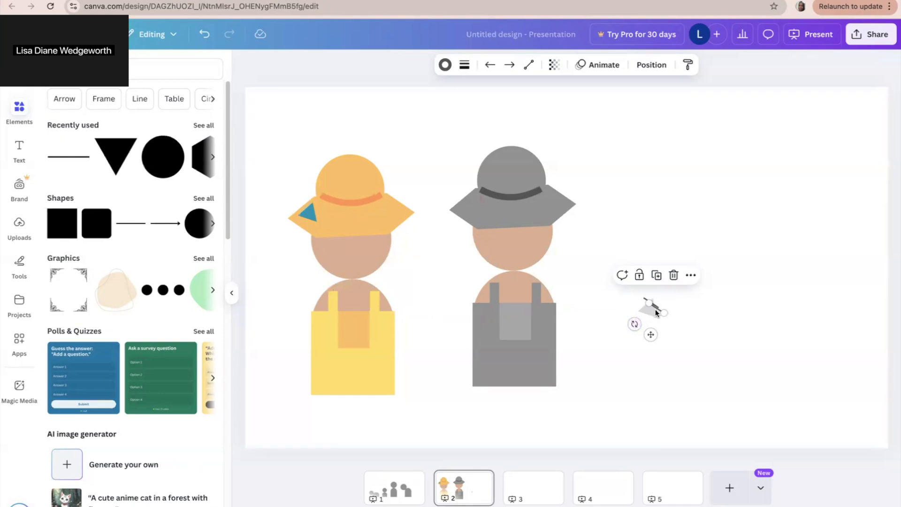
left_click_drag(657, 311, 647, 304)
left_click(689, 302)
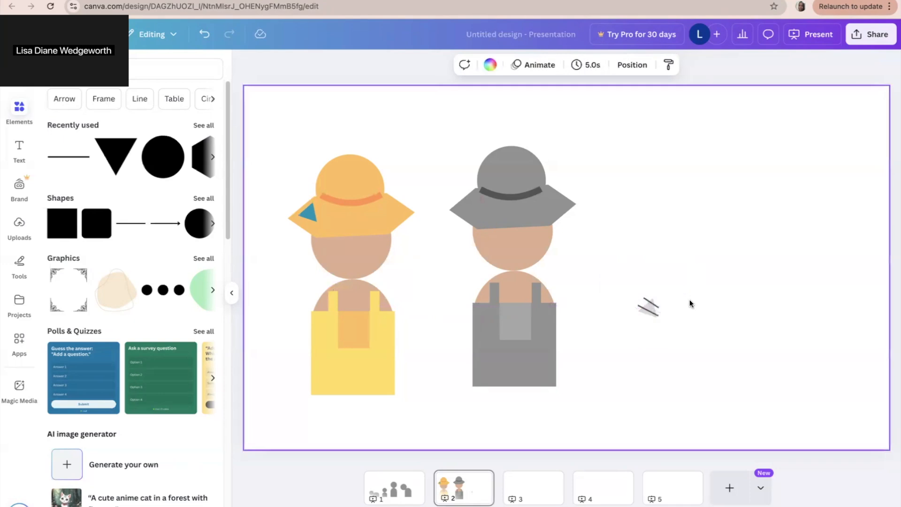
Group the light gray triangle with its two lines and move it back to the gray clothing's lower right corner
left_click(648, 310)
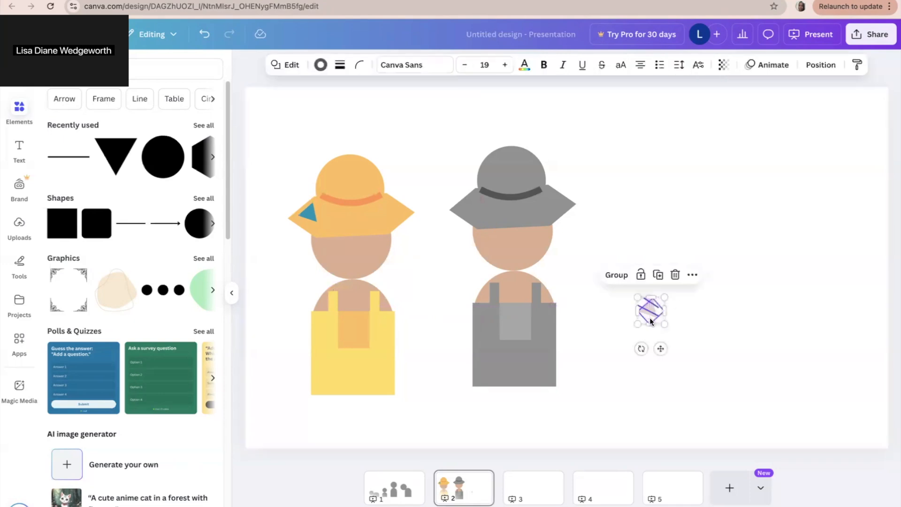
left_click_drag(645, 308, 540, 369)
left_click(640, 300)
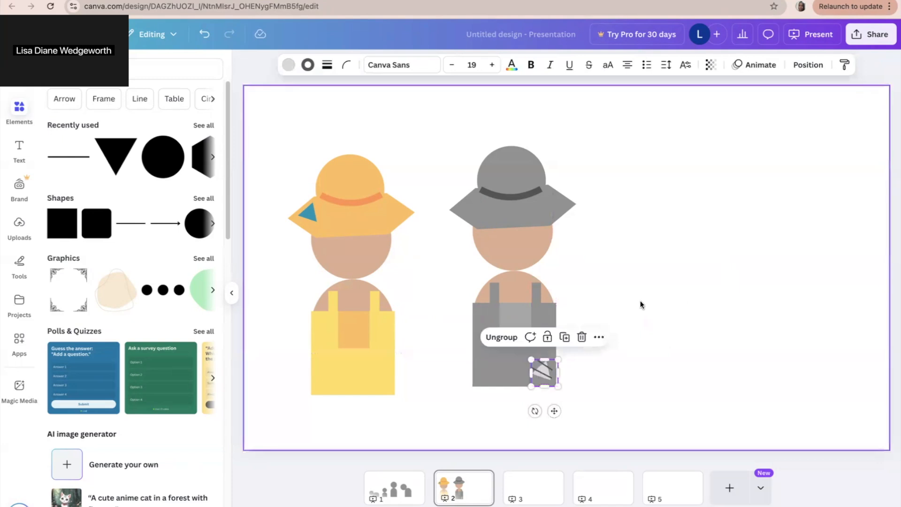
Duplicate the grouped striped triangle from the gray clothing into the blank area beside it and ungroup the copy
left_click(541, 369)
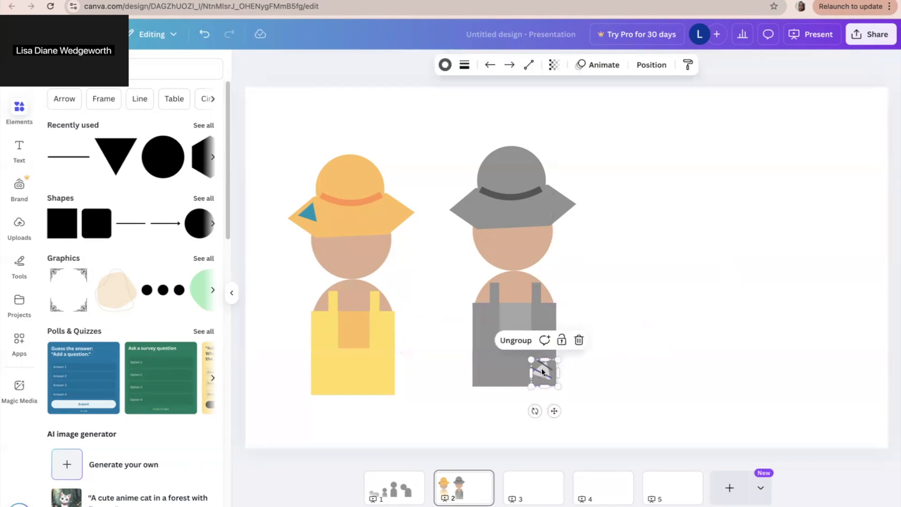
left_click_drag(544, 374, 647, 304)
left_click(609, 269)
left_click(711, 290)
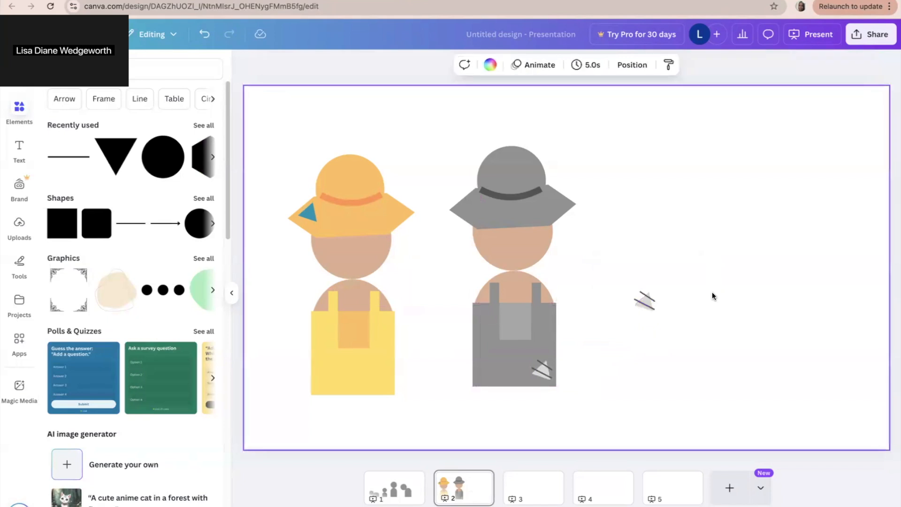
Separate the ungrouped pieces, moving the two short lines apart and the light gray triangle beside the gray hat's brim
left_click_drag(642, 303, 632, 333)
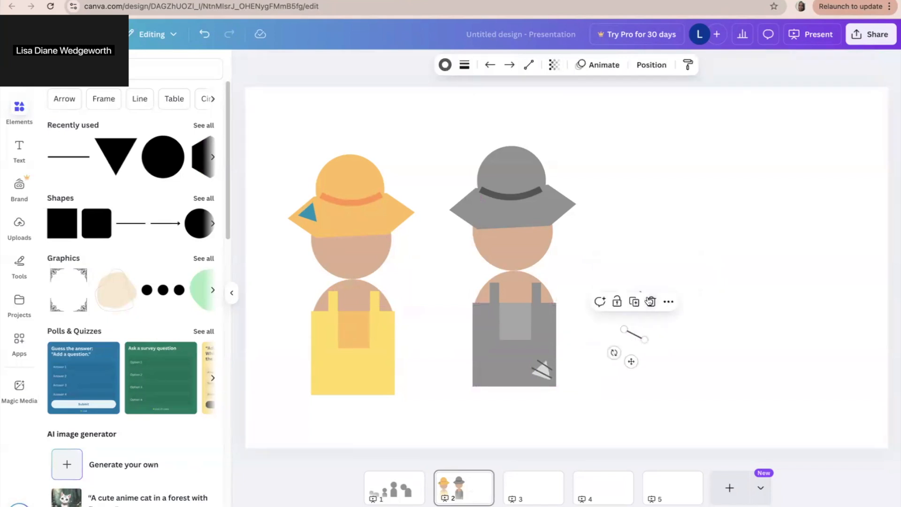
left_click(665, 269)
left_click_drag(647, 296, 604, 196)
left_click(630, 300)
left_click(646, 303)
Copy the orange hat's teal triangle to the loose lines, place one line over the copy and send the triangle to the back
left_click(307, 217)
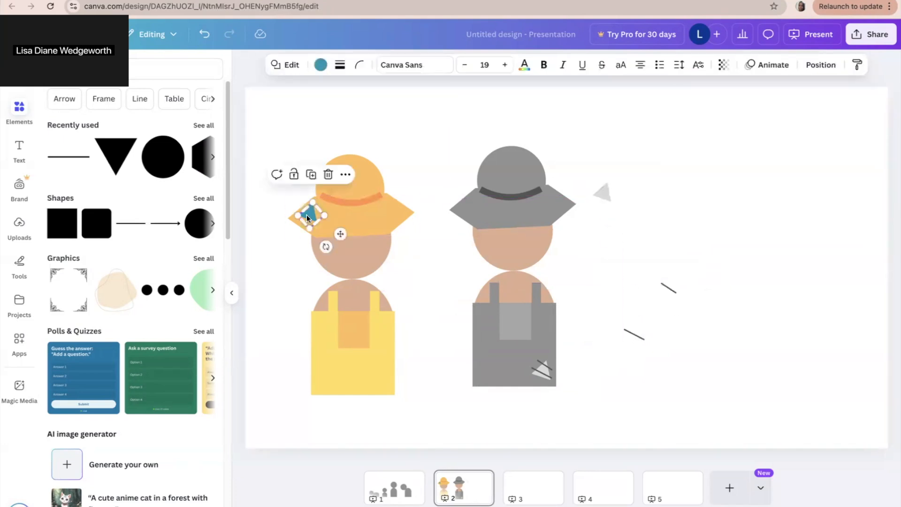
left_click_drag(307, 218, 653, 307)
left_click(641, 336)
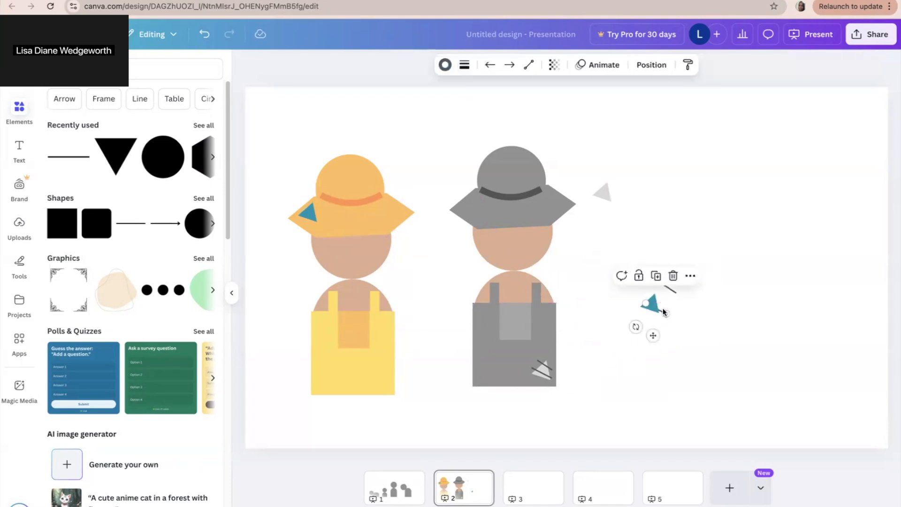
left_click(653, 307)
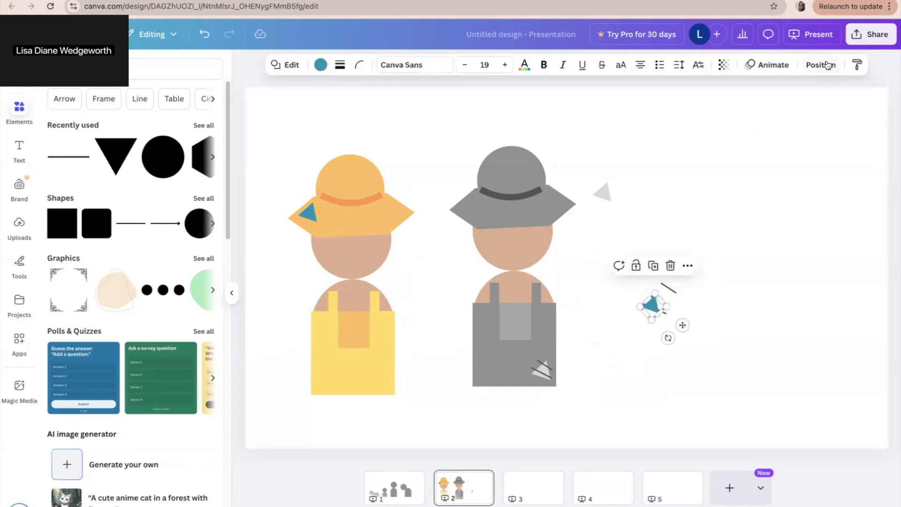
left_click(825, 65)
left_click(173, 146)
left_click(728, 339)
Rotate the first line to about -42.5° and lay the second across the teal triangle copy at about -4.6°
left_click(655, 308)
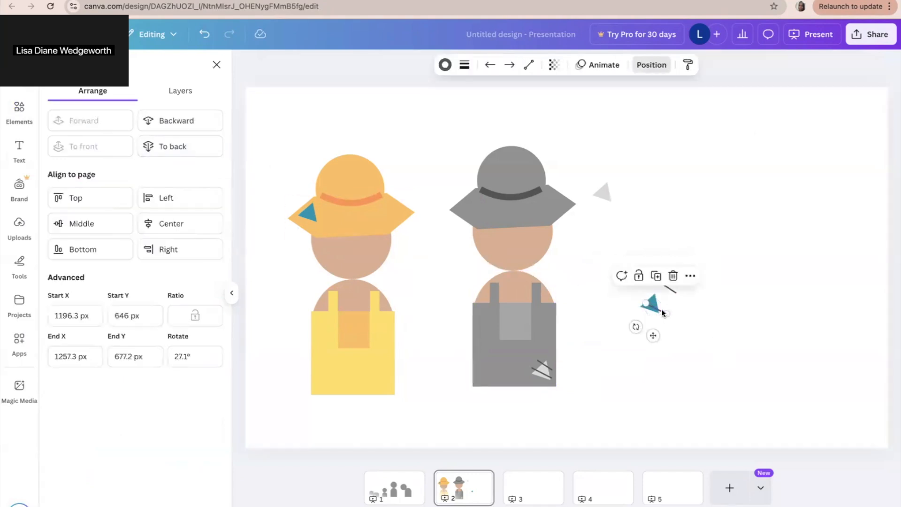
left_click_drag(636, 326, 680, 342)
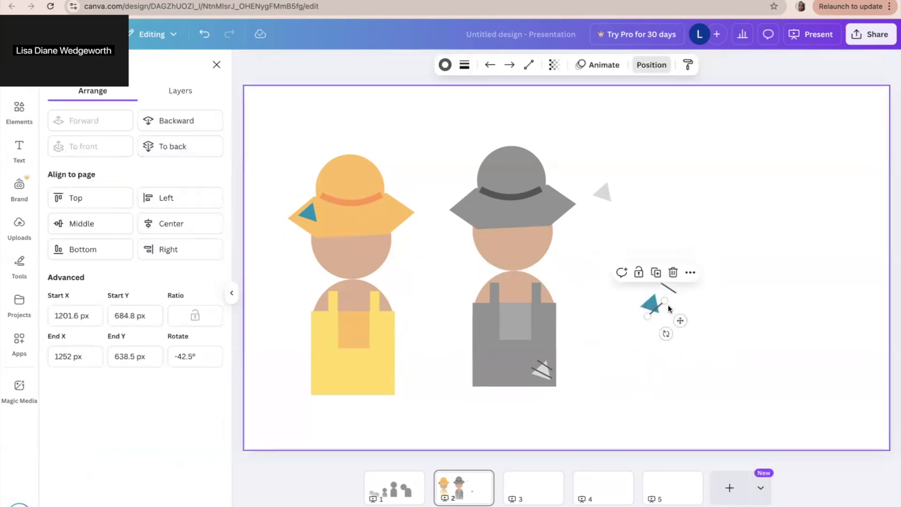
left_click(668, 285)
mouse_move(647, 304)
left_mouse_down()
mouse_move(667, 297)
mouse_move(669, 286)
mouse_move(655, 301)
left_mouse_up()
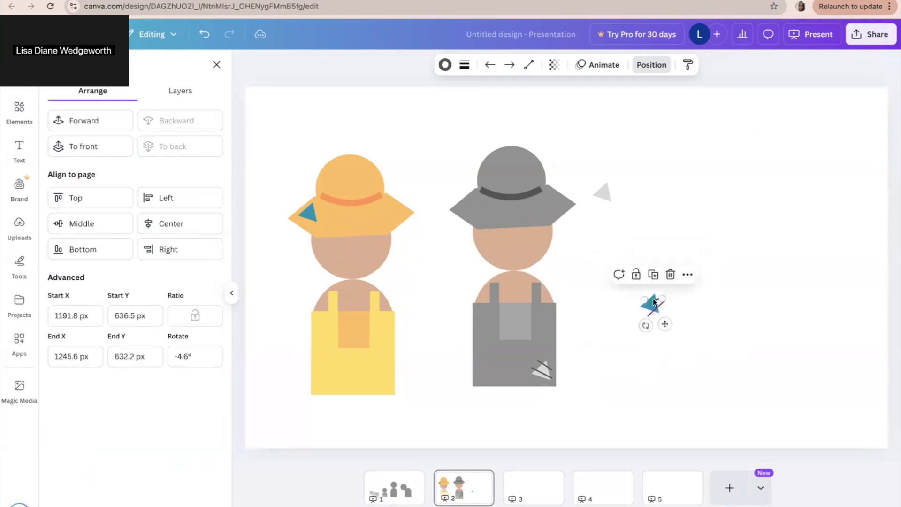
left_click(637, 342)
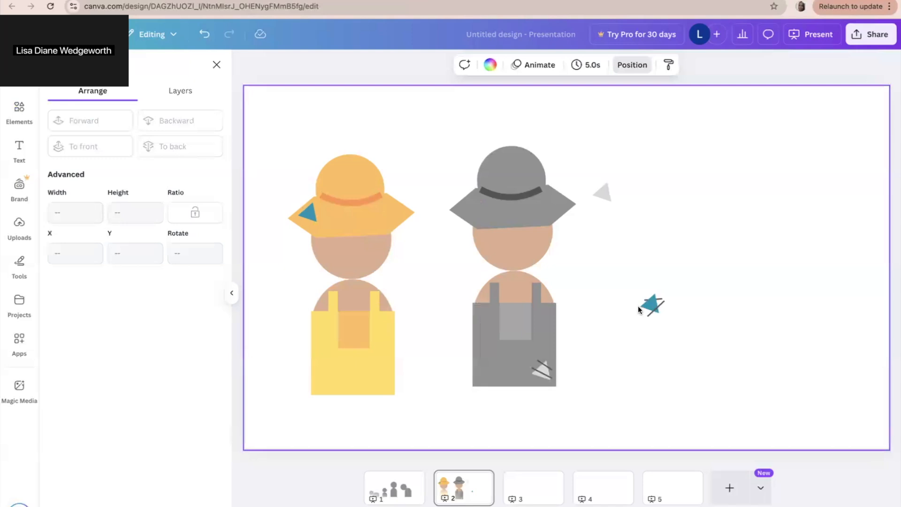
Send the teal triangle copy behind both crossing lines and group the three pieces
left_click(650, 305)
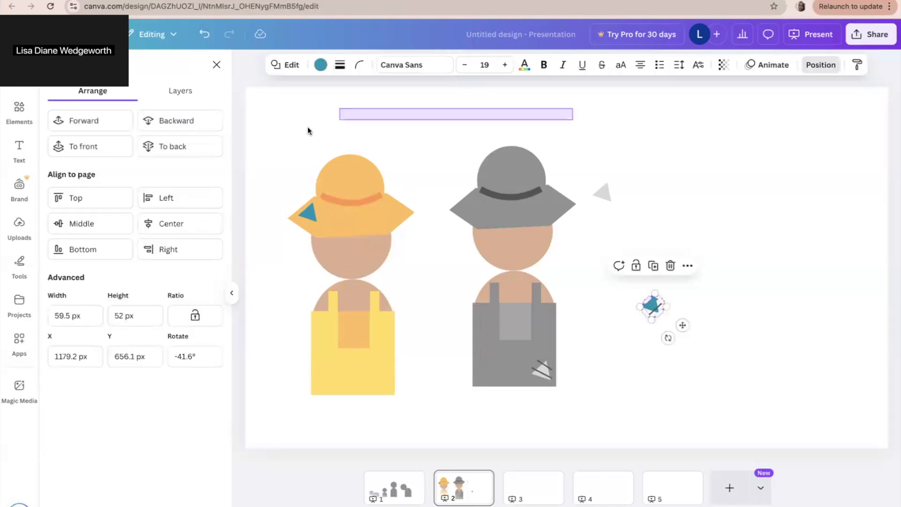
left_click(217, 64)
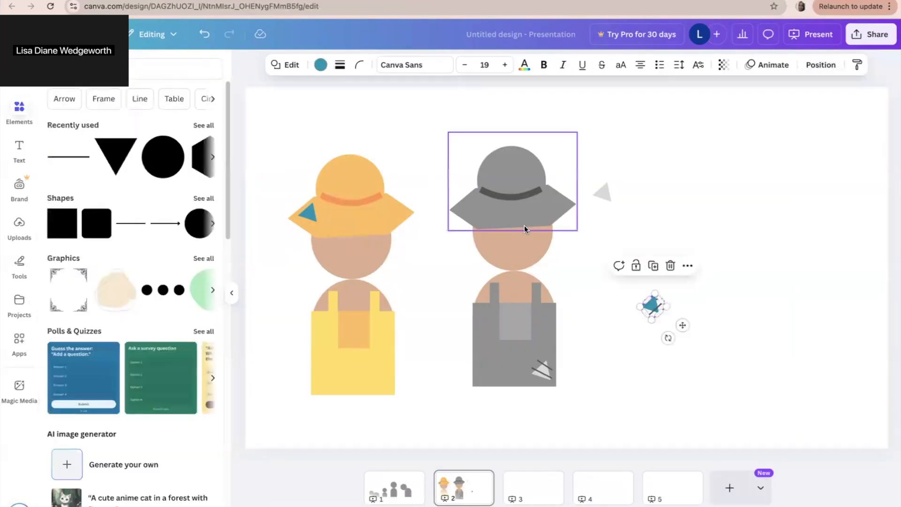
left_click(816, 64)
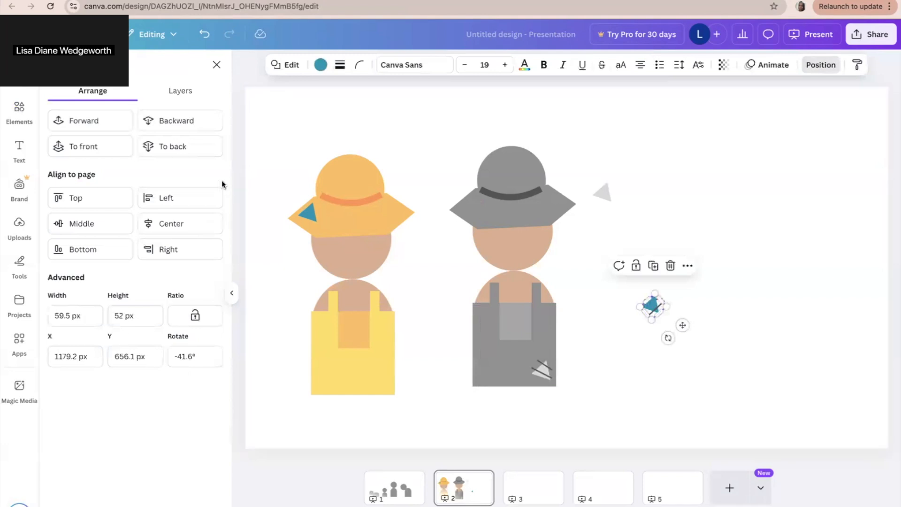
left_click(198, 146)
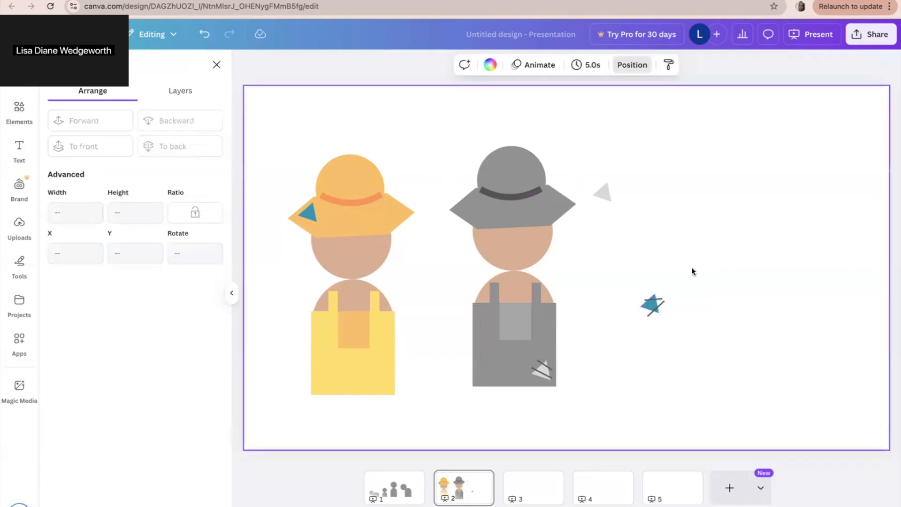
left_click(655, 305, "shift")
left_click(619, 272)
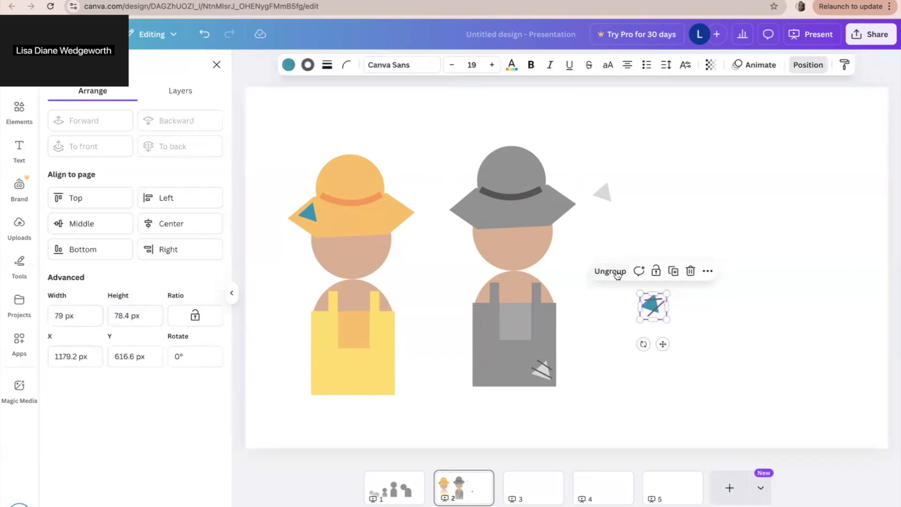
Move the plain teal triangle off the orange hat to the empty space above it and place the grouped lined triangle on the brim
left_click(308, 216)
left_click_drag(308, 216, 285, 121)
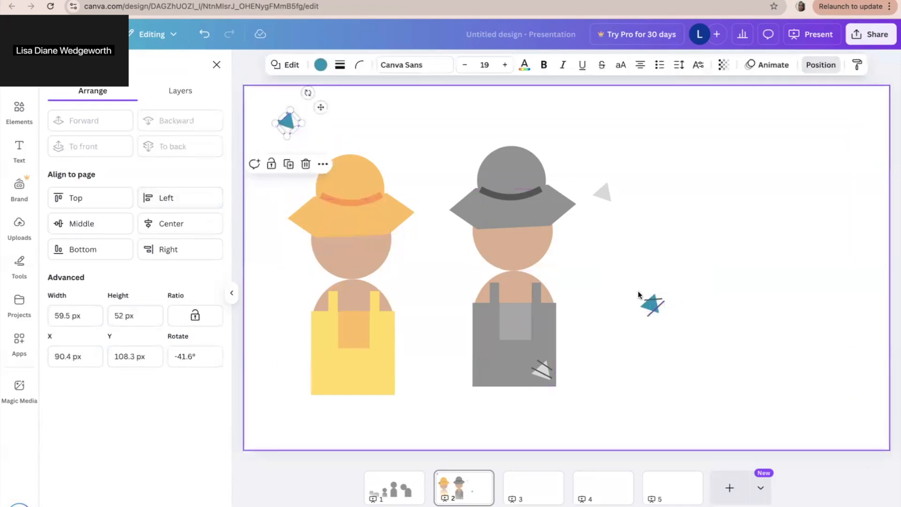
left_click_drag(654, 302, 314, 213)
left_click(750, 287)
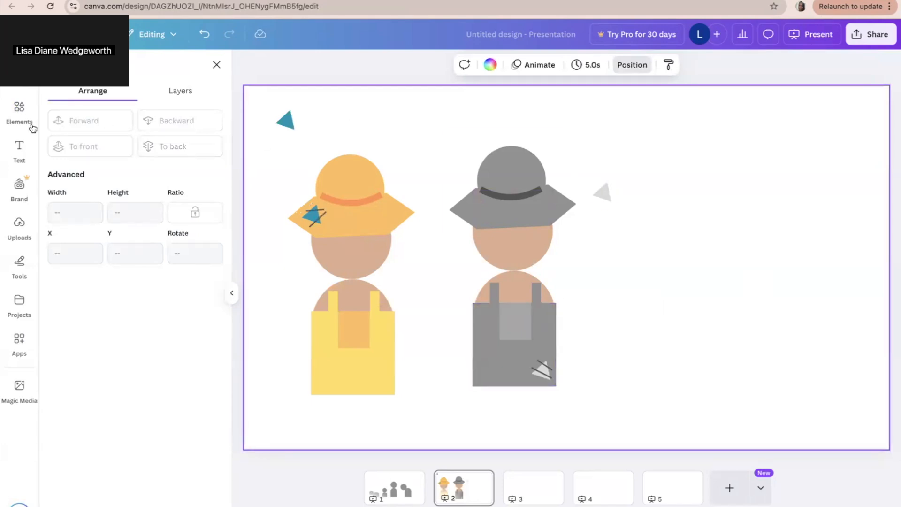
Add a new line, shorten it and place it in the blank area well right of the gray figure
left_click(21, 112)
left_click(77, 157)
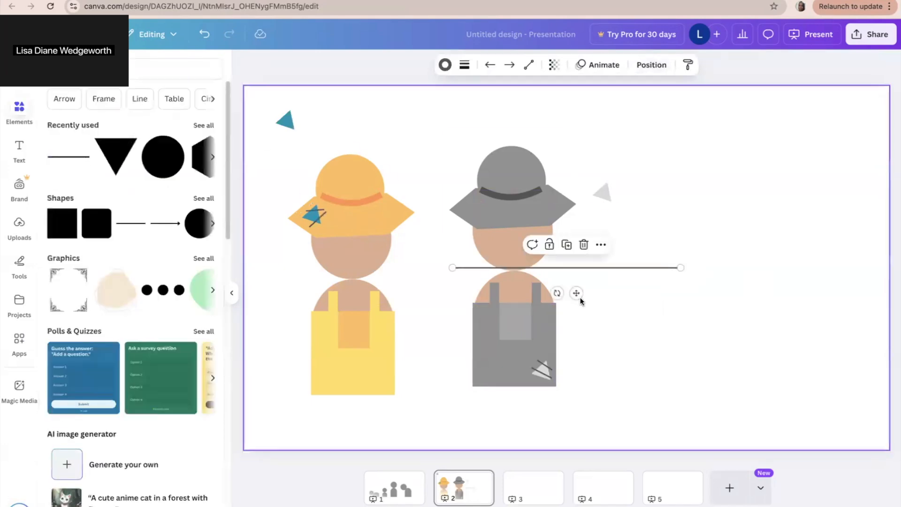
left_click_drag(588, 264, 714, 257)
left_click_drag(577, 261, 786, 261)
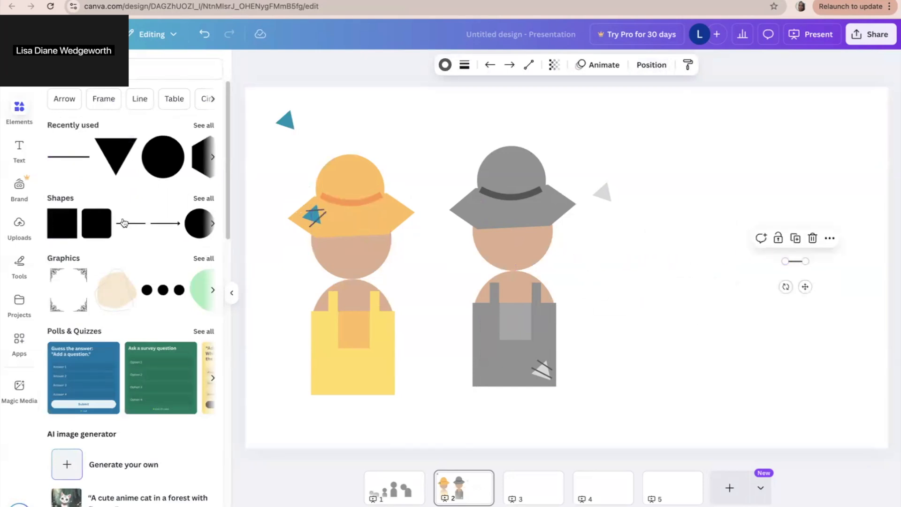
Add a cloud shape from the full shapes collection and shrink it to a small spot beside the gray figure
left_click(17, 121)
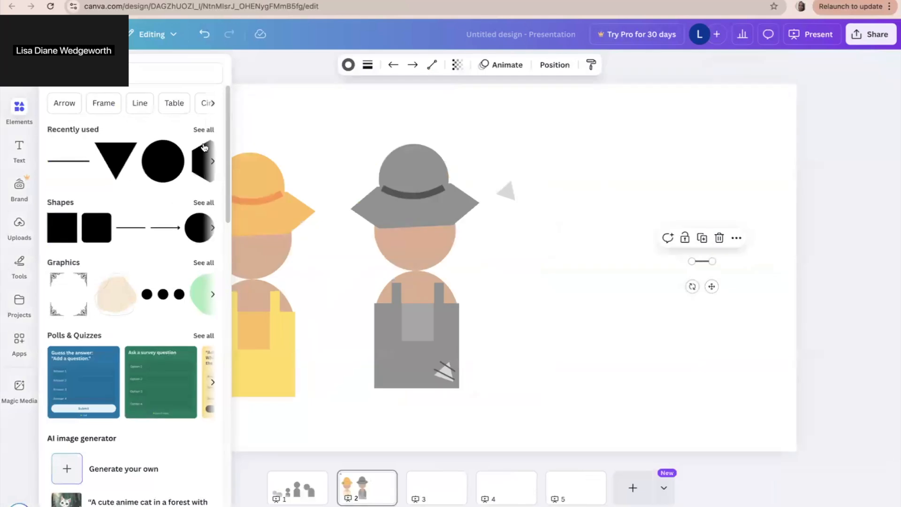
left_click(203, 202)
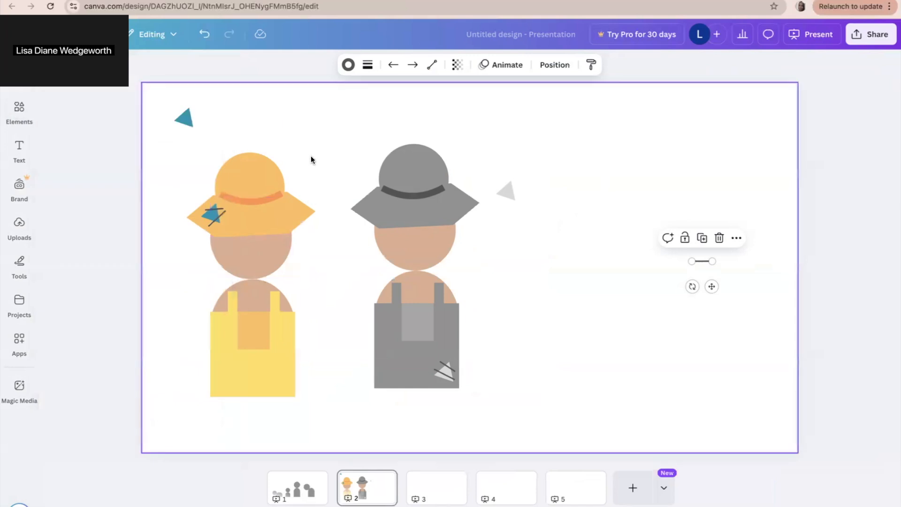
left_click(310, 156)
left_click(14, 108)
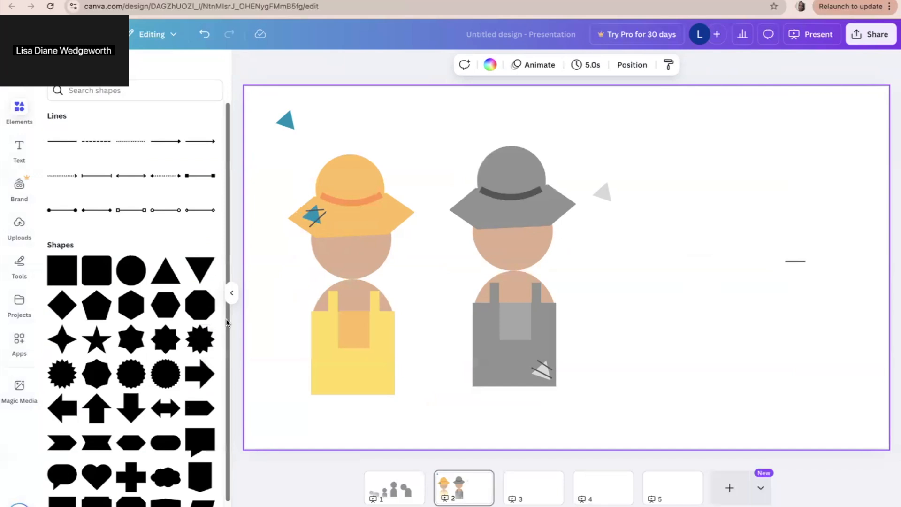
left_click_drag(226, 320, 226, 378)
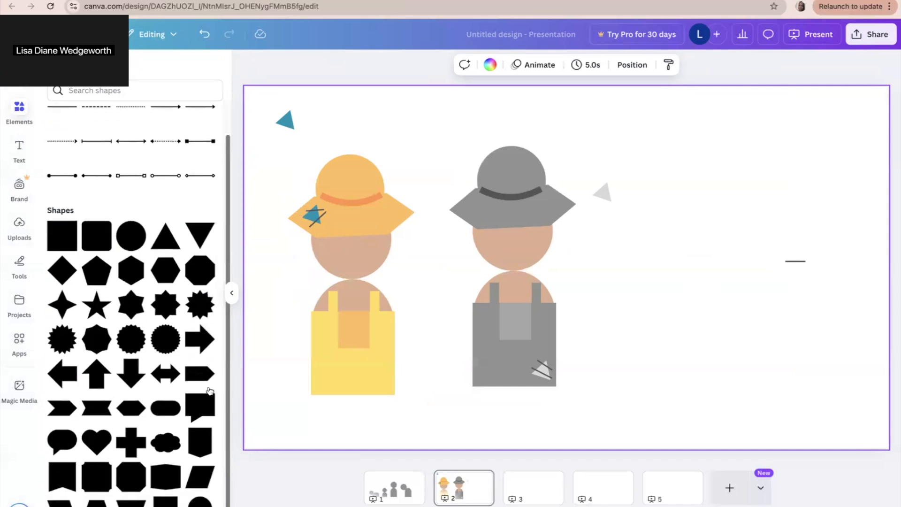
left_click_drag(165, 443, 646, 329)
left_click_drag(711, 371, 633, 310)
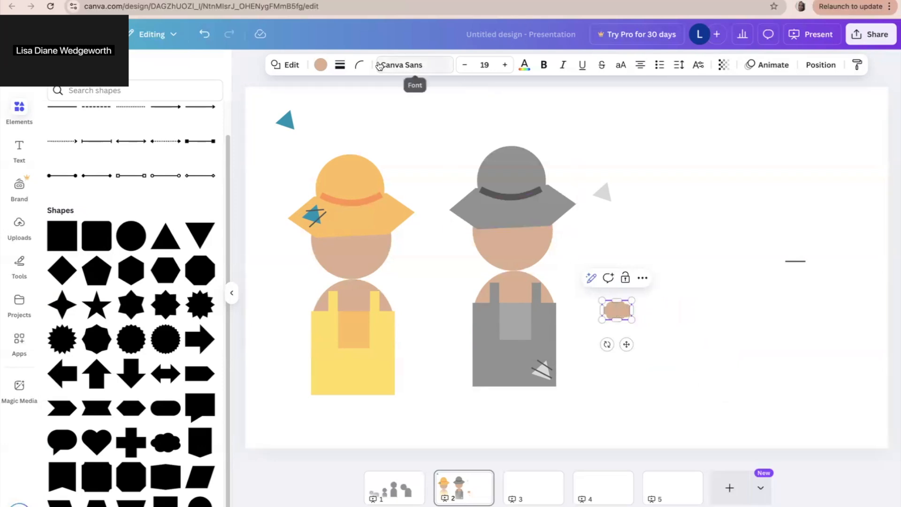
Color the small cloud shape dark gray
left_click(319, 64)
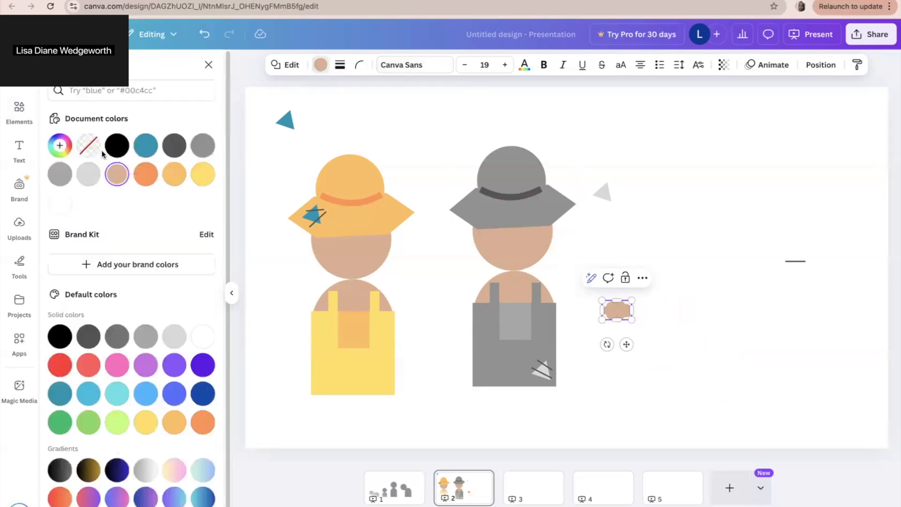
left_click(61, 175)
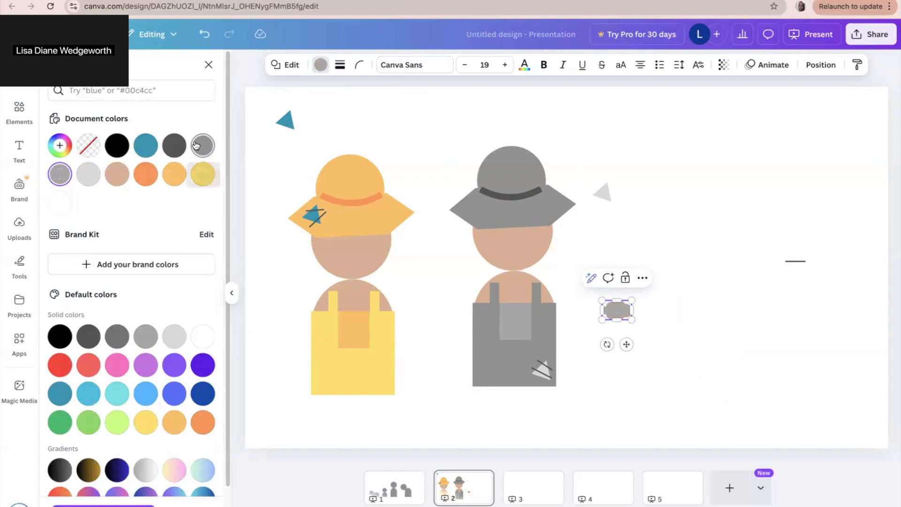
left_click(174, 145)
Tilt the small cloud shape and place it on the lower right of the gray-hatted figure's face
left_click(681, 288)
left_click_drag(625, 315, 502, 386)
left_click_drag(490, 356, 536, 249)
left_click(602, 255)
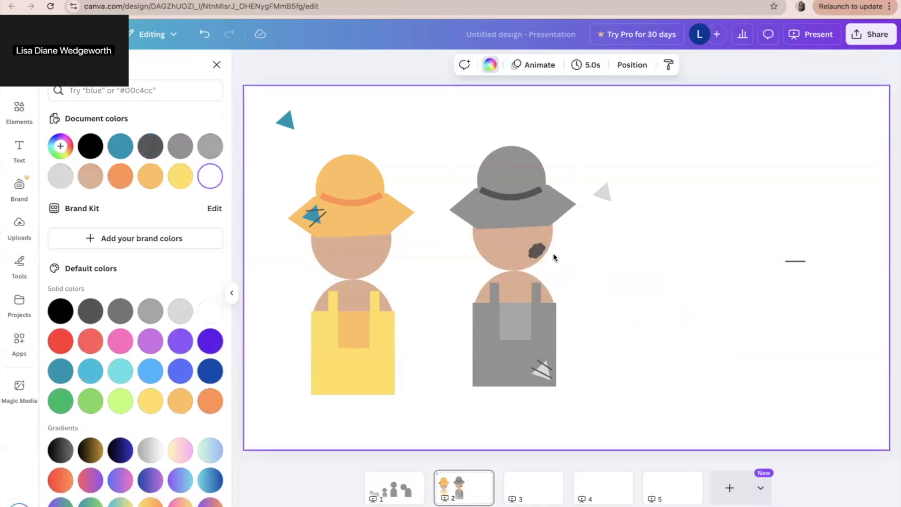
Recolor the cloud spot on the face a custom brown, darker than the skin tone #DEAE90
left_click(536, 251)
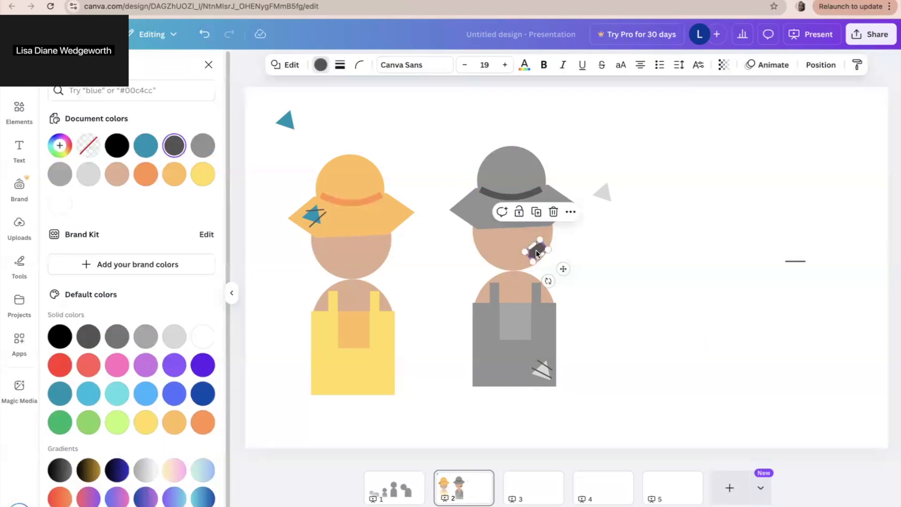
left_click(321, 65)
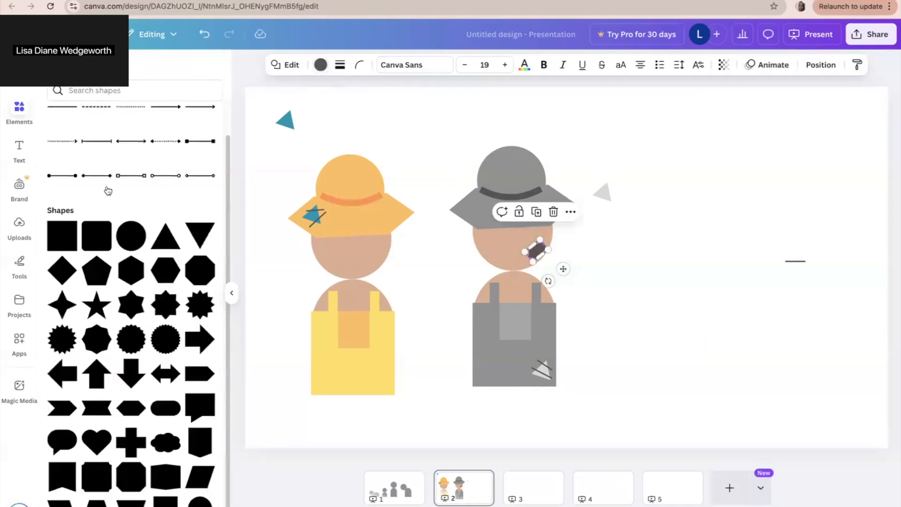
left_click(321, 65)
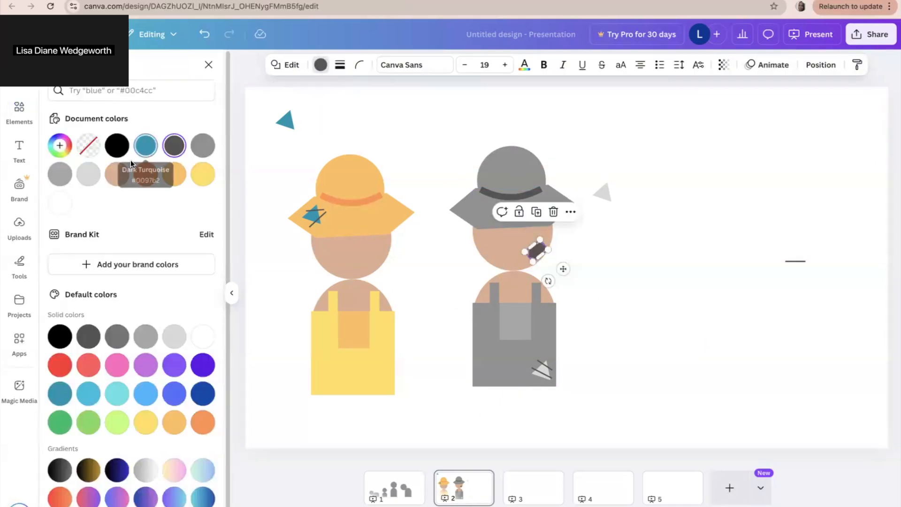
left_click(118, 173)
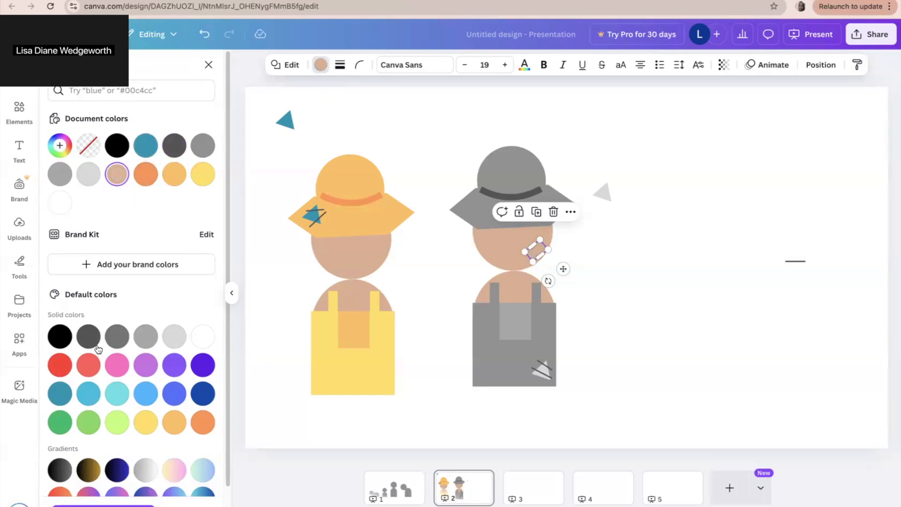
left_click(60, 146)
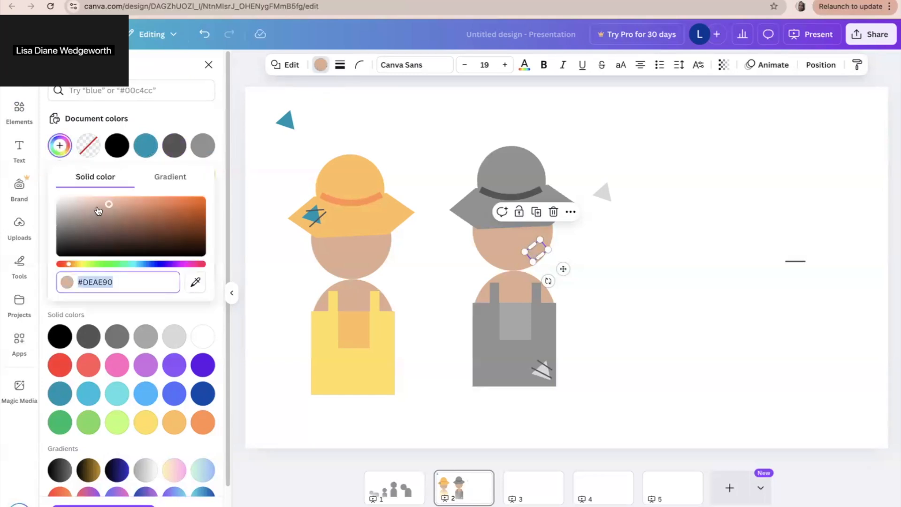
left_click_drag(109, 205, 113, 218)
left_click(429, 257)
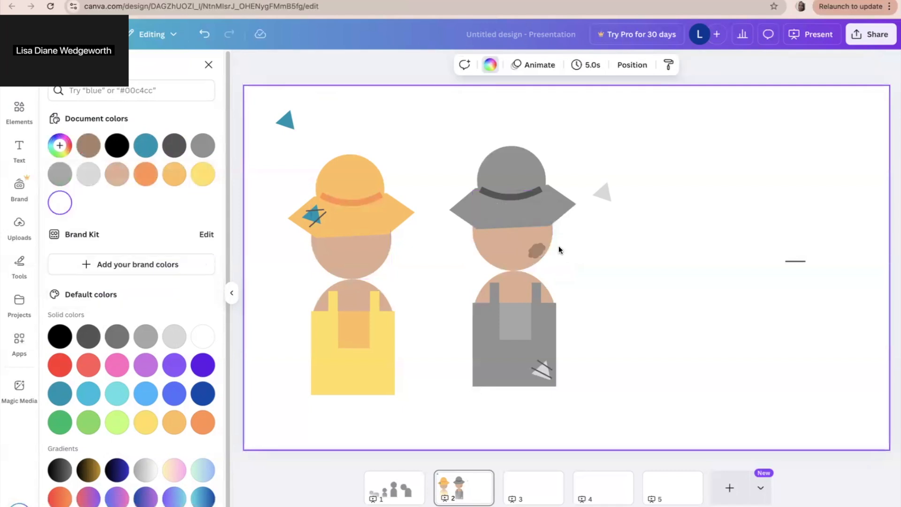
Copy the brown spot onto the lower left corner of the yellow clothing
left_click(537, 251)
left_click_drag(536, 248, 325, 370)
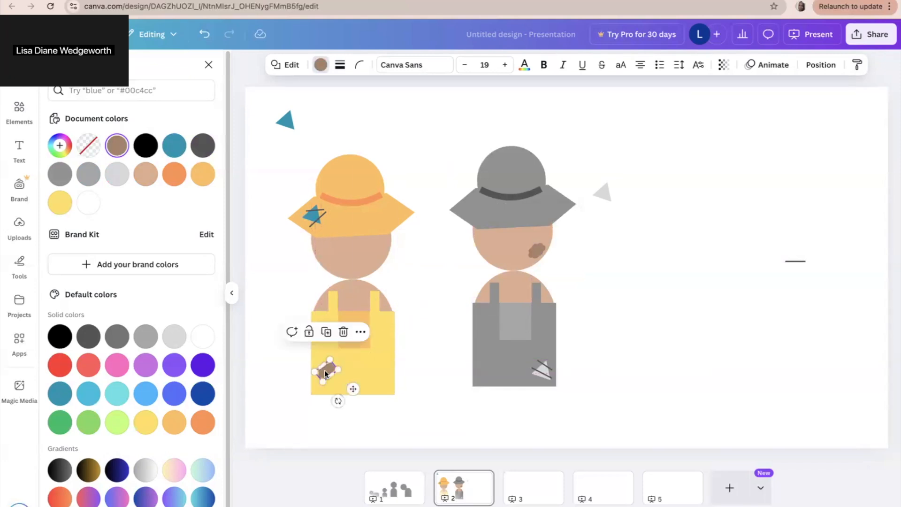
left_click(669, 271)
Move the spare light gray triangle beside the blue one and place a group of short crossed lines on the gray hat's brim
left_click_drag(602, 193, 311, 119)
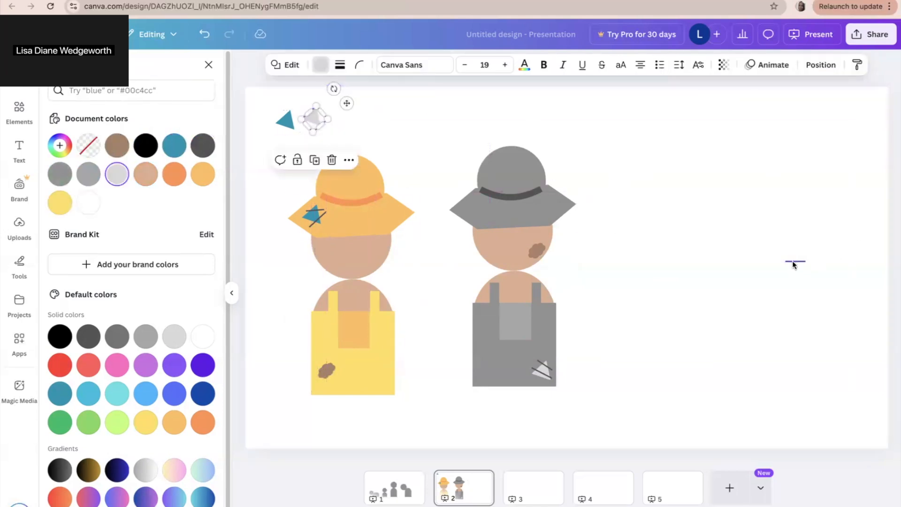
left_click_drag(792, 258, 649, 267)
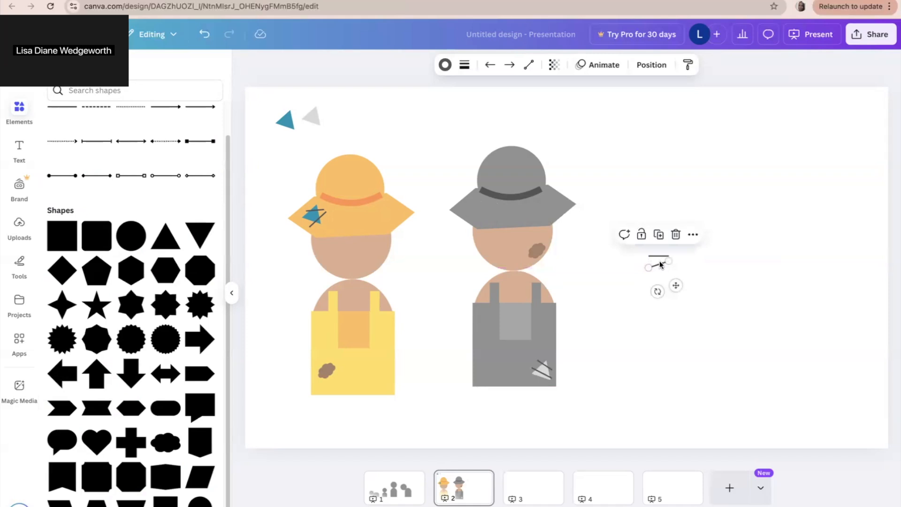
key("super+d")
left_click_drag(654, 273, 555, 208)
left_click(693, 248)
left_click(626, 229)
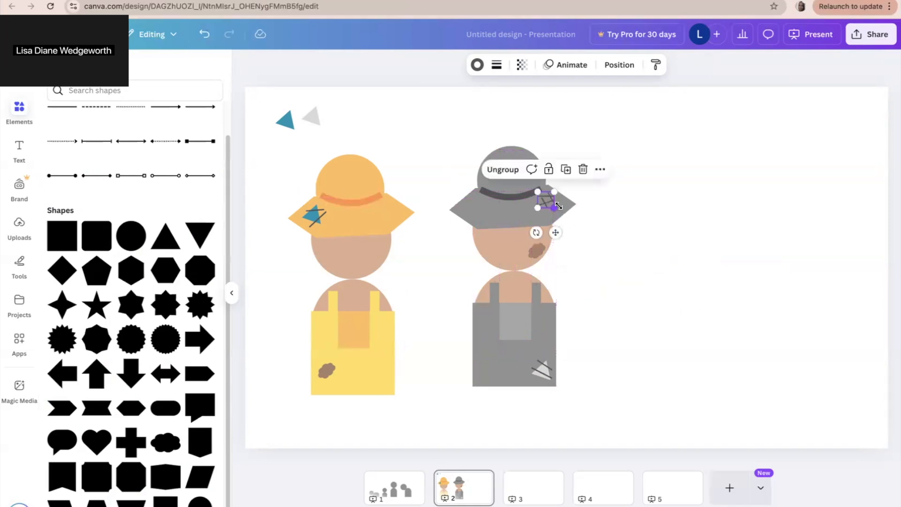
left_click(612, 198)
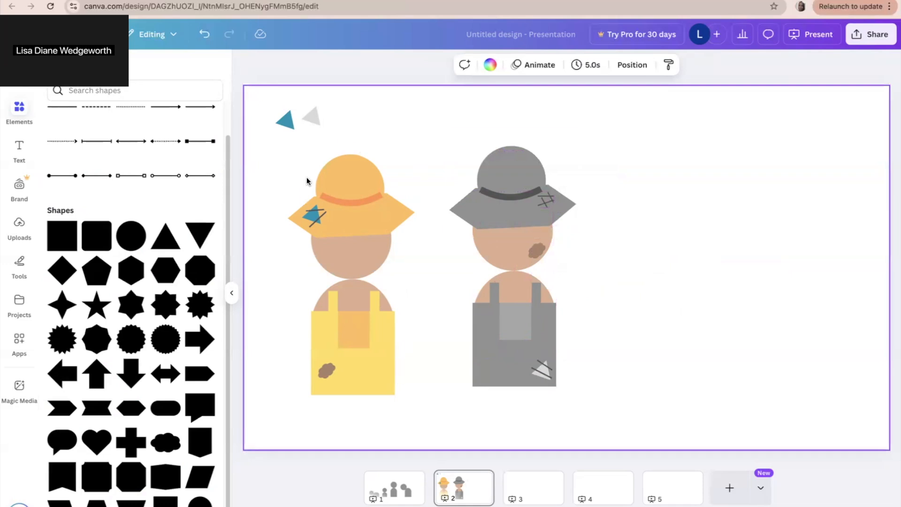
Add a small brown starburst shape on the empty area beside the gray figure's clothing
left_click_drag(194, 305, 628, 300)
left_click_drag(688, 244, 603, 331)
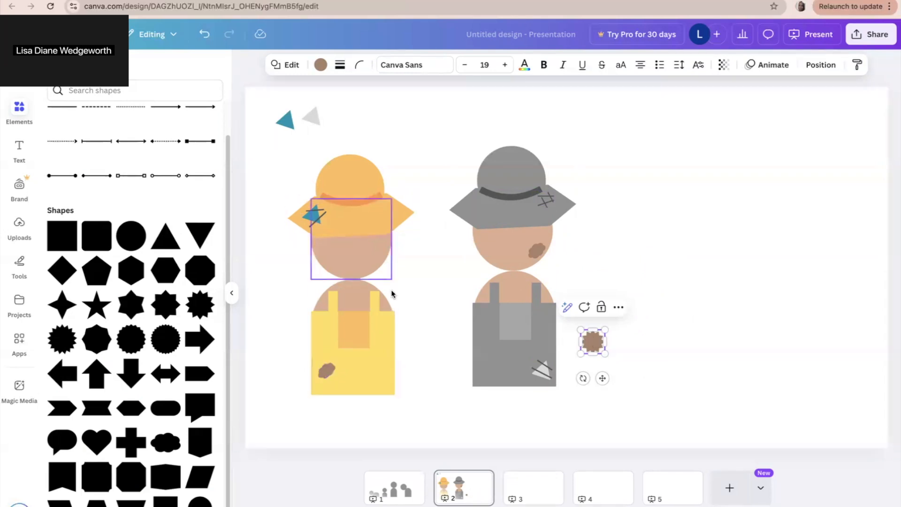
Recolor the gray figure's rounded shoulder shape behind the overalls light gray
left_click(516, 290)
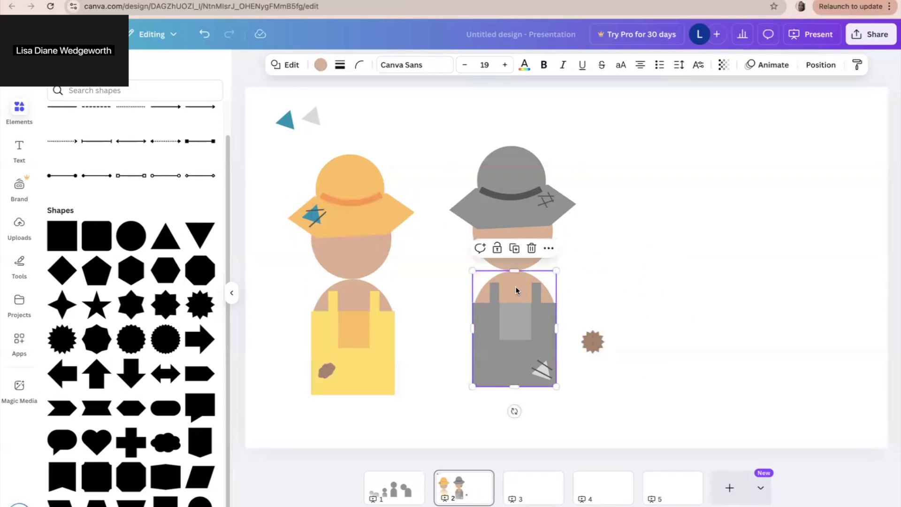
left_click(320, 65)
left_click(112, 176)
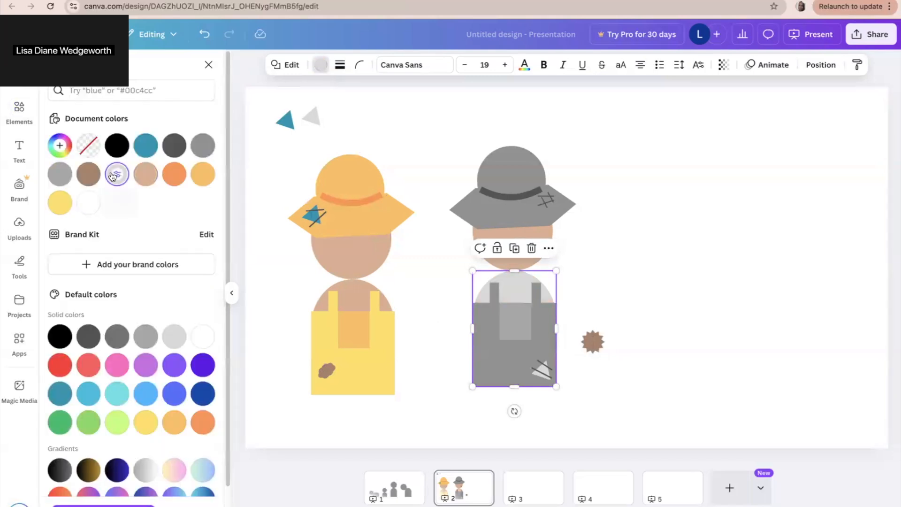
left_click(637, 213)
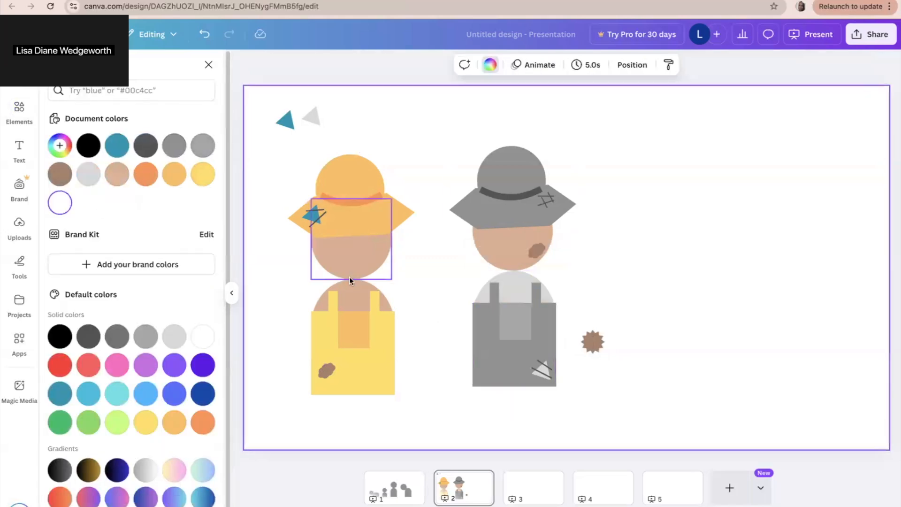
Recolor the yellow figure's rounded shoulder shape behind the overalls pale blue #D9E4F2
left_click(356, 295)
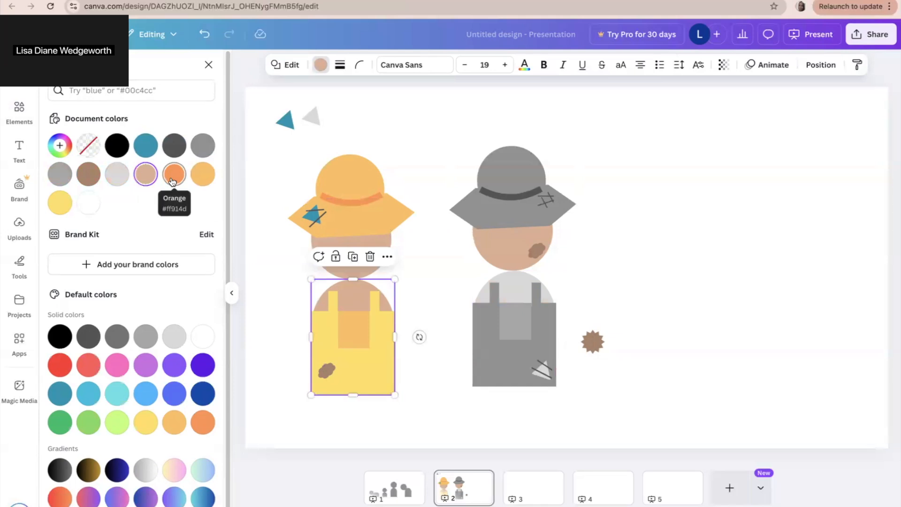
left_click(146, 422)
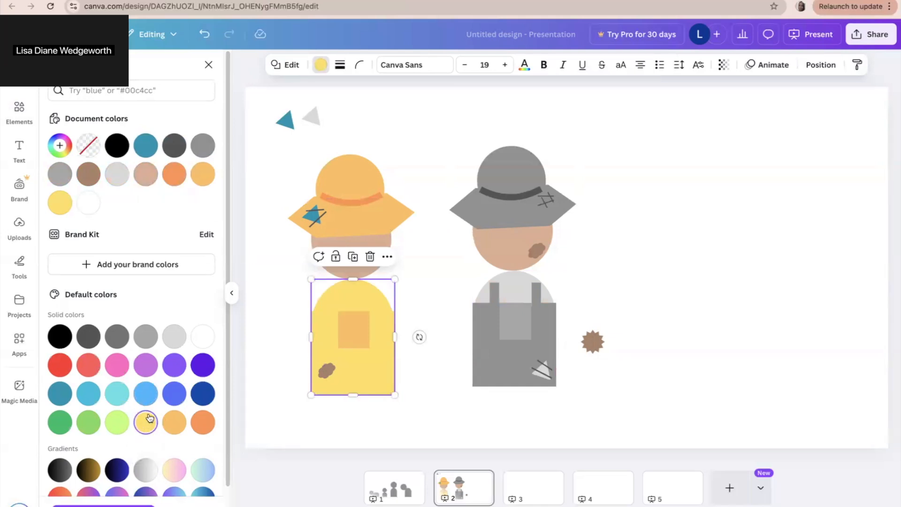
left_click(204, 394)
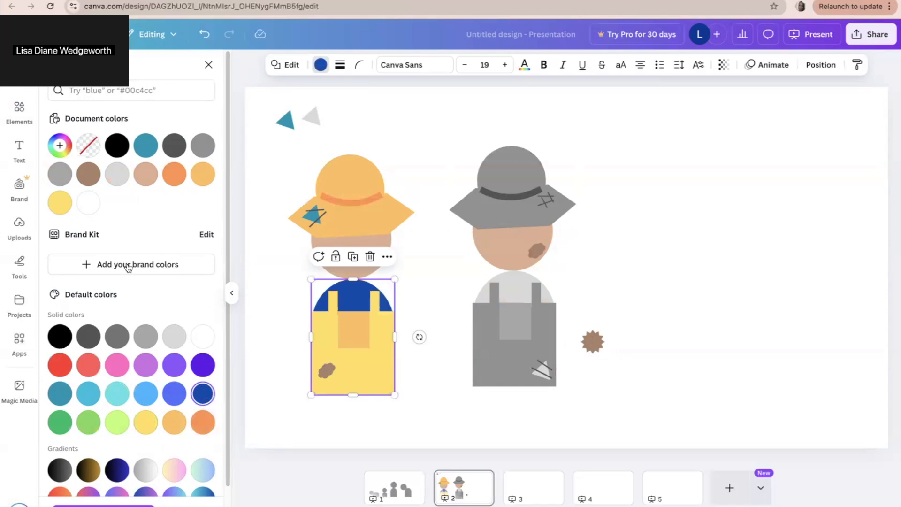
left_click(59, 150)
left_click(71, 202)
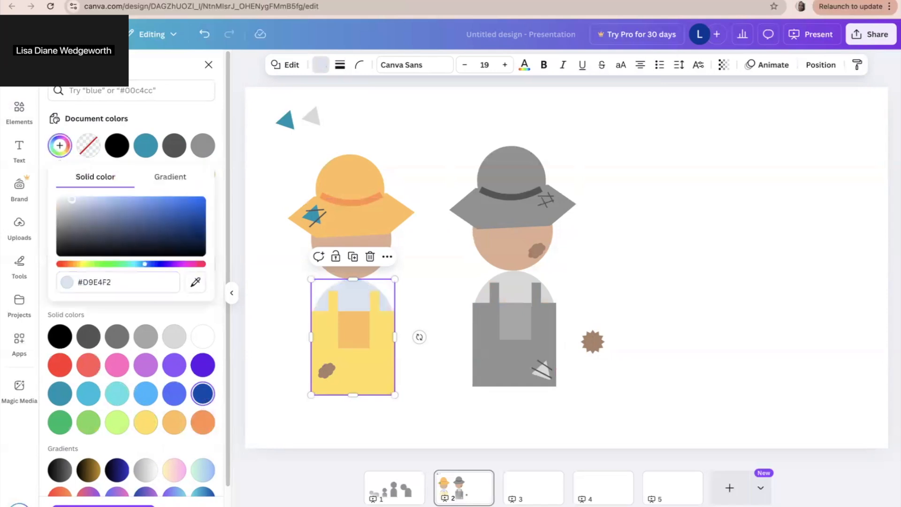
left_click(398, 131)
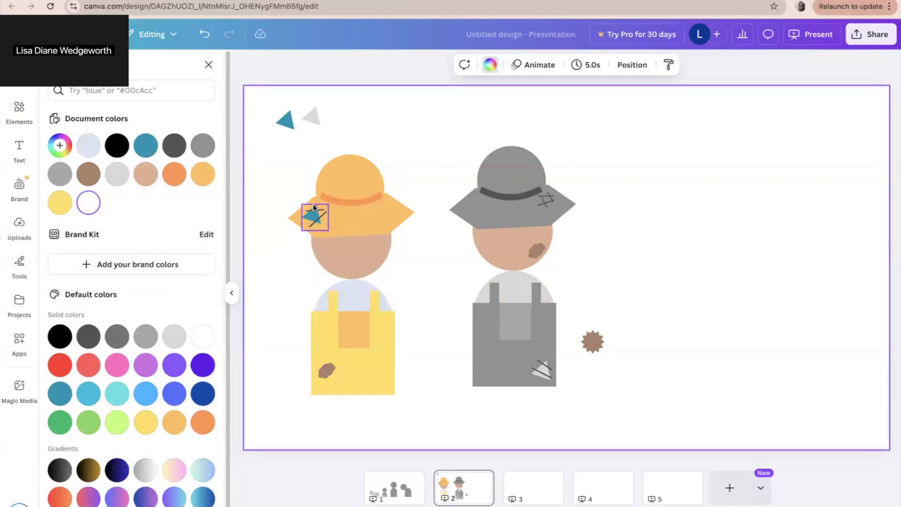
Ungroup the crossed lines on the gray hat's brim and move them onto the empty area beside the figure
left_click(549, 199)
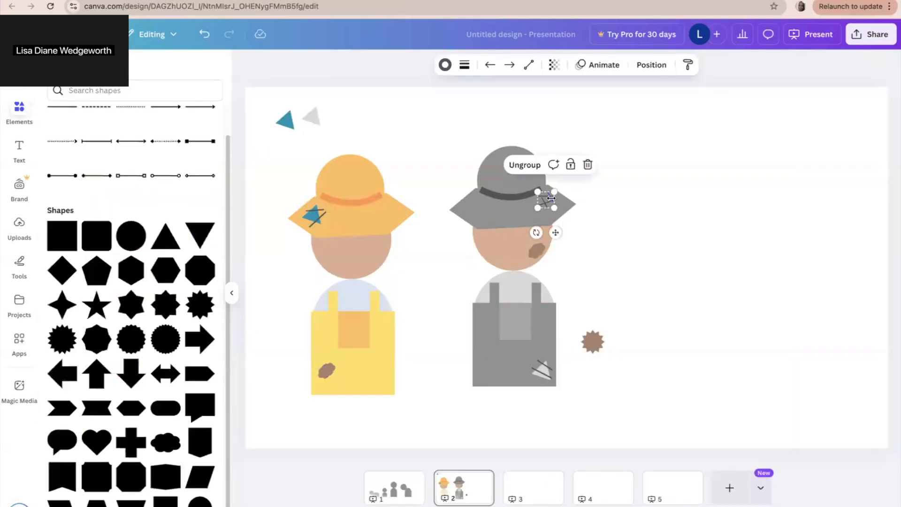
left_click(534, 166)
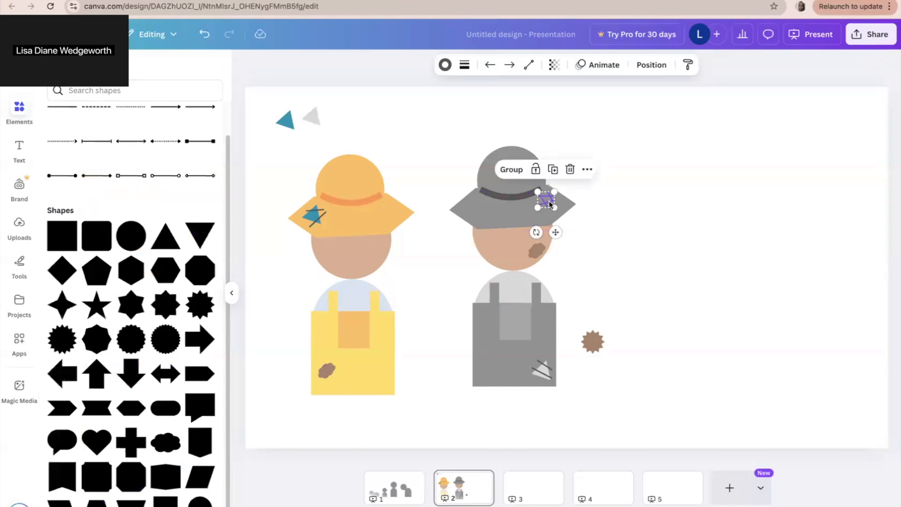
left_click(623, 195)
left_click(541, 199)
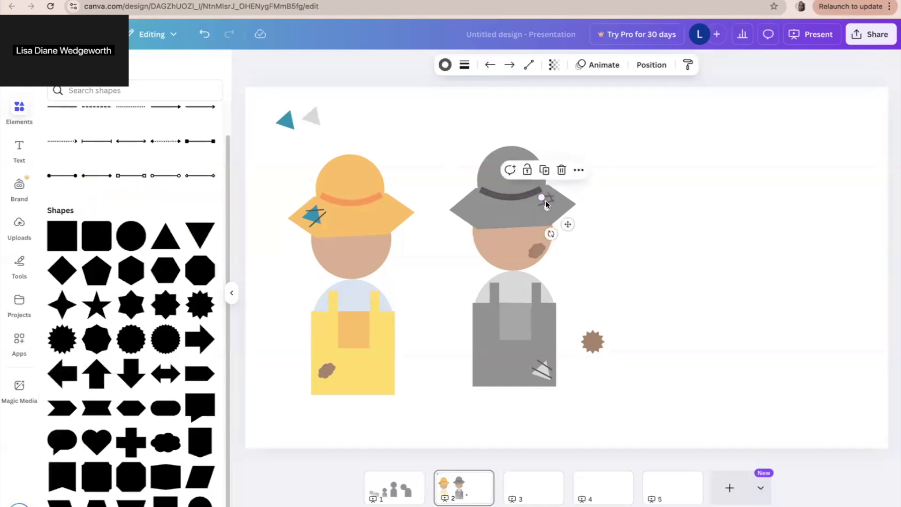
left_click_drag(547, 201, 653, 227)
left_click(611, 195)
left_click(543, 201)
left_click(613, 206)
left_click(556, 206)
left_click(549, 205)
left_click_drag(549, 204, 647, 242)
left_click(539, 200)
left_click_drag(539, 201, 660, 230)
left_click(547, 197)
left_click_drag(547, 196, 658, 242)
left_click(557, 205)
left_click_drag(556, 205, 634, 153)
Place one set of crossed lines on the yellow figure's orange pocket and another on the gray hat's brim, deleting the leftover line
left_click_drag(647, 218, 340, 332)
left_click(629, 200)
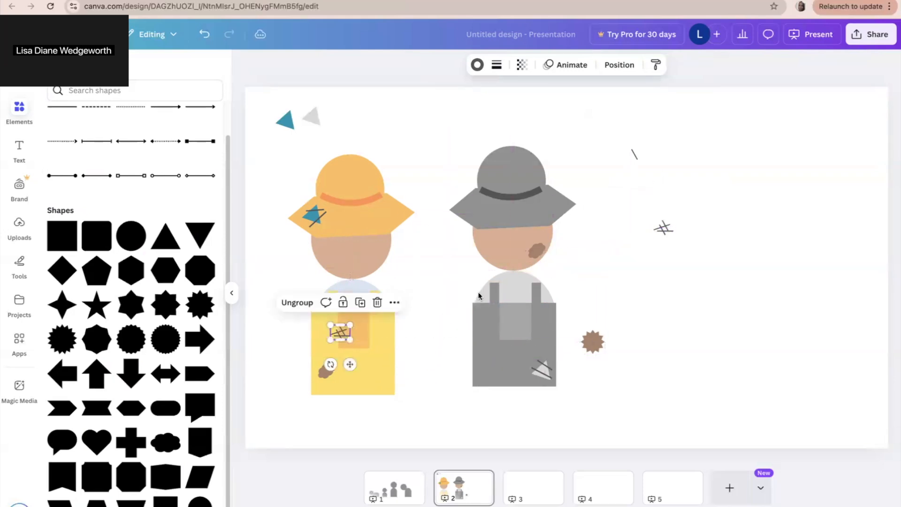
left_click_drag(669, 226, 549, 201)
left_click(649, 290)
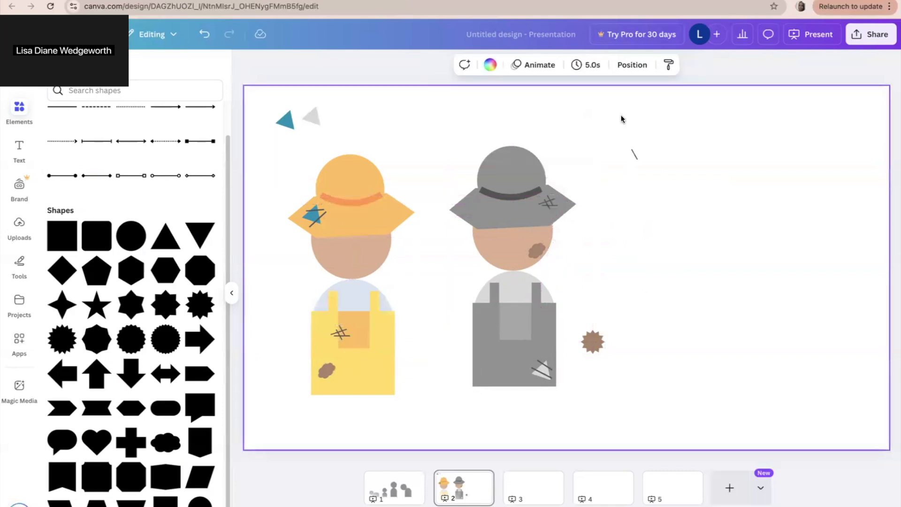
left_click(634, 154)
key("Delete")
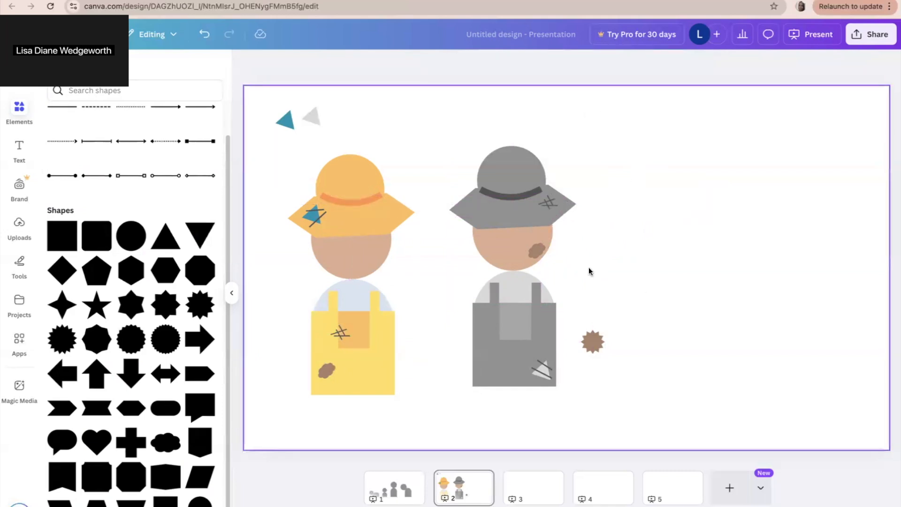
Move the brown starburst clear of the figures, and group all parts of each hatted figure separately
left_click_drag(593, 340, 688, 262)
left_click_drag(451, 114, 577, 404)
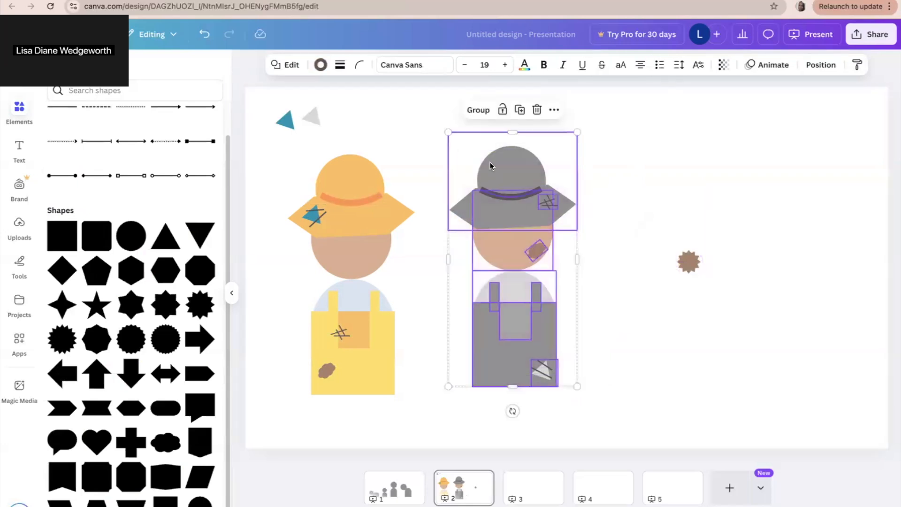
left_click(478, 110)
left_click_drag(291, 148, 405, 404)
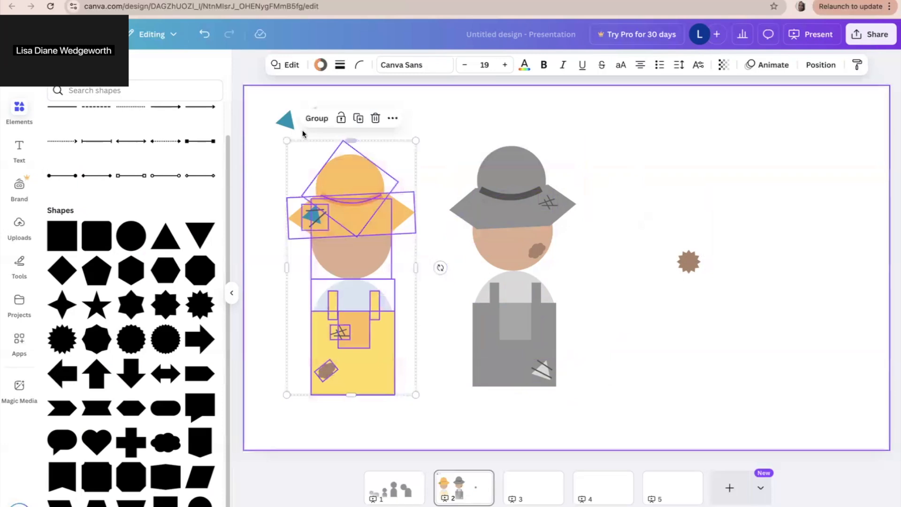
left_click(310, 118)
Shift both grouped figures slightly down and to the left on the page
mouse_move(345, 264)
left_mouse_down()
mouse_move(332, 243)
mouse_move(339, 276)
left_mouse_up()
left_click_drag(492, 249, 476, 274)
left_click(615, 218)
Place the starburst over the upper right edge of the gray hat's crown and color it white to look like a bite
left_click_drag(688, 261, 517, 177)
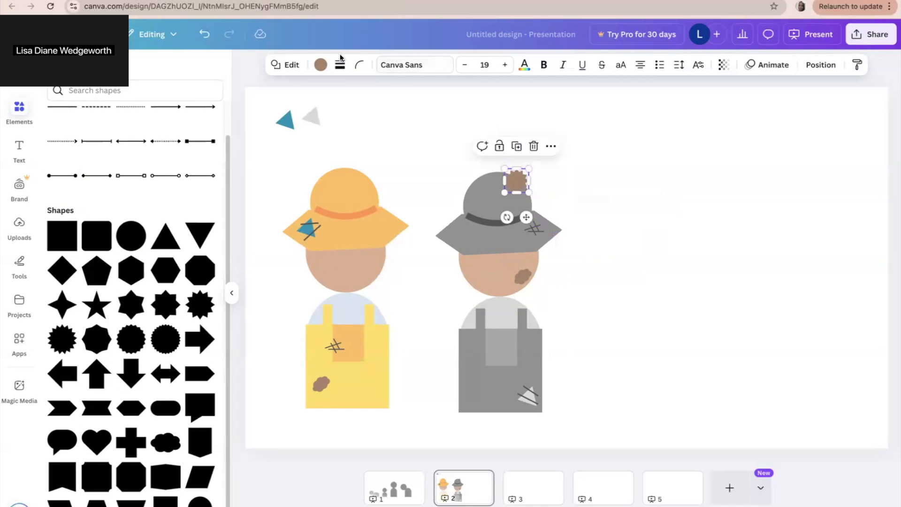
left_click(324, 65)
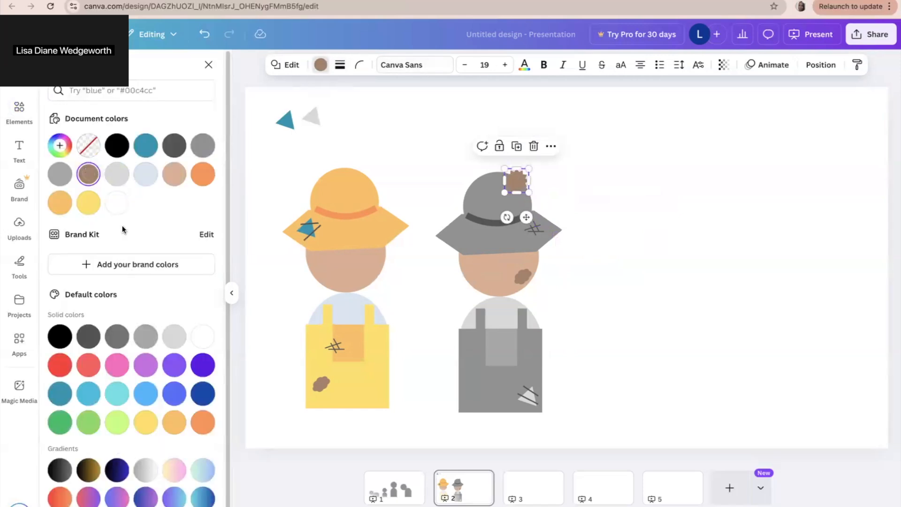
left_click(117, 204)
left_click(629, 186)
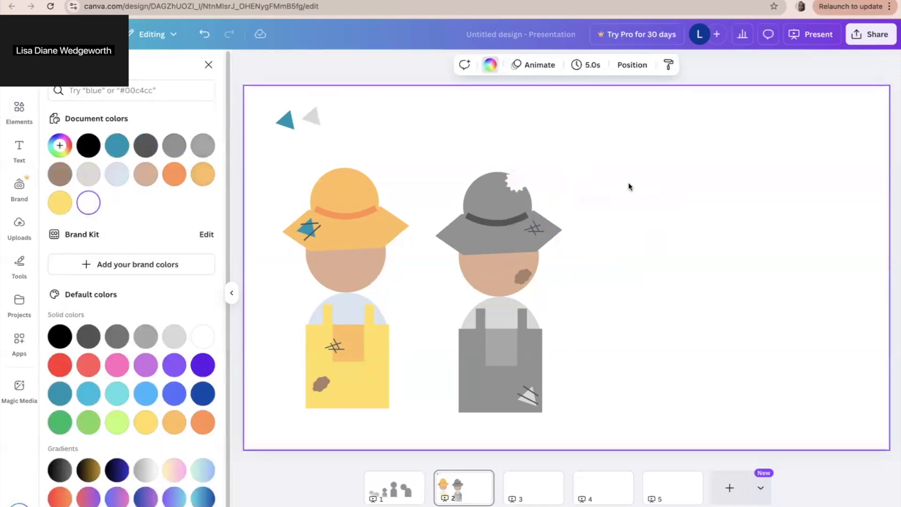
Group the white starburst with the gray-hatted figure
left_click_drag(447, 139, 567, 427)
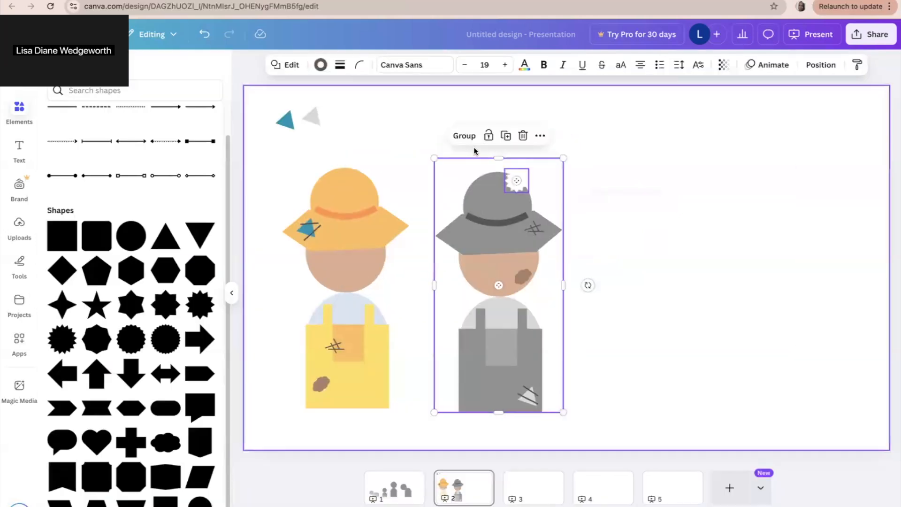
left_click(464, 136)
left_click(644, 221)
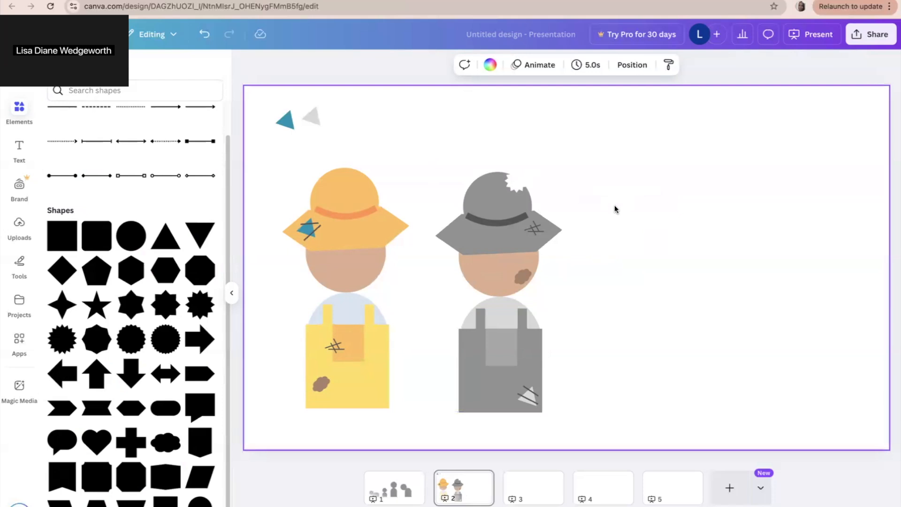
Add a square shape and stretch it to cover the full height of the page's empty area beside the figures
left_click(66, 230)
left_click(57, 238)
left_click_drag(62, 234, 609, 87)
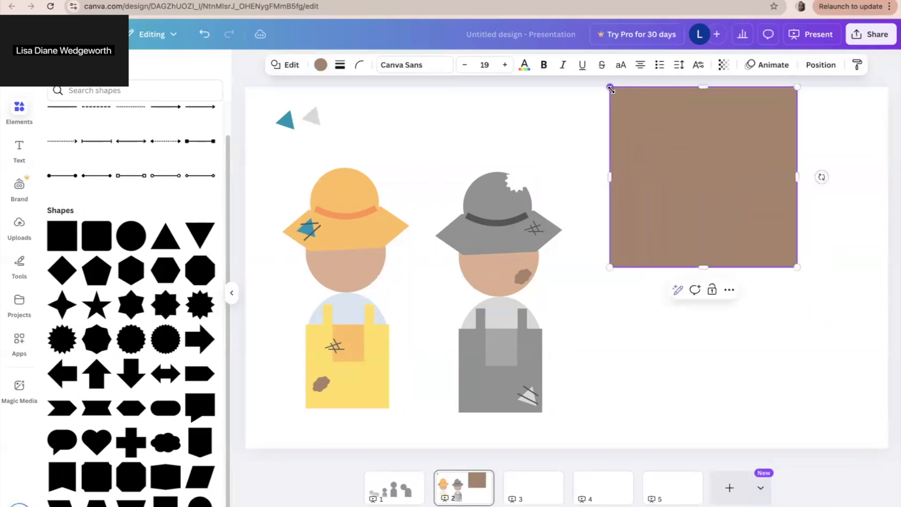
left_click_drag(797, 266, 885, 444)
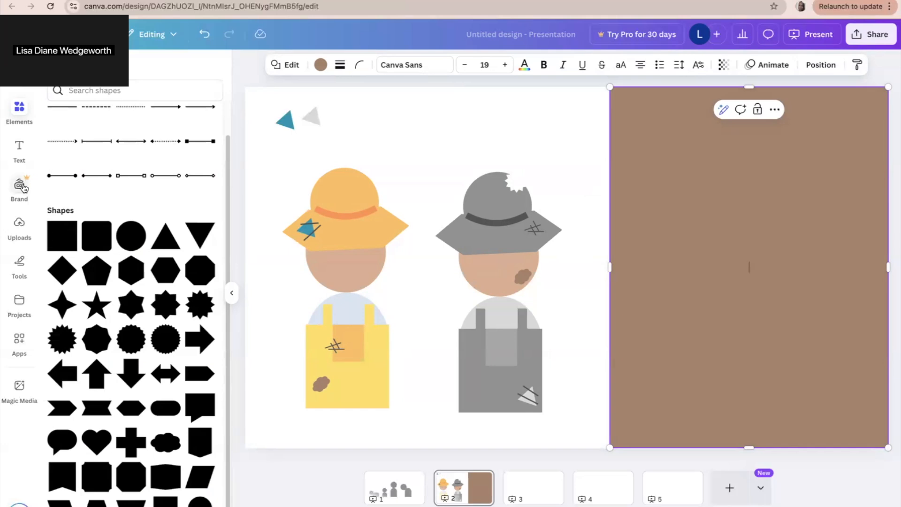
Color the large background rectangle pale blue #d9e4f2
left_click(320, 65)
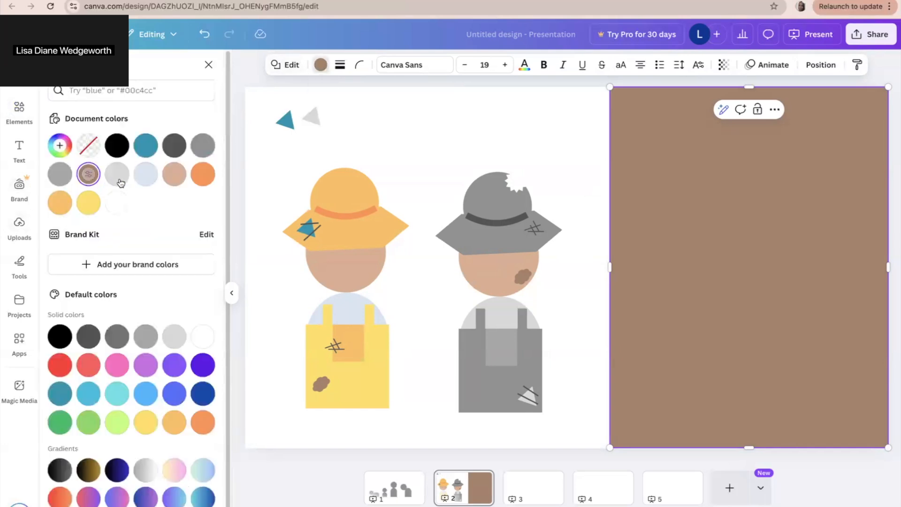
left_click(145, 175)
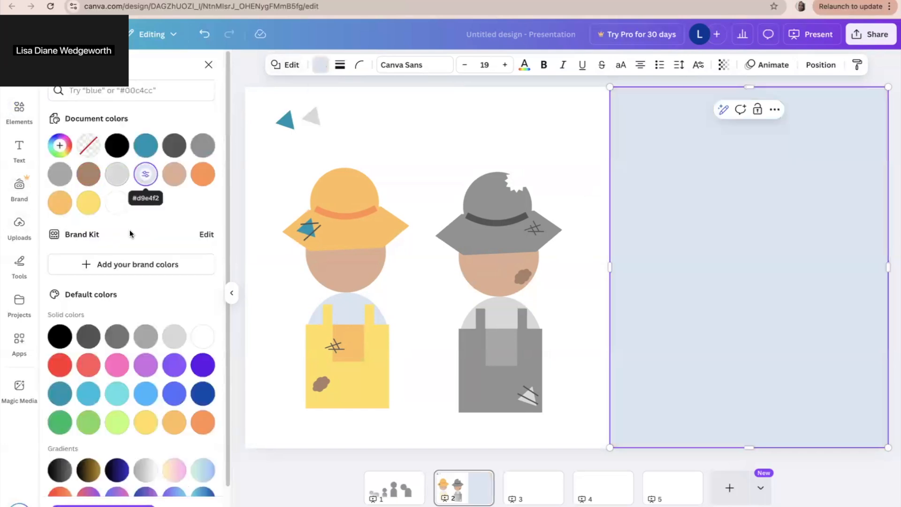
left_click(88, 174)
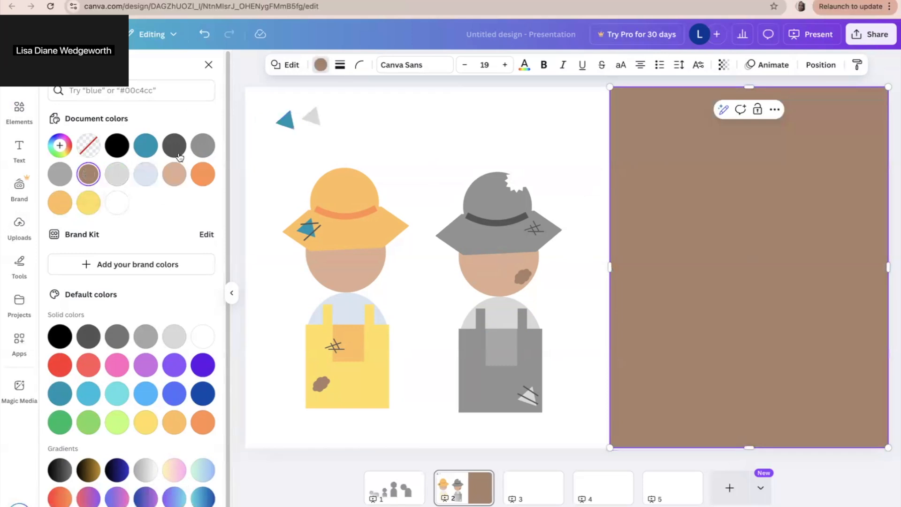
left_click(145, 174)
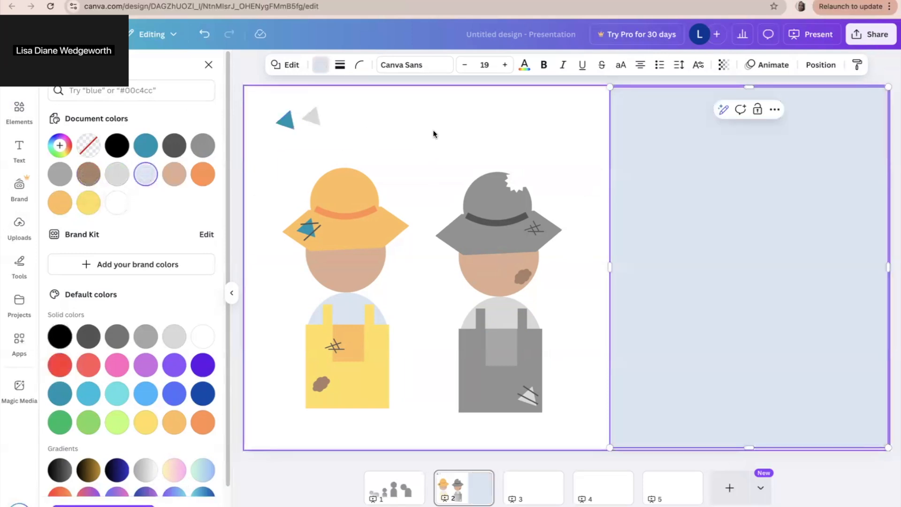
Duplicate the pale blue rectangle, reduce the copy to a strip along its lower edge and color it brown
key("super+v")
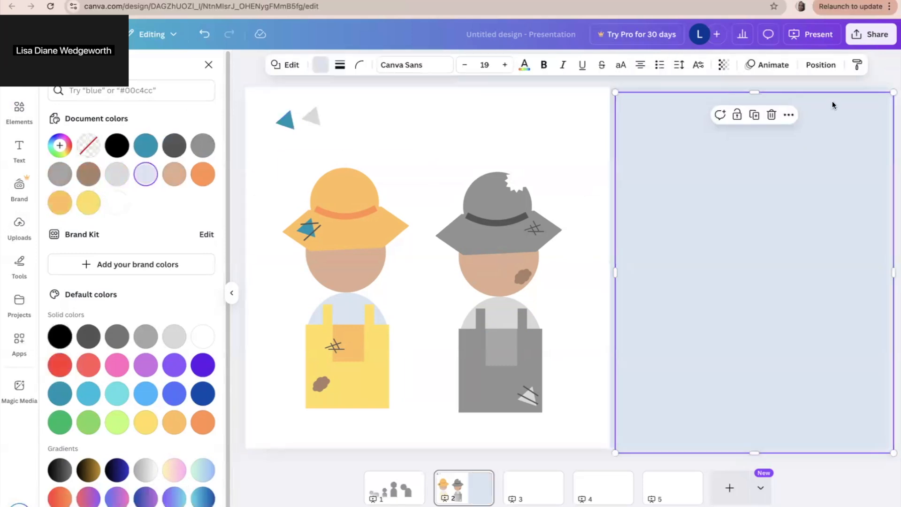
left_click_drag(755, 91, 755, 378)
left_click_drag(617, 413, 610, 414)
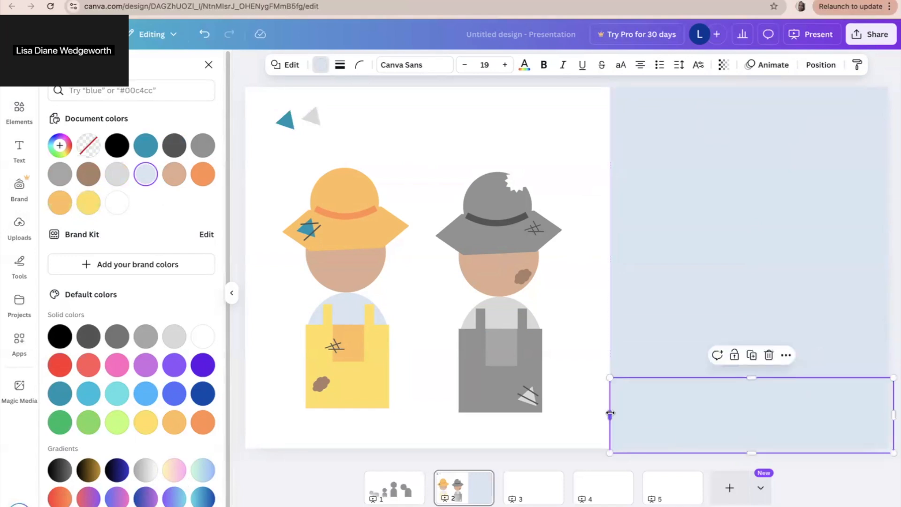
left_click(88, 174)
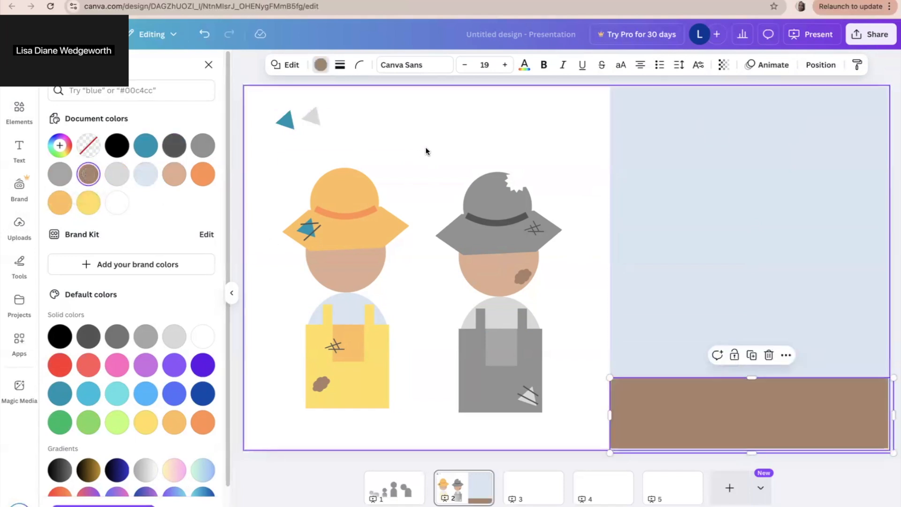
Add an elongated hexagon to the pale blue background and rotate it upright above the brown strip
left_click(458, 129)
left_click(879, 393)
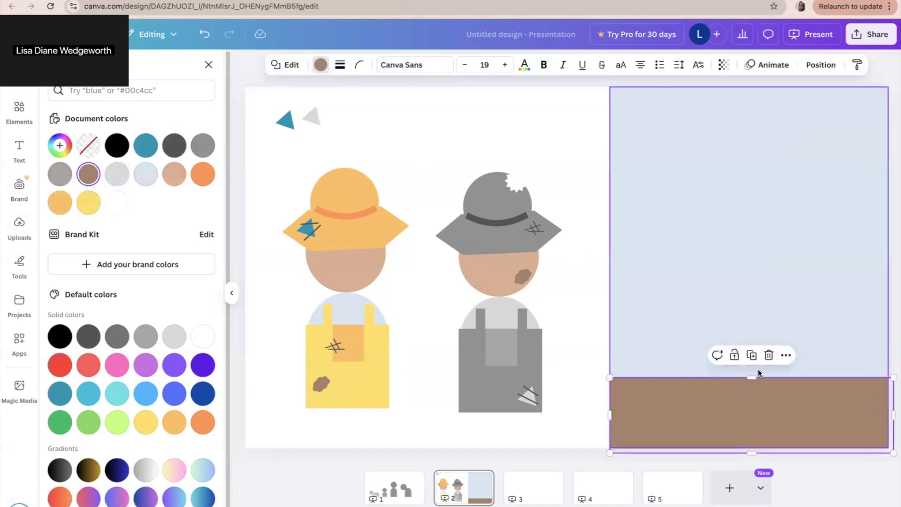
left_click(592, 311)
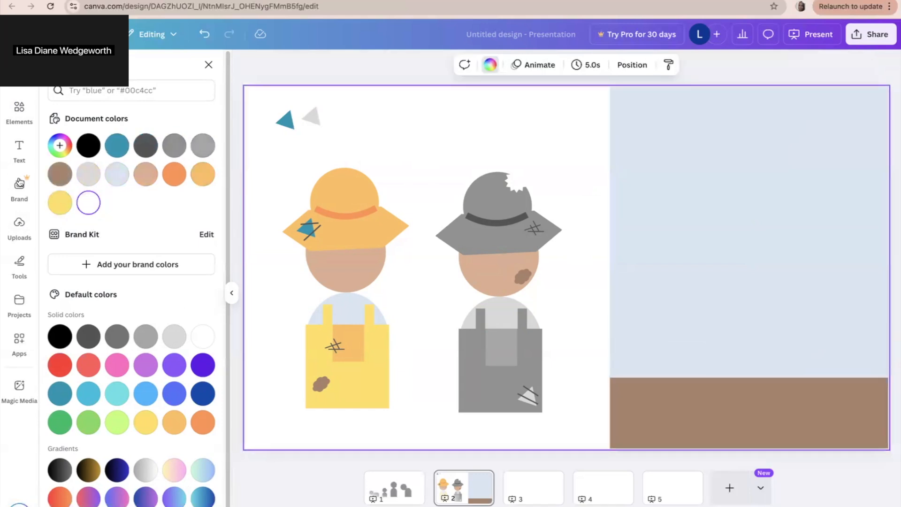
left_click(18, 113)
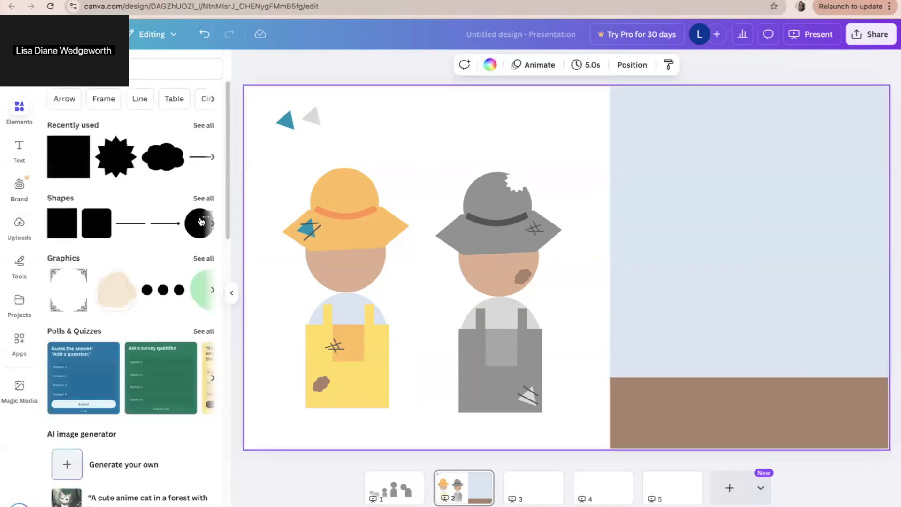
left_click(205, 199)
scroll(210, 352, "down", 1)
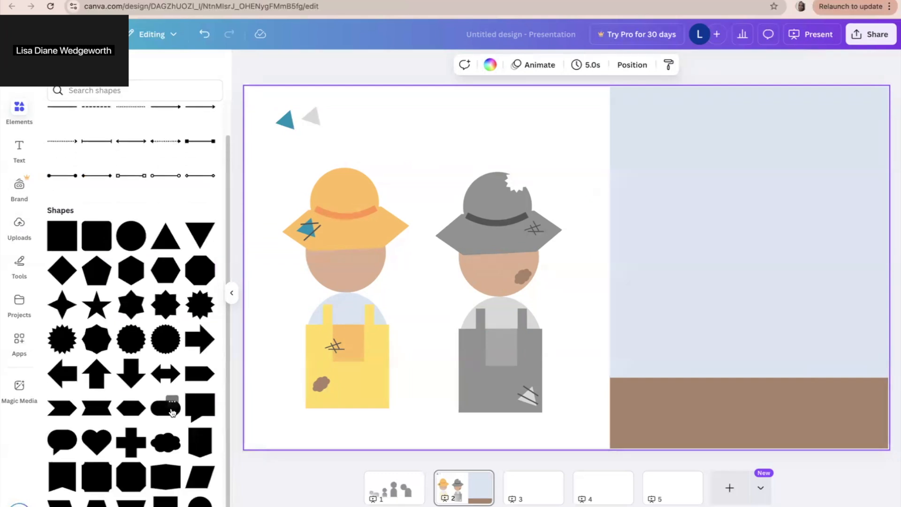
left_click(137, 402)
left_click(264, 235)
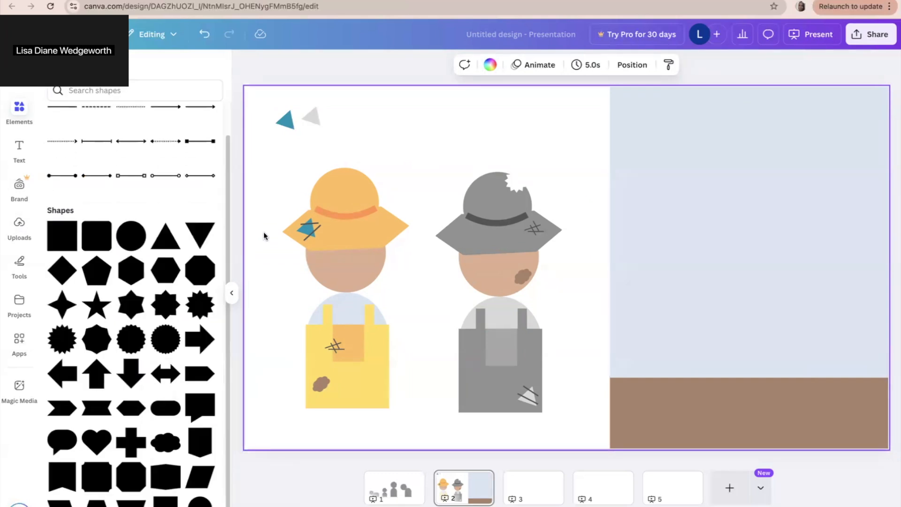
left_click_drag(123, 411, 629, 305)
left_click_drag(666, 360, 612, 308)
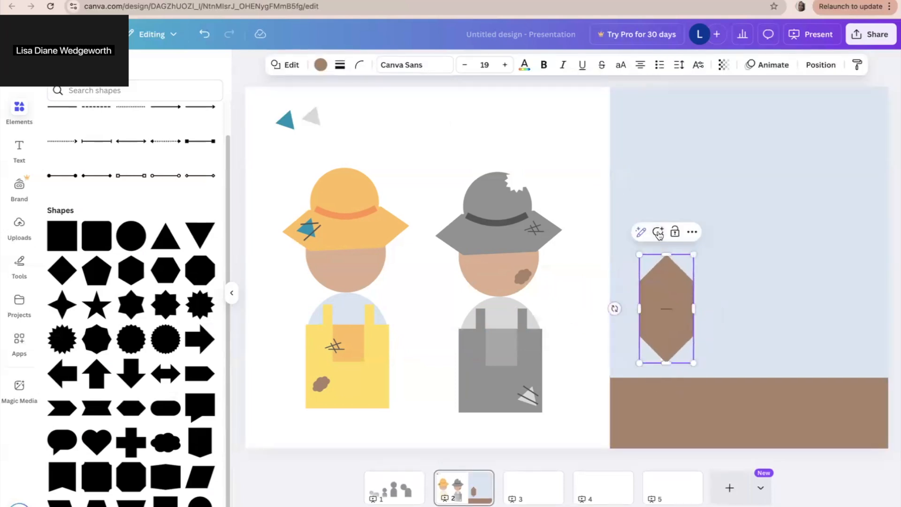
Color the upright hexagon mustard yellow with the custom color #D7B736
left_click(321, 65)
left_click(88, 202)
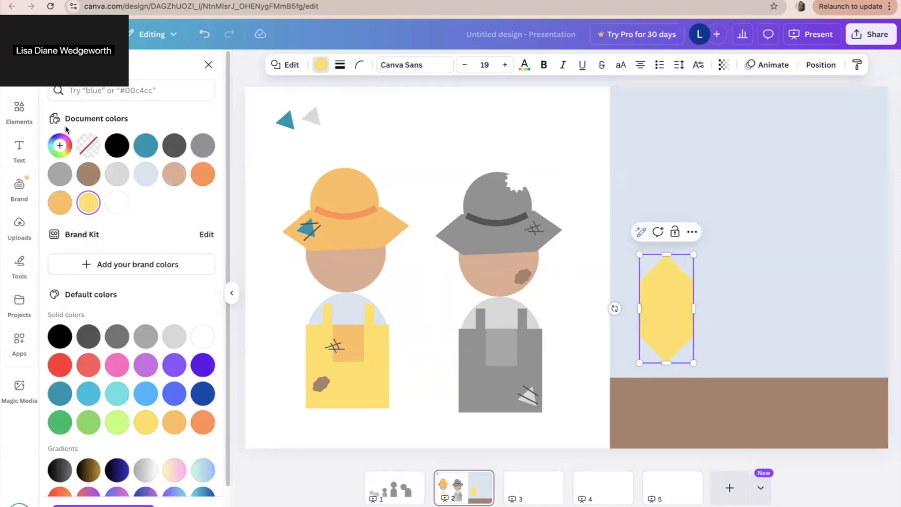
left_click(59, 145)
left_click(120, 201)
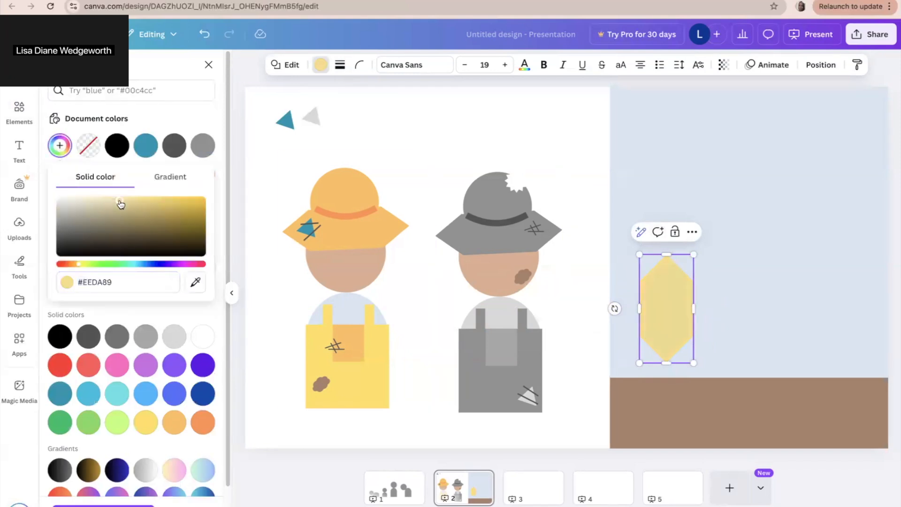
left_click_drag(119, 200, 169, 208)
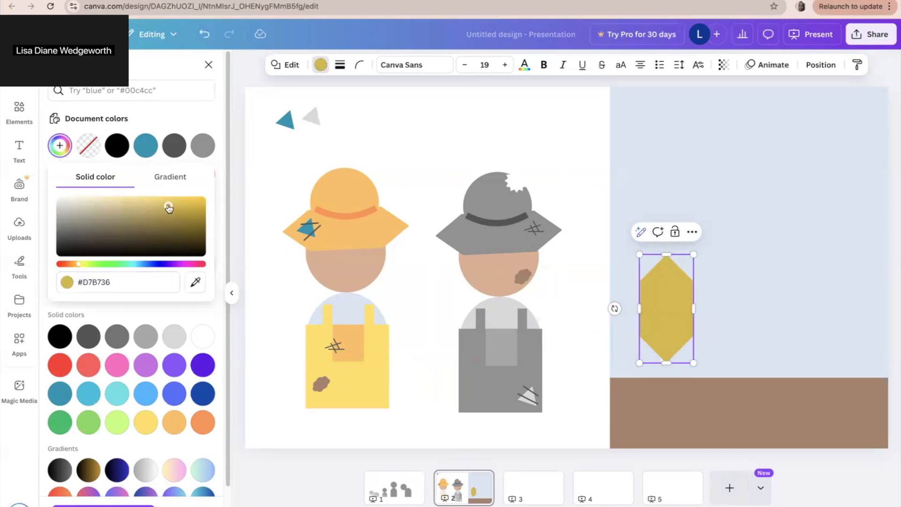
Shrink the mustard hexagon to about half its size, keeping it near the left edge of the blue background
left_click(663, 319)
left_click(720, 271)
left_click(678, 295)
left_click_drag(694, 255, 653, 316)
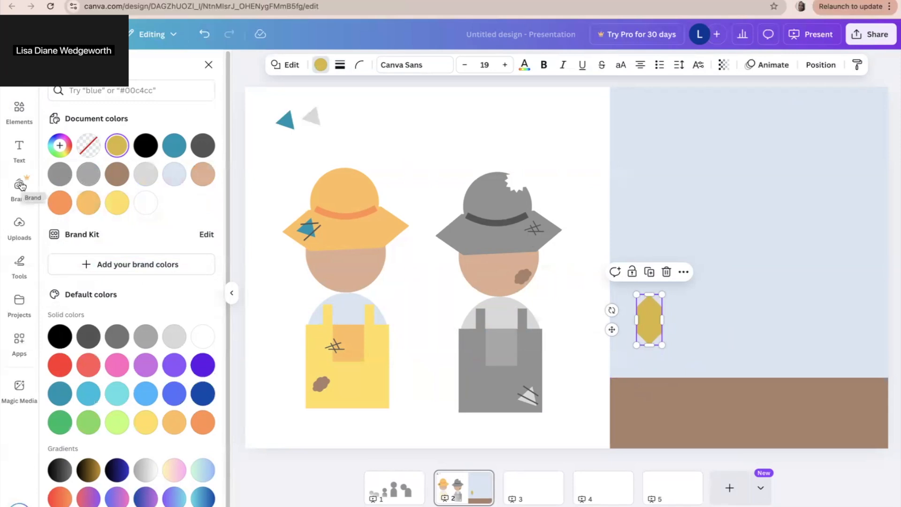
Add a rounded square, narrow it to a slim vertical bar and place it below the mustard hexagon, reaching into the brown ground
left_click(17, 107)
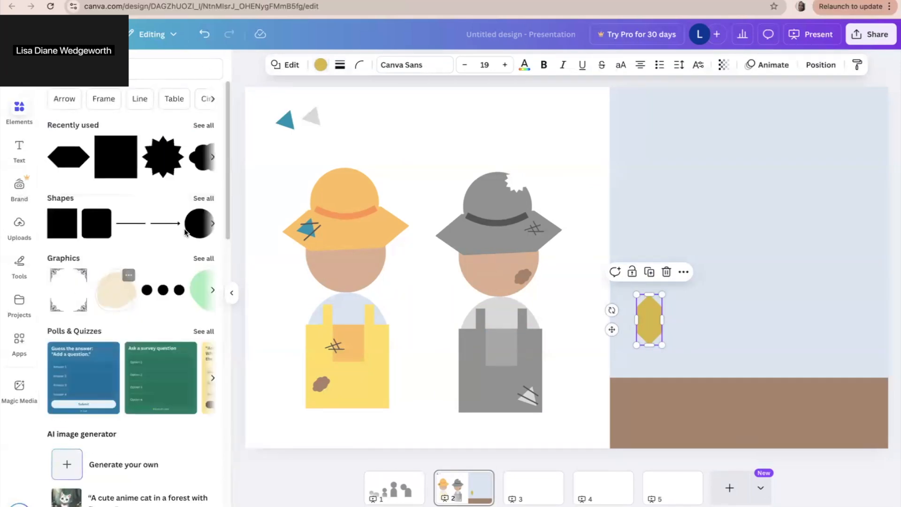
left_click(103, 216)
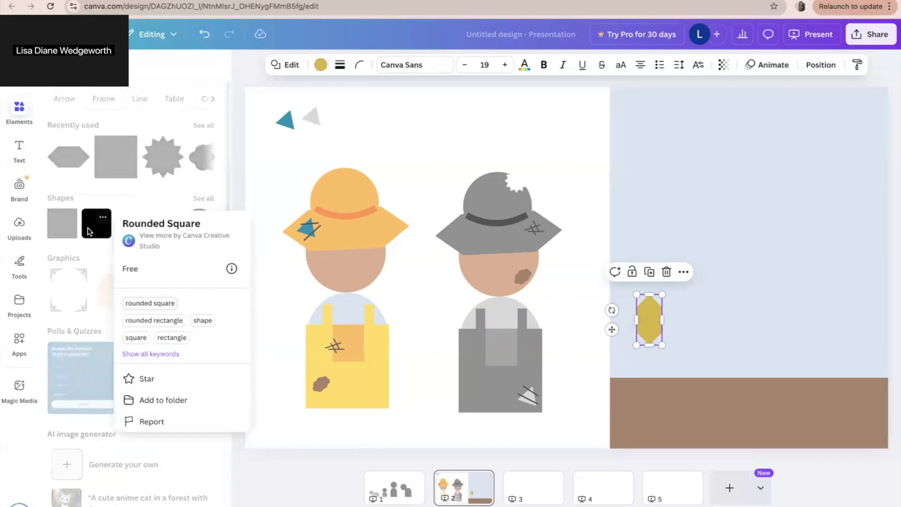
left_click(89, 227)
left_click(87, 228)
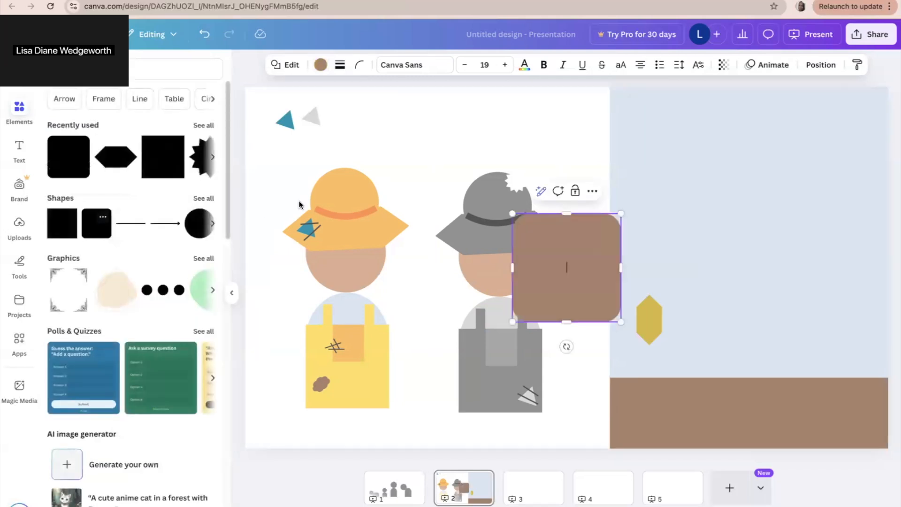
left_click_drag(620, 267, 532, 267)
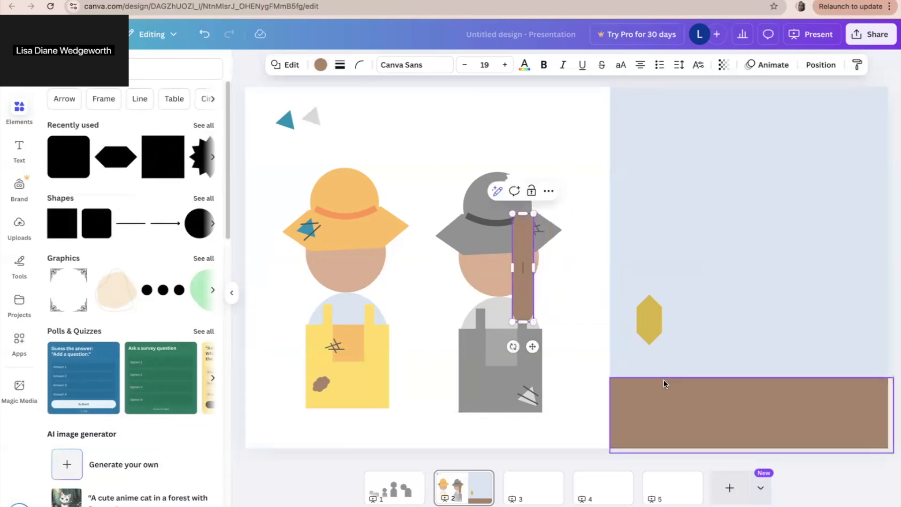
left_click(570, 296)
left_click_drag(528, 288, 655, 397)
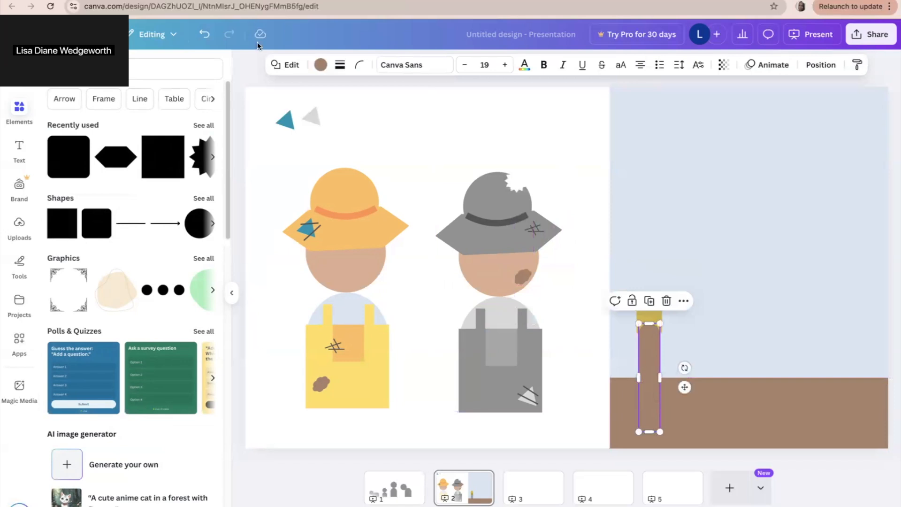
Color the slim vertical bar dark green with the custom color #136E43
left_click(320, 66)
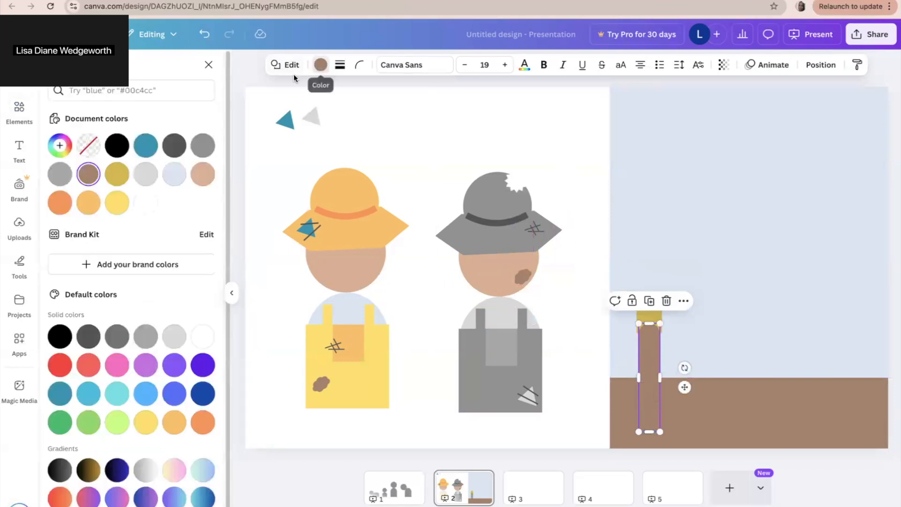
left_click(64, 422)
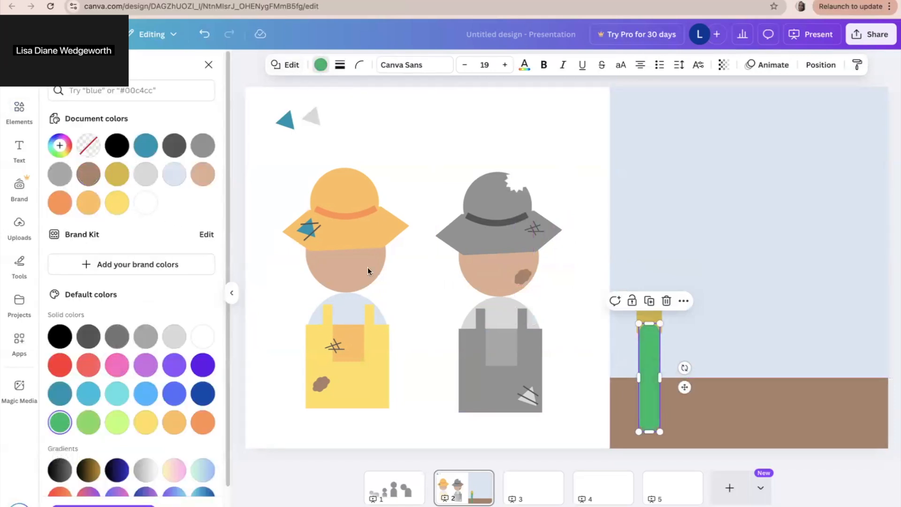
left_click(60, 146)
left_click(142, 229)
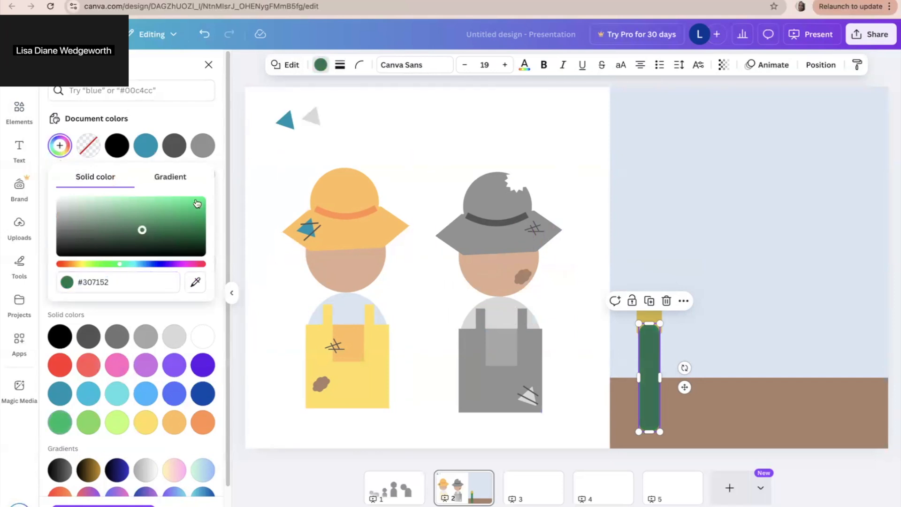
left_click(180, 224)
left_click(180, 232)
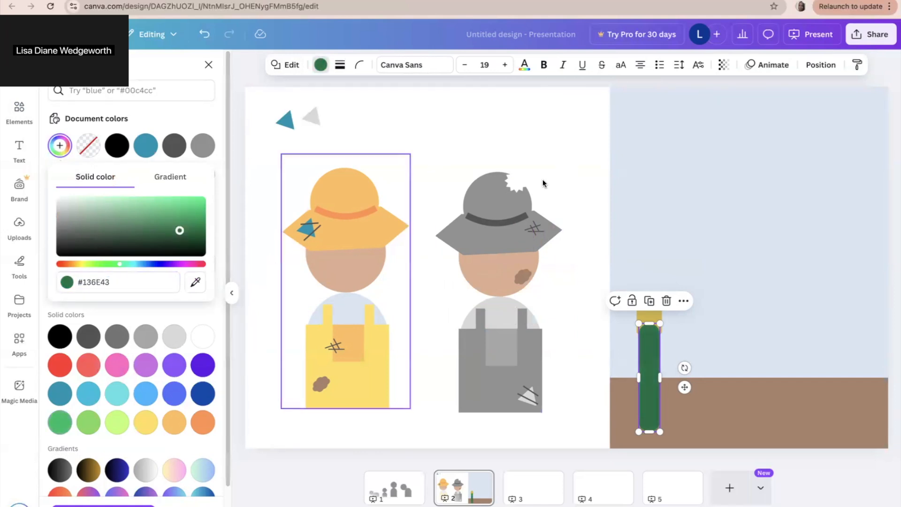
left_click(646, 200)
Narrow the green bar, extend it upward into a tall stem and set the mustard hexagon on its upper end
left_click(654, 358)
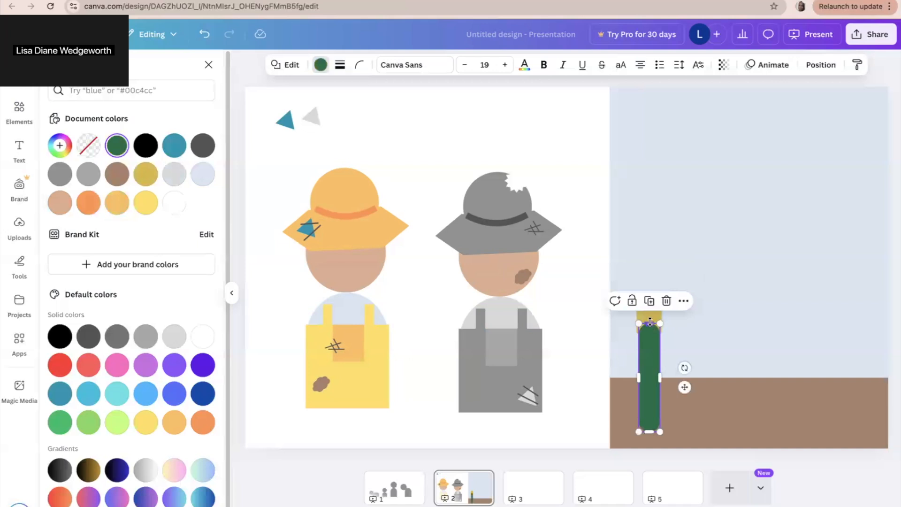
left_click_drag(650, 323, 650, 331)
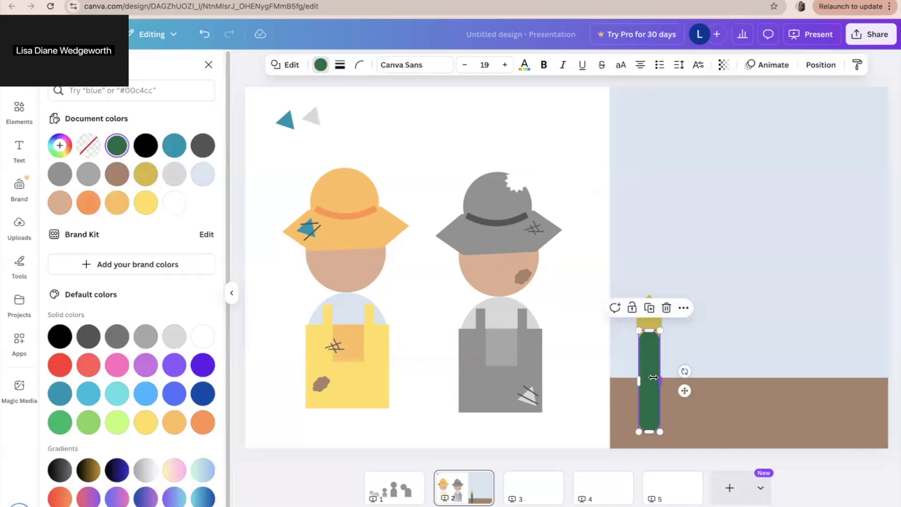
left_click_drag(654, 378, 652, 377)
left_click(648, 350)
left_click(657, 345)
left_click(646, 348)
left_click_drag(655, 330, 654, 233)
left_click_drag(656, 315, 653, 215)
left_click(670, 287)
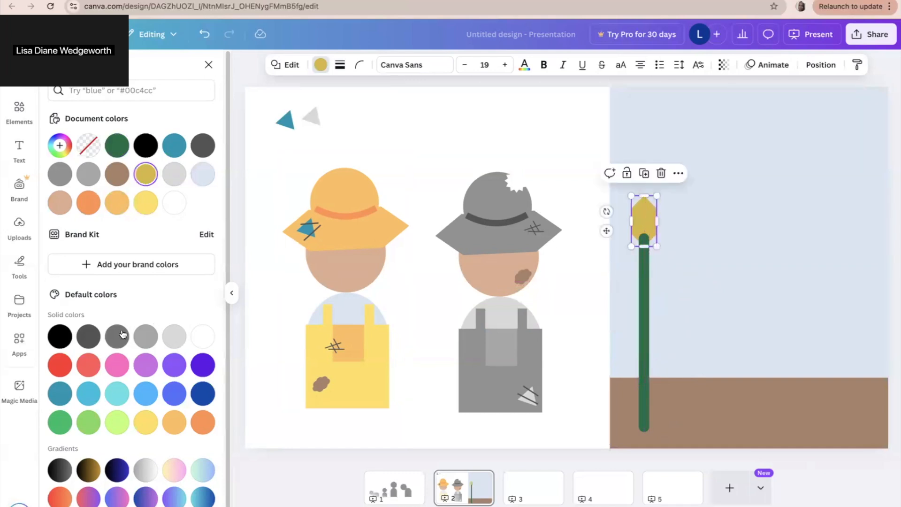
Add a triangle on the blue background, reduce it to a small narrow leaf shape and tilt it to the left
left_click(19, 121)
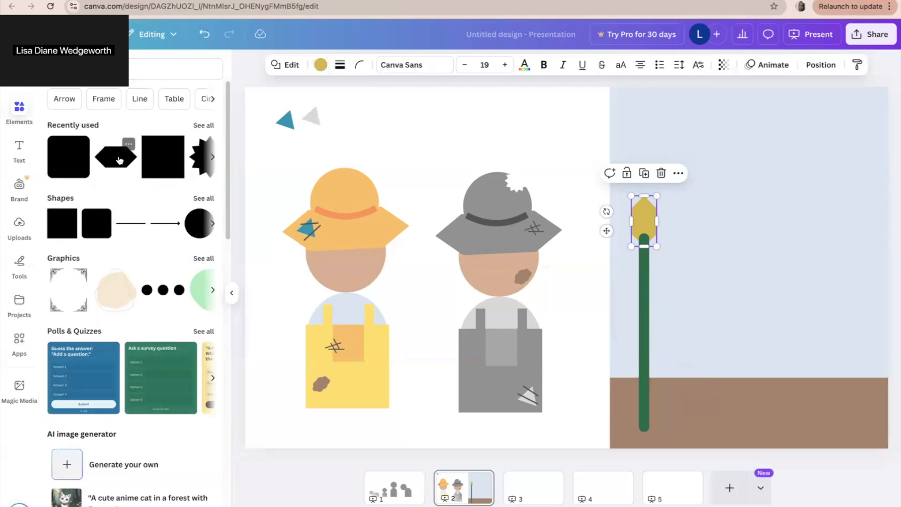
left_click(209, 198)
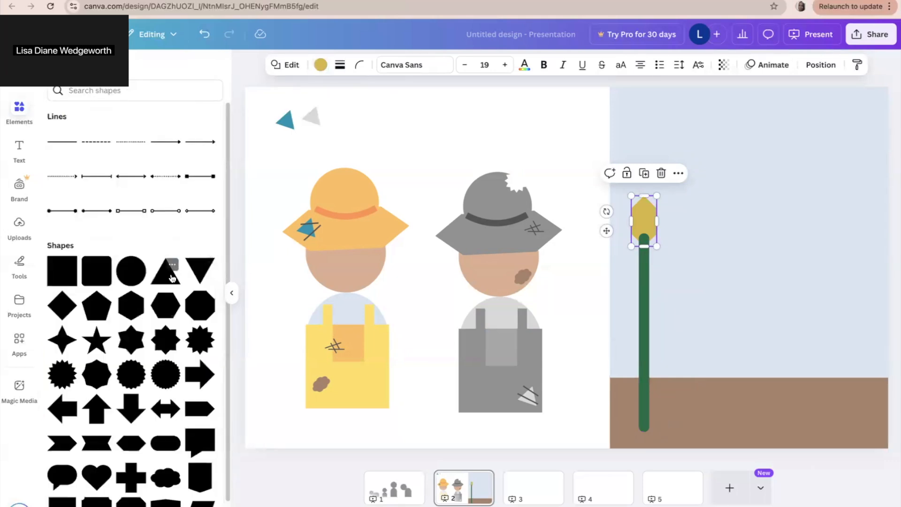
left_click(171, 278)
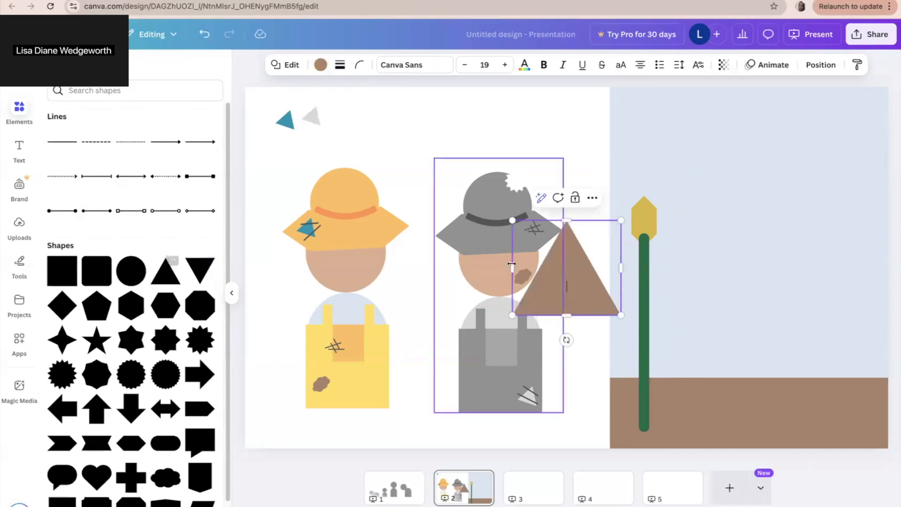
left_click_drag(577, 267, 727, 247)
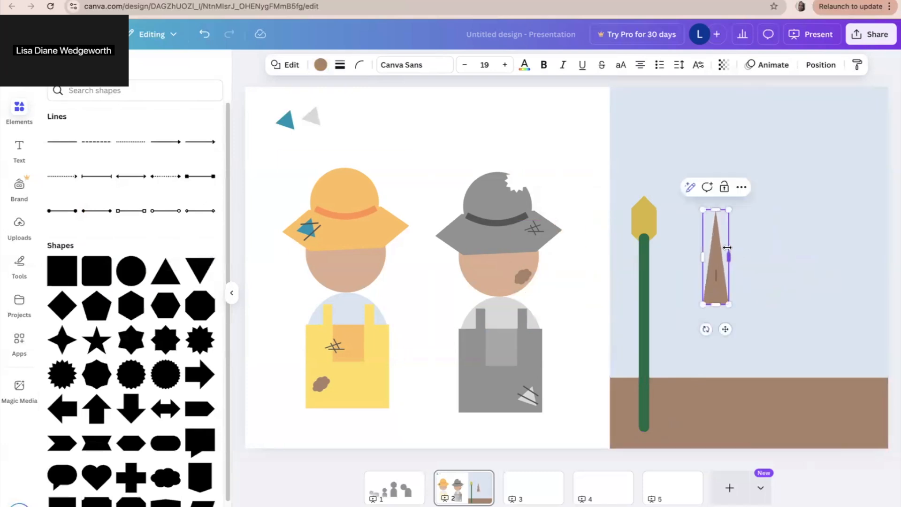
left_click_drag(715, 211, 715, 246)
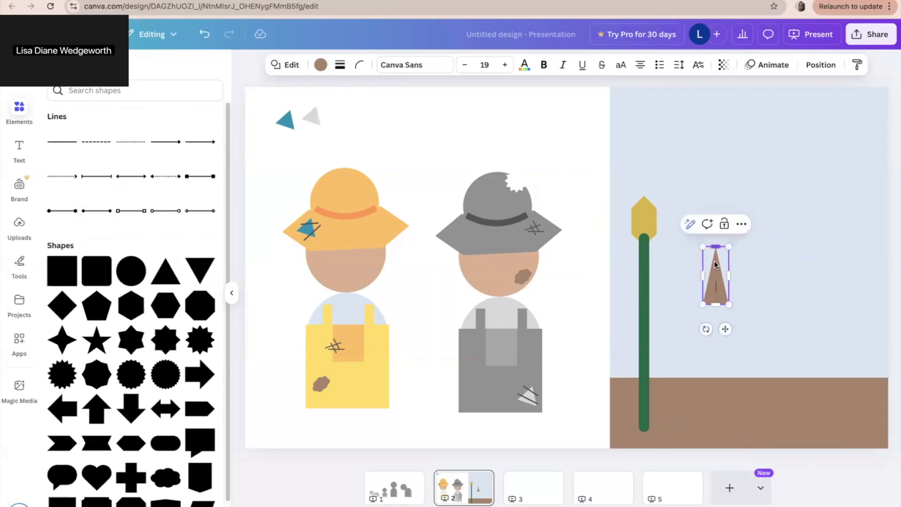
left_click_drag(706, 328, 734, 326)
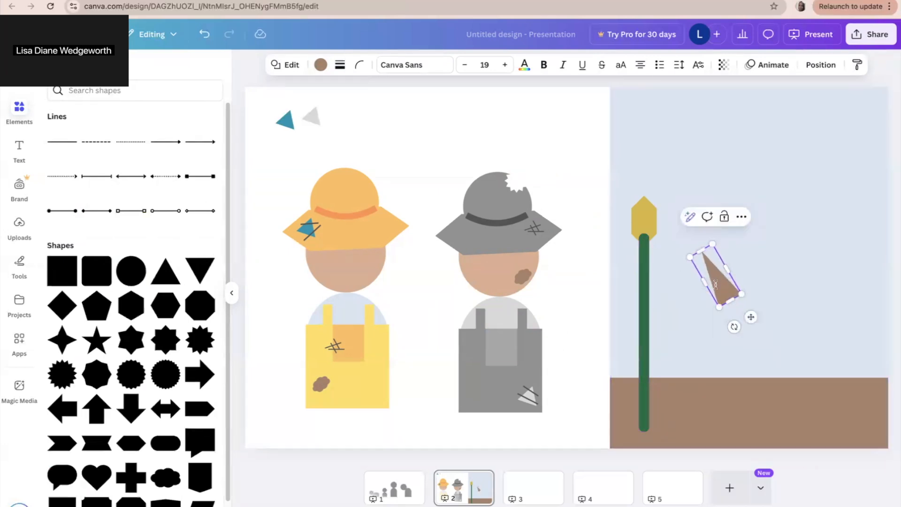
left_click(559, 188)
left_click(592, 184)
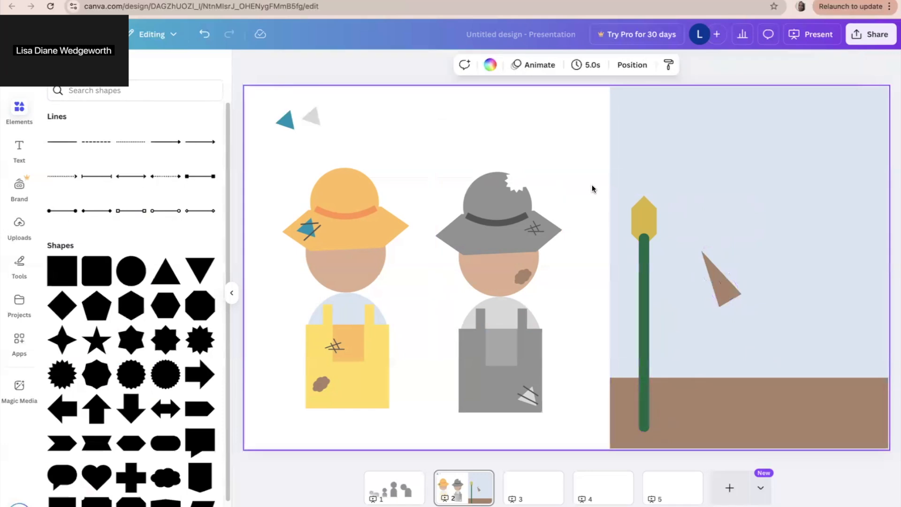
Place the tilted triangle against the left side of the mustard hexagon and color it the stem's dark green
left_click_drag(722, 279, 643, 219)
left_click(321, 65)
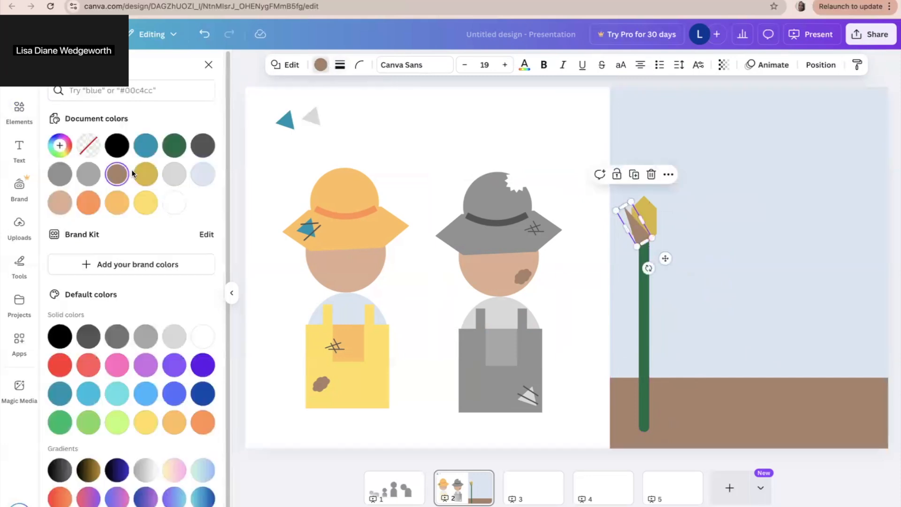
left_click(174, 146)
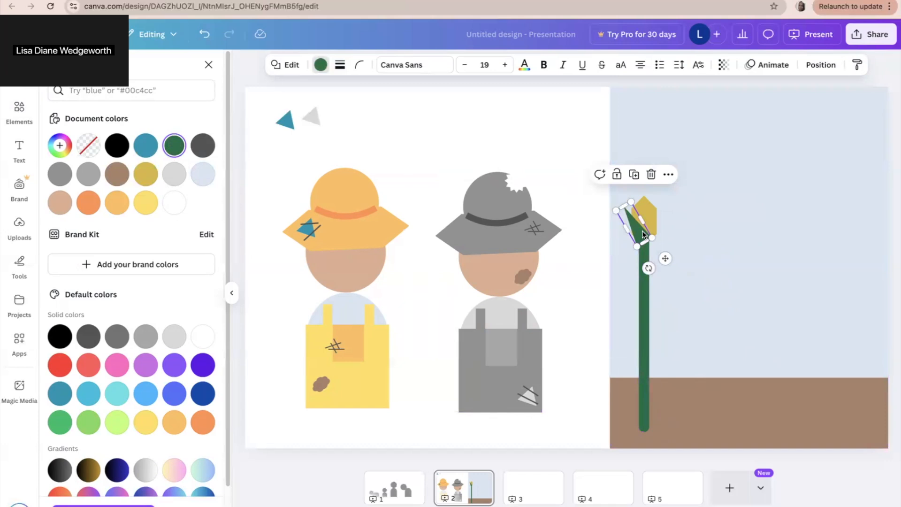
Place a copy of the green leaf, tilted the opposite way, on the hexagon's right side and widen the stem slightly
left_click_drag(648, 268, 648, 233)
left_click(645, 256)
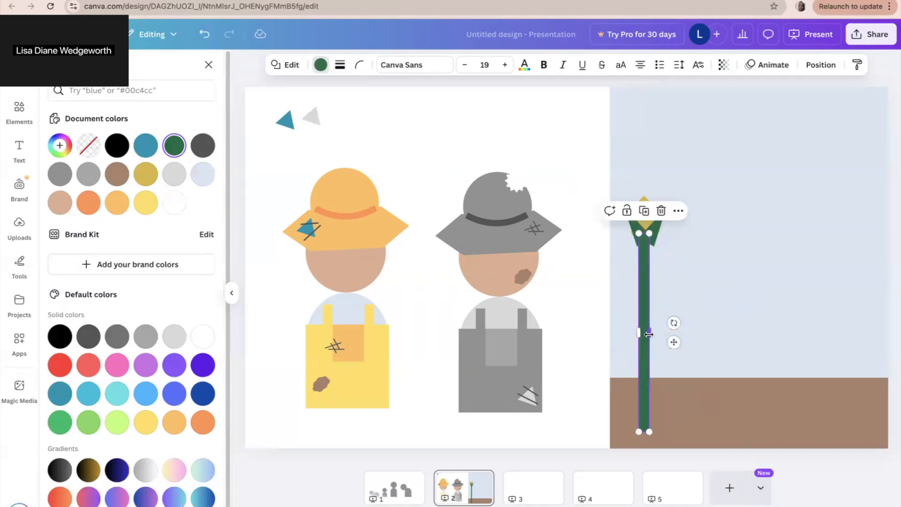
left_click_drag(650, 334, 652, 334)
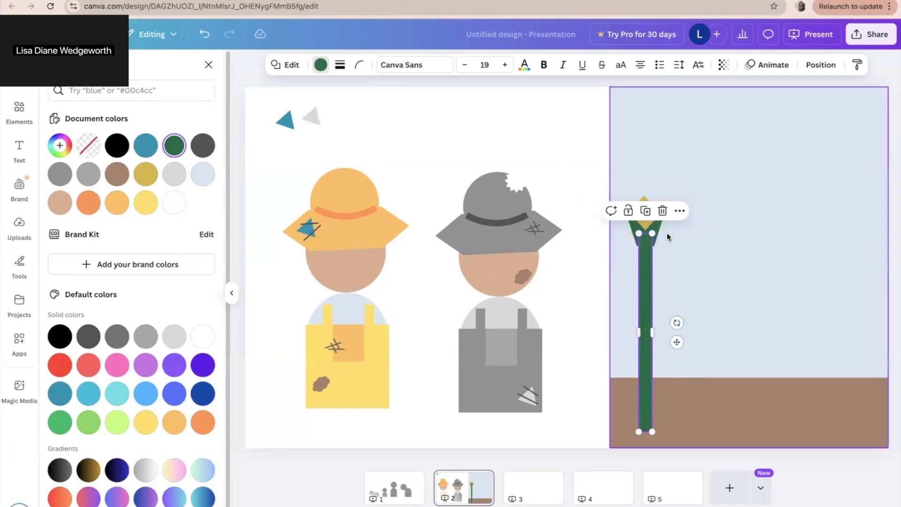
left_click(664, 231)
Recolor the flower's left leaf to the lighter green #1F955D
left_click(637, 222)
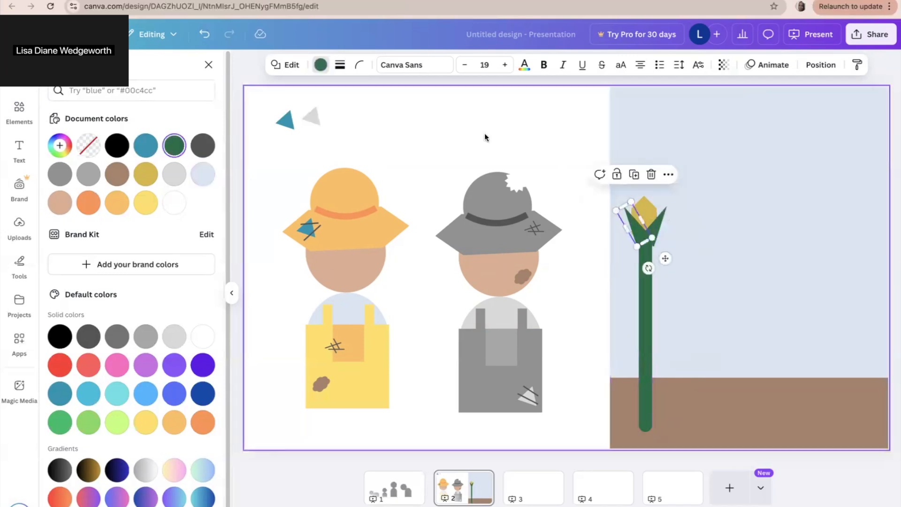
left_click(321, 65)
left_click(320, 64)
left_click(59, 146)
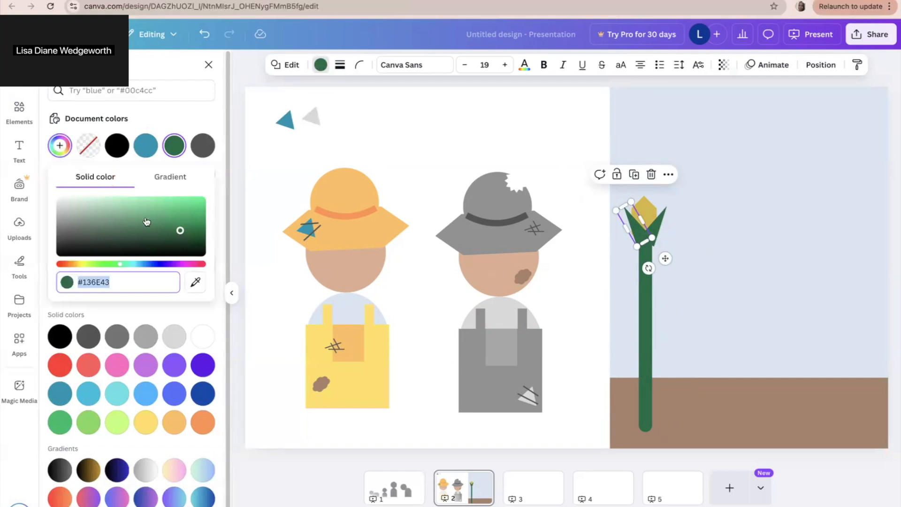
left_click(176, 225)
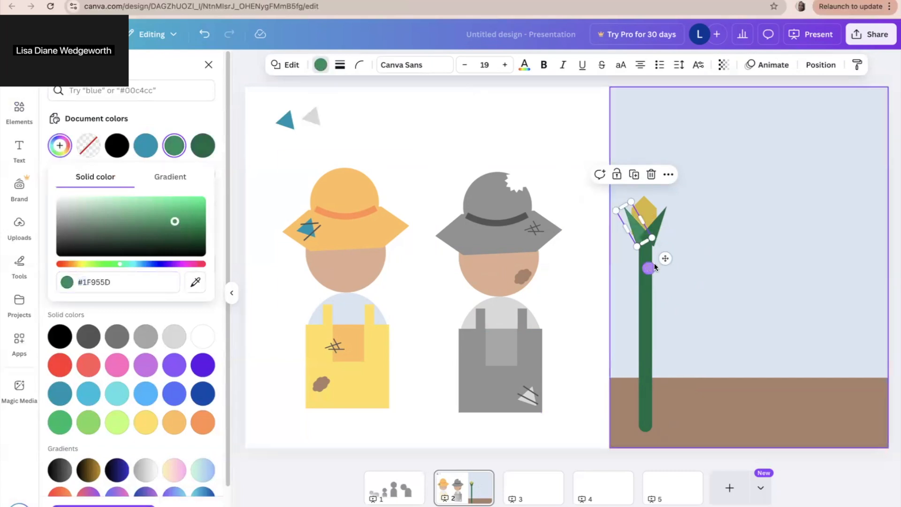
left_click(686, 258)
Group the mustard hexagon, both green leaves and the stem into a single flower
left_click(642, 213)
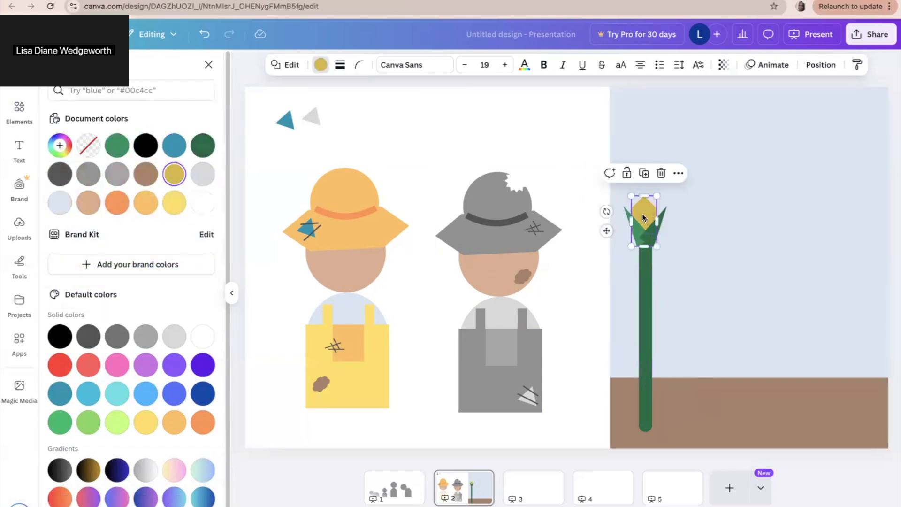
left_click(637, 225, "shift")
left_click(652, 235, "shift")
left_click(647, 263, "shift")
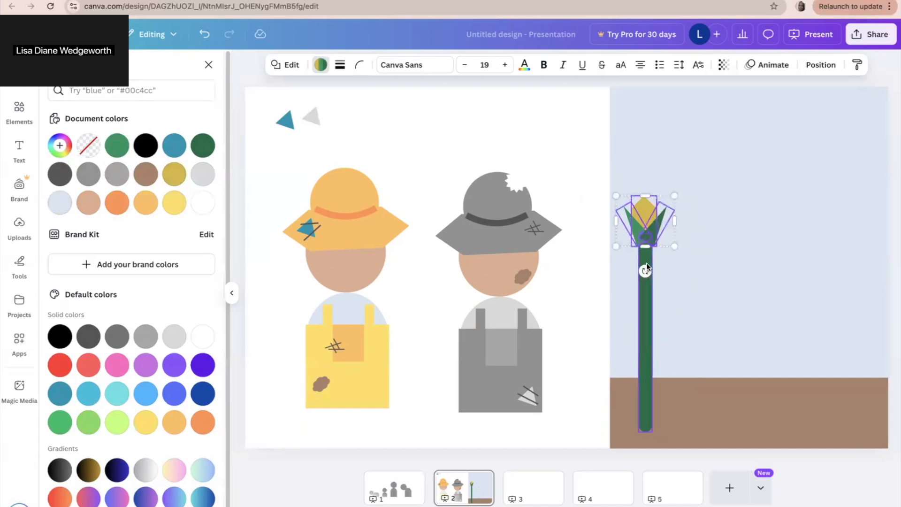
left_click(610, 173)
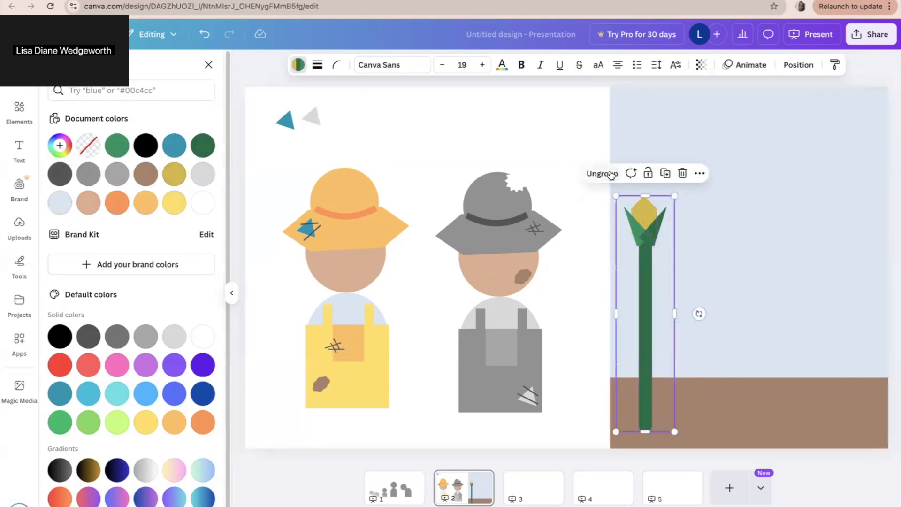
Place a copy of the flower at the background's right edge, then shrink the original and raise it along the left edge
left_click_drag(652, 264, 868, 262)
double_click(652, 218)
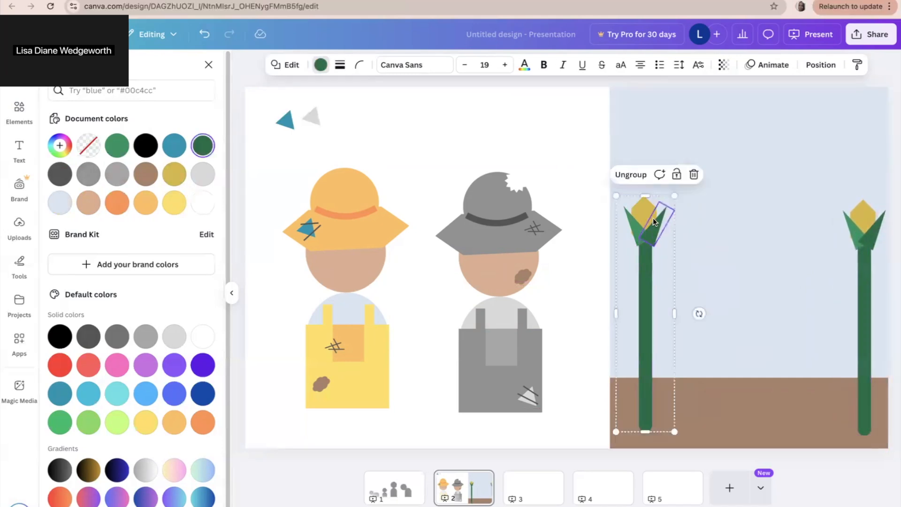
left_click_drag(673, 195, 666, 231)
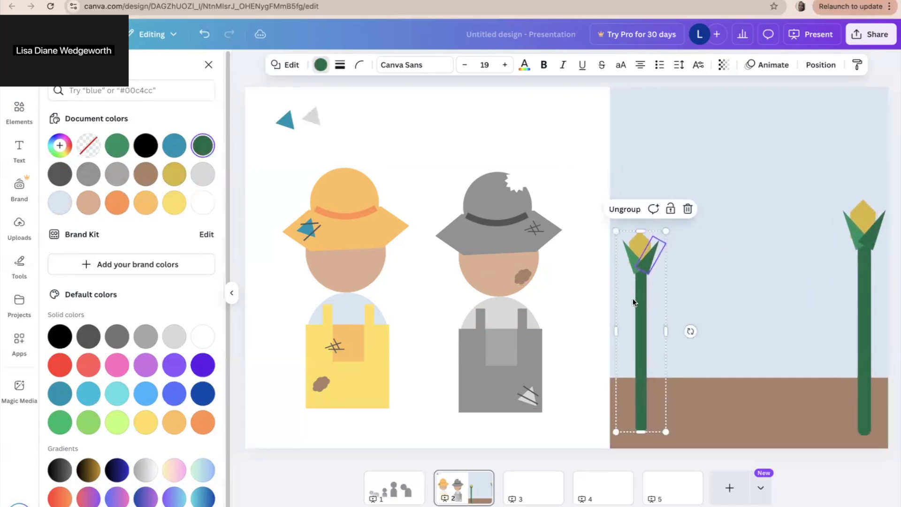
left_click_drag(638, 296, 629, 268)
left_click_drag(859, 349, 863, 356)
Duplicate the gray figure, try the copy between the two flowers and pull it back toward the white area
left_click(515, 253)
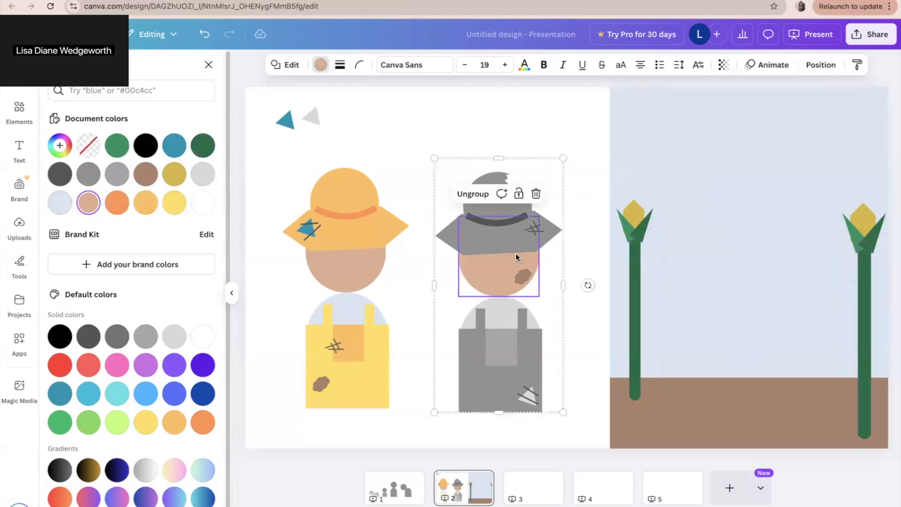
left_click(542, 97)
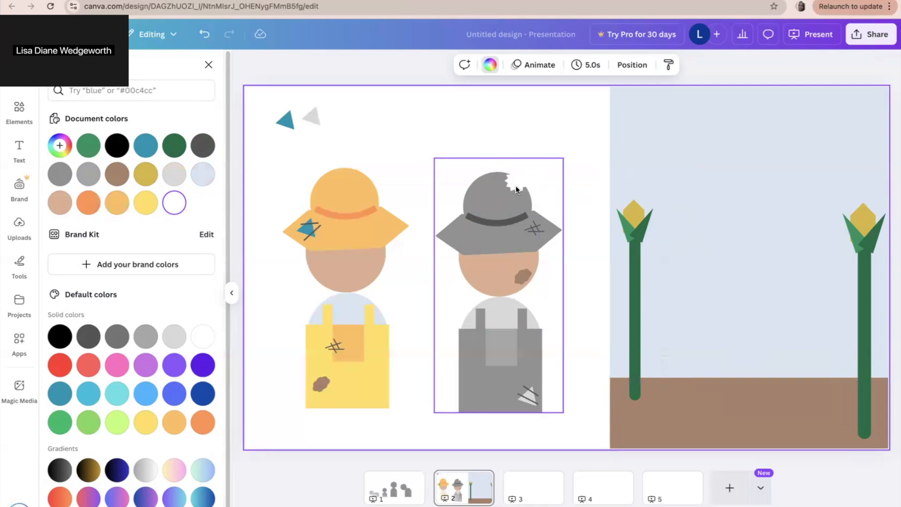
left_click(510, 204)
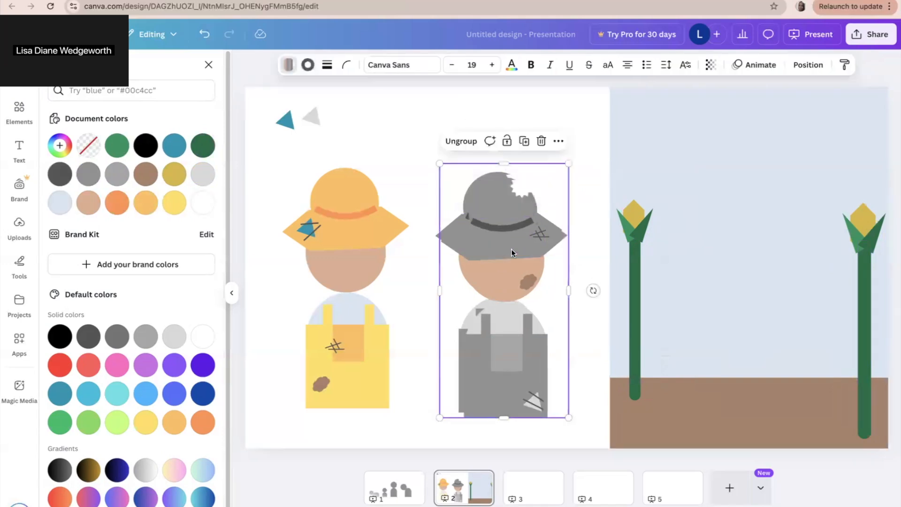
left_click_drag(511, 252, 755, 260)
left_click(581, 138)
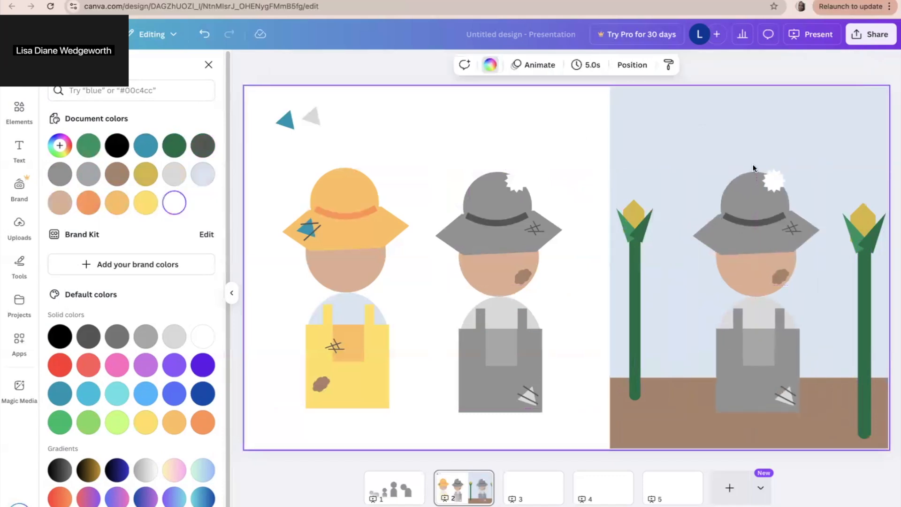
double_click(776, 185)
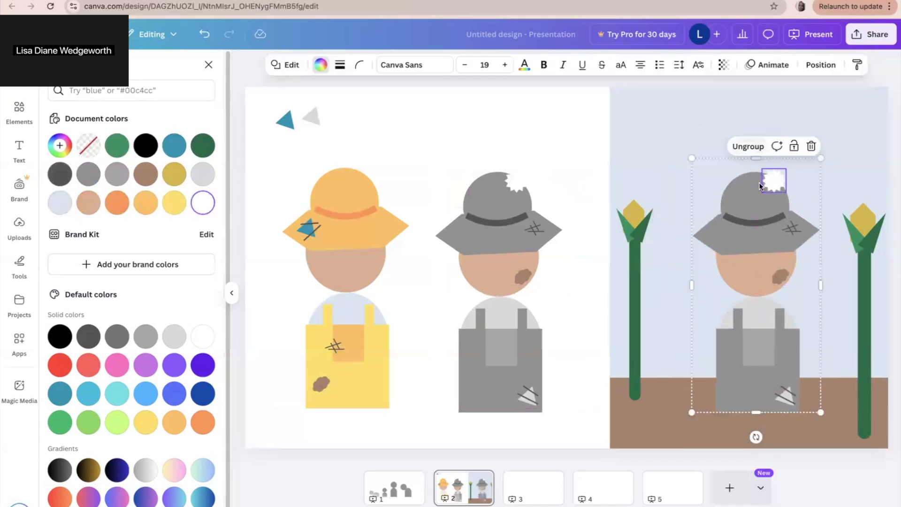
left_click_drag(760, 223, 585, 165)
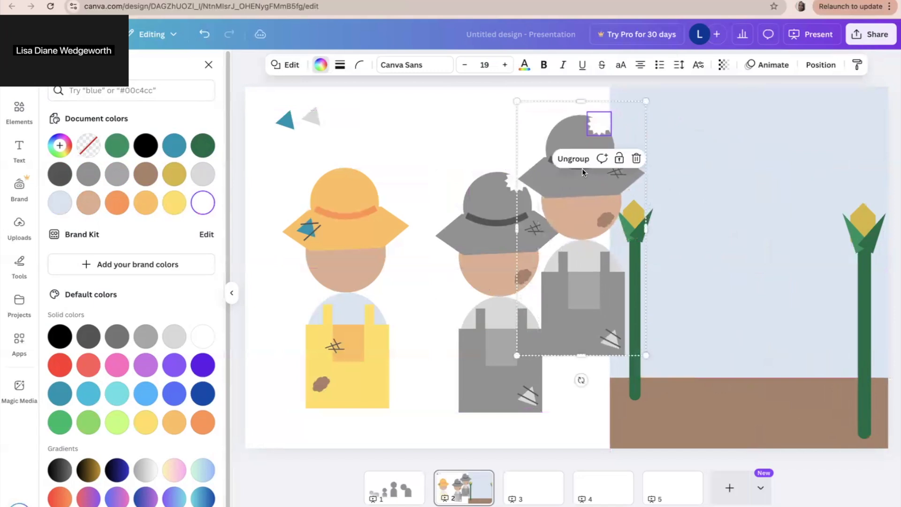
Shrink the yellow figure and the original gray figure and stack them along the page's left edge
left_click(374, 234)
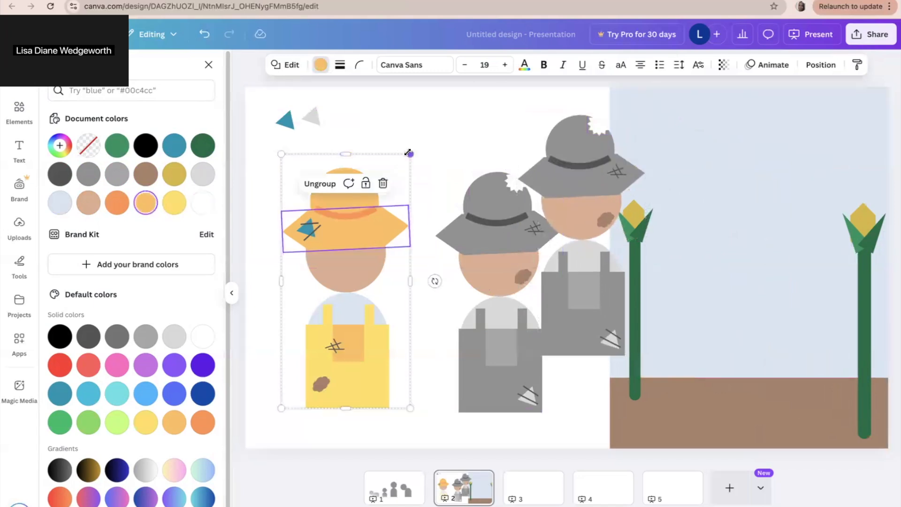
left_click_drag(415, 148, 304, 309)
left_click_drag(303, 365, 283, 210)
left_click_drag(449, 287, 346, 300)
left_click_drag(414, 157, 352, 280)
left_click_drag(341, 350, 312, 350)
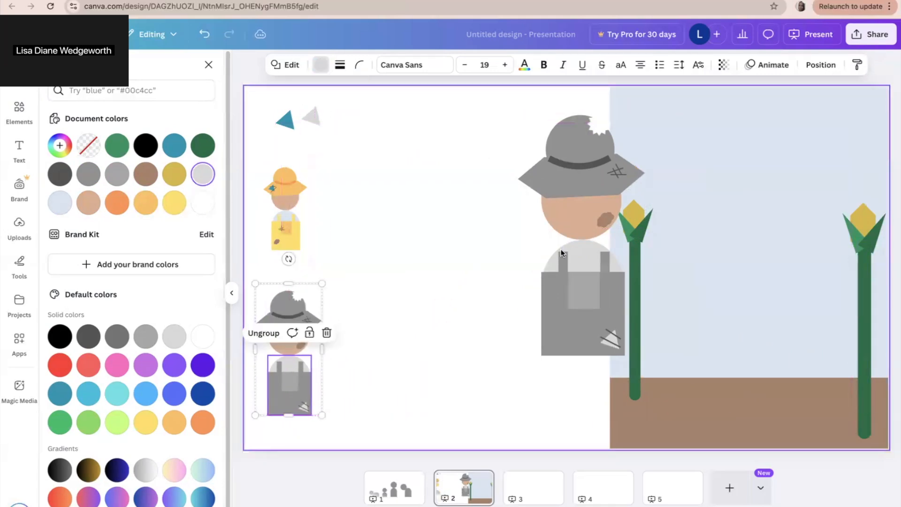
Move the large gray copy onto the white area, ungroup it and recolor its hat's white burst to the sky's pale blue
left_click_drag(593, 266, 500, 297)
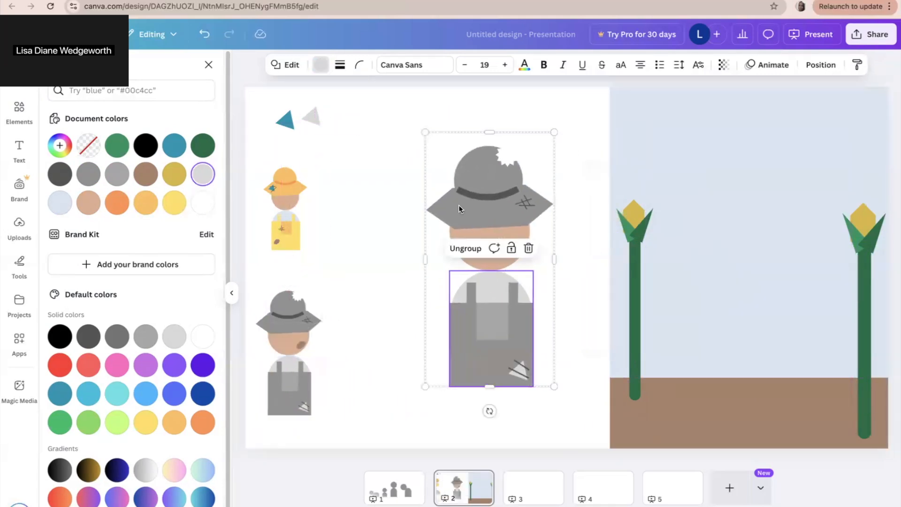
left_click(461, 249)
left_click(551, 121)
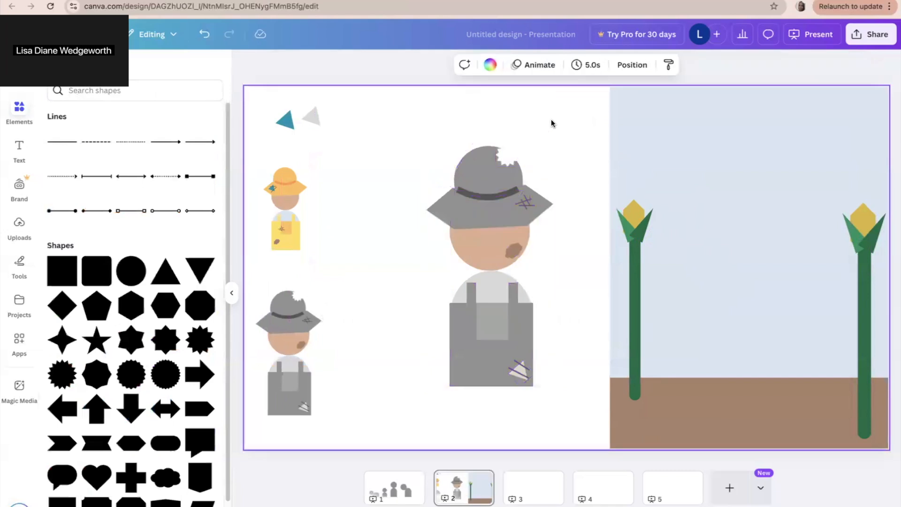
left_click(507, 153)
left_click(321, 66)
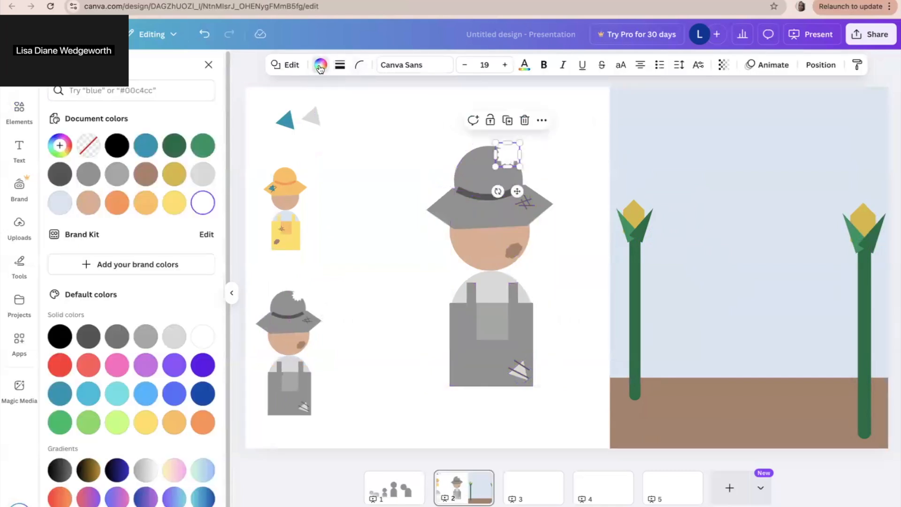
left_click(60, 203)
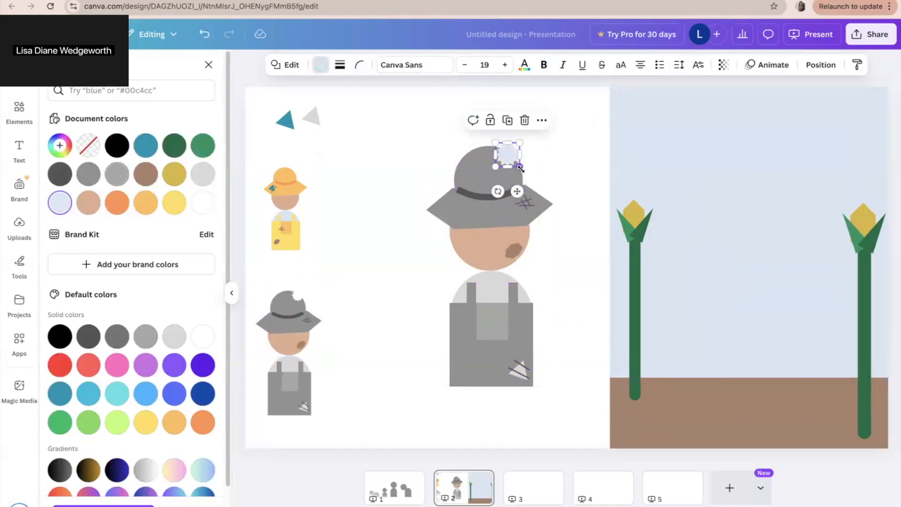
left_click(416, 153)
Group all parts of the large gray figure and place it between the two flowers on the sky-and-ground background
left_click_drag(441, 136, 563, 399)
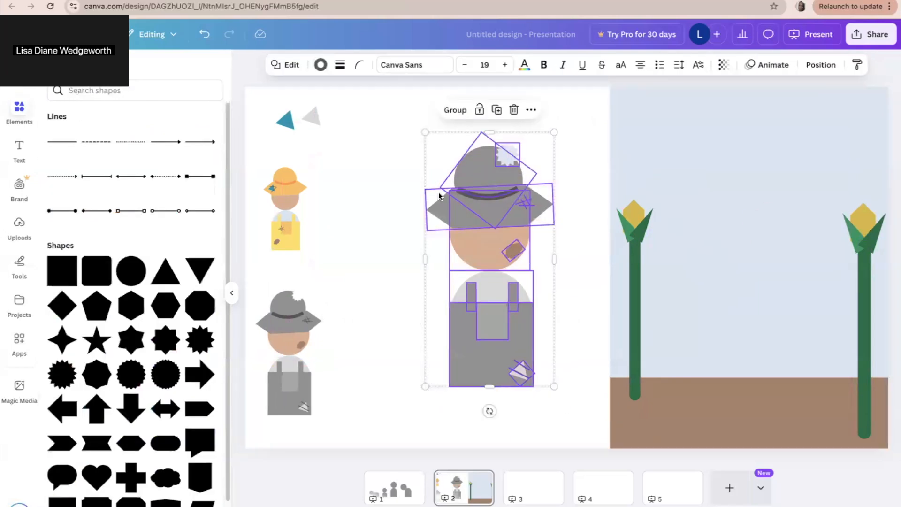
left_click(453, 111)
left_click_drag(483, 260, 733, 281)
left_click(536, 232)
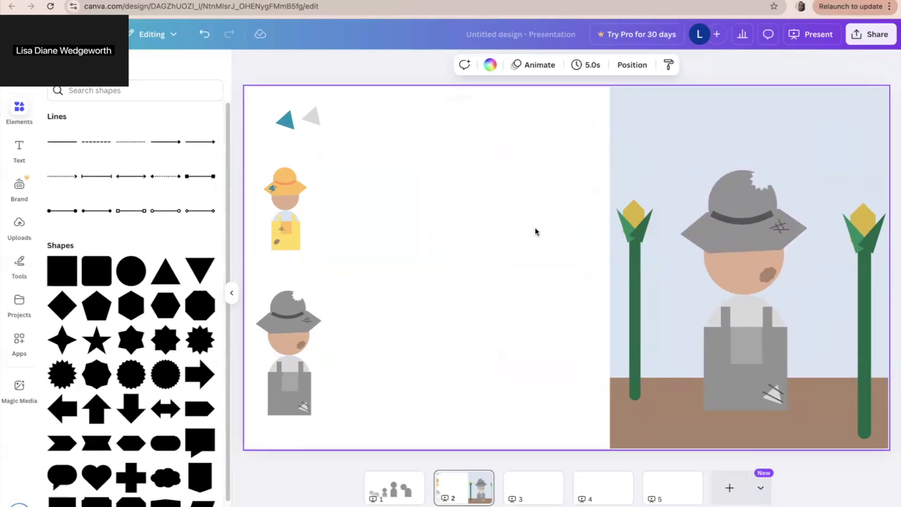
Enlarge the small yellow and gray figures to matching heights and line them up side by side on the white area
left_click_drag(262, 346, 358, 211)
left_click(287, 202)
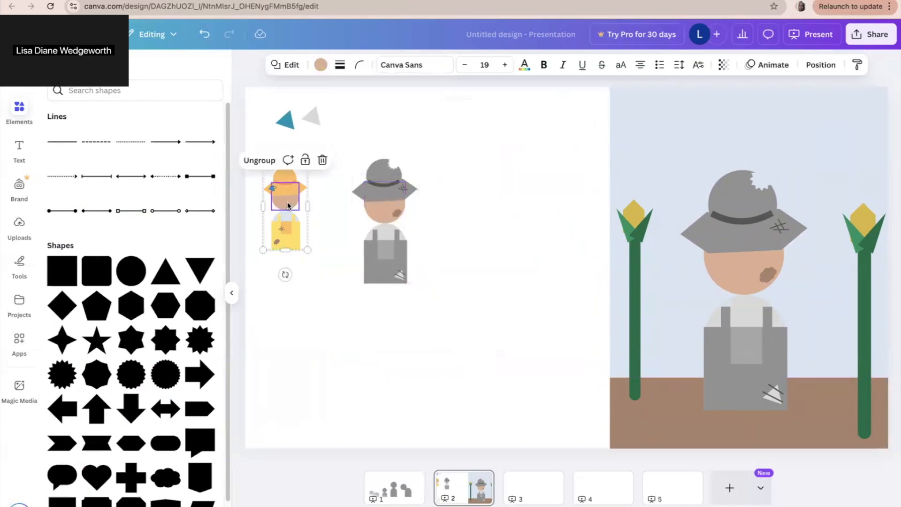
left_click_drag(308, 252, 374, 382)
left_click_drag(307, 365, 285, 343)
left_click(401, 261)
left_click_drag(401, 261, 412, 341)
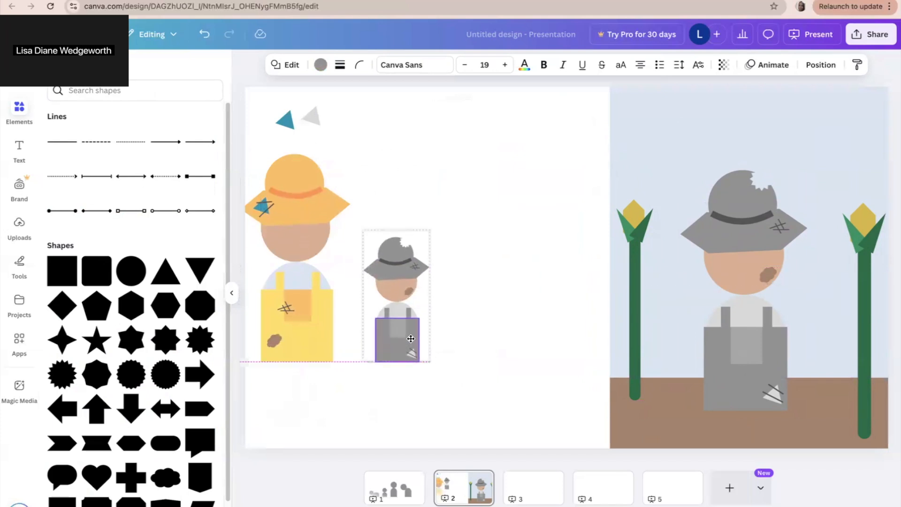
left_click_drag(427, 231, 465, 140)
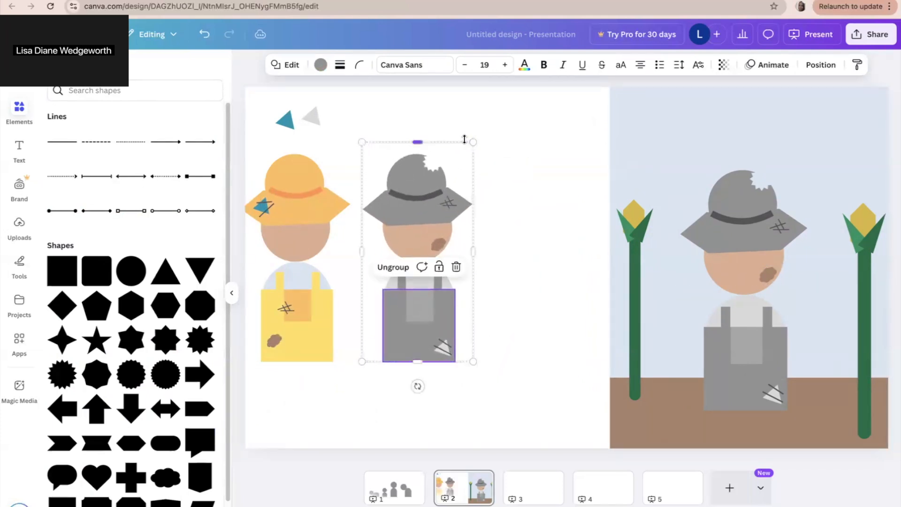
Move the two loose triangles to the white area's upper right corner and shrink the yellow figure into its upper left corner
left_click_drag(285, 120, 579, 115)
left_click_drag(315, 118, 551, 101)
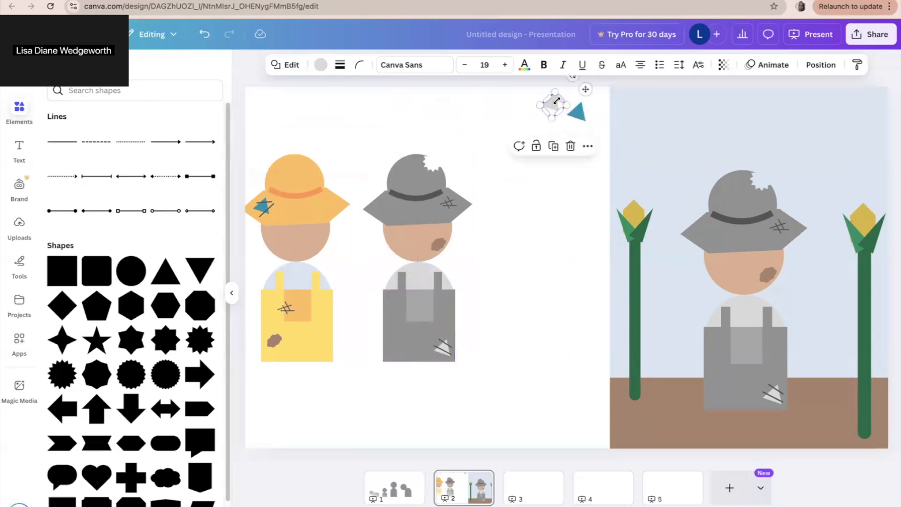
left_click_drag(310, 195, 314, 150)
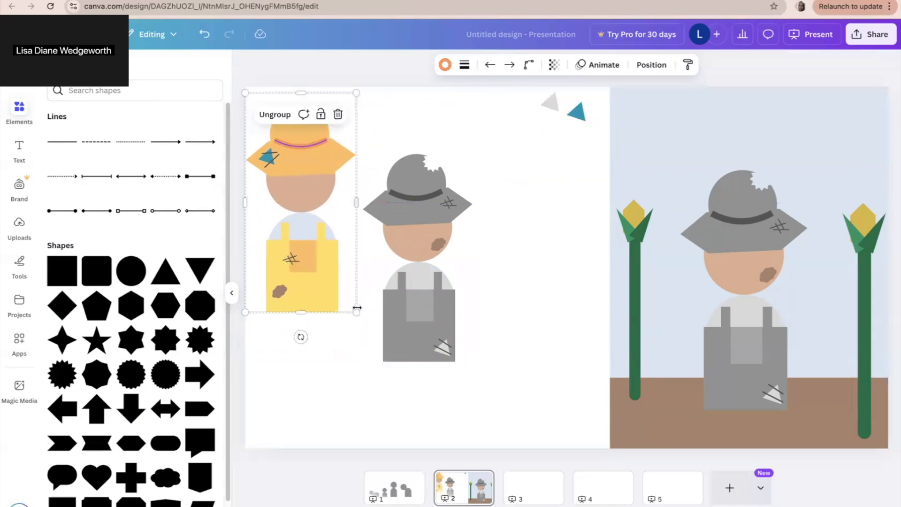
left_click_drag(356, 311, 311, 231)
left_click_drag(282, 197, 291, 212)
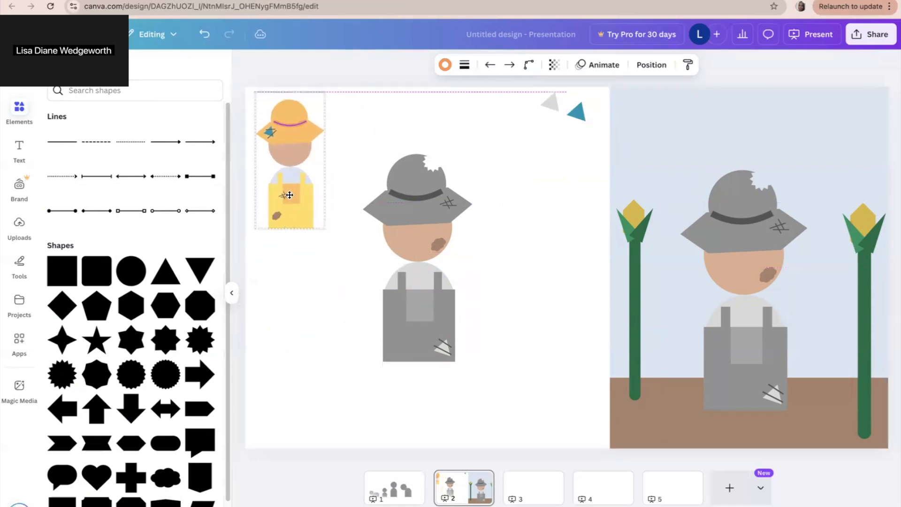
Shrink the gray figure into the lower left corner, duplicate it and slightly enlarge the yellow figure above it
left_click_drag(402, 259, 326, 304)
left_click_drag(396, 403, 316, 398)
key("ctrl+d")
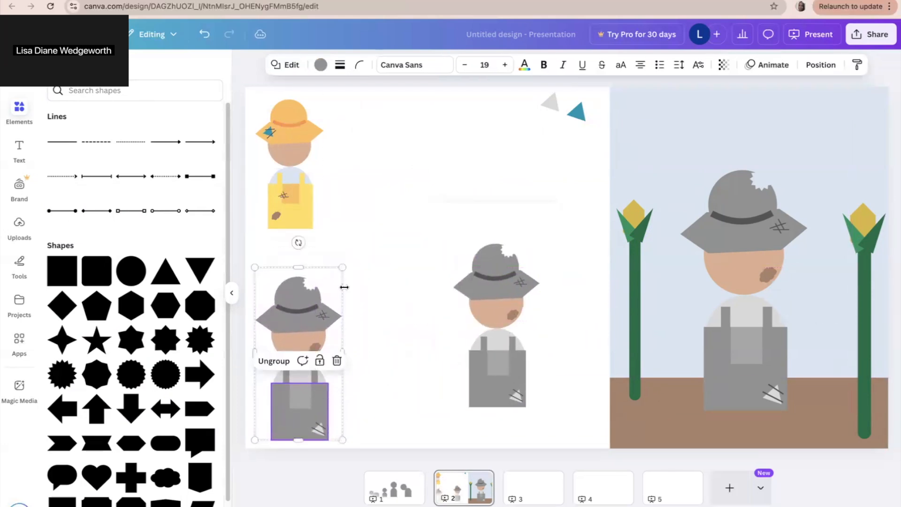
left_click(295, 205)
left_click_drag(324, 230, 347, 251)
left_click_drag(302, 209, 320, 210)
Enlarge the new gray copy in the middle of the page, ungroup it and delete the white burst from its hat
left_click(514, 343)
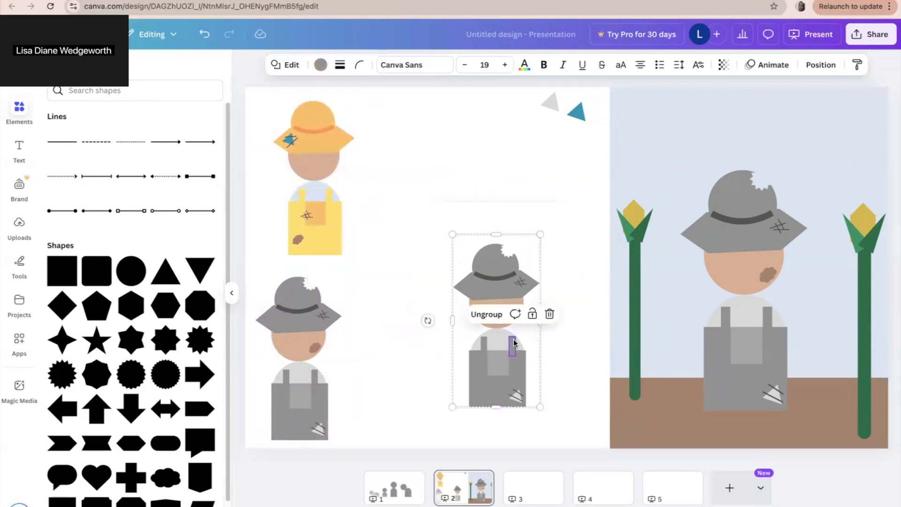
left_click_drag(452, 233, 406, 142)
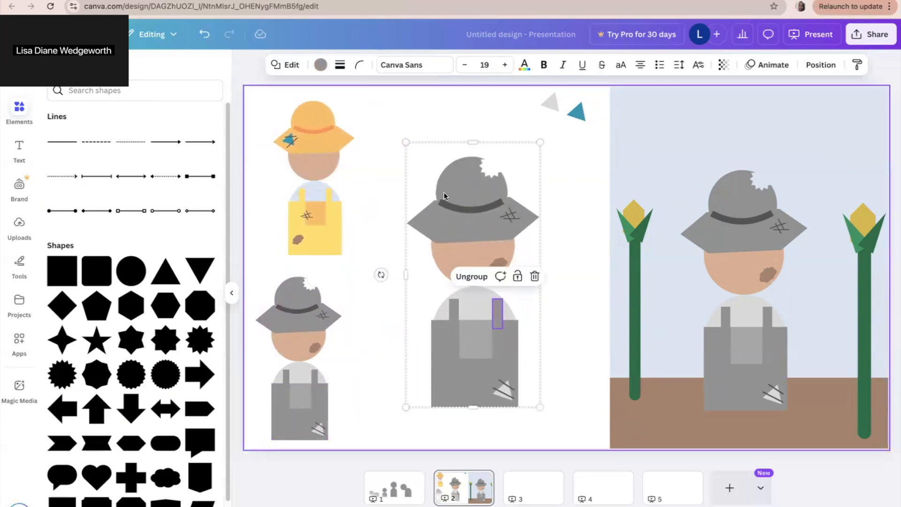
left_click(578, 266)
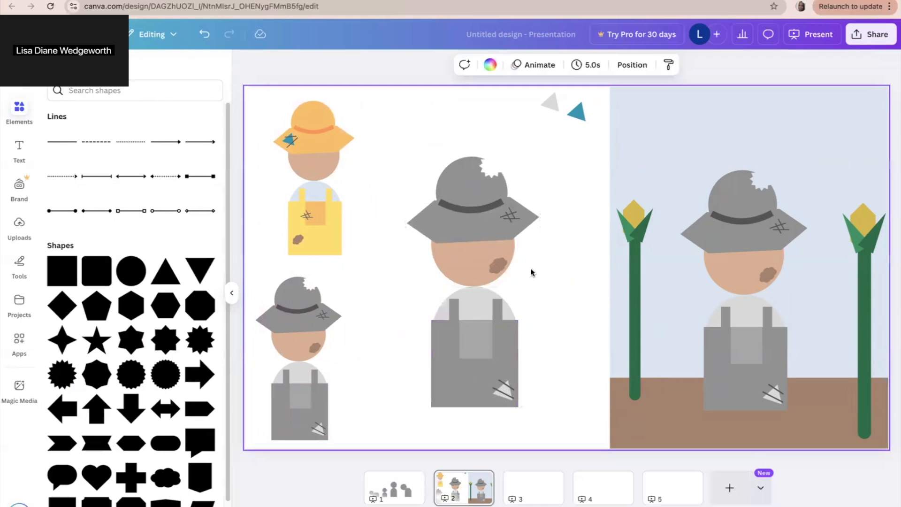
left_click(507, 266)
left_click(471, 227)
left_click(562, 189)
left_click(490, 163)
key("Delete")
left_click(553, 151)
Delete the brown cheek patch and the triangle patch with its lines from the middle figure's face and overalls
left_click(496, 268)
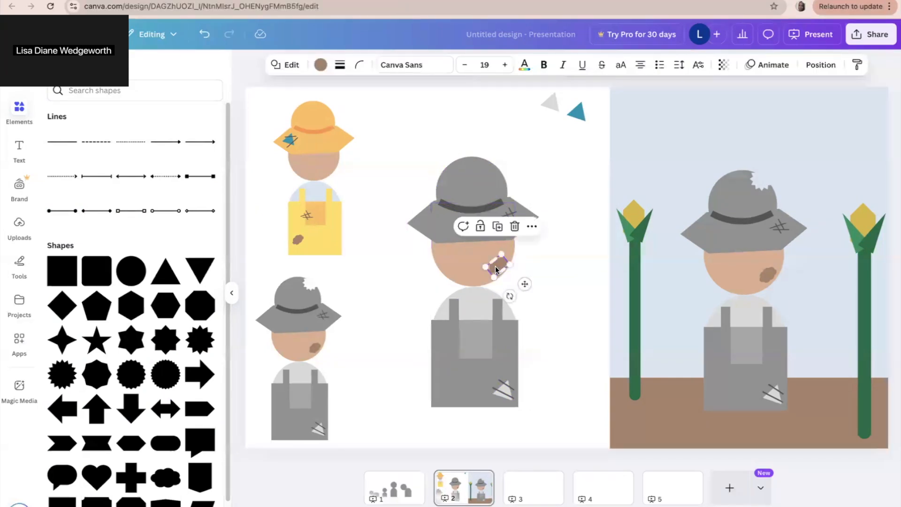
key("Delete")
left_click(553, 263)
left_click(506, 388)
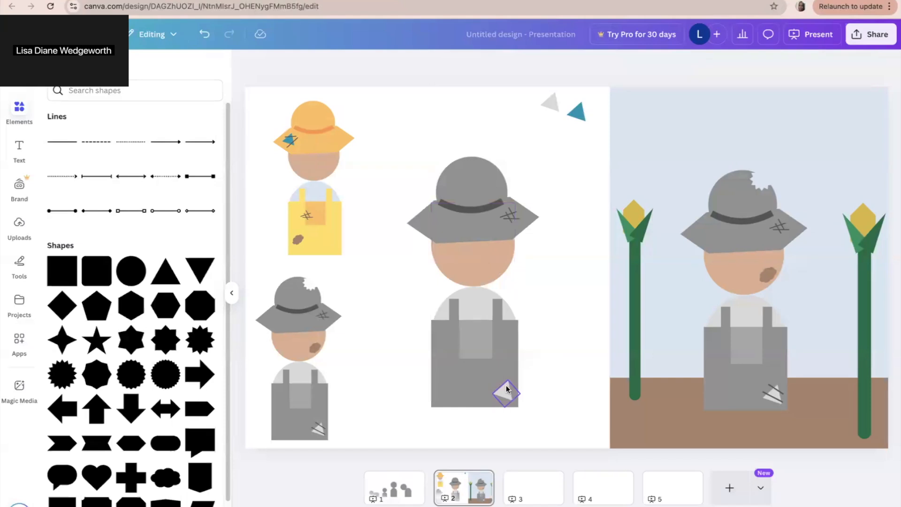
Delete all the crossed stitch lines from the brim of the middle figure's hat
left_click(507, 219)
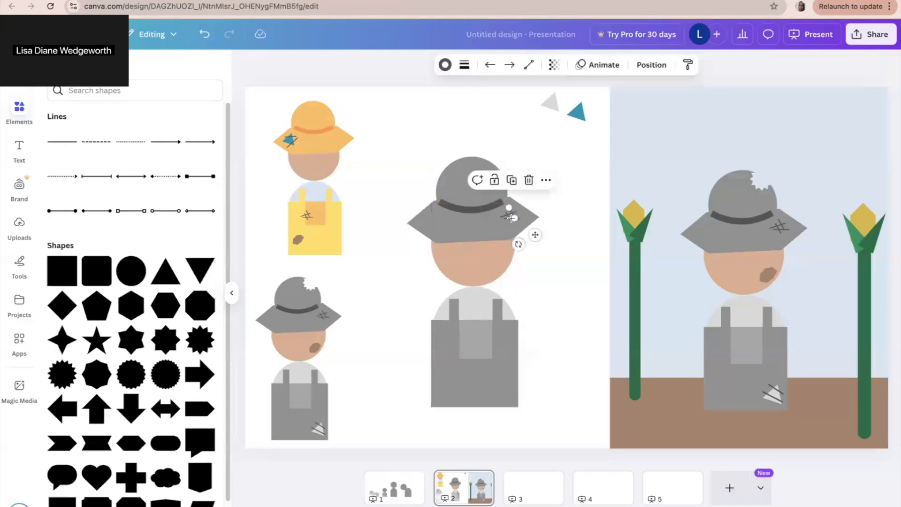
key("Delete")
left_click(509, 218)
key("Delete")
left_click(507, 216)
key("Delete")
left_click(509, 217)
key("Delete")
left_click(559, 289)
left_click(478, 306)
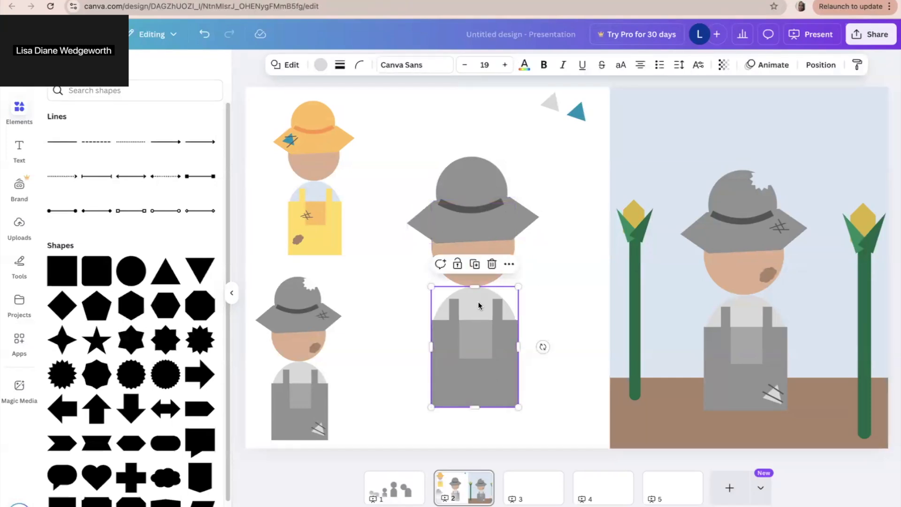
left_click(448, 346)
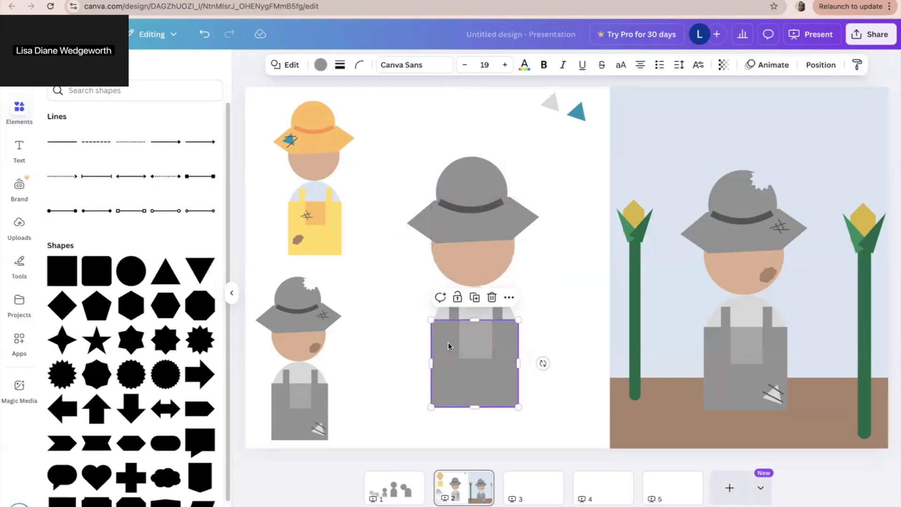
left_click(553, 330)
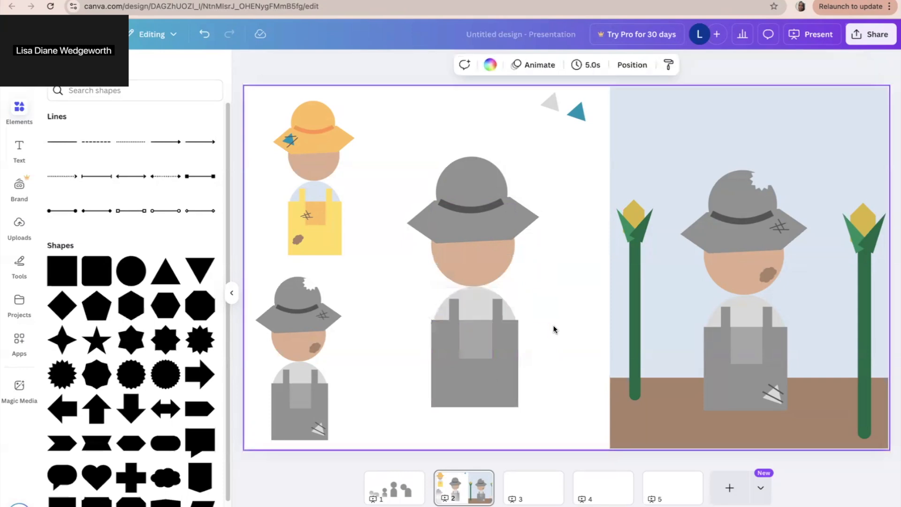
left_click(14, 111)
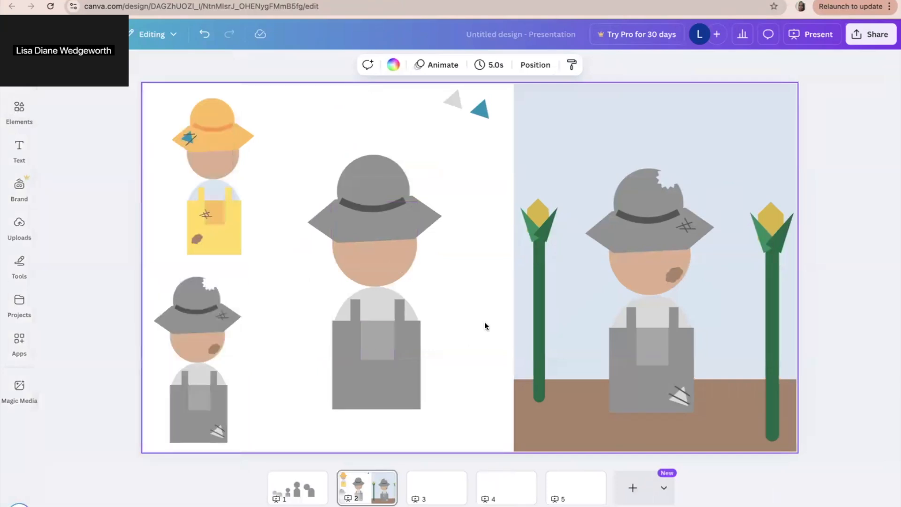
left_click(16, 105)
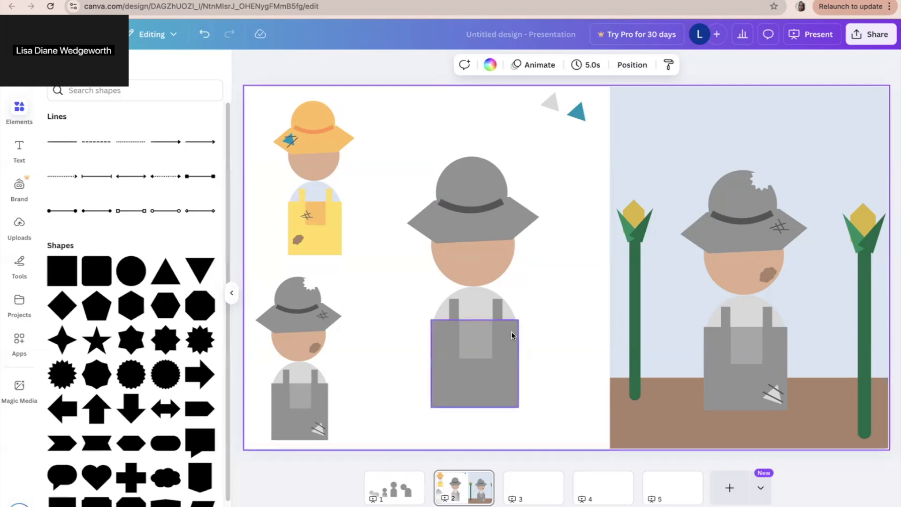
Delete both overall straps from the middle figure
left_click(497, 311)
left_click_drag(497, 312, 384, 313)
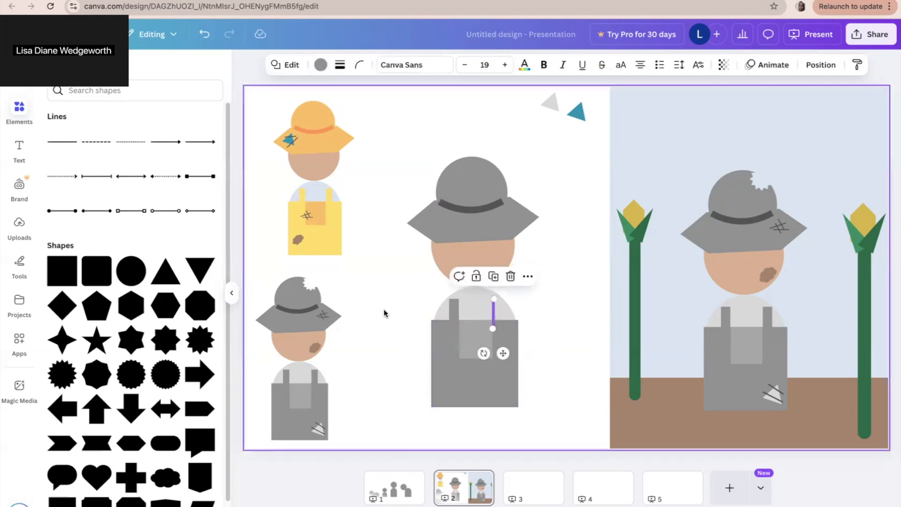
left_click(492, 312)
left_click(492, 311)
key("Delete")
left_click(455, 308)
key("Delete")
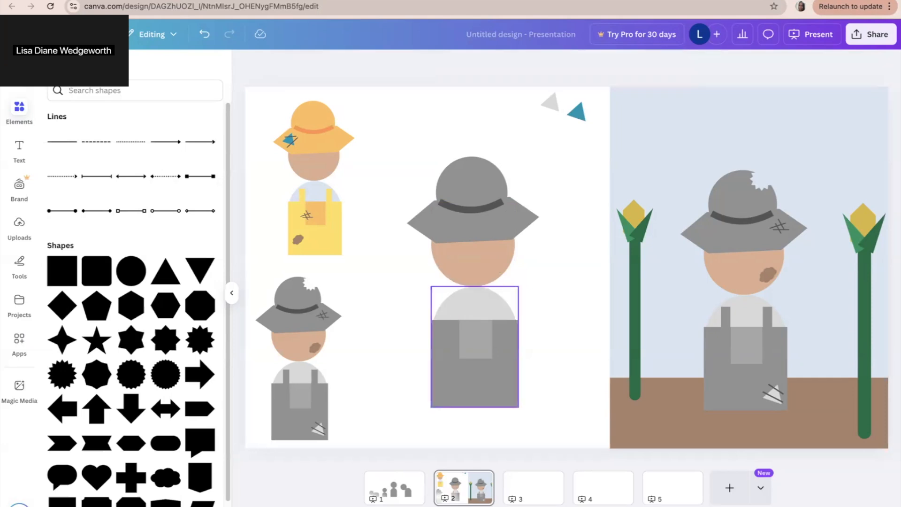
Move the bib square off the middle figure to its lower left and lower the overalls' upper edge to form trousers
left_click(473, 336)
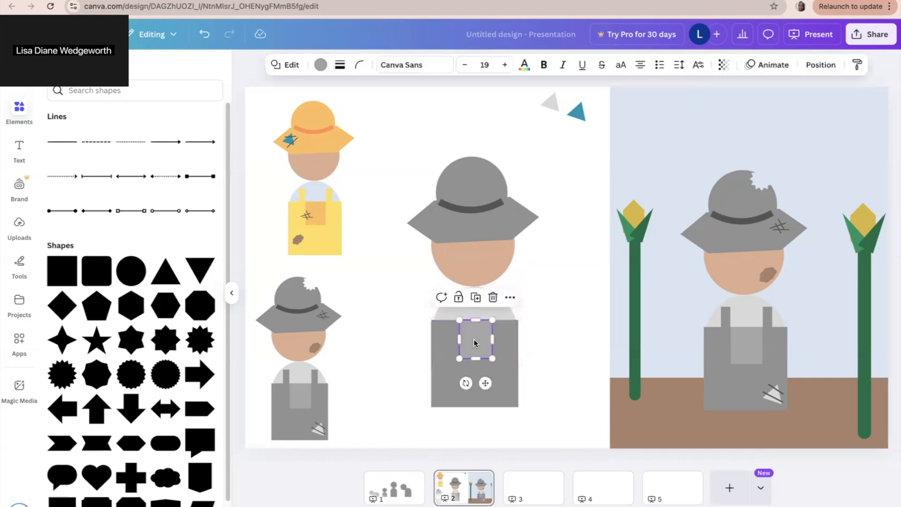
left_click_drag(474, 339, 360, 373)
left_click(469, 350)
left_click_drag(474, 324, 475, 353)
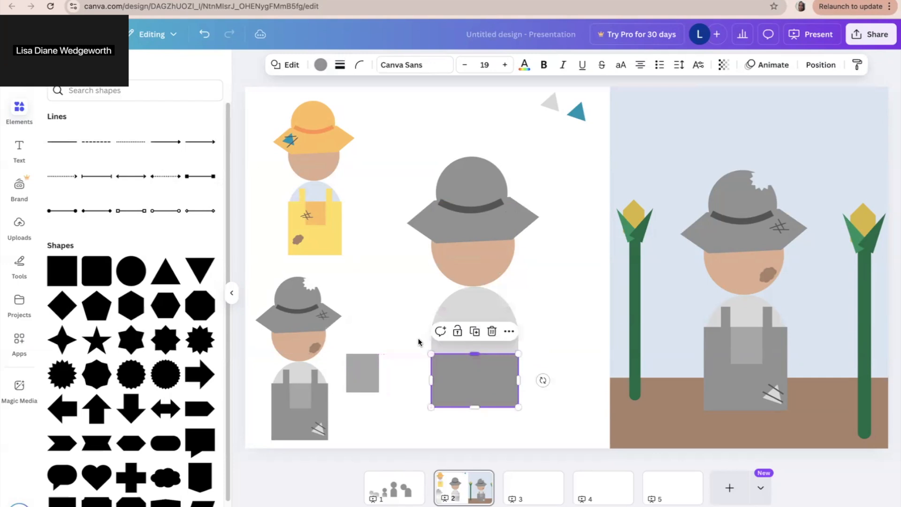
Recolor the middle figure's light gray torso to the blue #205FB5
left_click(470, 300)
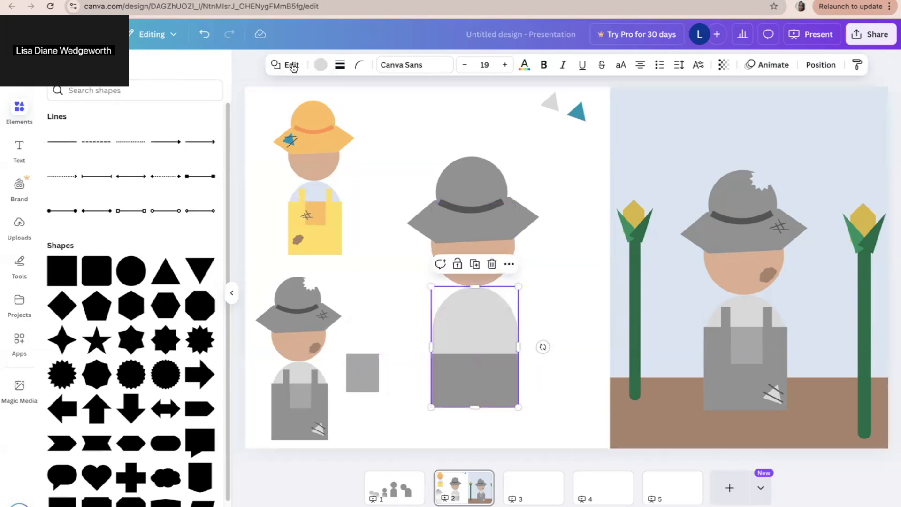
left_click(320, 65)
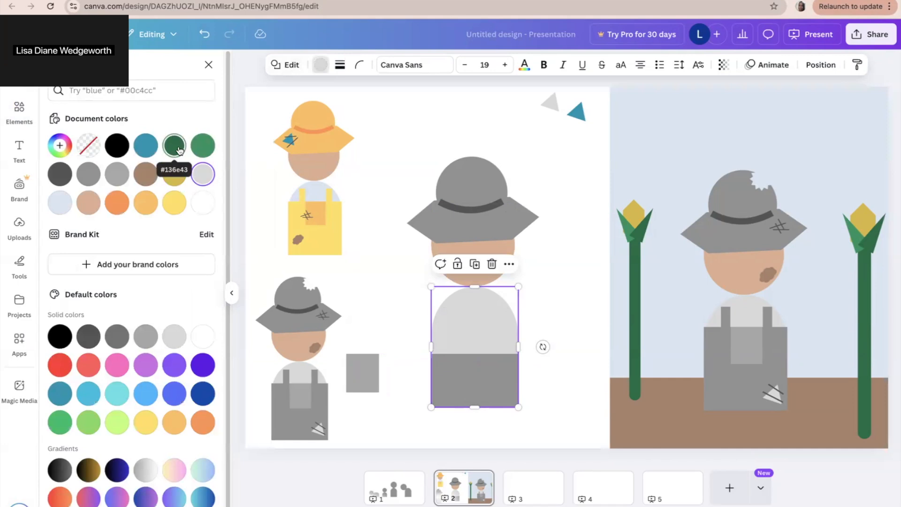
left_click(202, 393)
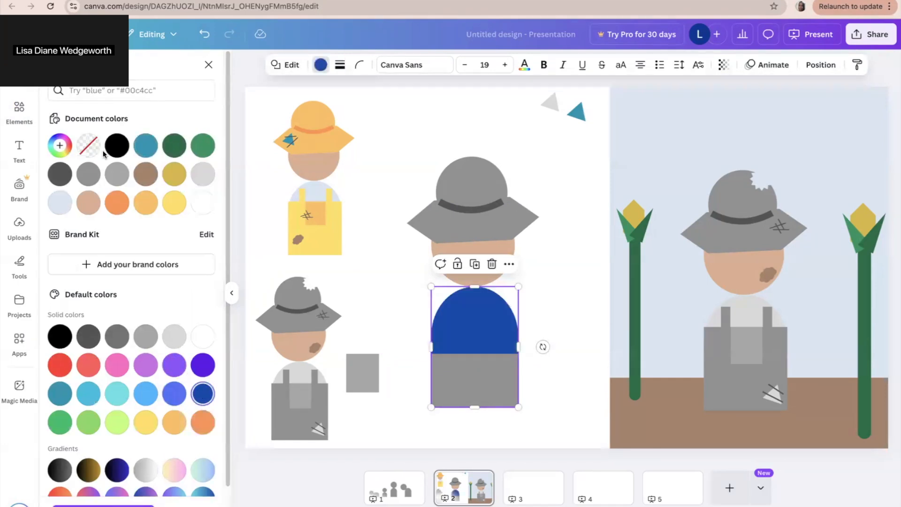
left_click(60, 145)
left_click(173, 230)
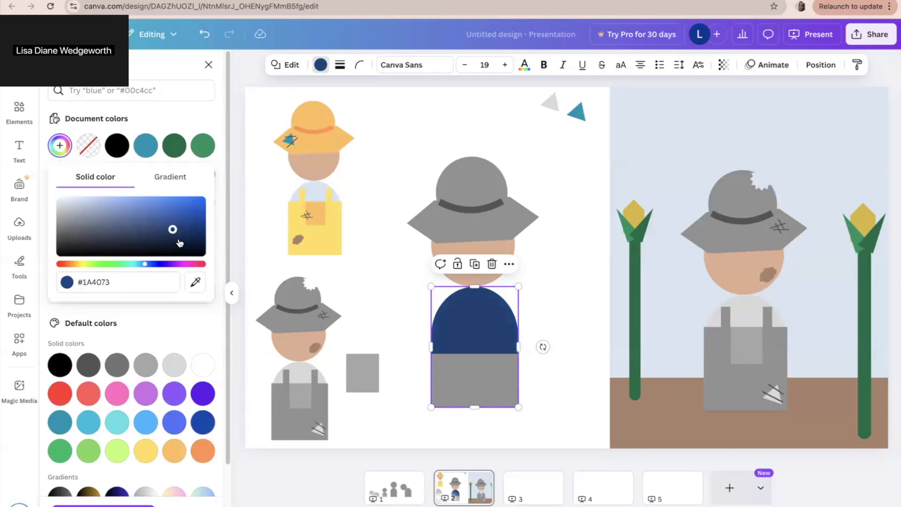
left_click(484, 371)
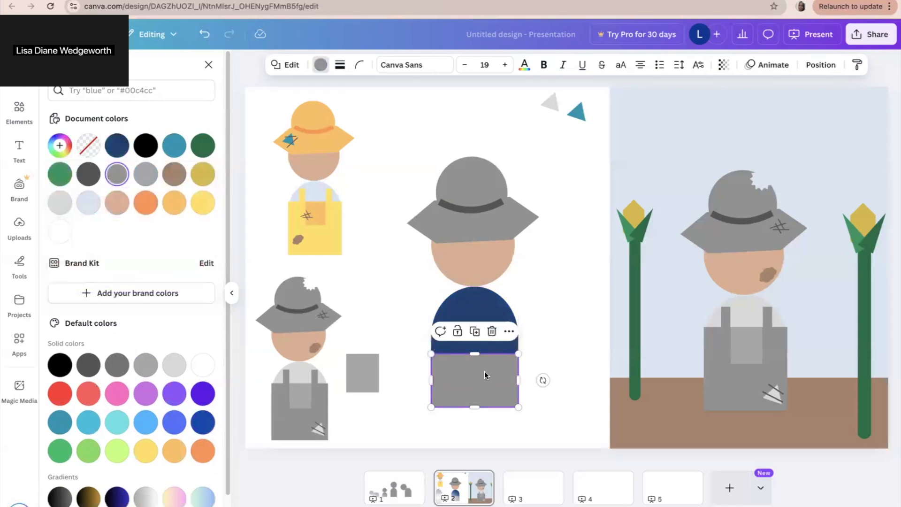
left_click(483, 305)
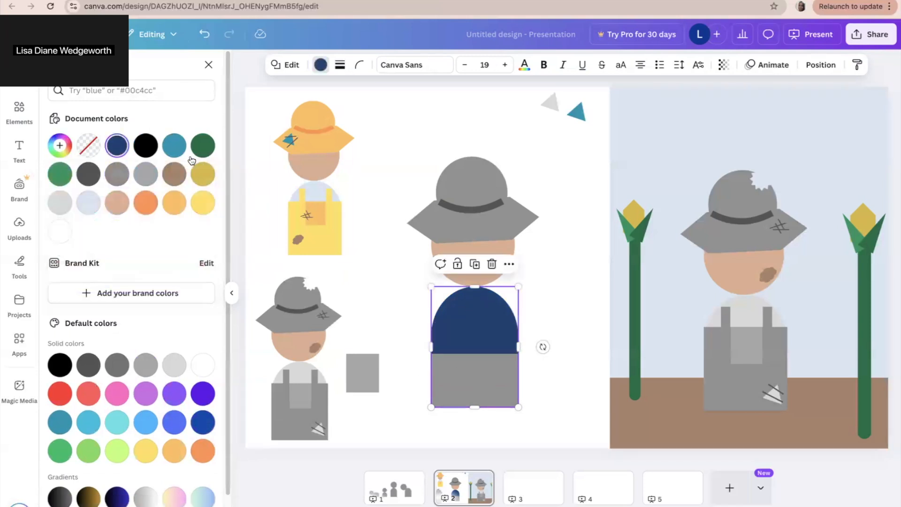
left_click(60, 145)
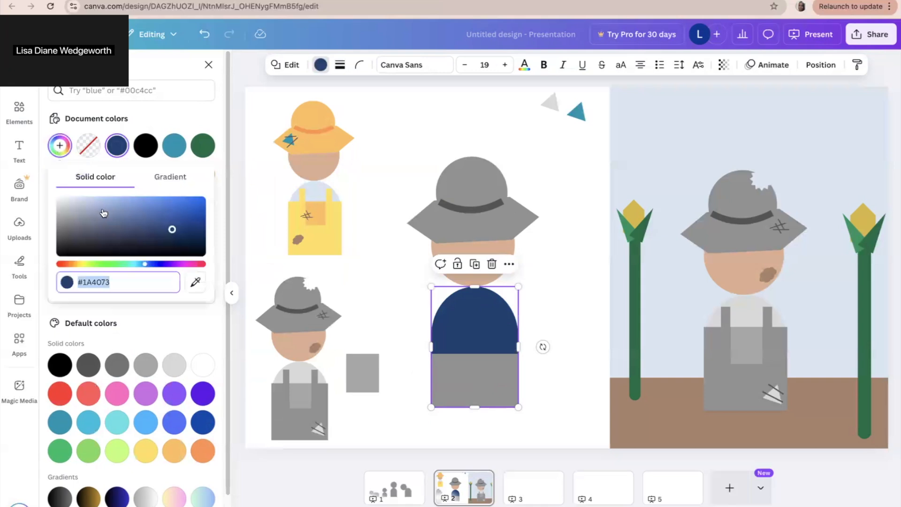
left_click_drag(170, 226, 180, 213)
Recolor the middle figure's gray trousers to a very dark navy blue
left_click(495, 368)
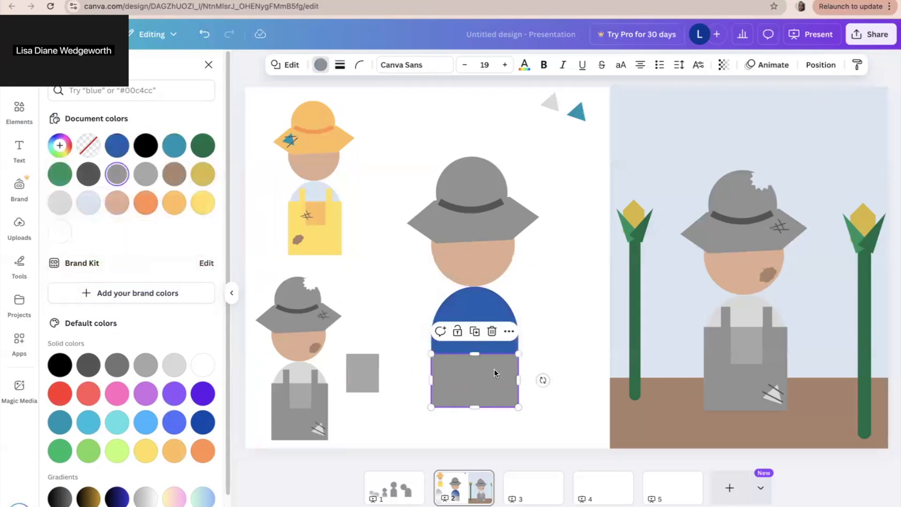
left_click(117, 145)
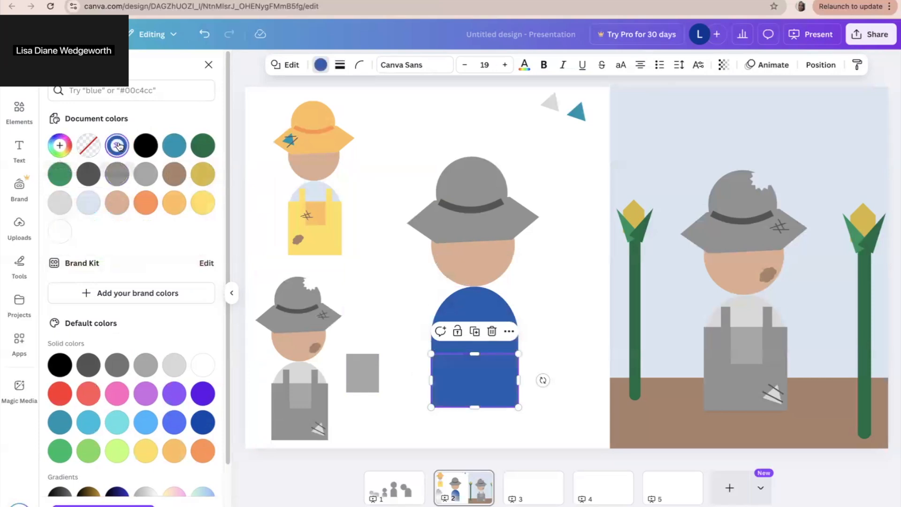
left_click(67, 139)
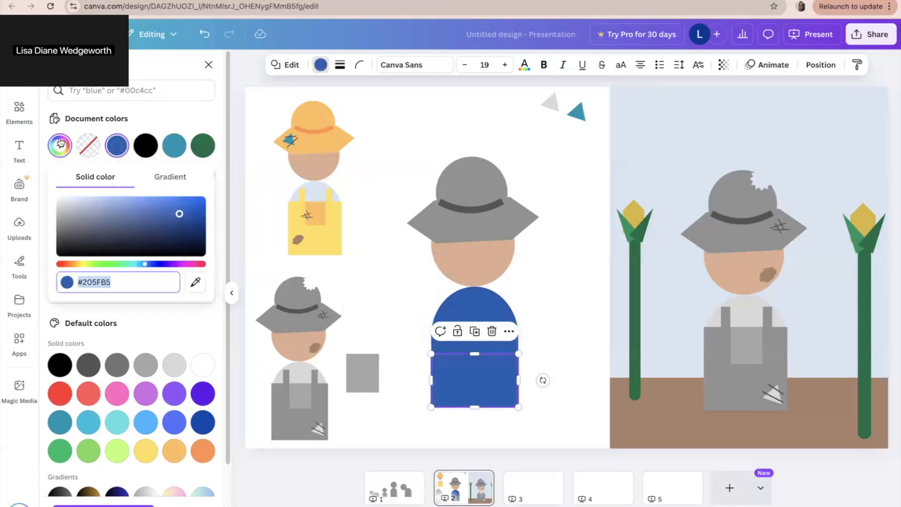
left_click(178, 237)
mouse_move(178, 238)
left_mouse_down()
mouse_move(176, 227)
mouse_move(177, 237)
left_mouse_up()
left_click(568, 306)
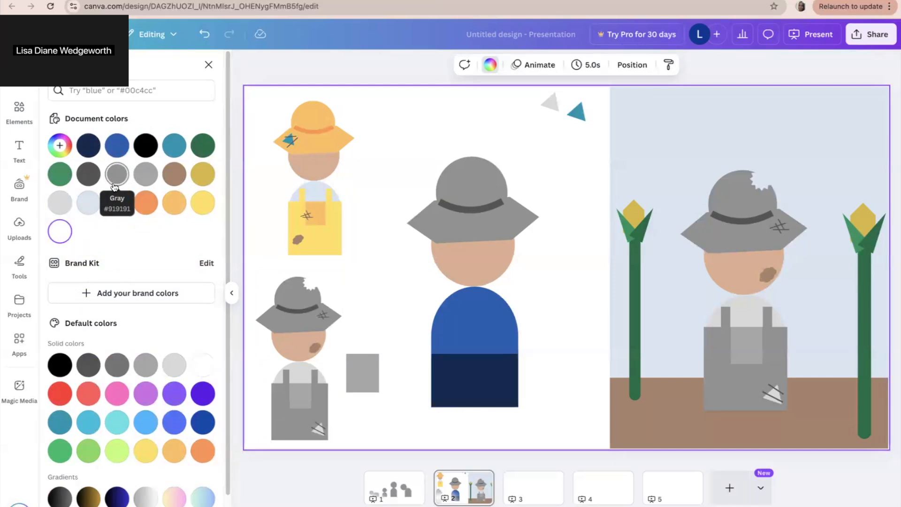
Insert a straight line and stand it vertically on the white area between the middle figure and the sky background
left_click(21, 110)
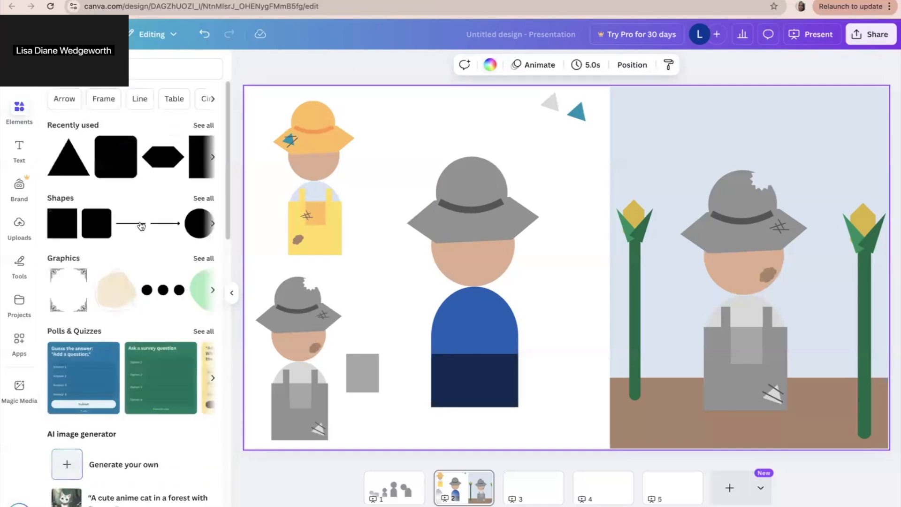
left_click(138, 223)
left_click_drag(452, 268, 567, 336)
left_click_drag(680, 267, 567, 262)
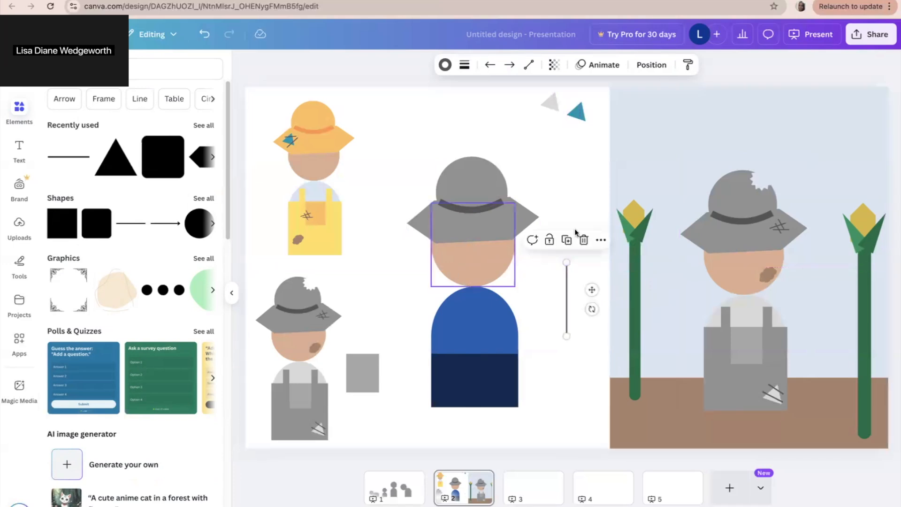
Give the vertical line the torso's blue color and a slightly heavier weight
left_click(445, 65)
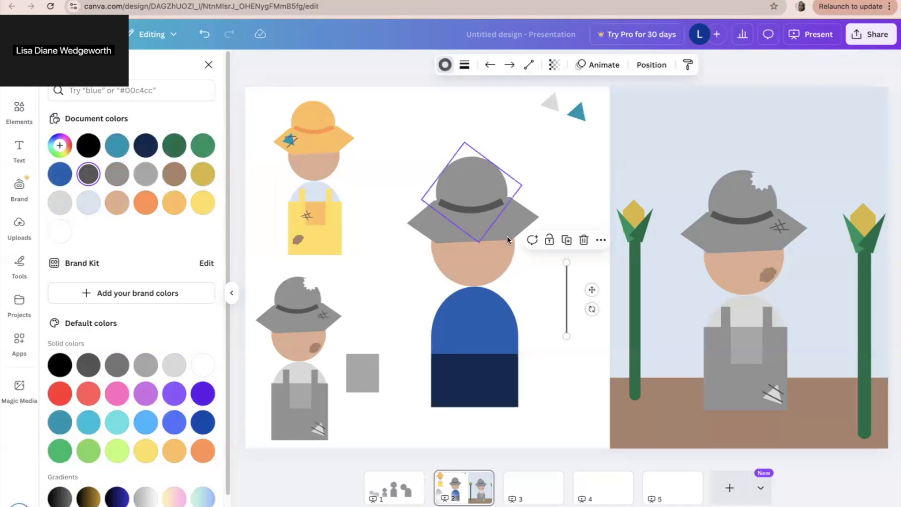
left_click(59, 173)
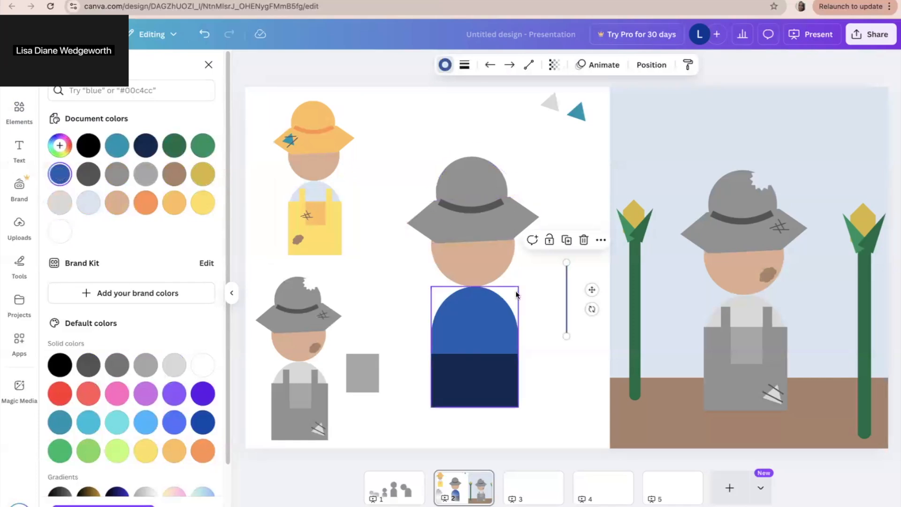
left_click(464, 66)
left_click_drag(397, 160, 405, 161)
Center the blue line on the navy trousers and shorten it from above to form the gap between the legs
mouse_move(566, 302)
left_mouse_down()
mouse_move(474, 366)
mouse_move(475, 358)
left_mouse_up()
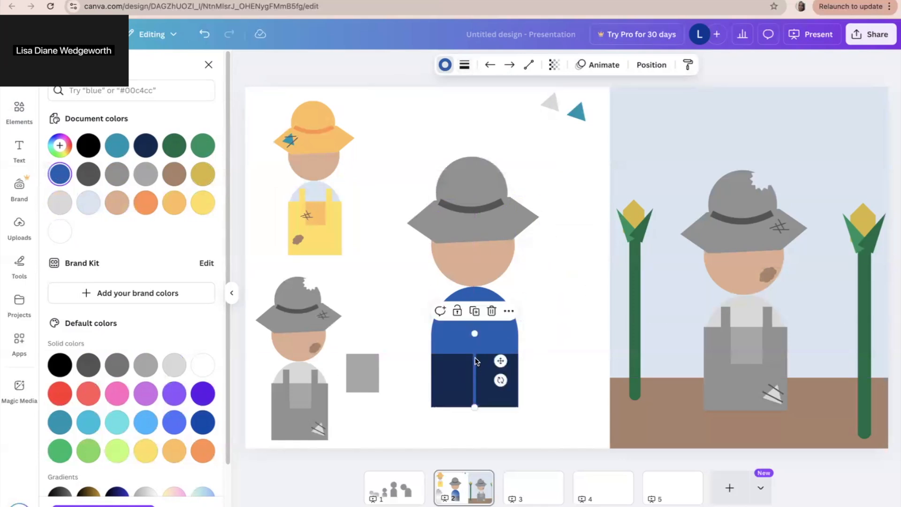
left_click(566, 302)
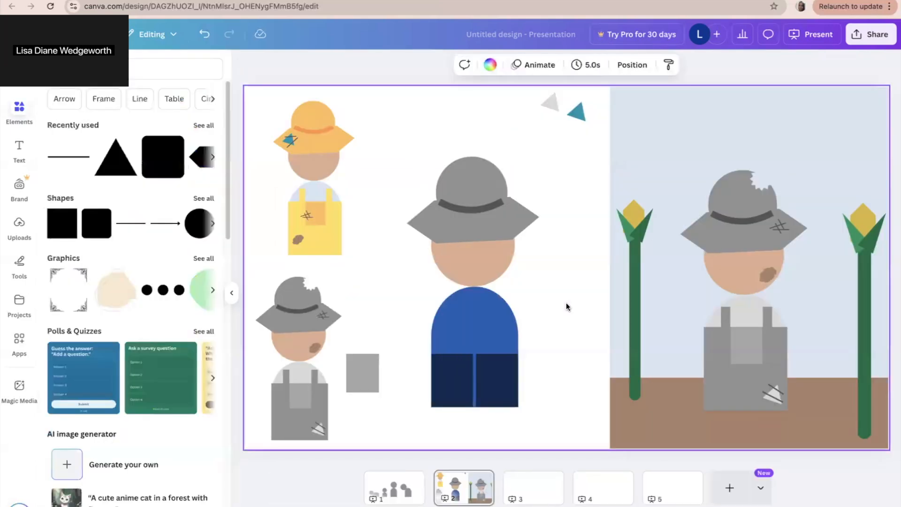
left_click(475, 361)
left_click_drag(474, 335, 472, 373)
left_click(594, 308)
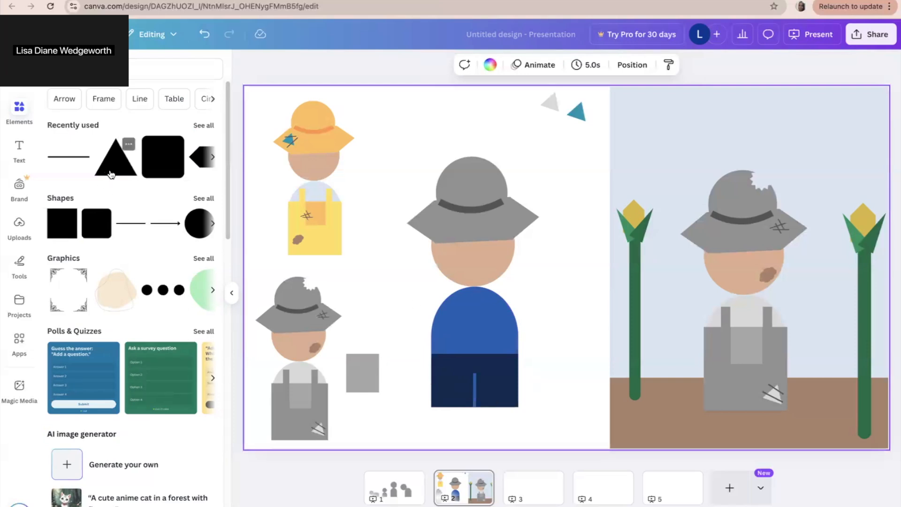
Insert a circle from the shapes and shrink it to button size on the white area between the yellow figure and the middle figure
left_click(203, 199)
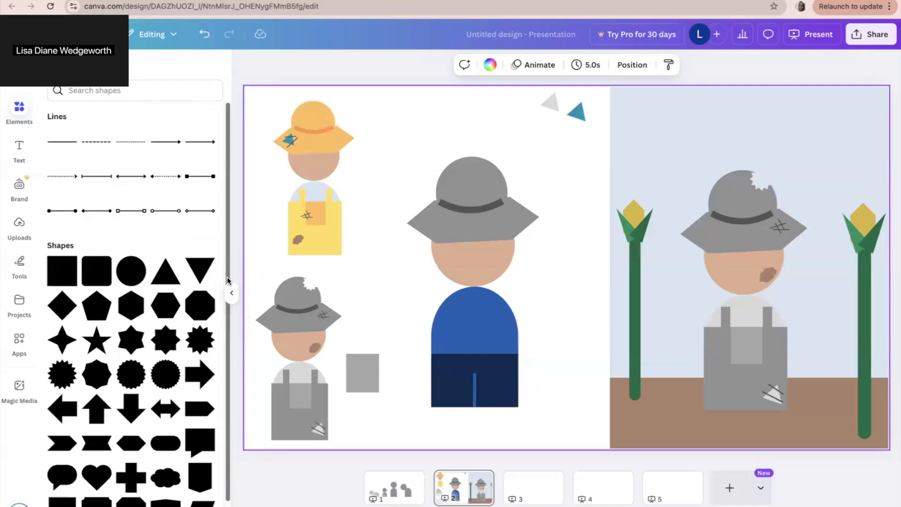
left_click_drag(227, 280, 229, 323)
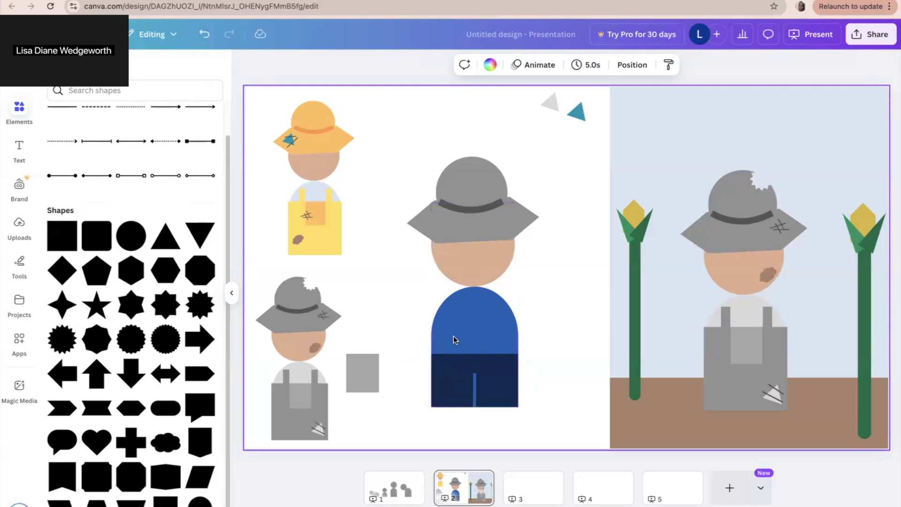
left_click(387, 497)
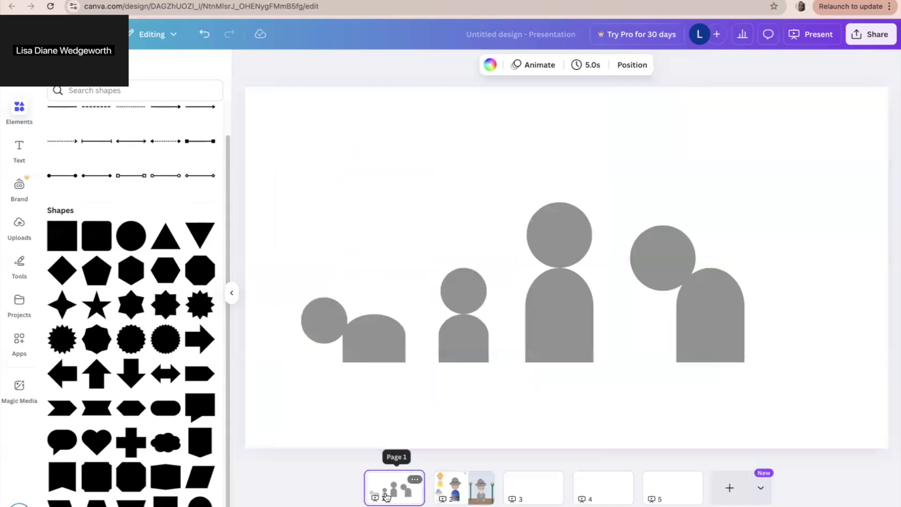
left_click(455, 497)
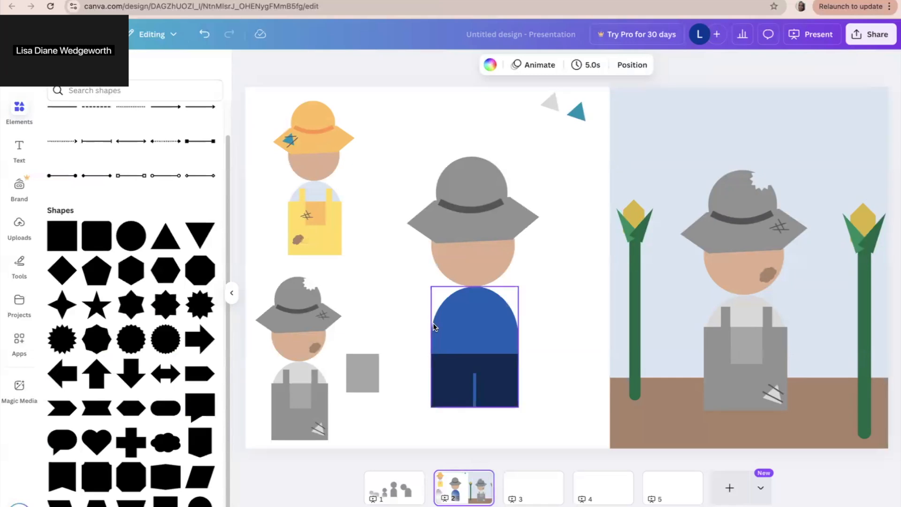
left_click(137, 229)
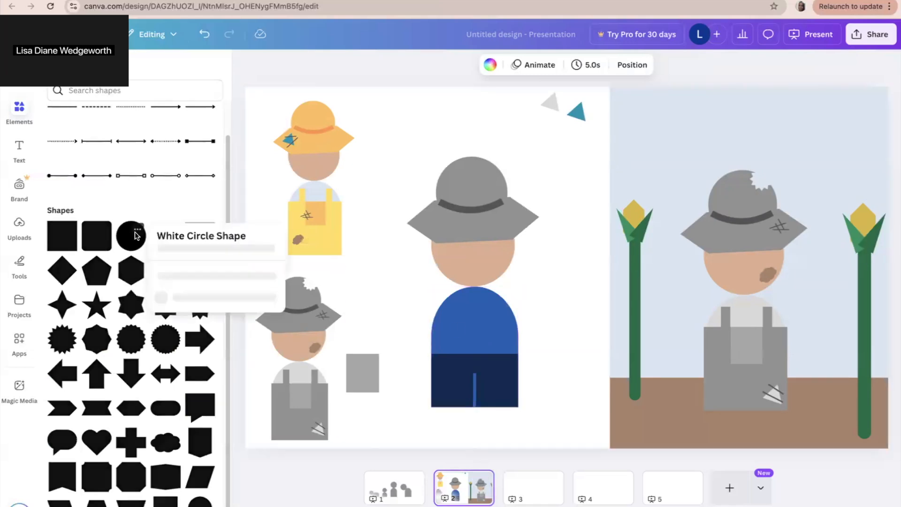
left_click(119, 234)
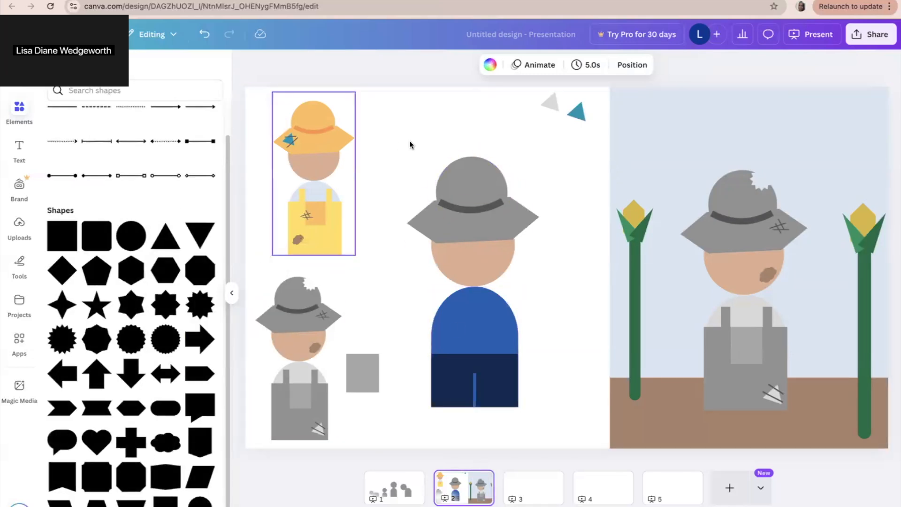
left_click(368, 159)
left_click_drag(132, 244, 399, 149)
left_click_drag(491, 126, 373, 204)
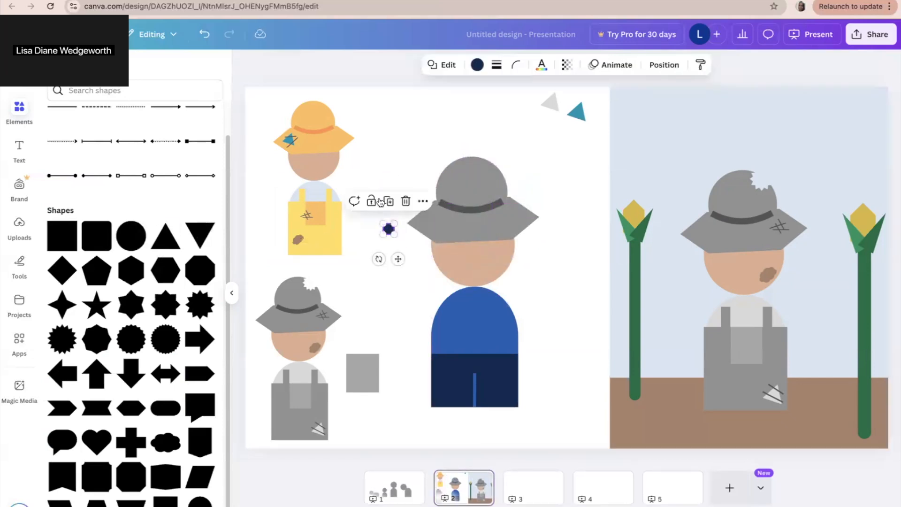
left_click(419, 161)
left_click(388, 229)
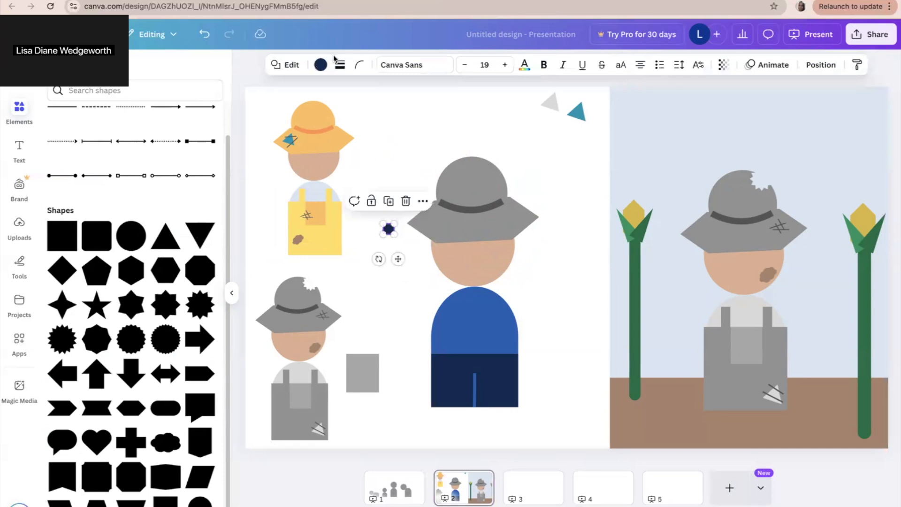
Place the small circle on the middle figure's blue torso as a button and recolor it golden yellow
left_click(320, 65)
left_click(174, 202)
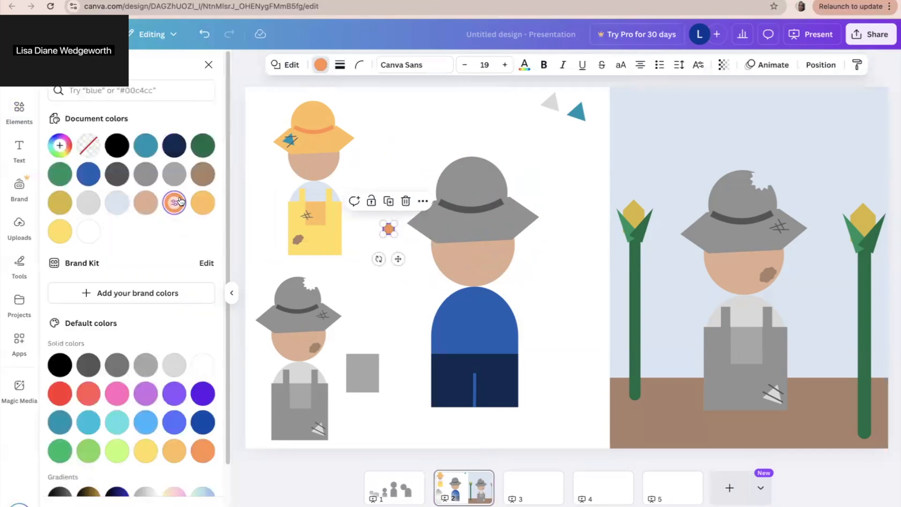
left_click(403, 160)
left_click_drag(388, 229, 478, 316)
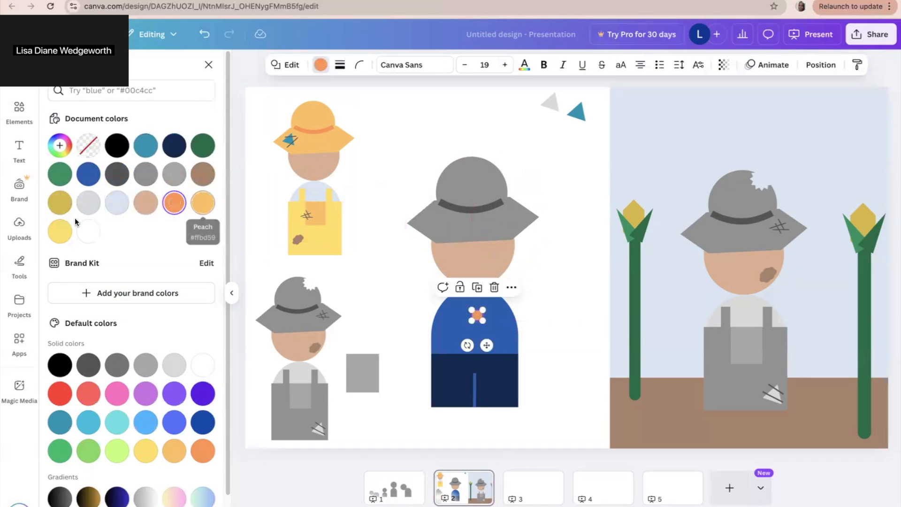
left_click(60, 231)
left_click(60, 202)
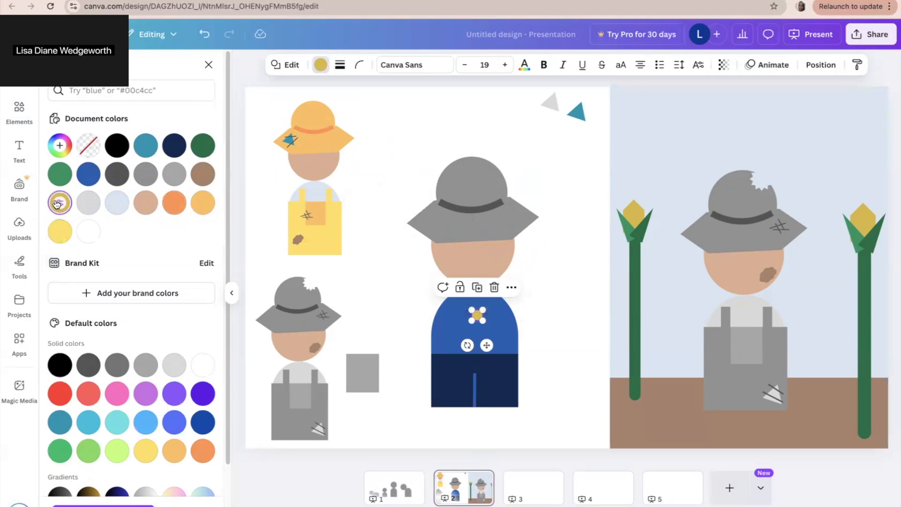
left_click(551, 311)
Duplicate the golden button and arrange both buttons one above the other on the center line of the blue torso
left_click(477, 316)
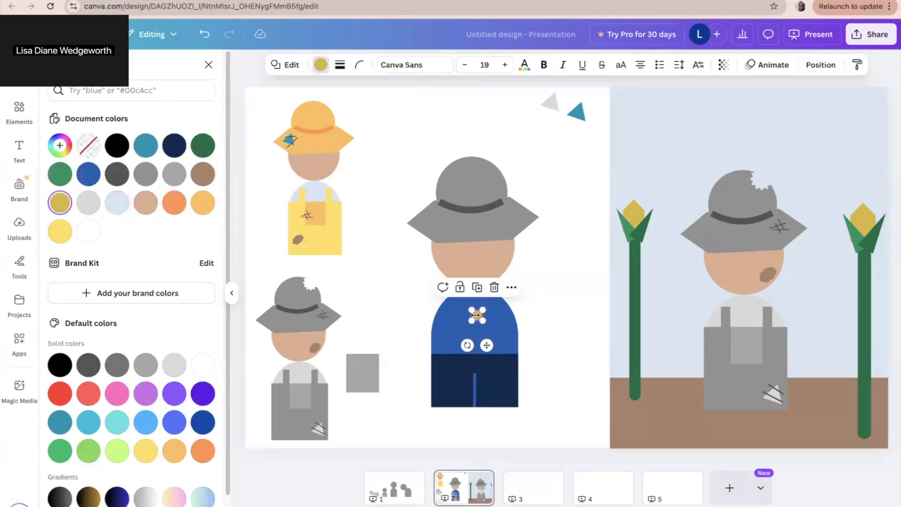
key("super+d")
left_click(570, 312)
mouse_move(483, 324)
left_mouse_down()
mouse_move(473, 341)
mouse_move(474, 321)
left_mouse_up()
left_click(562, 291)
left_click(537, 299)
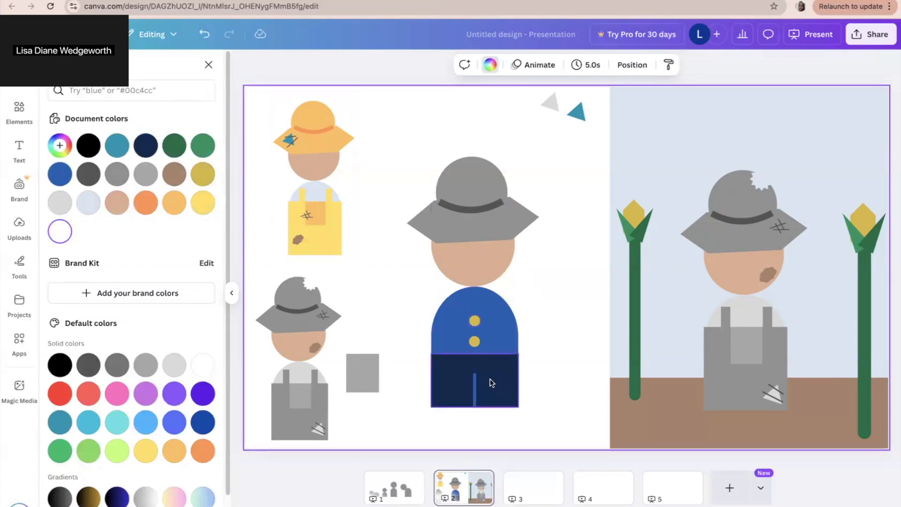
Place a short diagonal copy of the blue leg line on the white area beside the middle figure and set its stroke weight to 3
left_click(474, 384)
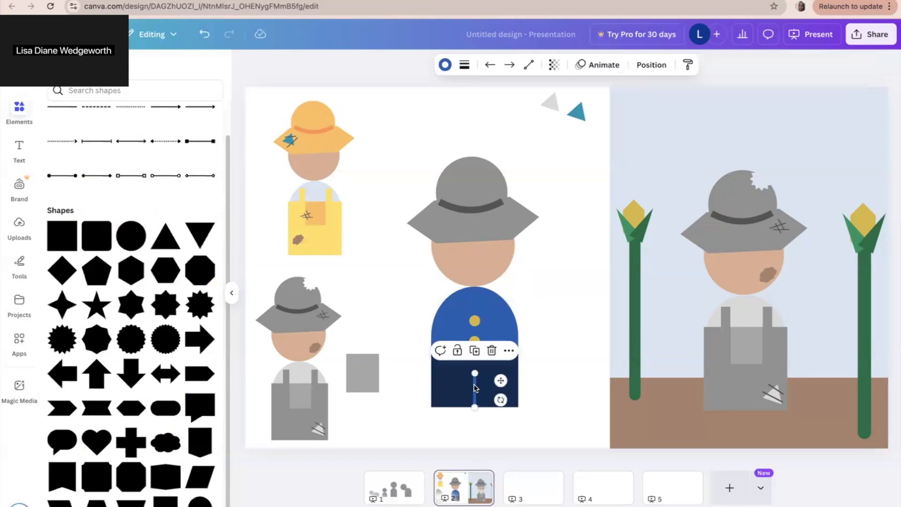
left_click_drag(474, 384, 566, 353)
left_click(464, 64)
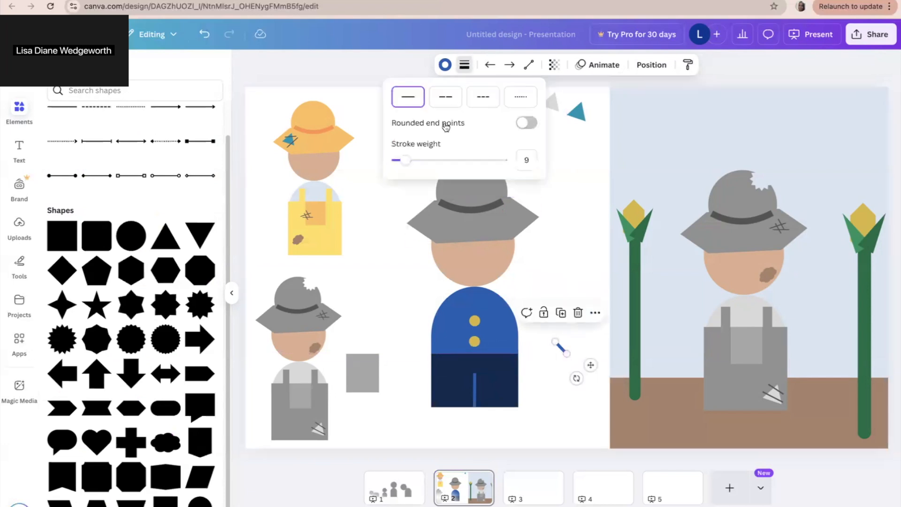
left_click_drag(403, 157, 401, 159)
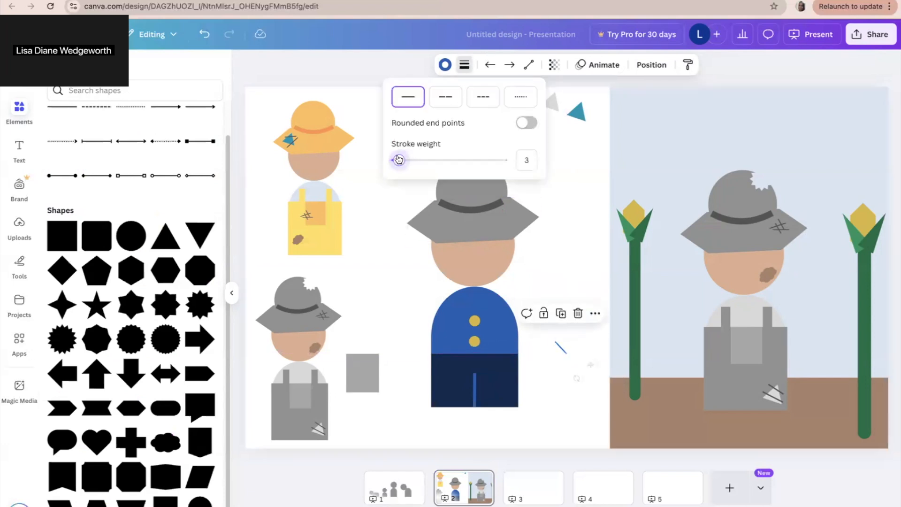
Move the thin diagonal line slightly closer to the figure and shorten it to a tiny stitch
left_click(565, 321)
left_click_drag(562, 352, 557, 341)
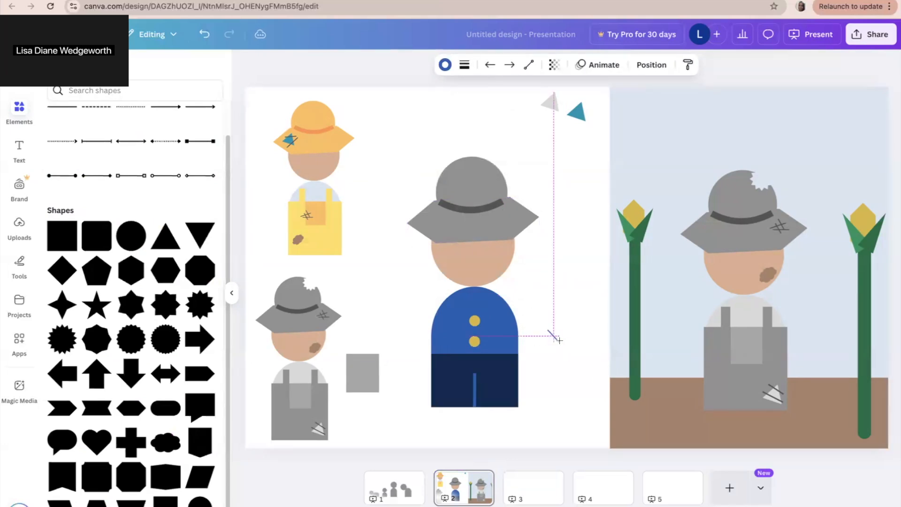
left_click(580, 316)
left_click(550, 334)
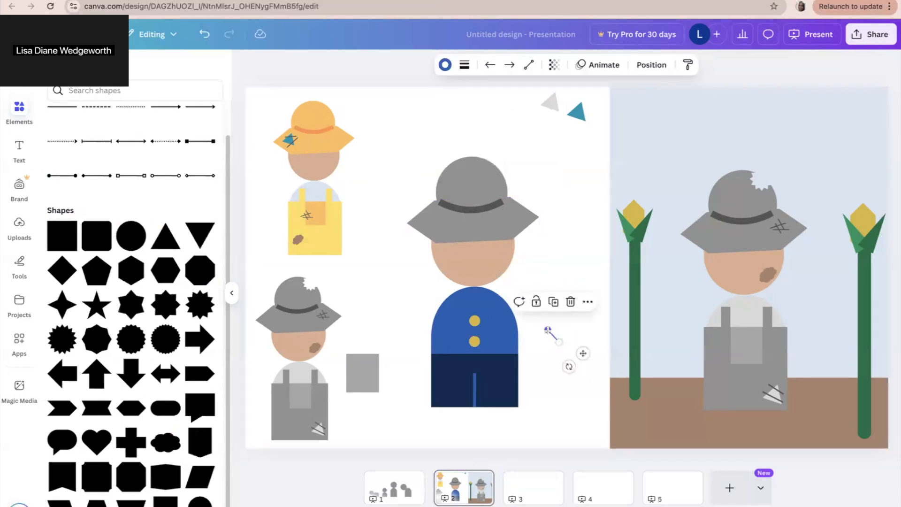
left_click_drag(548, 331, 554, 337)
left_click(600, 280)
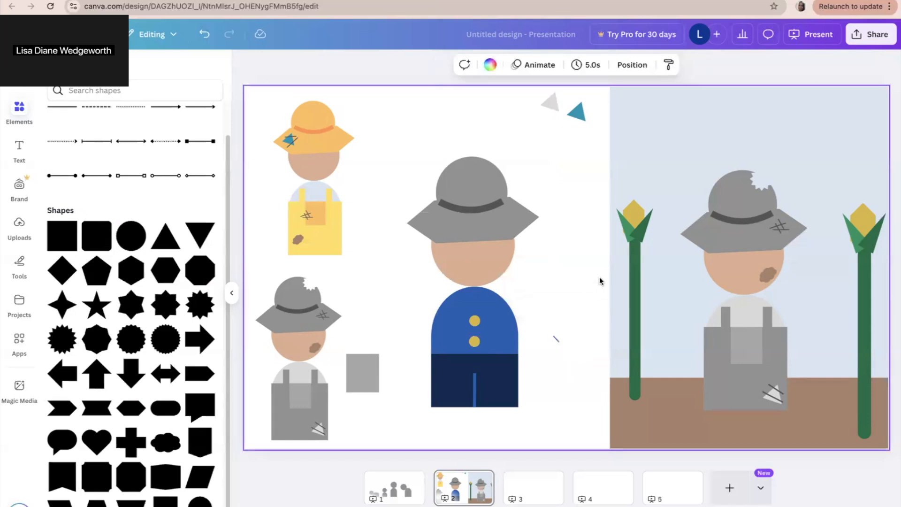
Recolor the tiny diagonal stitch line to the buttons' golden yellow
left_click(555, 339)
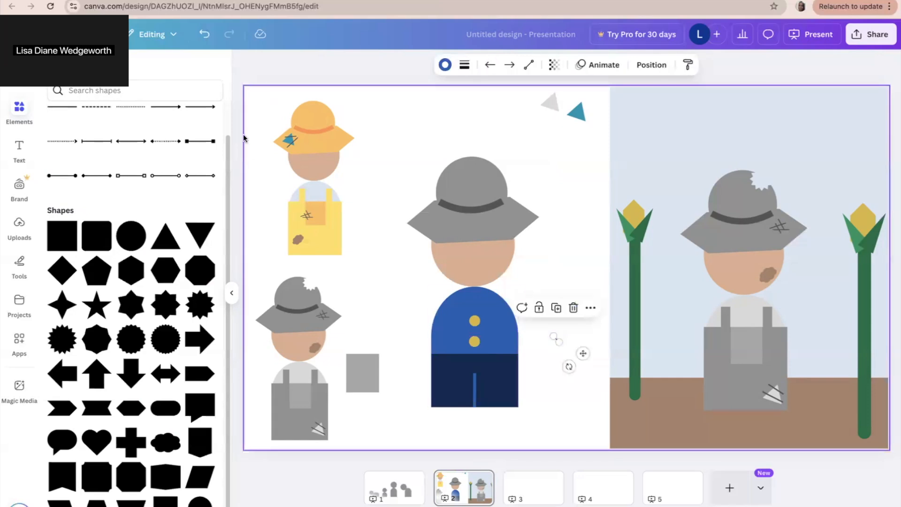
left_click(443, 65)
left_click(203, 174)
left_click(508, 218)
left_click(558, 226)
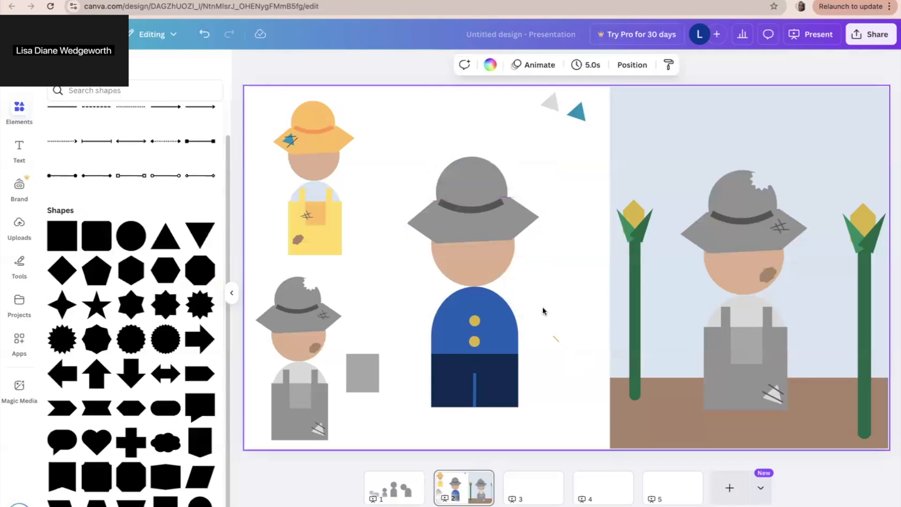
Move the golden stitch onto the navy trousers beside the leg gap and place a second copy of it diagonally next to it
left_click(556, 339)
left_click_drag(556, 338, 504, 376)
left_click(563, 348)
left_click(506, 380)
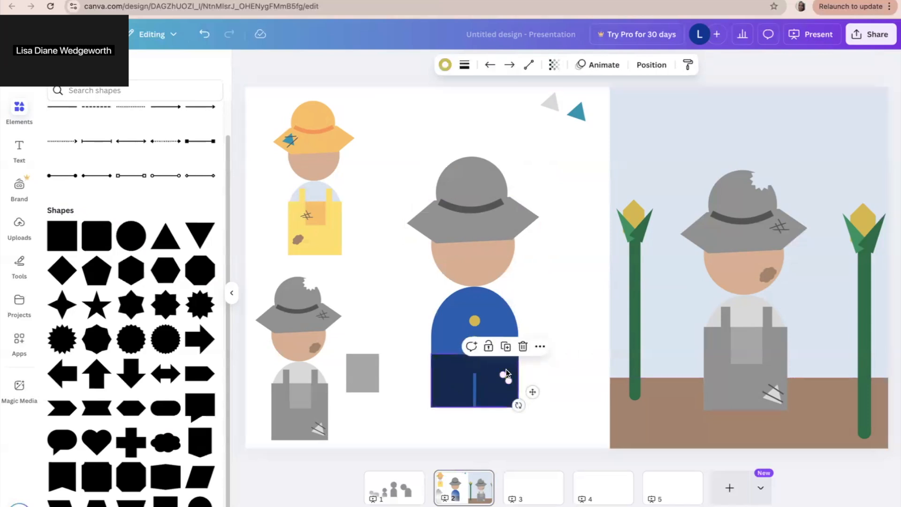
left_click(583, 361)
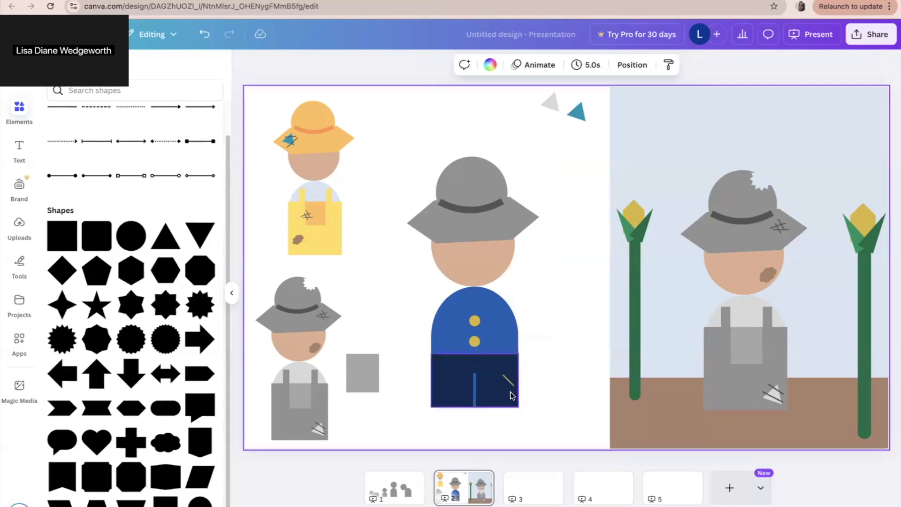
left_click(507, 380)
left_click_drag(507, 380, 497, 369)
left_click(568, 371)
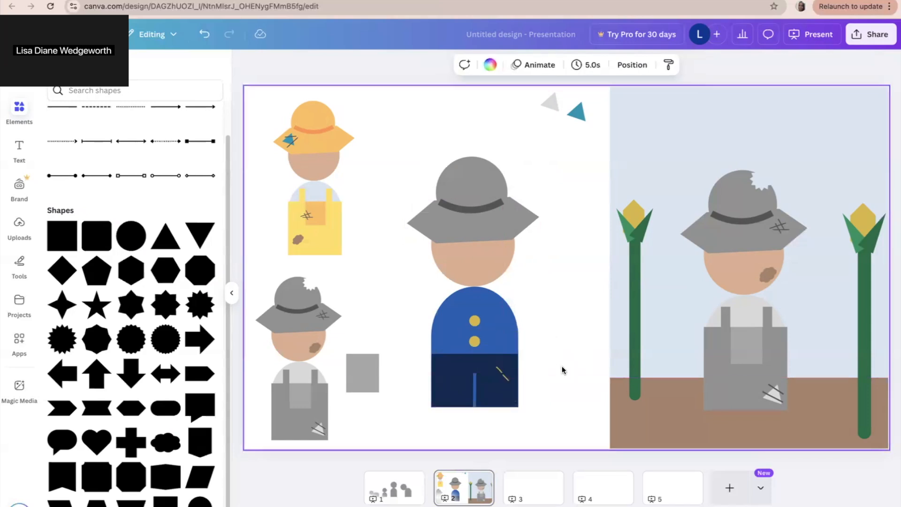
Move both golden stitches off the navy trousers onto the white area beside the middle figure
left_click(503, 374)
key("Escape")
left_click_drag(505, 379, 577, 339)
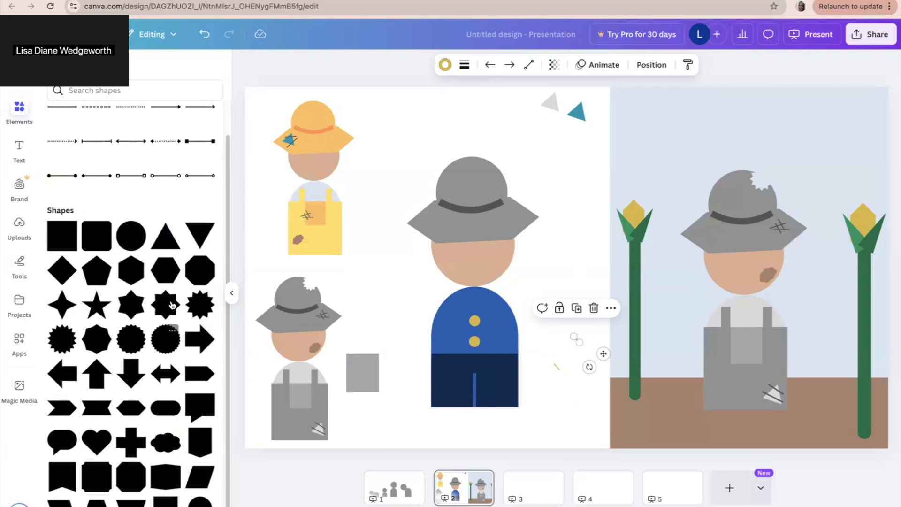
left_click_drag(167, 237, 124, 214)
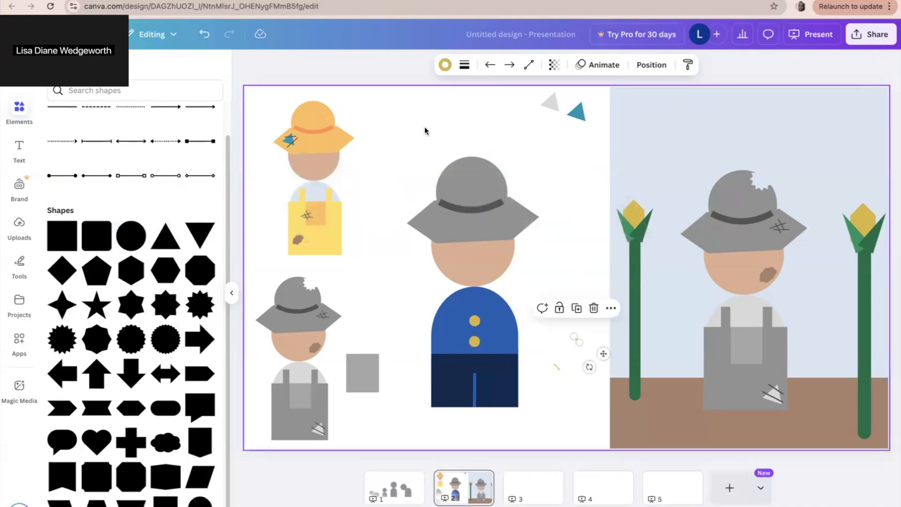
left_click(441, 125)
Try the teal triangle as a patch on the navy trousers and bring it to the front
left_click_drag(577, 112, 509, 373)
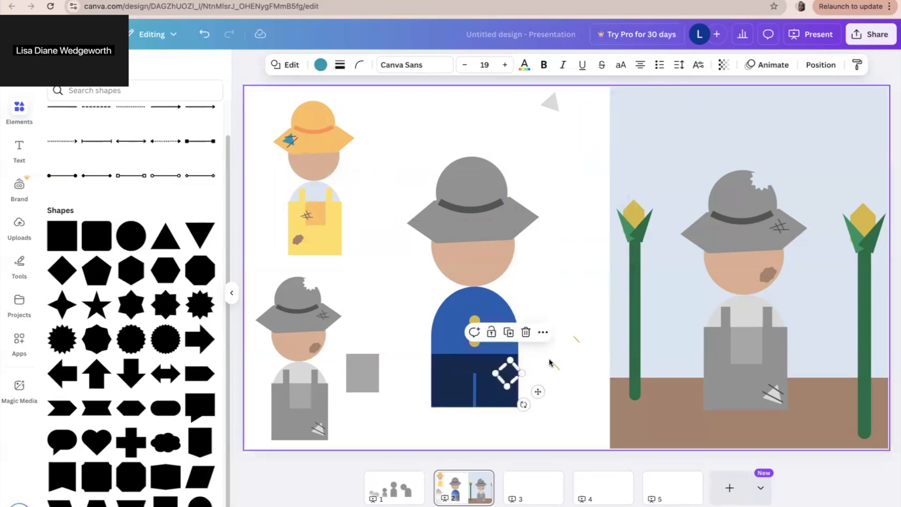
left_click(837, 73)
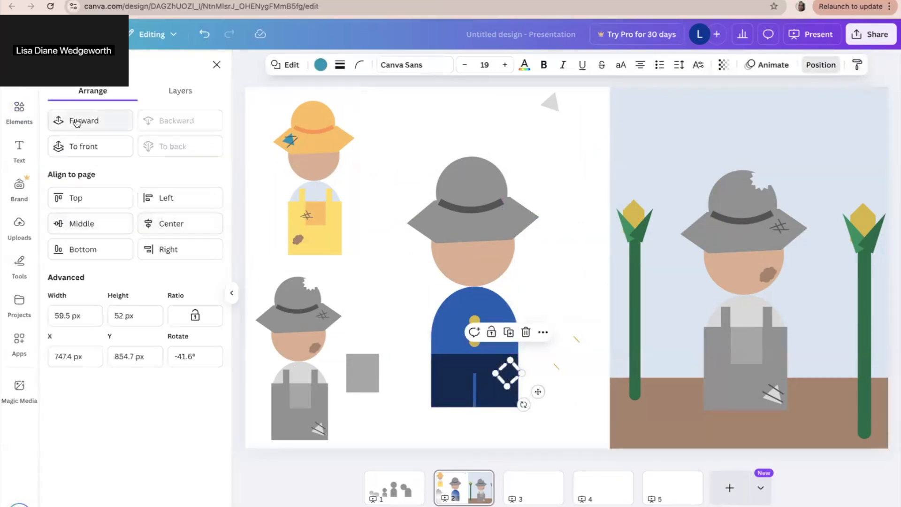
left_click(80, 146)
left_click(587, 197)
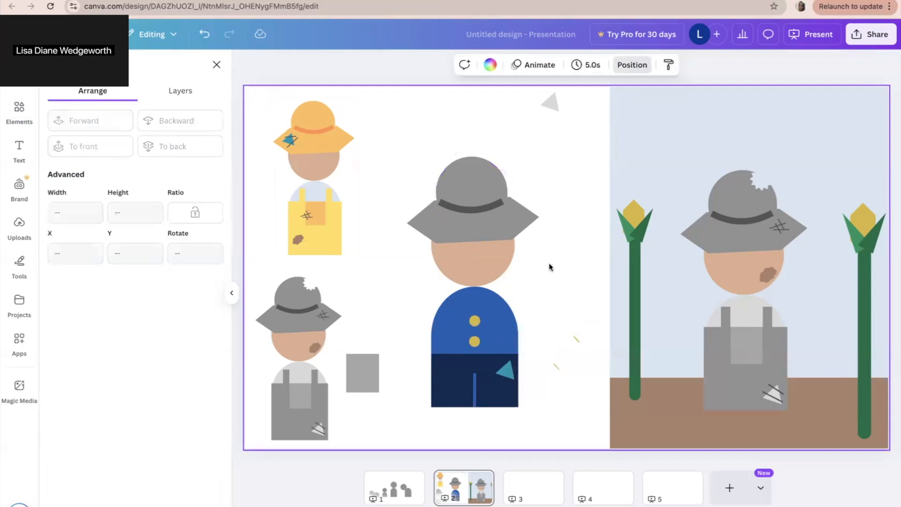
Rotate the teal triangle patch and shift it slightly lower on the trouser leg
left_click(507, 370)
mouse_move(522, 405)
left_mouse_down()
mouse_move(490, 398)
mouse_move(477, 382)
mouse_move(500, 406)
mouse_move(517, 406)
left_mouse_up()
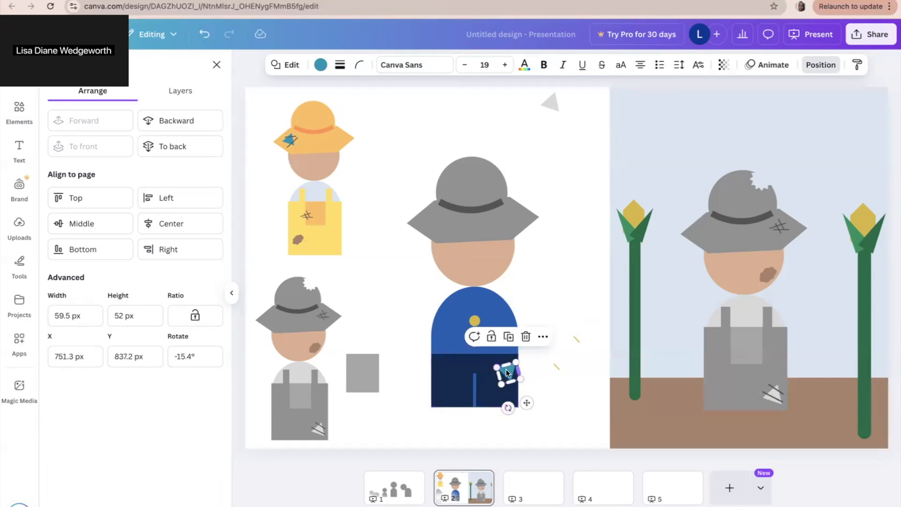
left_click_drag(504, 375, 503, 377)
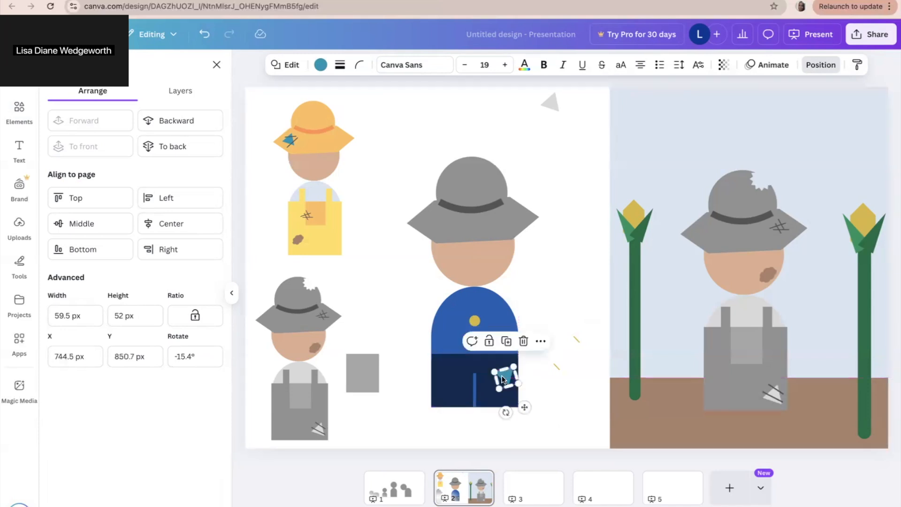
left_click_drag(505, 413, 560, 277)
Delete the teal triangle and the light gray triangle above the middle figure
key("Delete")
left_click(552, 108)
key("Delete")
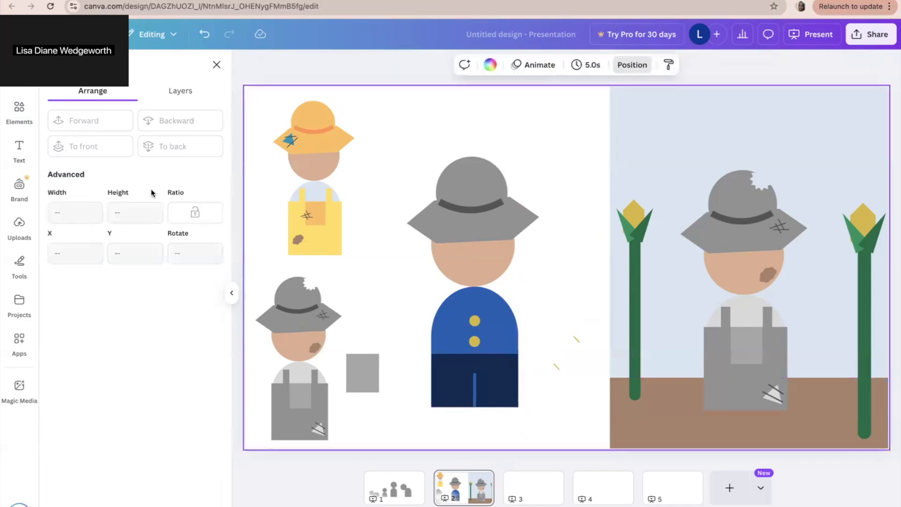
Insert a square beside the middle figure's hat and set its fill to the medium blue #255391
left_click(20, 121)
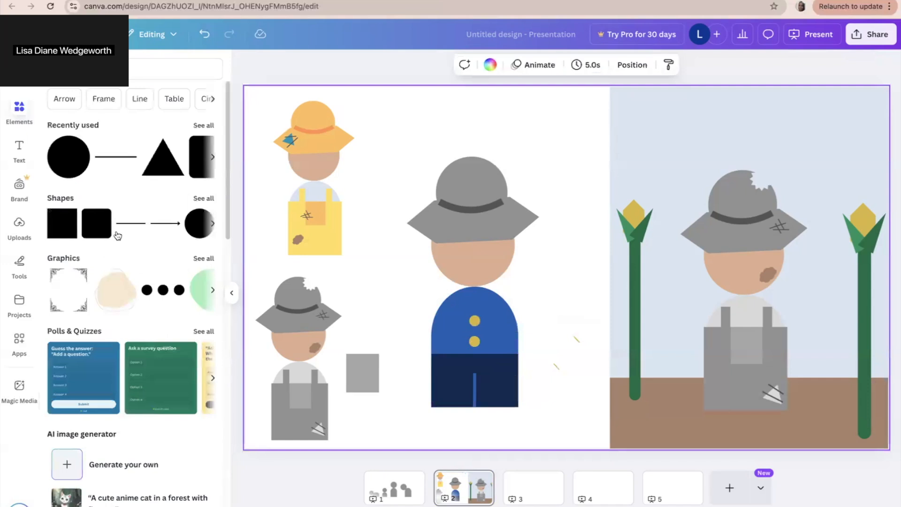
left_click_drag(65, 223, 369, 175)
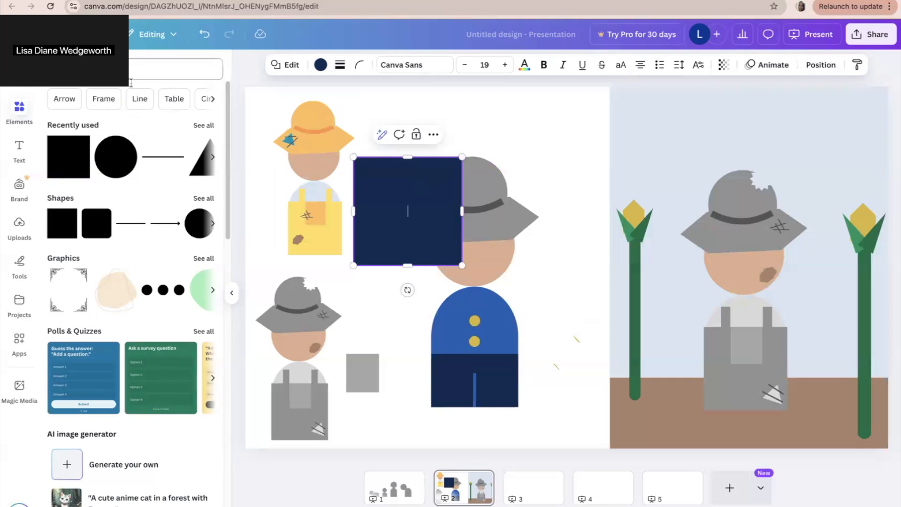
left_click(320, 65)
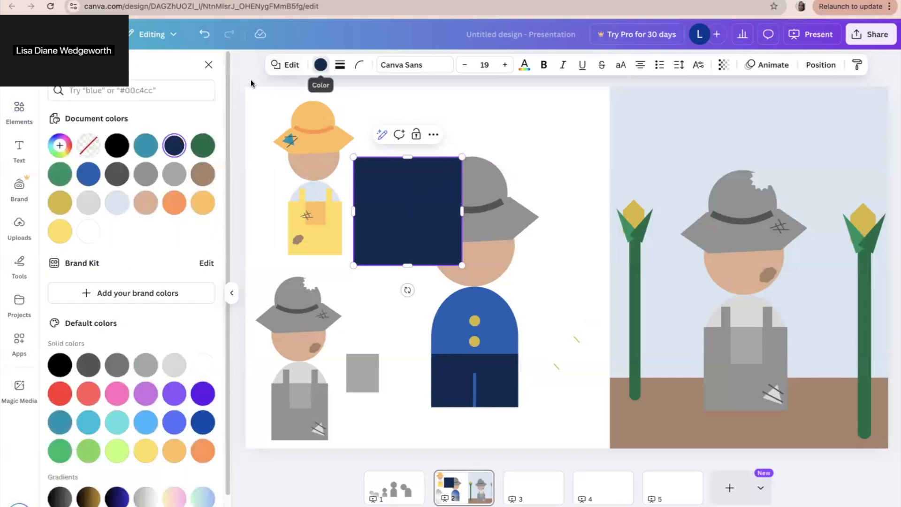
left_click(59, 146)
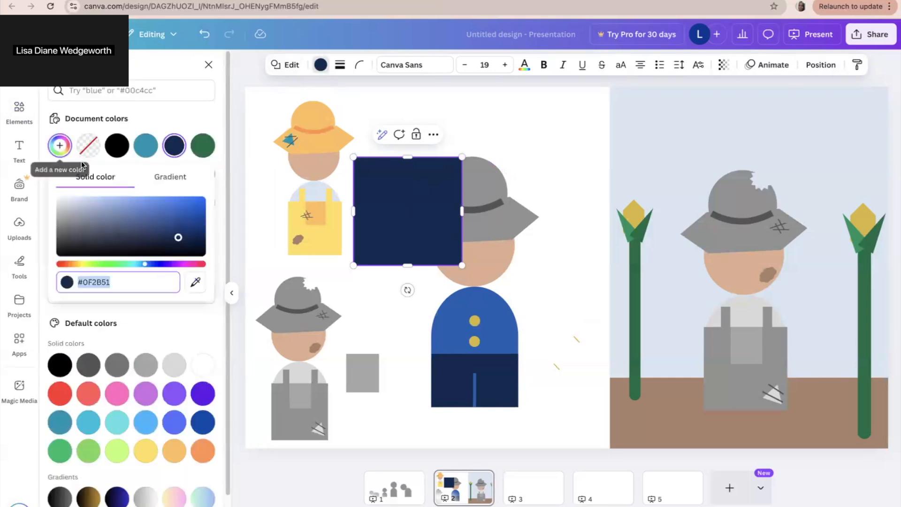
left_click(168, 223)
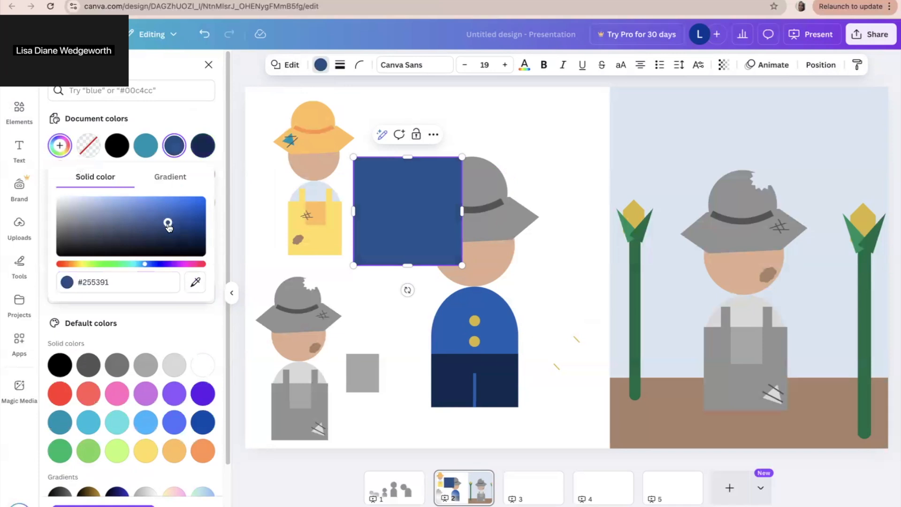
Darken the blue square overlapping the large figure to #204578, and delete the square
left_click_drag(168, 224, 167, 230)
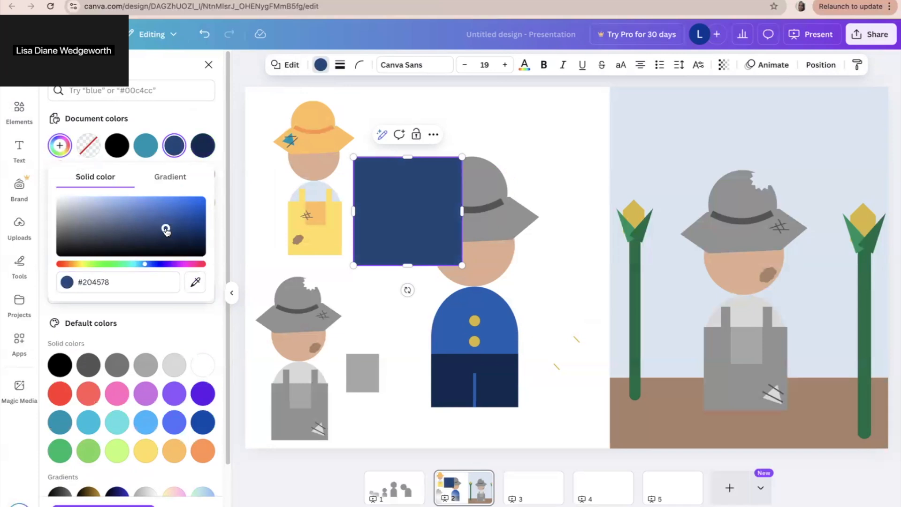
left_click(398, 208)
key("Delete")
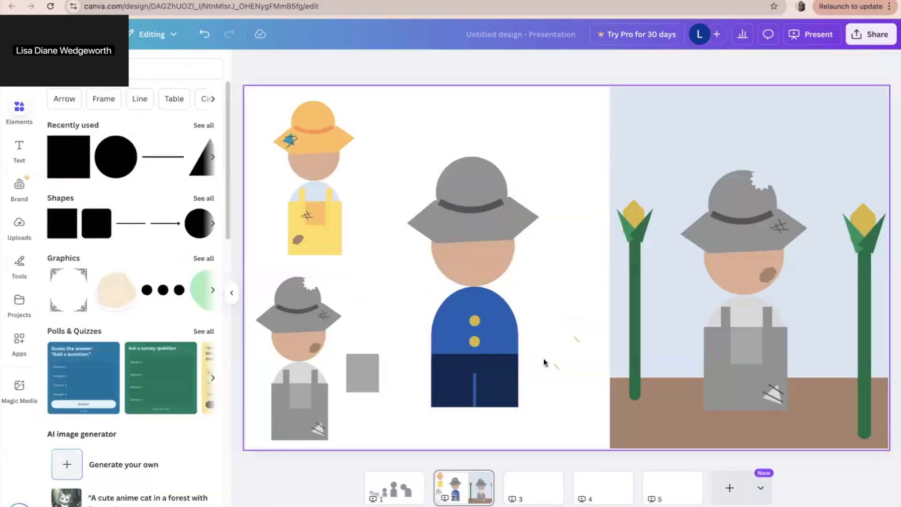
Move the lower short gold line onto the right side of the navy trousers and rotate it upright
left_click(556, 368)
left_click_drag(557, 368, 500, 375)
left_click(545, 360)
left_click(511, 370)
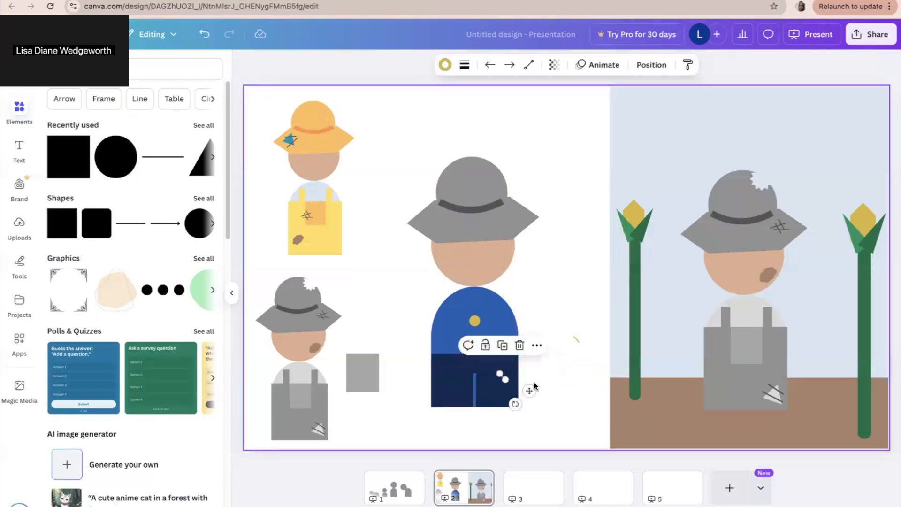
key("Escape")
left_click(506, 380)
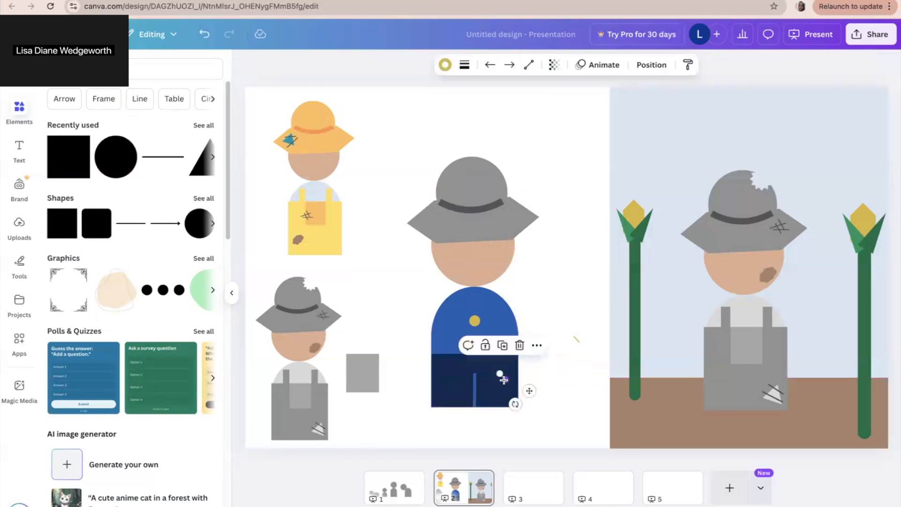
left_click_drag(514, 402, 501, 398)
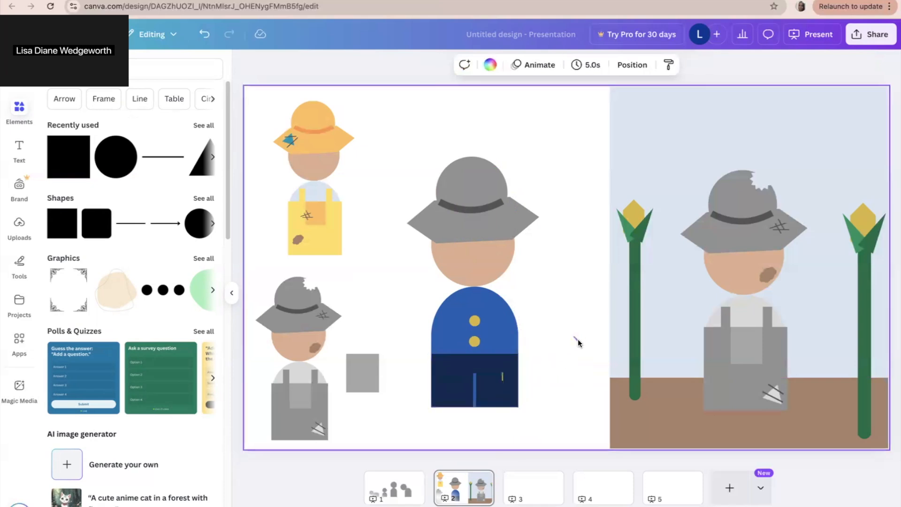
Join the second short gold line to the upright one as an L-shaped corner and move both lines beside the trousers
left_click(577, 339)
left_click_drag(589, 366, 510, 381)
left_click(560, 395)
left_click_drag(511, 380, 533, 372)
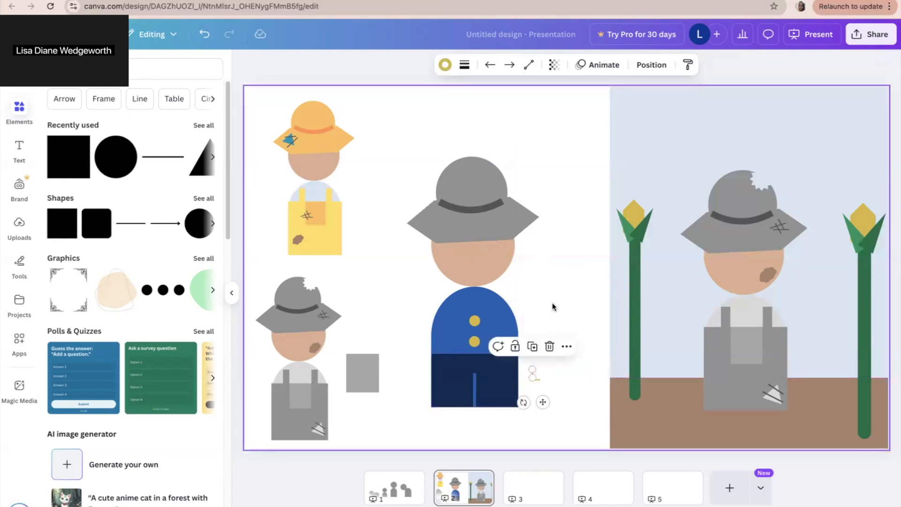
left_click(552, 302)
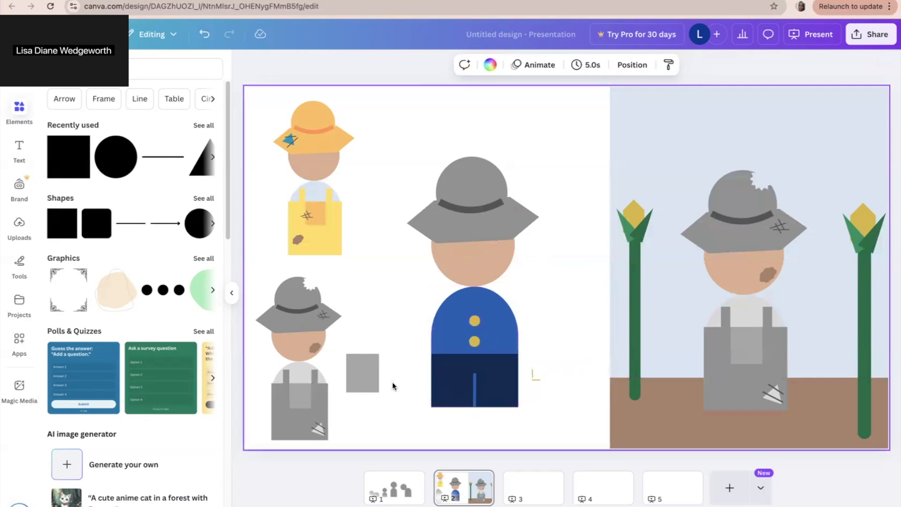
left_click(201, 173)
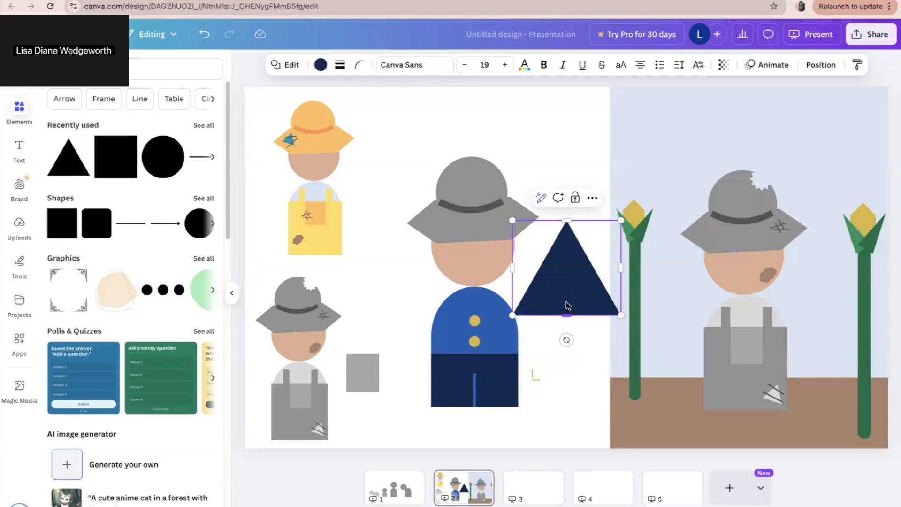
left_click(552, 156)
left_click(563, 263)
key("Delete")
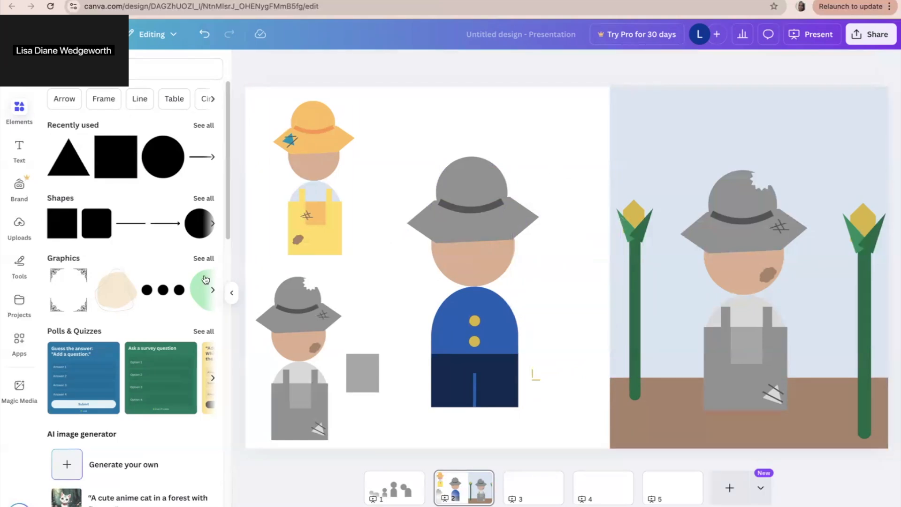
Add a navy square, shrink it to a small rectangle and place it under the trousers' left leg as a foot
left_click(66, 222)
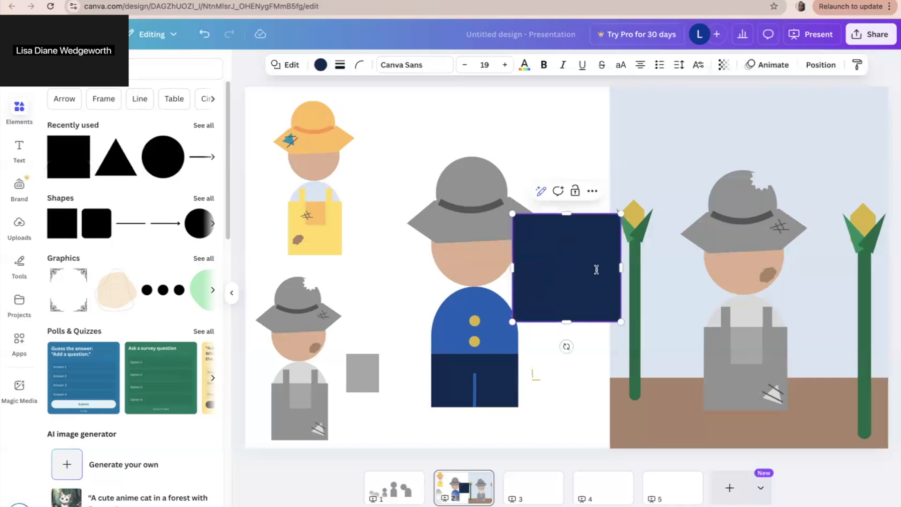
left_click_drag(621, 322, 546, 255)
key("Escape")
left_click_drag(534, 224, 450, 417)
left_click(490, 431)
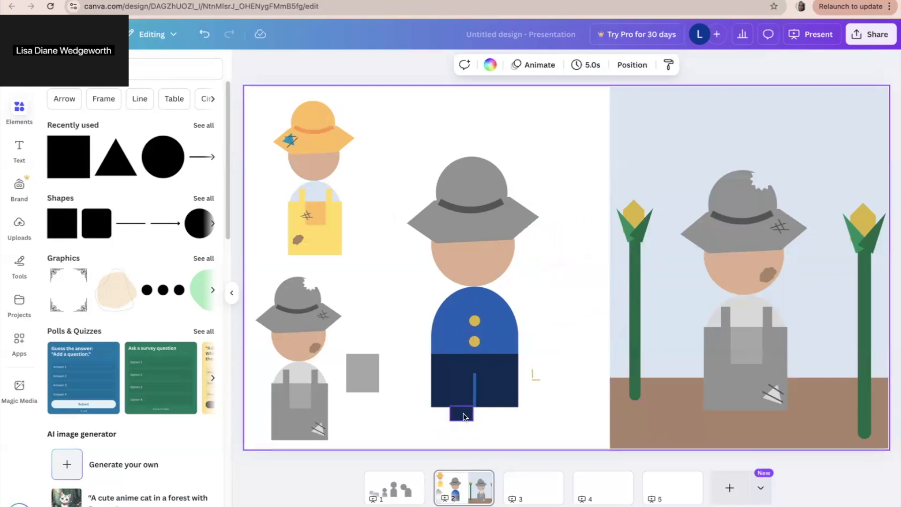
Duplicate the small navy foot rectangle for the other leg and line up both feet beneath the trousers
left_click(534, 374)
mouse_move(460, 413)
left_mouse_down()
mouse_move(495, 418)
mouse_move(467, 414)
left_mouse_up()
left_click(464, 413)
left_click(485, 415)
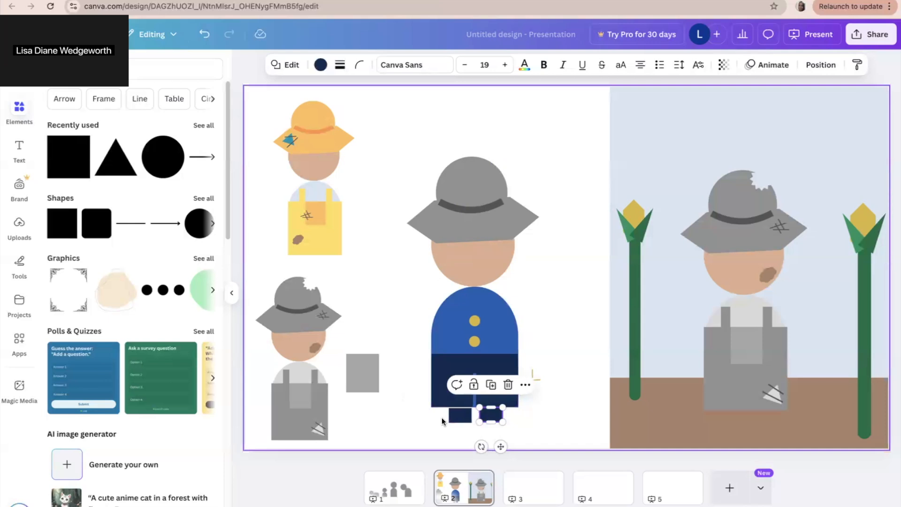
left_click(458, 415)
left_click_drag(459, 406, 459, 406)
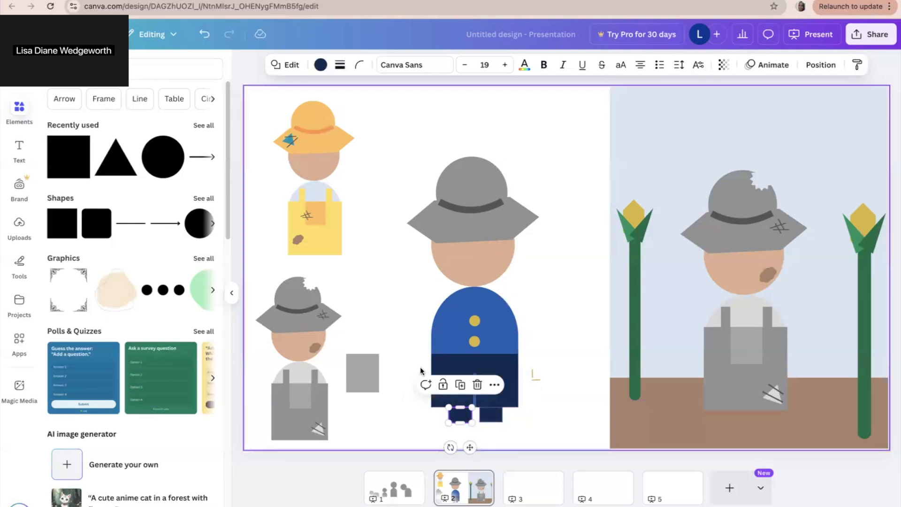
Add an inverted navy triangle, turn it sideways and resize it into a long narrow point beside the left foot
left_click(202, 198)
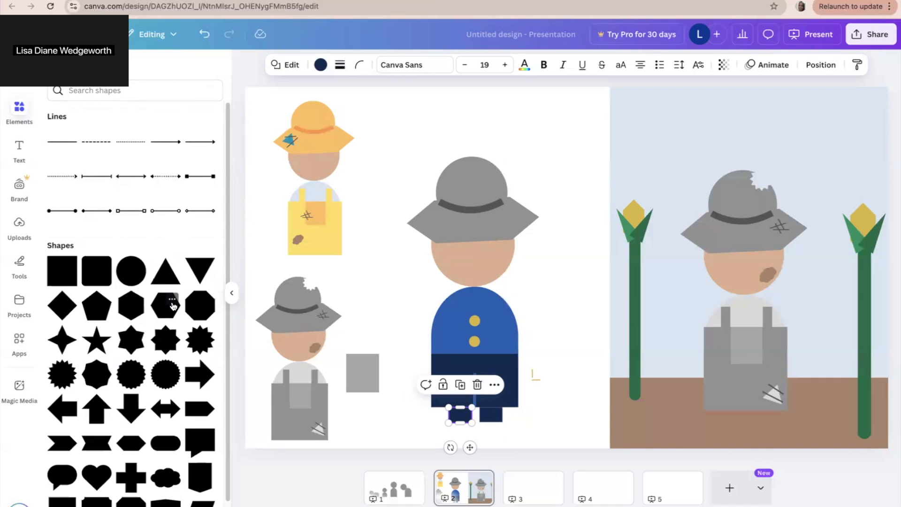
left_click(201, 268)
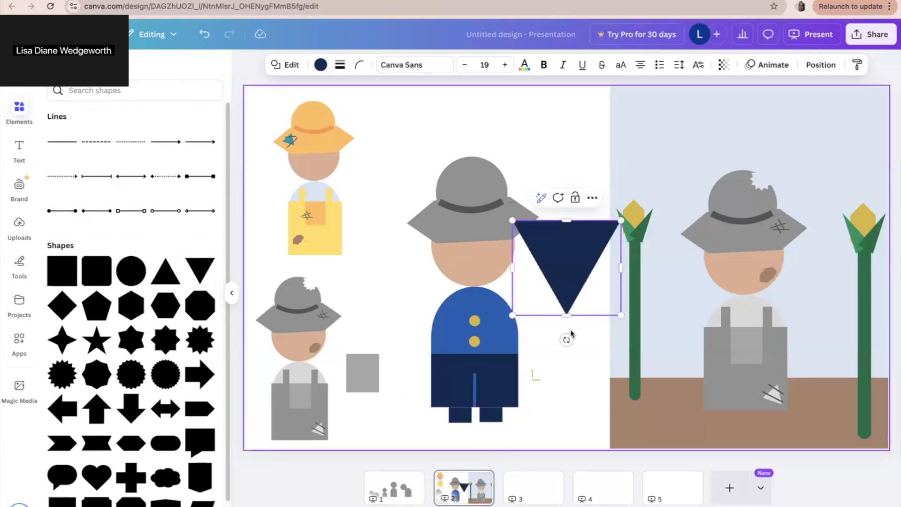
left_click_drag(567, 340, 490, 266)
left_click_drag(562, 320, 407, 415)
left_click(598, 294)
Move the narrow triangle and the left foot rectangle to the empty area above the gray hat, and rotate the triangle level
left_click_drag(410, 415, 499, 129)
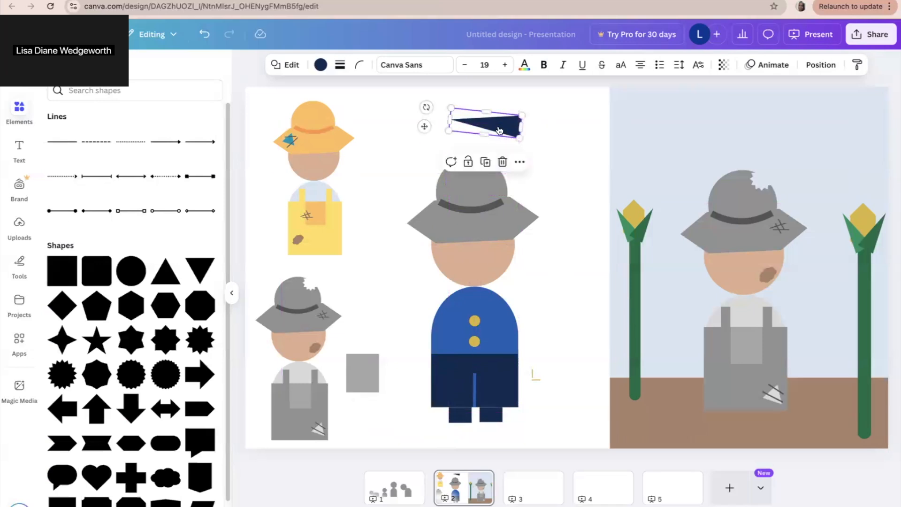
left_click_drag(460, 413, 551, 123)
left_click(510, 128)
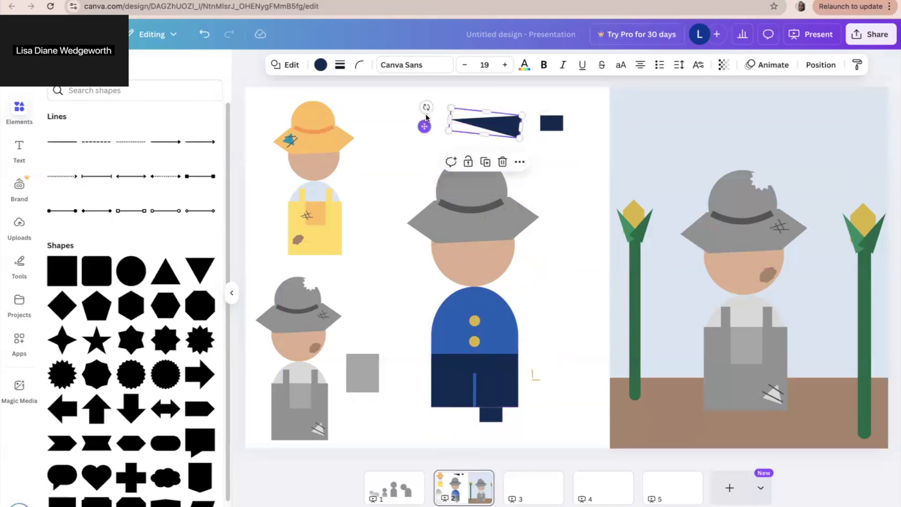
left_click_drag(425, 107, 428, 115)
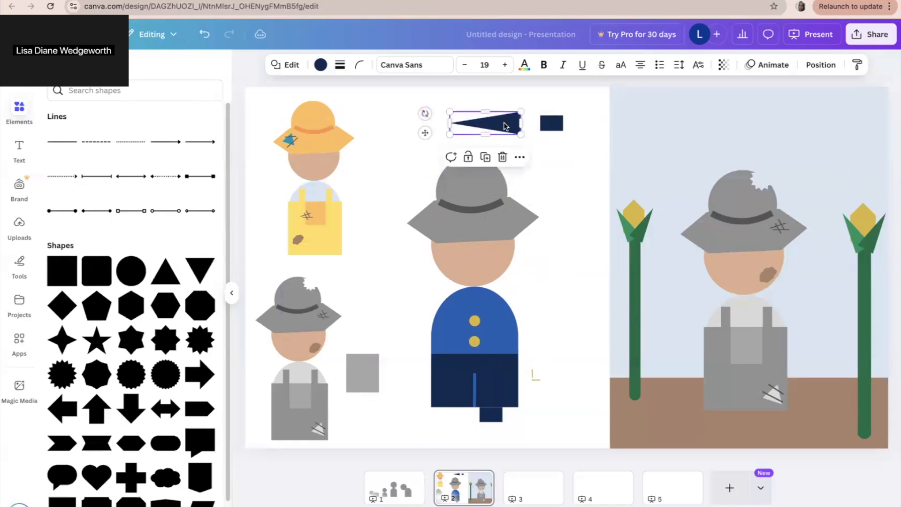
Join the triangle to the rectangle's left side, with the rectangle made taller and their lower edges aligned, to form a pointed boot
left_click_drag(488, 112, 532, 110)
left_click(548, 125)
left_click(531, 123)
key("Escape")
key("Down")
key("Down")
key("Down")
key("Down")
key("Down")
key("Down")
key("Down")
key("Down")
key("Down")
key("Down")
key("Down")
key("Down")
key("Down")
key("Down")
key("Down")
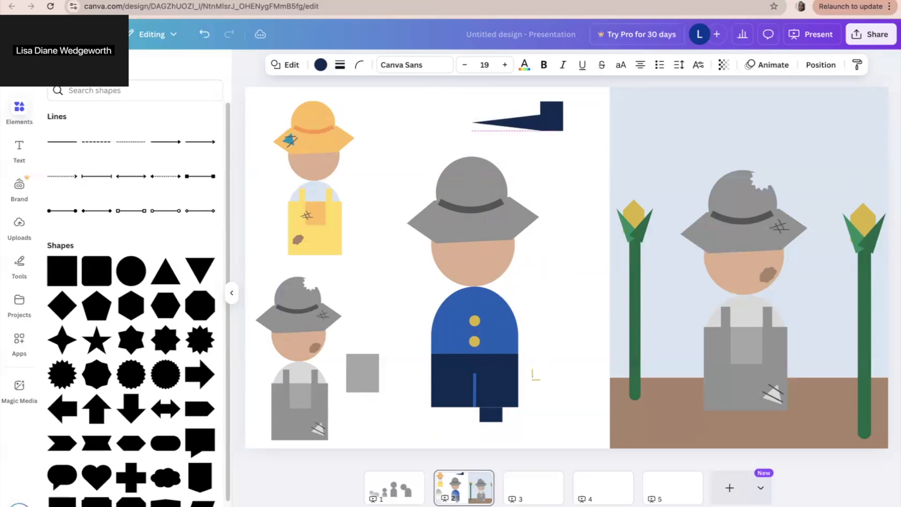
Group the narrow triangle and the rectangle into a single boot shape
left_click(556, 122, "shift")
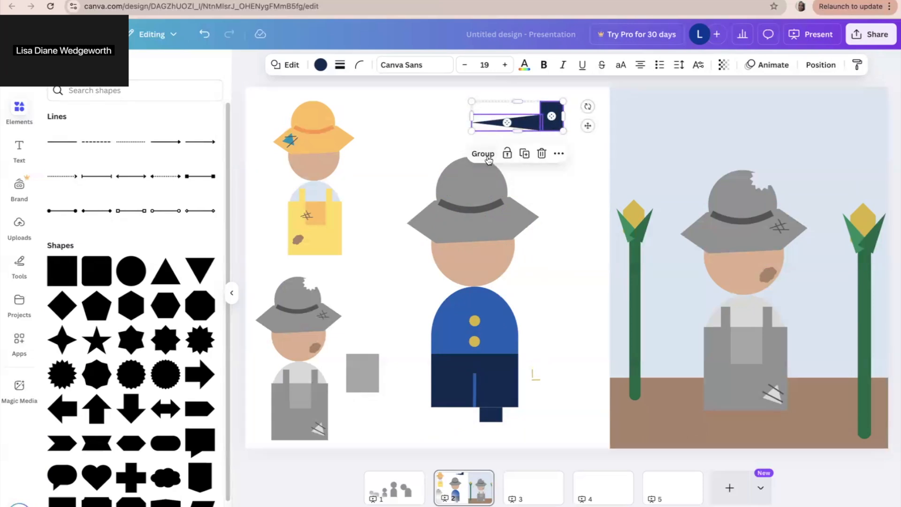
left_click(484, 154)
left_click(562, 179)
Recolor the boot's rectangle and triangle to gold #d7b736
left_click(556, 120)
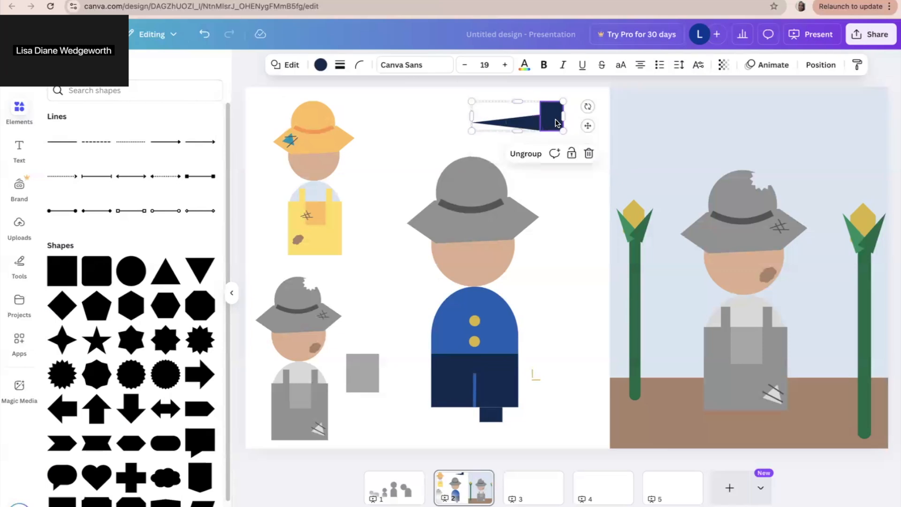
left_click(321, 65)
left_click(60, 202)
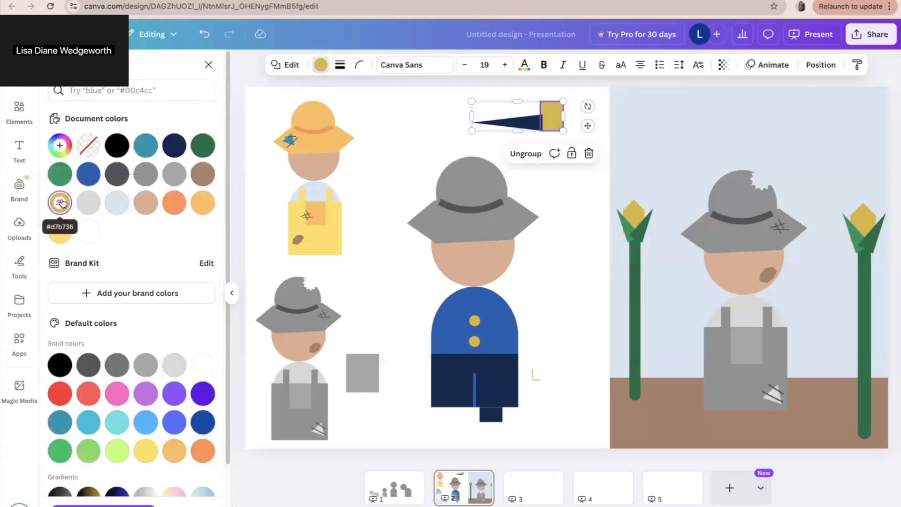
left_click(508, 121)
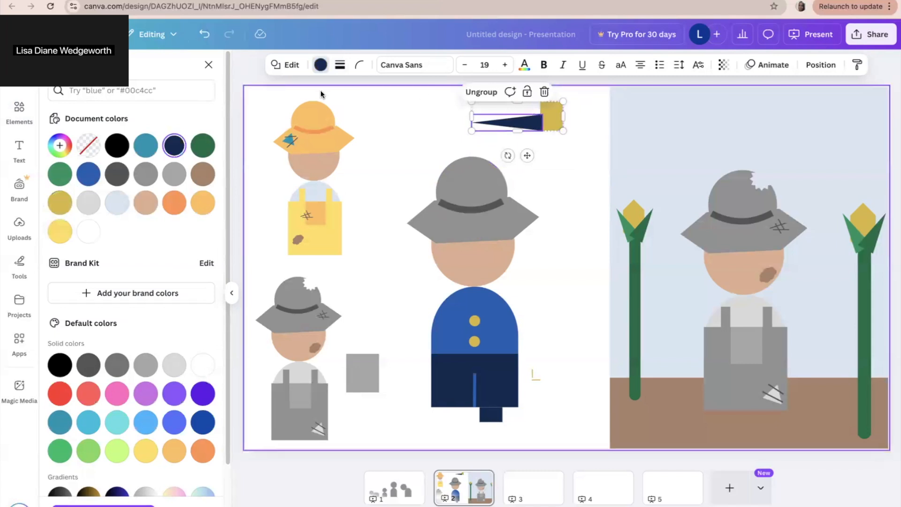
left_click(54, 209)
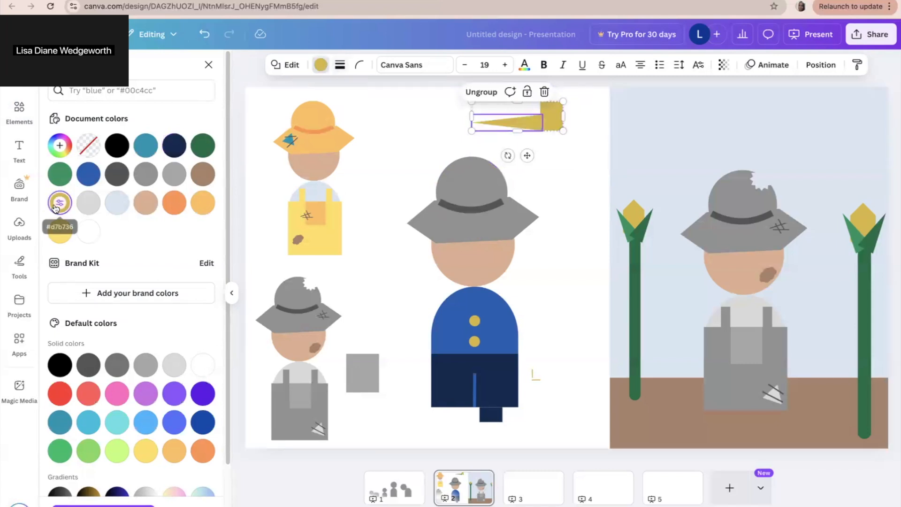
left_click(558, 167)
Place the gold boot under the left trouser leg and send it to the back
left_click_drag(550, 120, 458, 416)
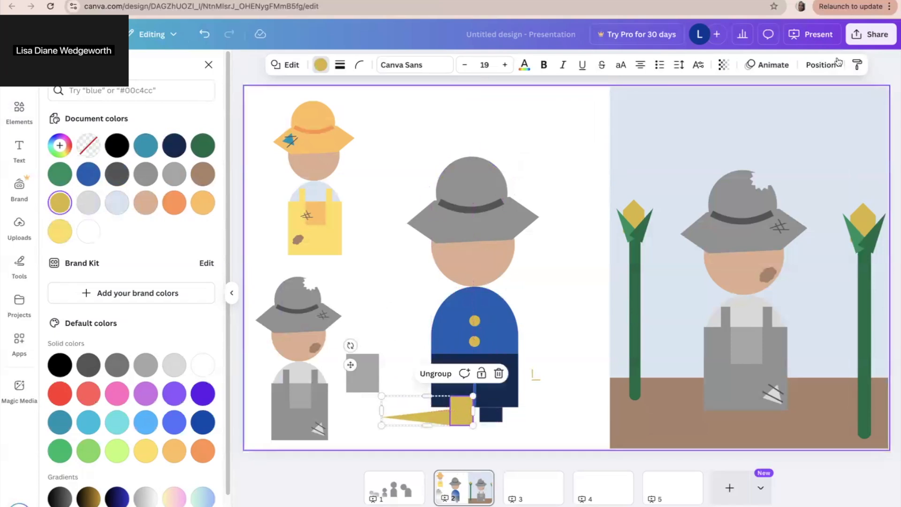
left_click(821, 64)
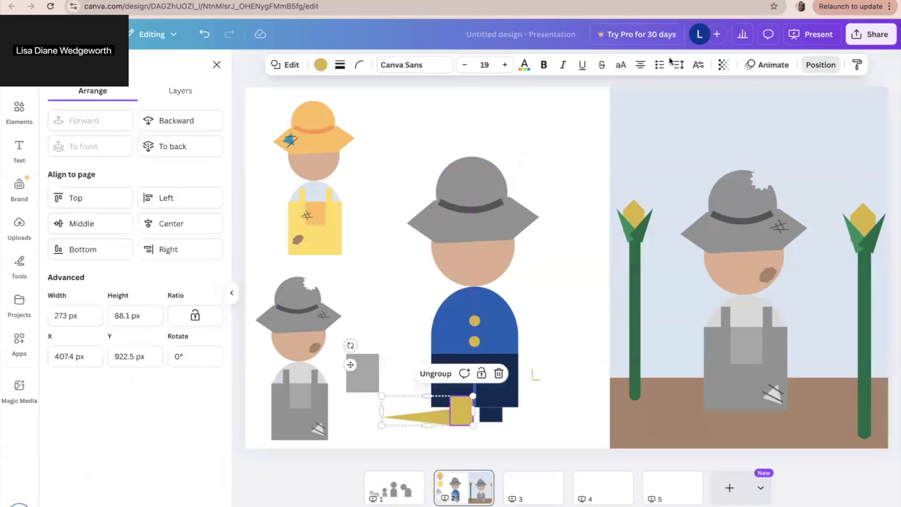
left_click(157, 146)
left_click(563, 298)
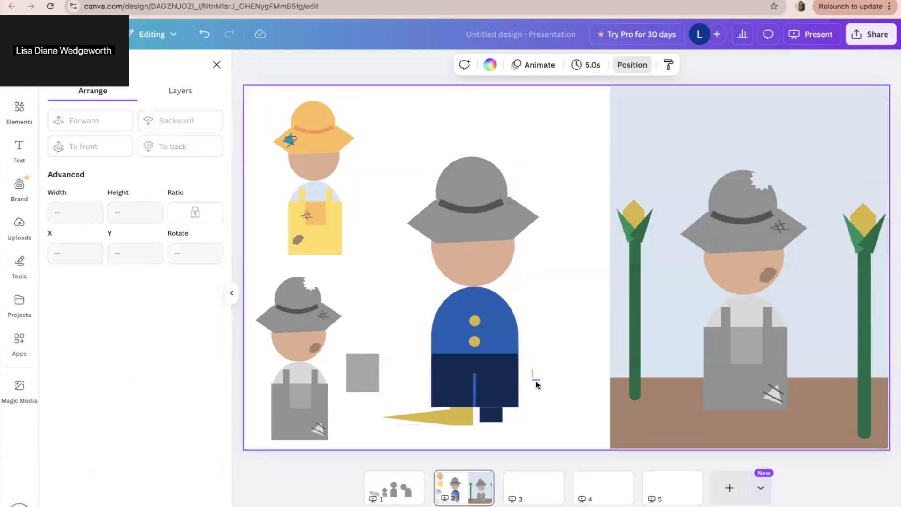
Delete the remaining navy foot rectangle
left_click(499, 413)
key("Escape")
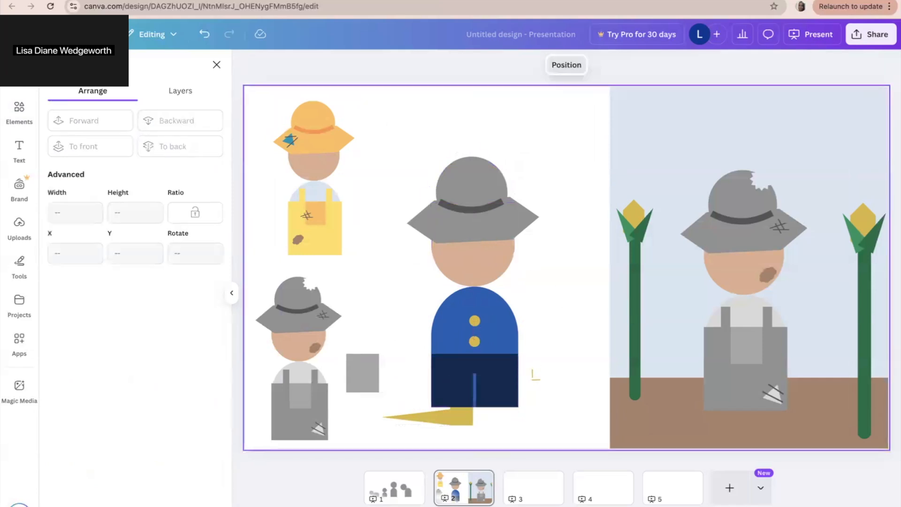
left_click(441, 414)
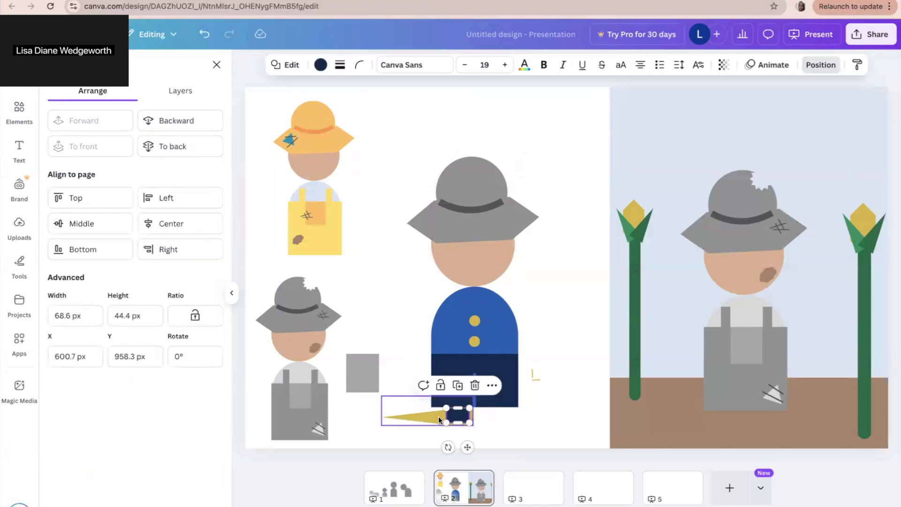
key("ctrl+z")
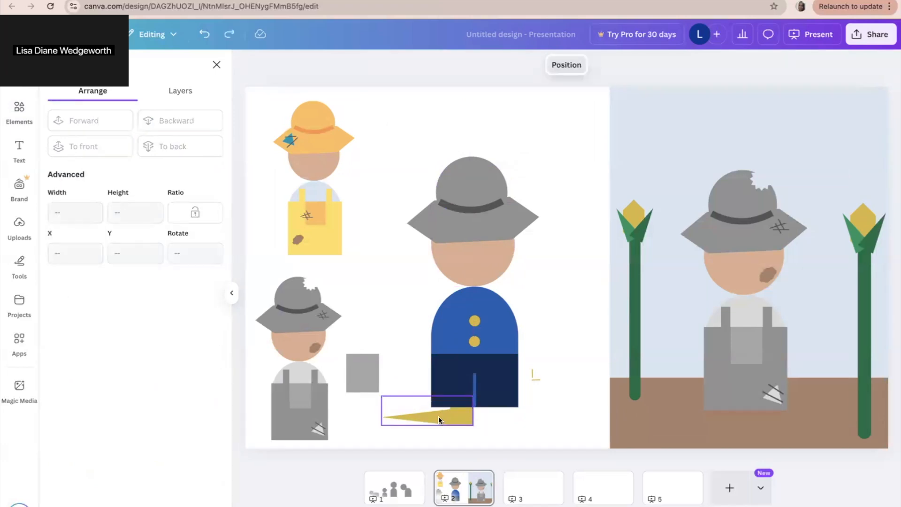
key("ctrl+shift+z")
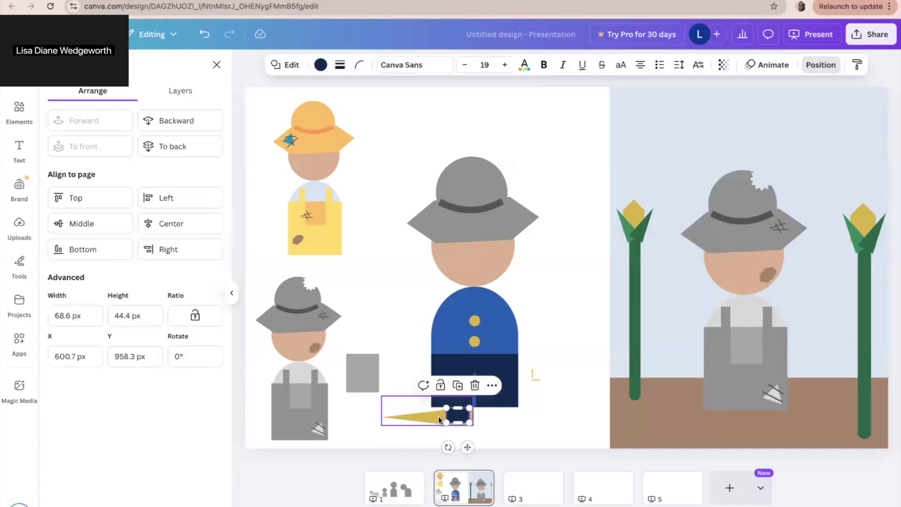
key("Delete")
Move the gold boot back to the empty area above the gray hat
left_click_drag(441, 415, 550, 123)
left_click(551, 162)
left_click(536, 126)
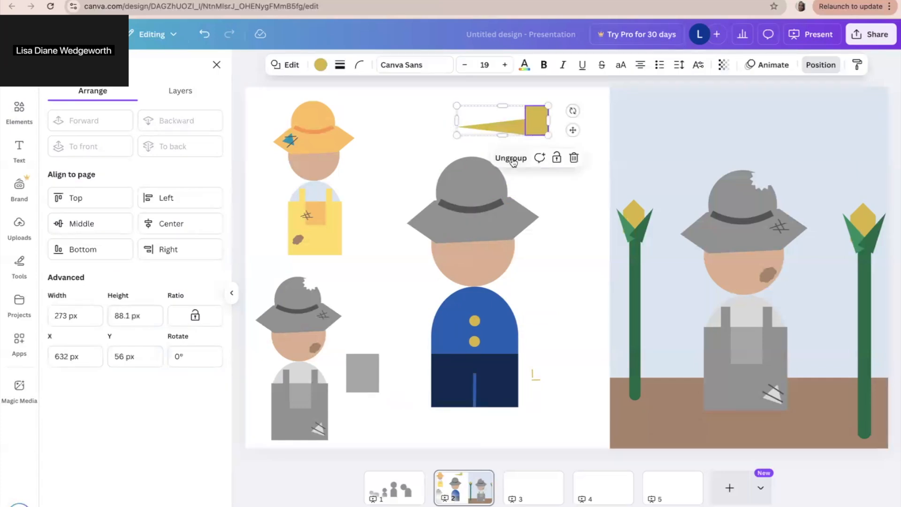
left_click(431, 105)
Place a copy of the gold boot group beside the figure's right shoulder and widen it to 301.9 px
left_click(546, 123)
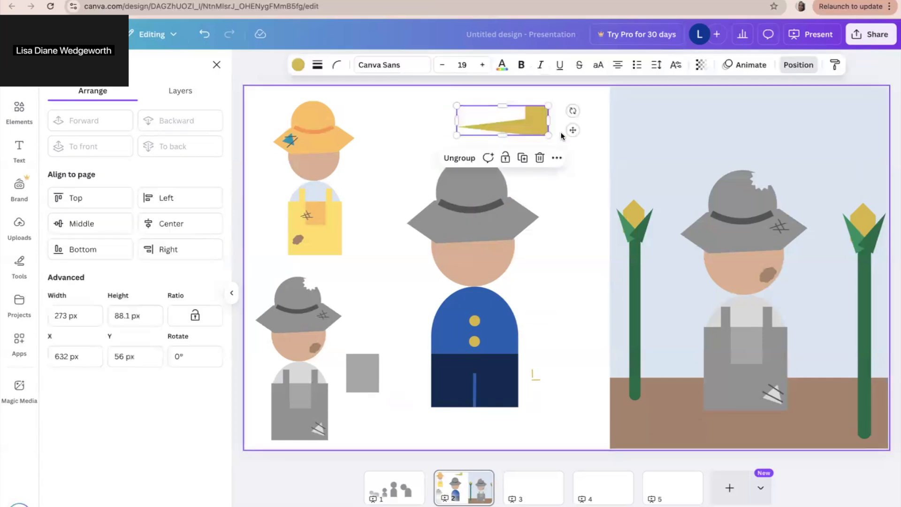
left_click_drag(547, 132, 582, 298)
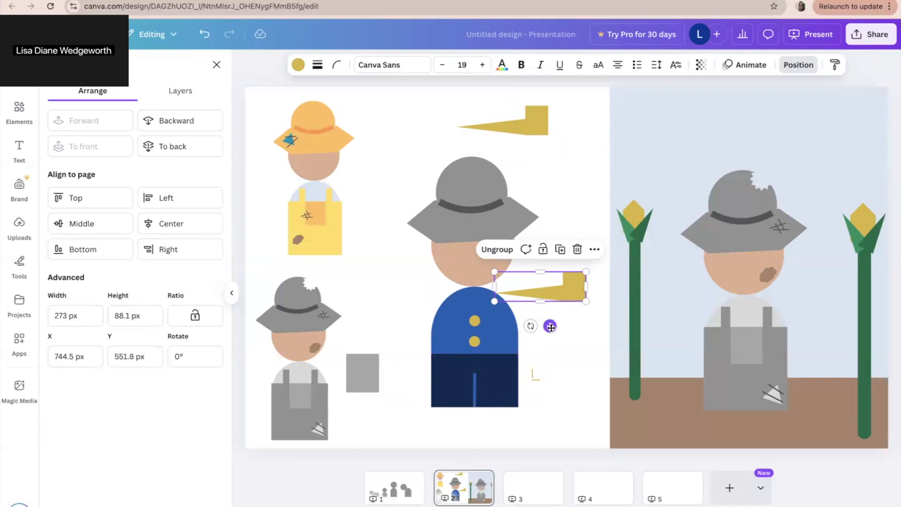
mouse_move(494, 286)
left_mouse_down()
mouse_move(662, 282)
mouse_move(476, 279)
mouse_move(485, 282)
left_mouse_up()
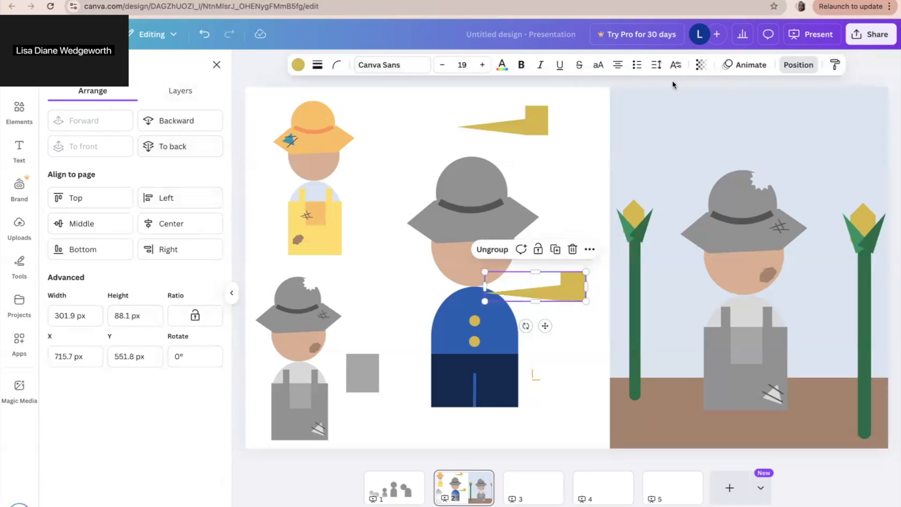
Ungroup the gold boot copy, turn its toe triangle to point right, and move the original boot under the left trouser leg
left_click(500, 251)
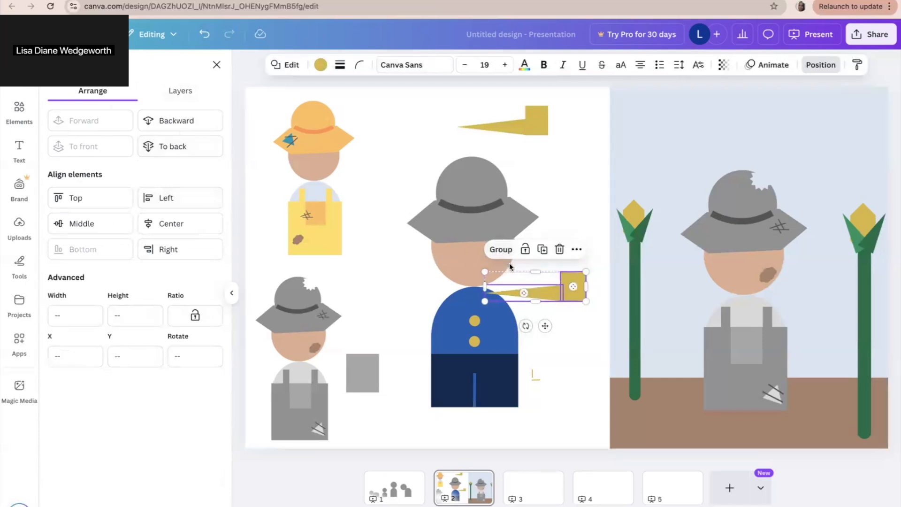
left_click_drag(537, 297, 544, 333)
left_click(558, 317)
left_click(570, 283)
left_click_drag(548, 285, 549, 309)
left_click_drag(462, 320, 577, 318)
left_click_drag(501, 315, 540, 313)
left_click_drag(536, 125, 461, 418)
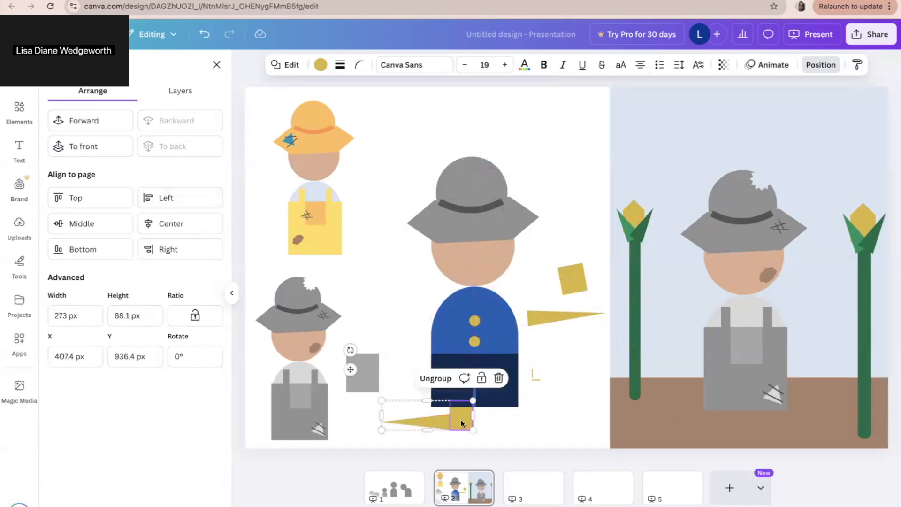
Join the loose gold square and triangle into a grouped mirrored boot and place it behind the right trouser leg
left_click_drag(578, 281, 495, 139)
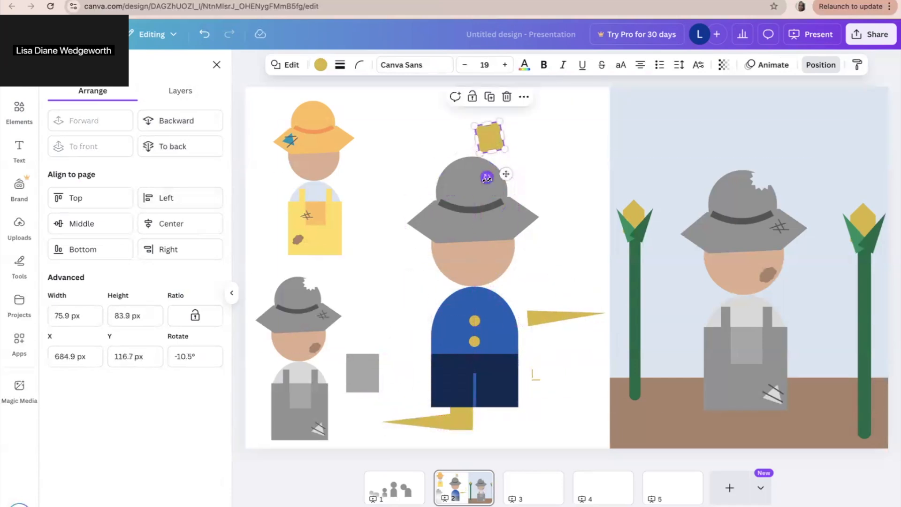
left_click_drag(486, 177, 480, 173)
left_click(534, 315)
left_click_drag(534, 313, 474, 142)
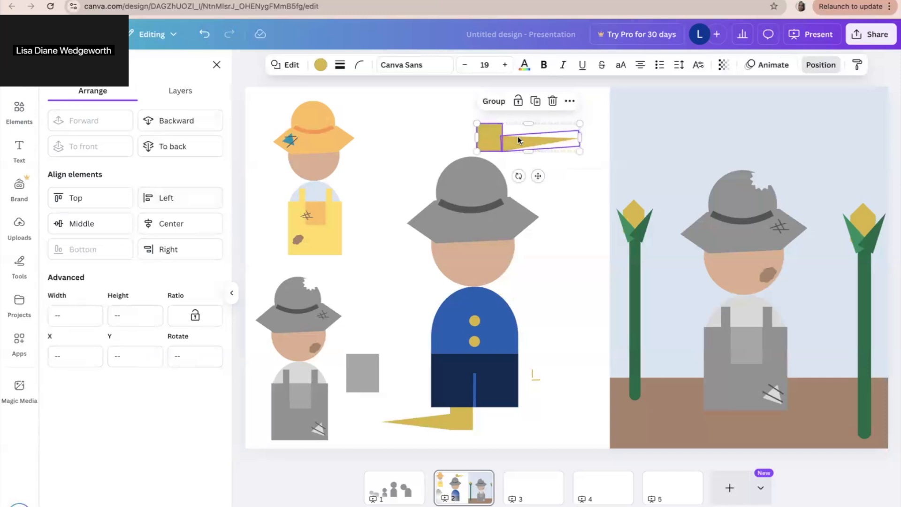
left_click(499, 100)
left_click_drag(505, 209, 506, 410)
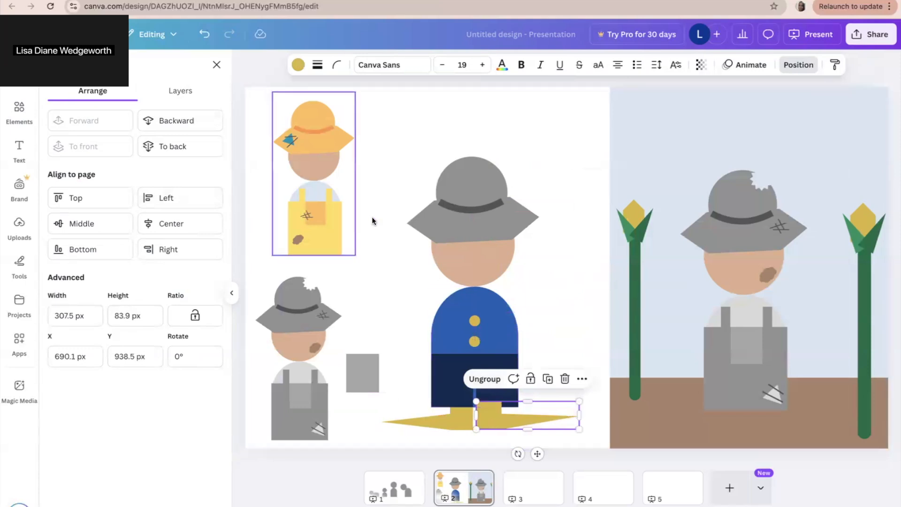
left_click(177, 146)
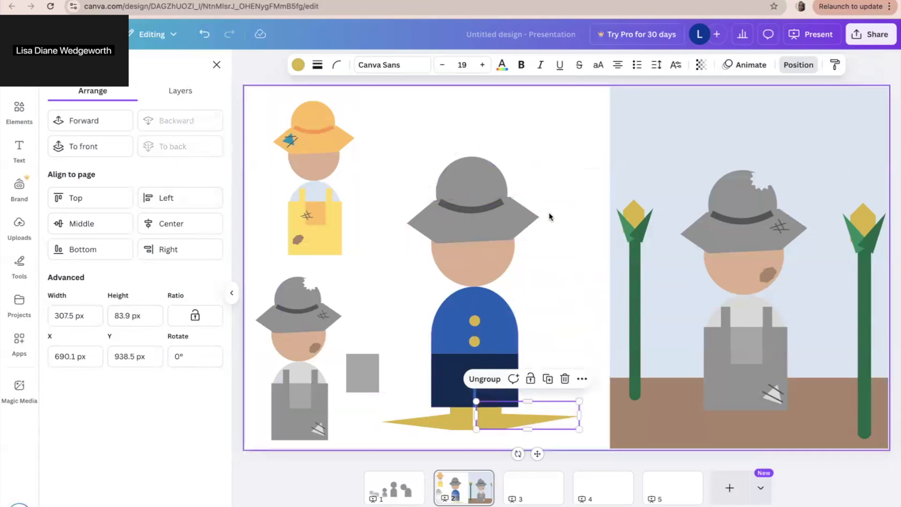
left_click(551, 216)
Delete the two small gold line pieces beside the navy trousers
left_click_drag(532, 374, 540, 391)
left_click(547, 319)
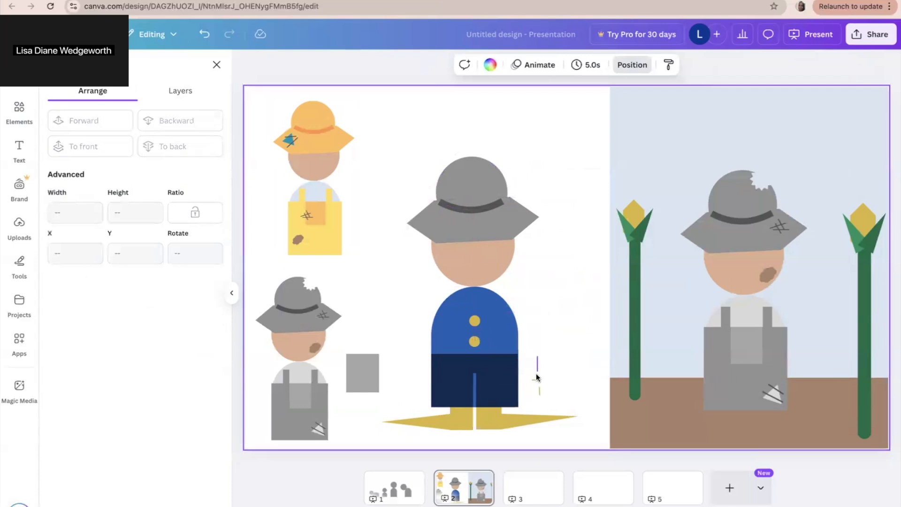
left_click(539, 393)
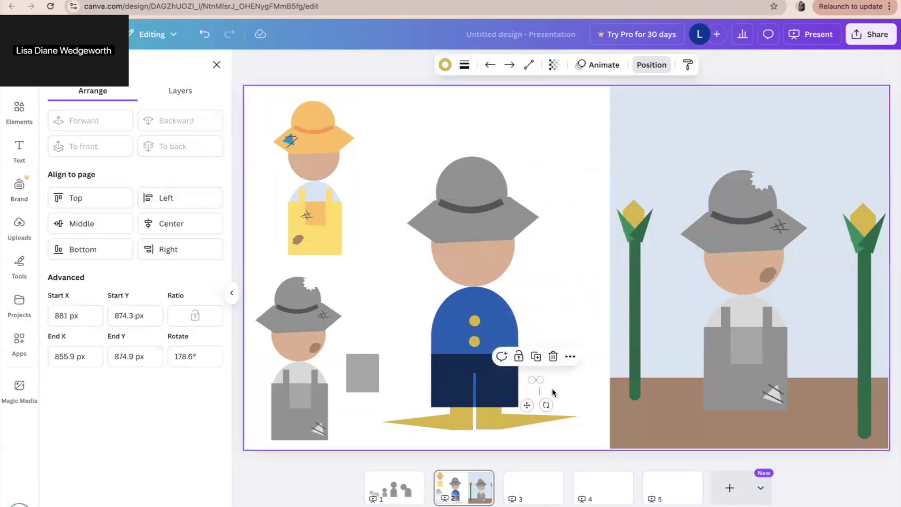
key("Delete")
left_click_drag(541, 390, 538, 391)
key("Delete")
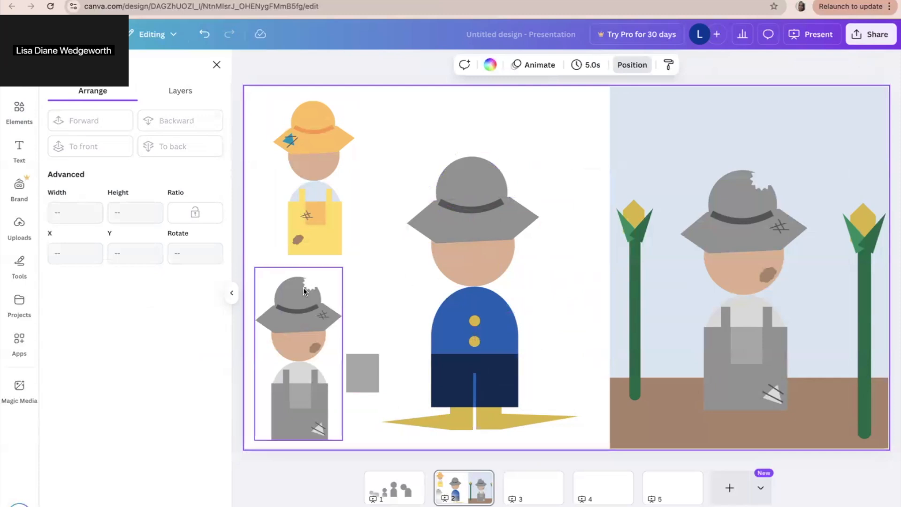
Move the gray brim and crown of the central figure's hat off the head into the empty area above
left_click(502, 228)
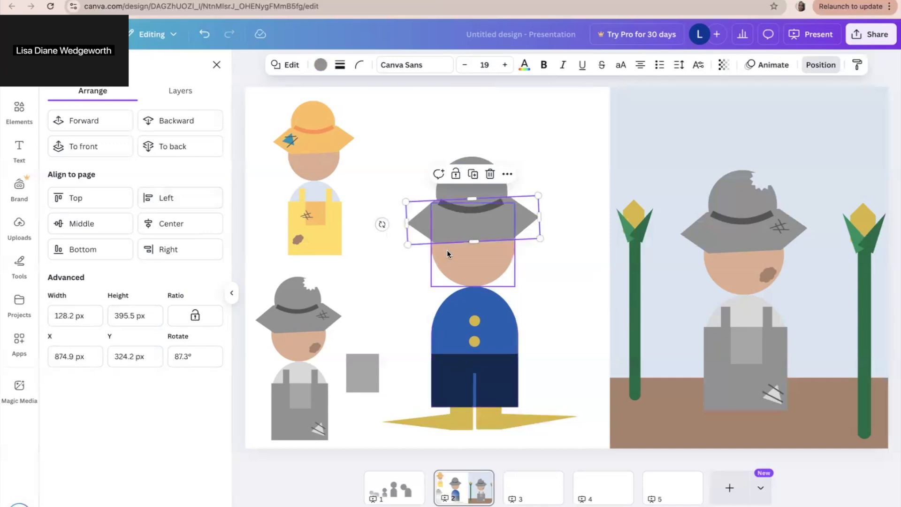
left_click_drag(441, 210, 456, 119)
left_click(446, 189)
left_click_drag(446, 189, 408, 183)
left_click(499, 131)
left_click_drag(499, 132, 525, 171)
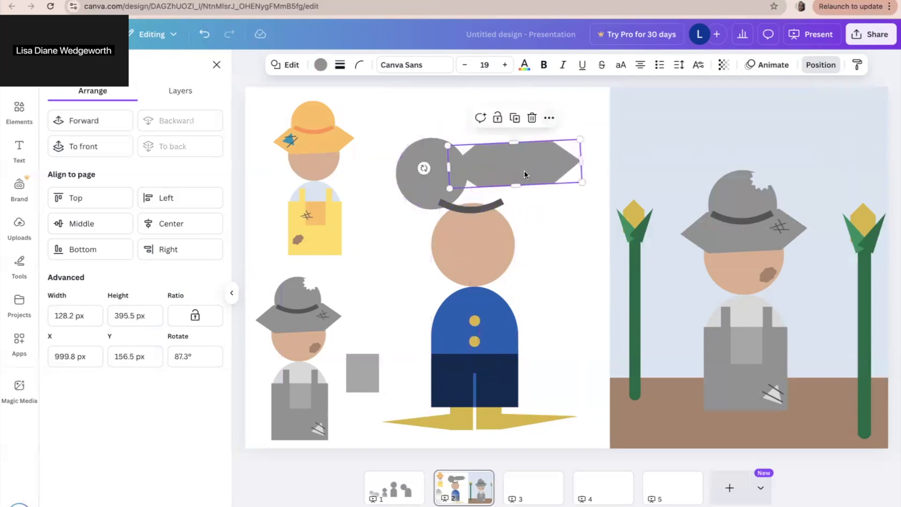
Try brown, black and orange fills on the detached hat brim
left_click(322, 68)
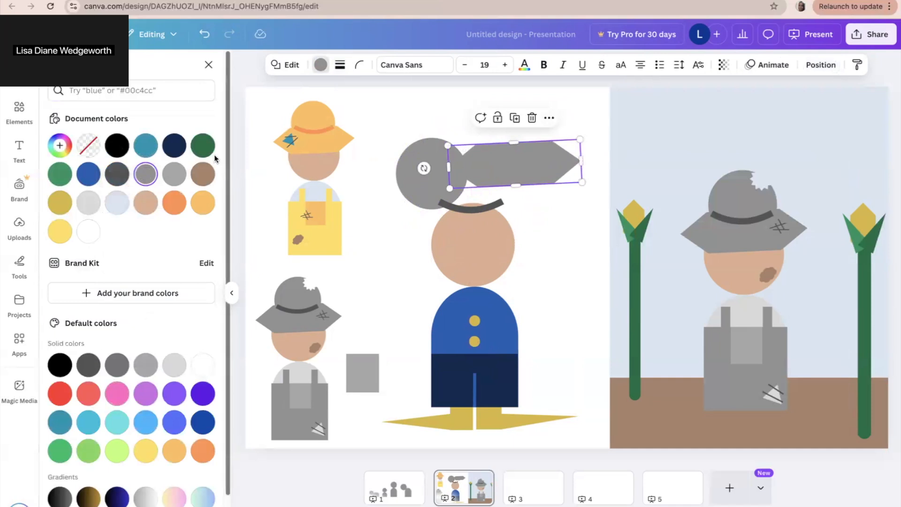
left_click(202, 173)
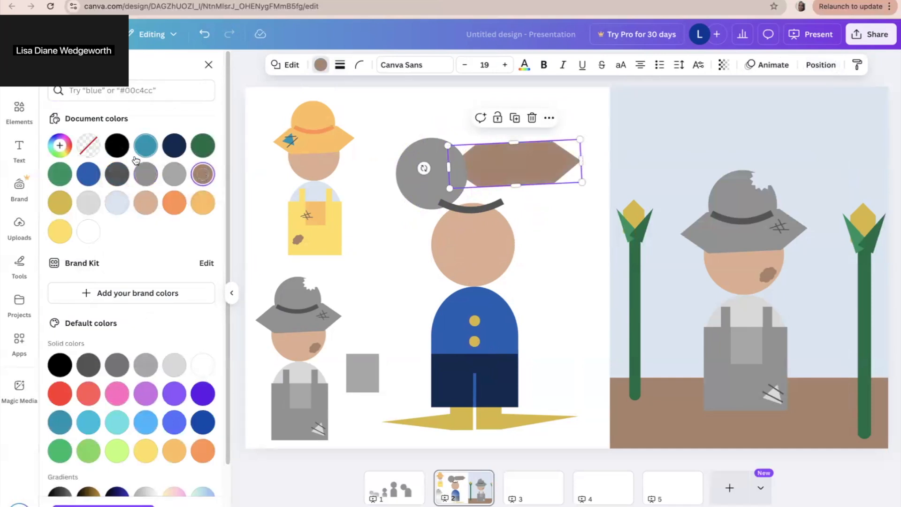
left_click(117, 145)
left_click(59, 366)
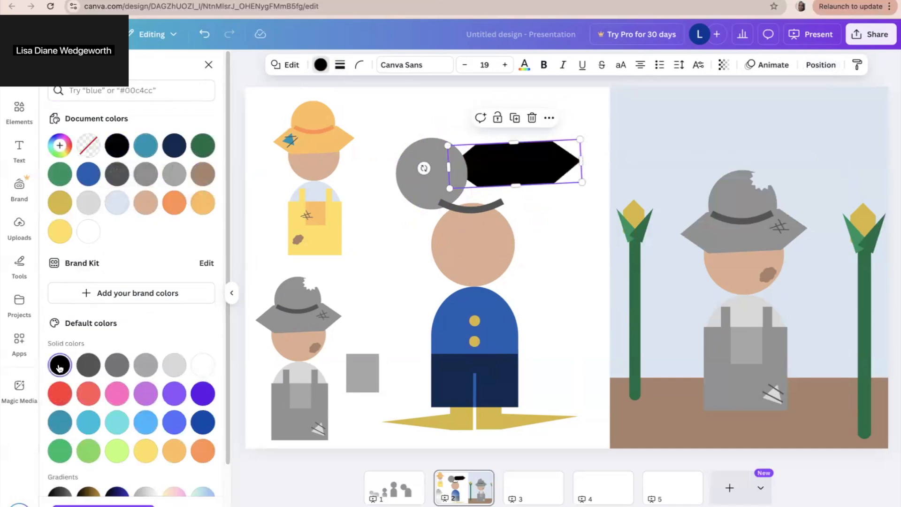
left_click(202, 174)
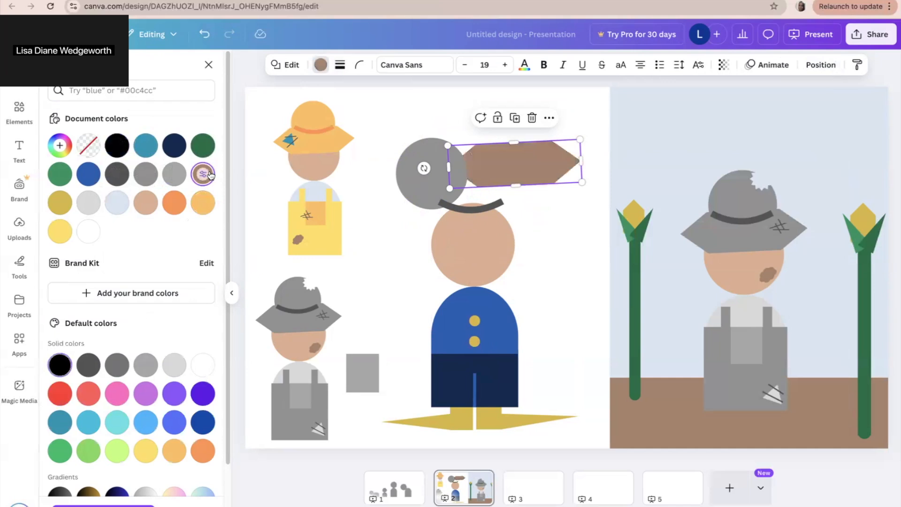
left_click(60, 145)
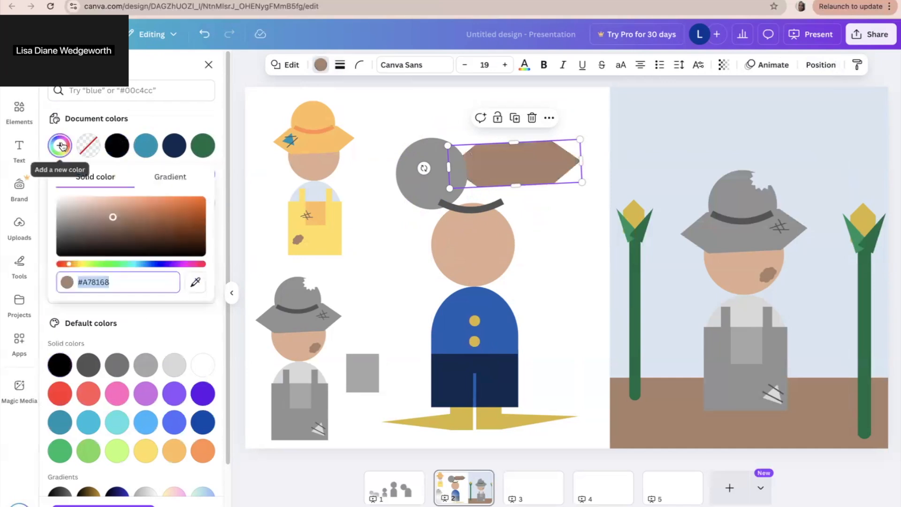
left_click(97, 230)
left_click(202, 450)
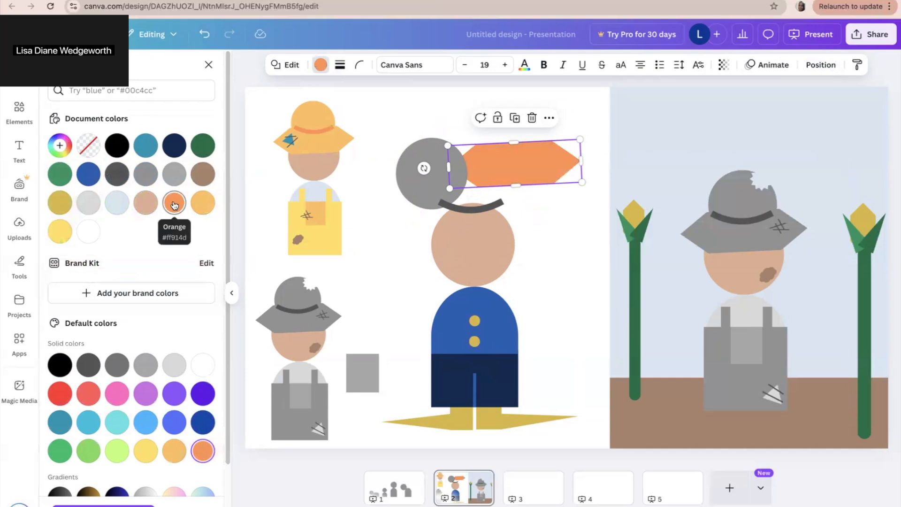
Fill the detached hat brim with the custom dark brown #713E1F
left_click(60, 146)
left_click(130, 229)
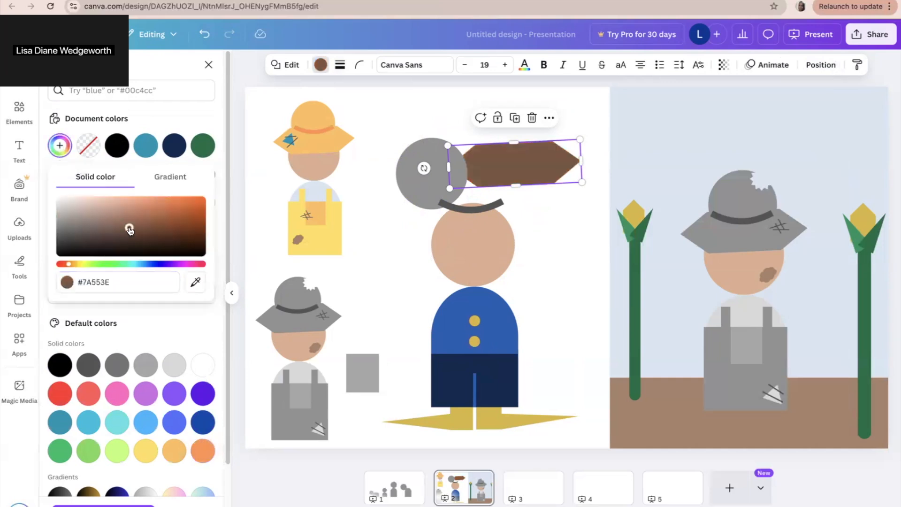
left_click(126, 222)
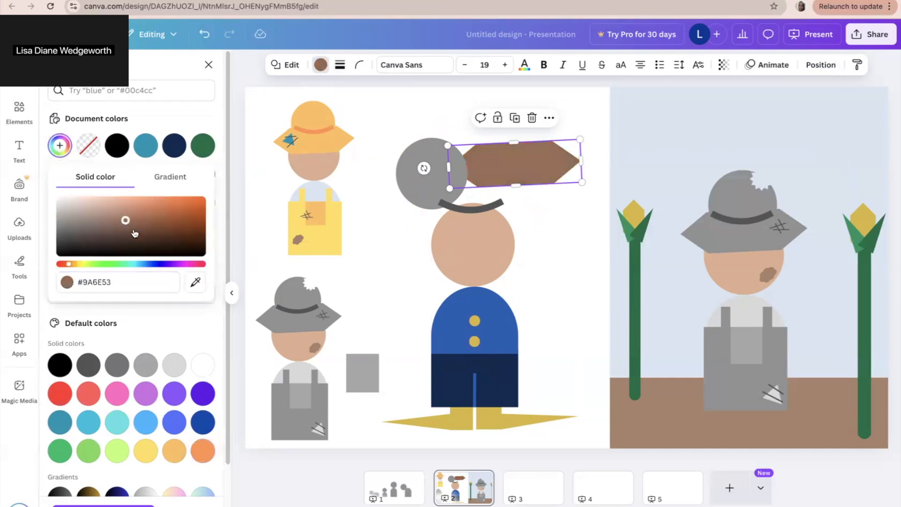
left_click(141, 233)
left_click(165, 231)
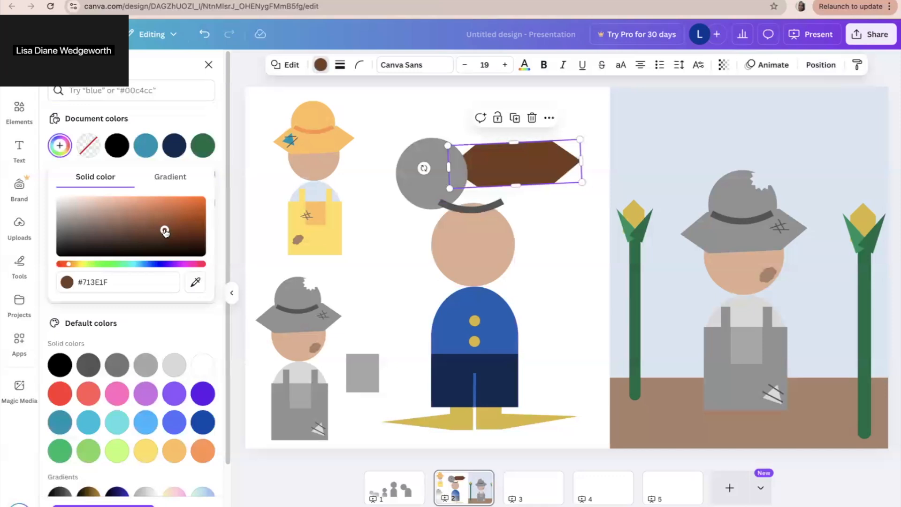
Place the gray crown over the brown brim and fill it with the custom brown #8A451B
left_click_drag(409, 177, 487, 135)
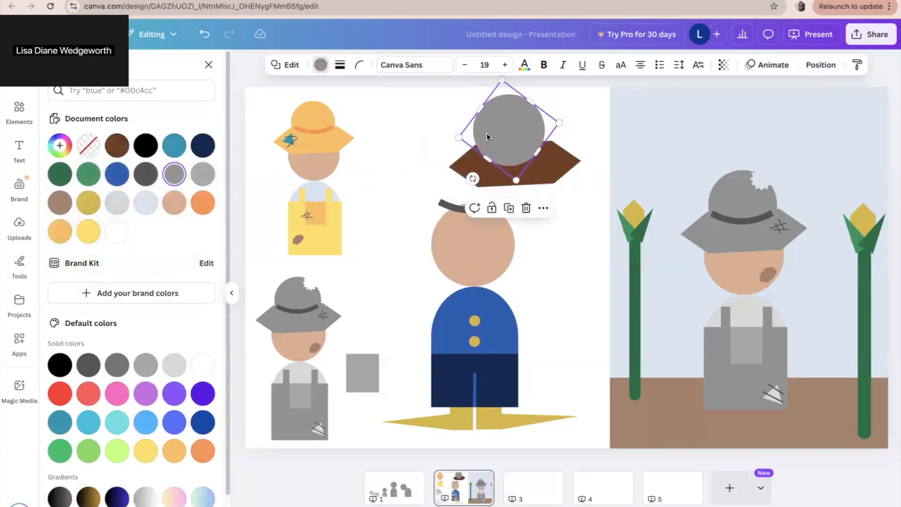
left_click(117, 146)
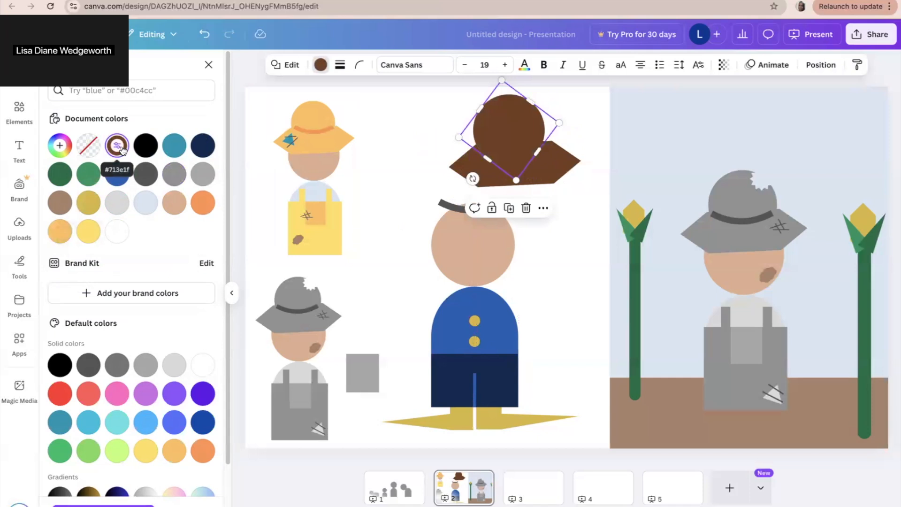
left_click(60, 145)
left_click(148, 225)
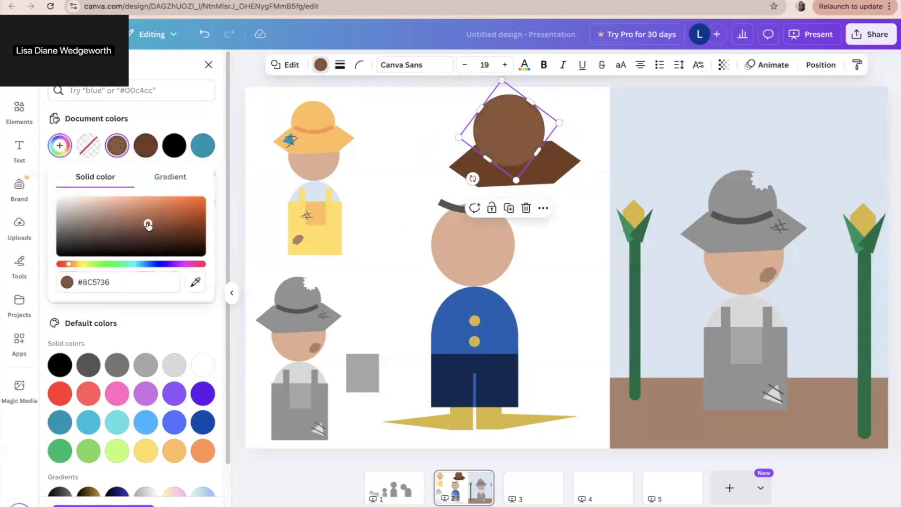
left_click(176, 225)
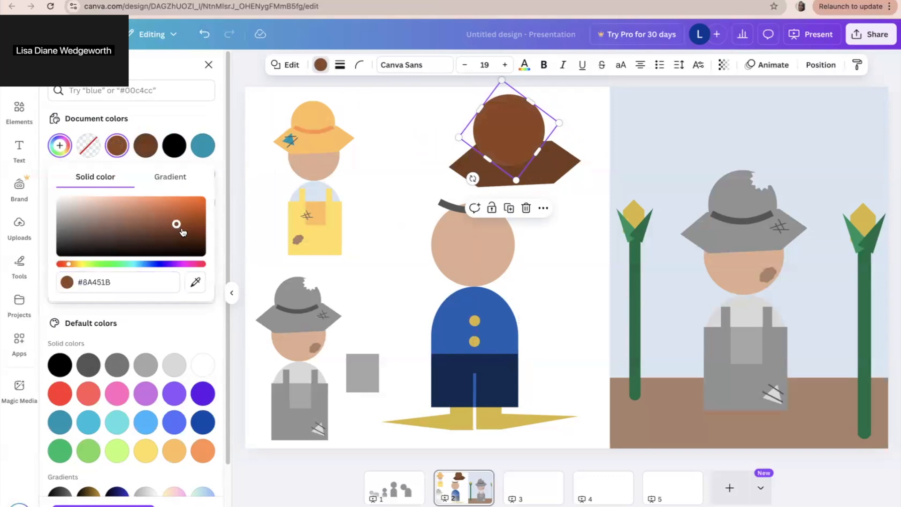
Move the curved hat band onto the brown hat and reshape it to follow the crown's lower edge
left_click(458, 206)
left_click_drag(458, 206, 507, 160)
left_click_drag(503, 160, 499, 162)
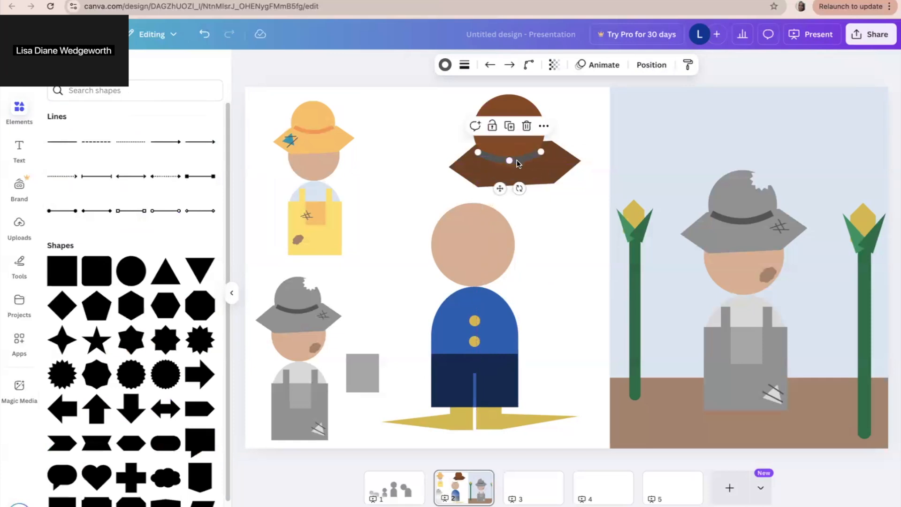
key("Escape")
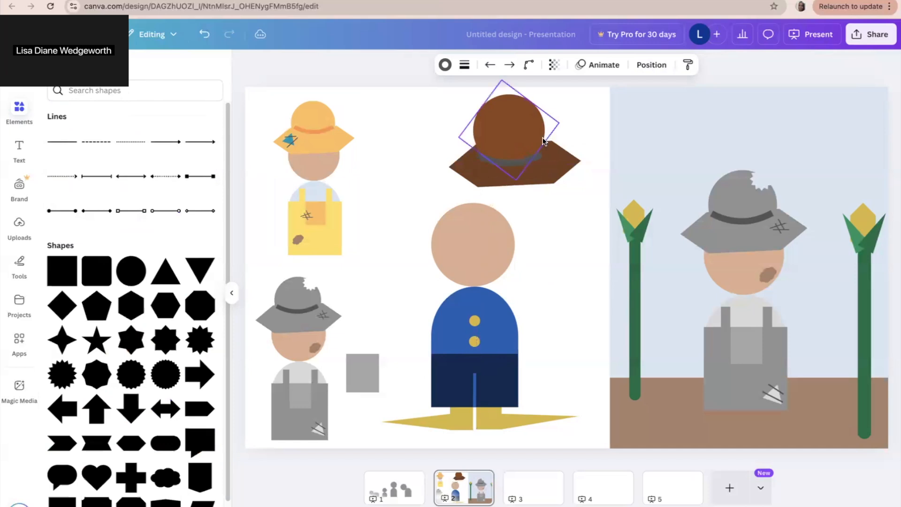
left_click(526, 158)
left_click_drag(541, 156, 546, 141)
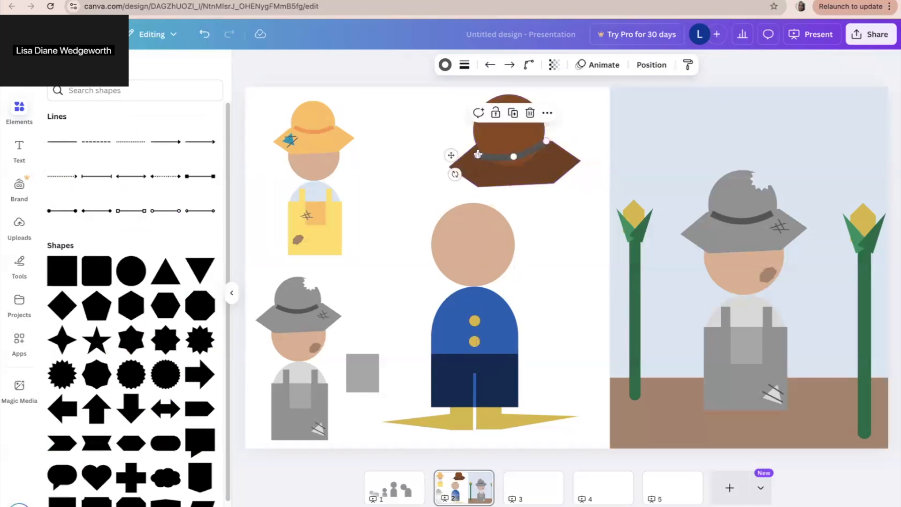
left_click_drag(477, 151, 513, 164)
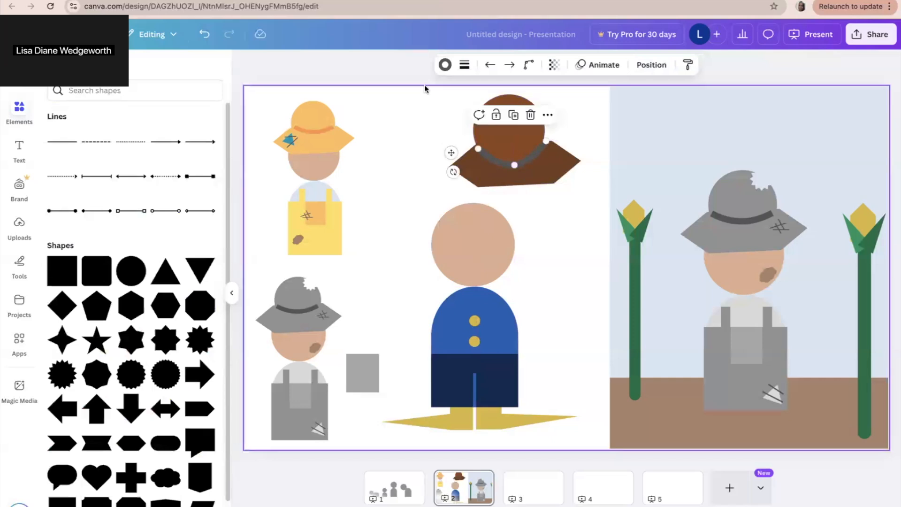
Recolor the curved hat band with the custom dark brown #5C2F13
left_click(445, 65)
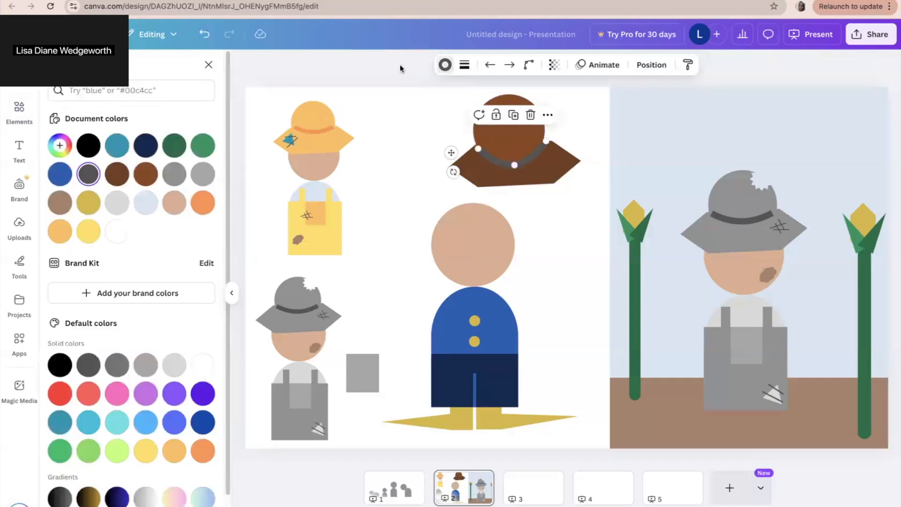
left_click(117, 175)
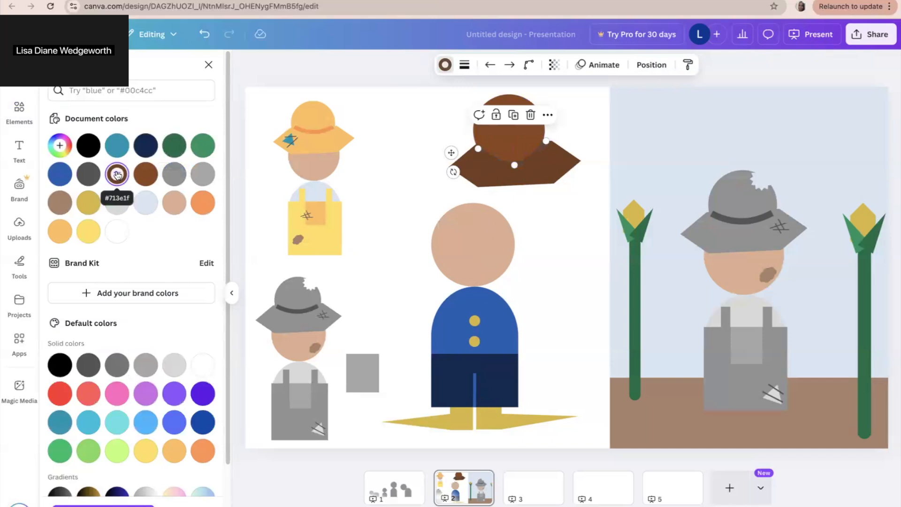
left_click(59, 145)
left_click_drag(164, 227, 185, 230)
left_click(181, 225)
left_click(175, 234)
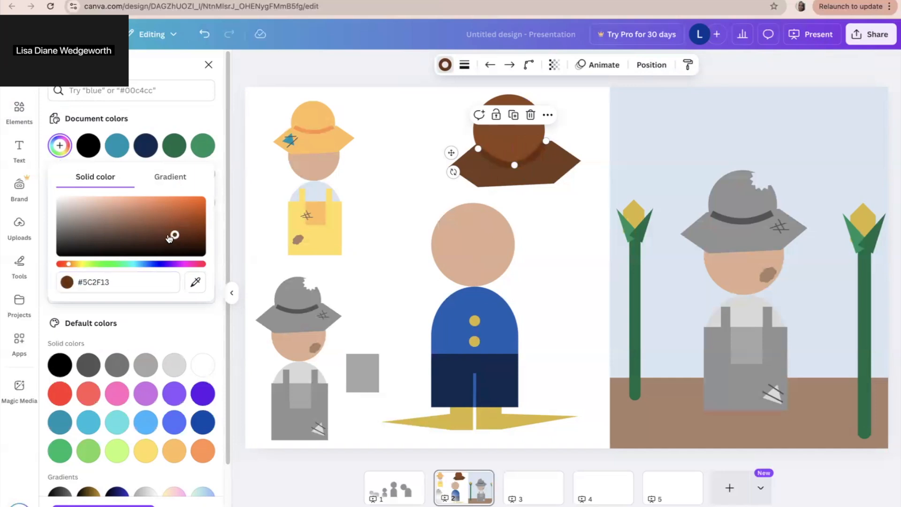
left_click(370, 179)
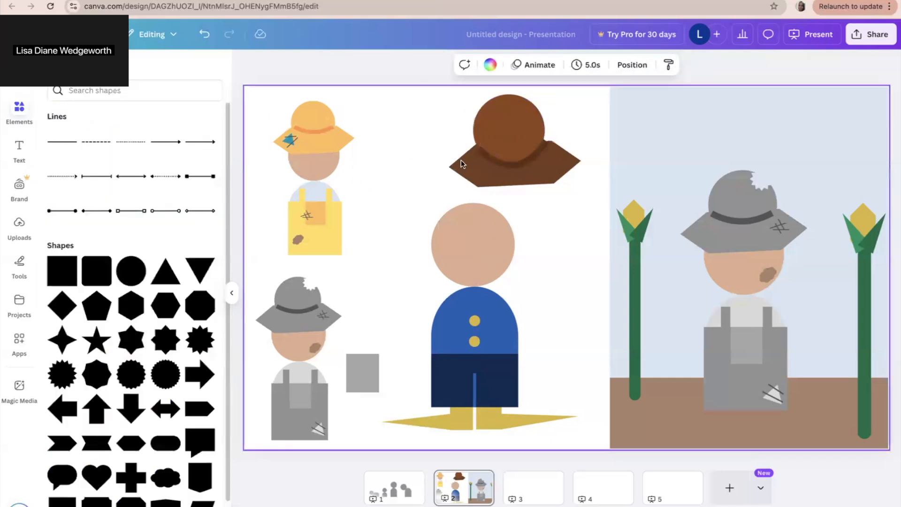
Group the brown crown, brim and band, and place the hat on the central figure's head
left_click(492, 156)
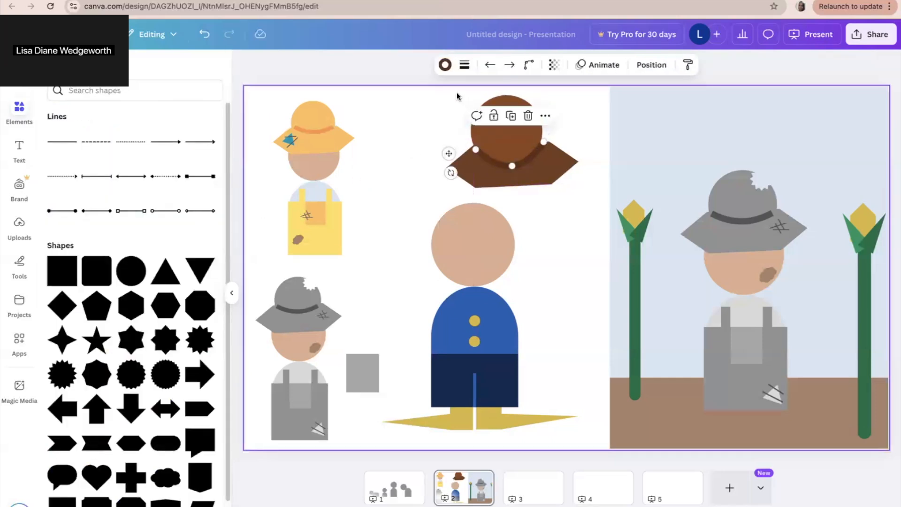
left_click(439, 120)
left_click_drag(439, 121, 543, 196)
left_click(478, 212)
left_click_drag(511, 143, 473, 196)
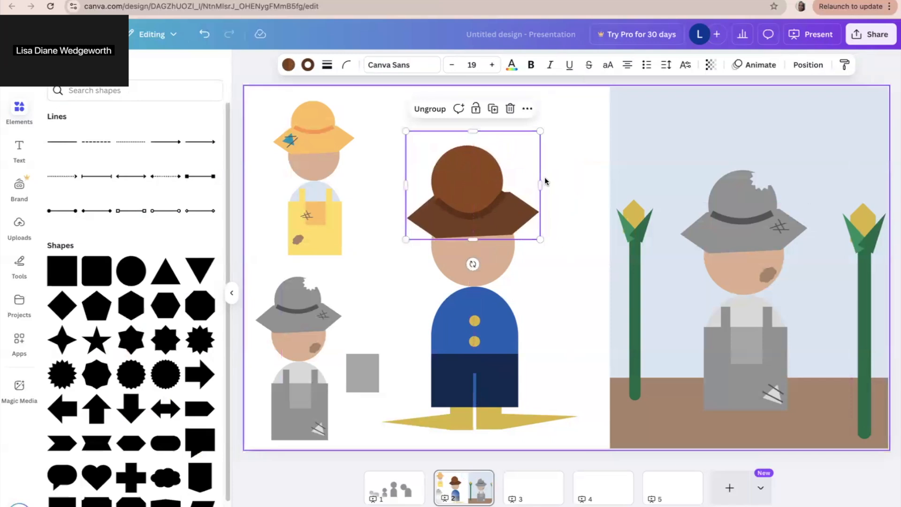
left_click(561, 183)
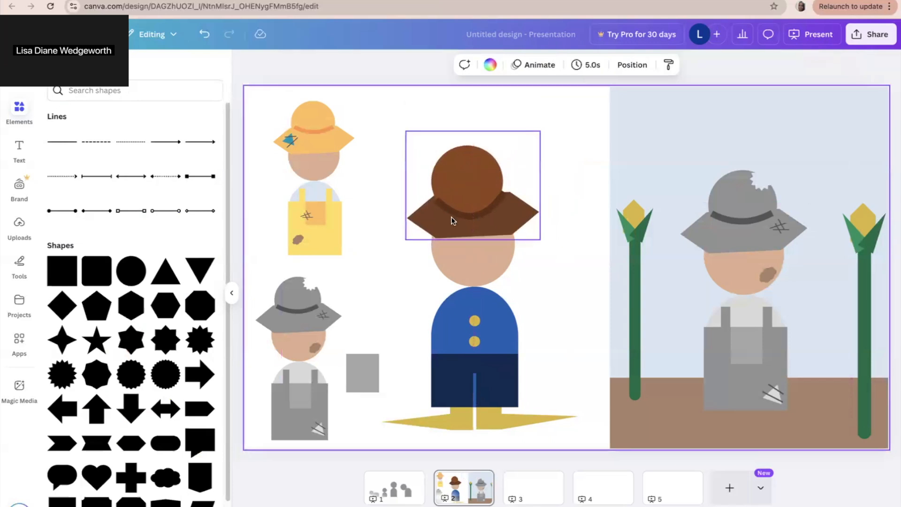
Move the grouped brown hat up off the central figure's head and ungroup it
left_click_drag(474, 193, 484, 148)
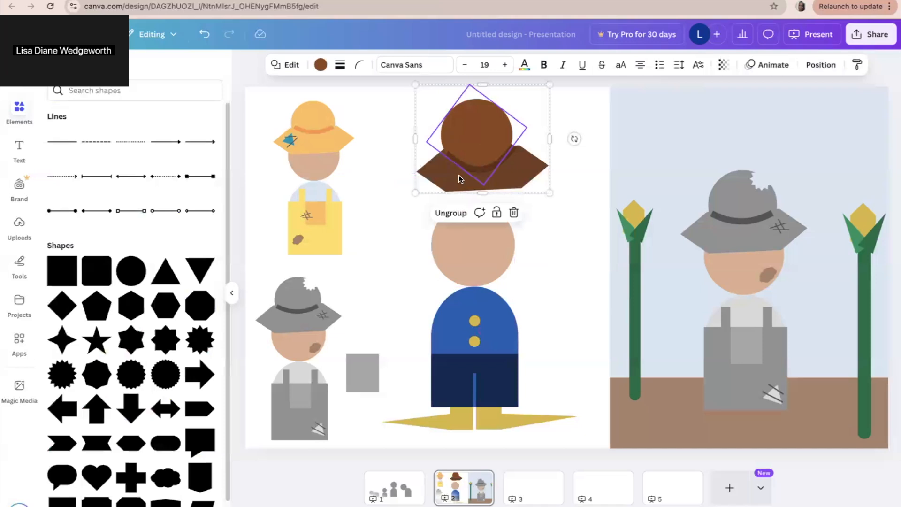
left_click(449, 214)
left_click(569, 112)
Fill both the hat's crown and its brim with the dark brown #5C2F13
left_click(480, 130)
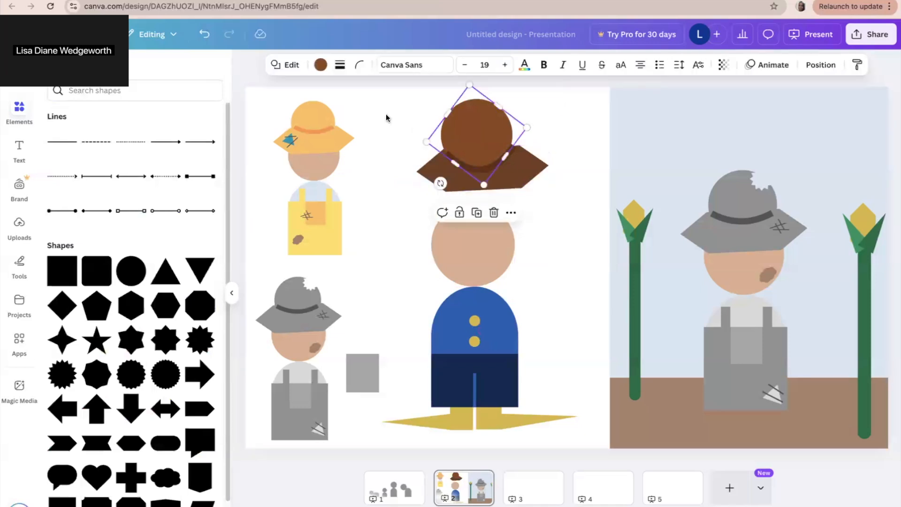
left_click(321, 67)
left_click(147, 175)
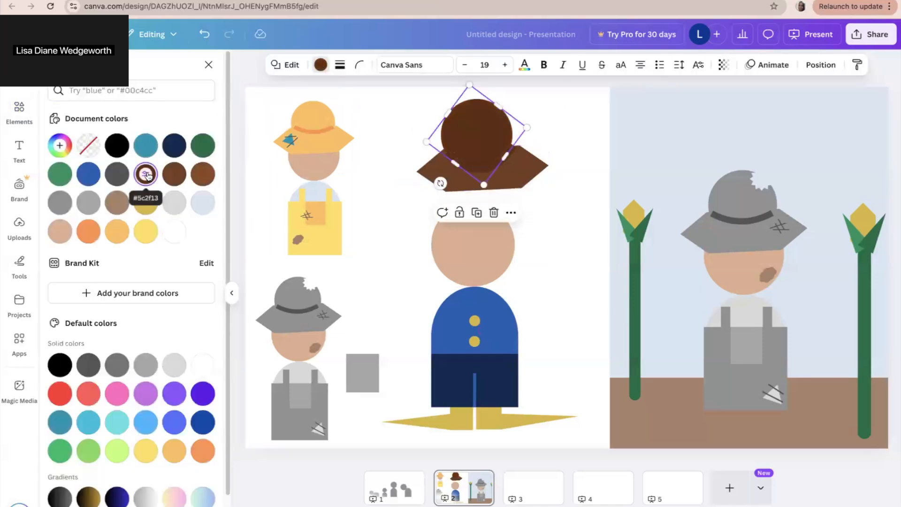
left_click(165, 175)
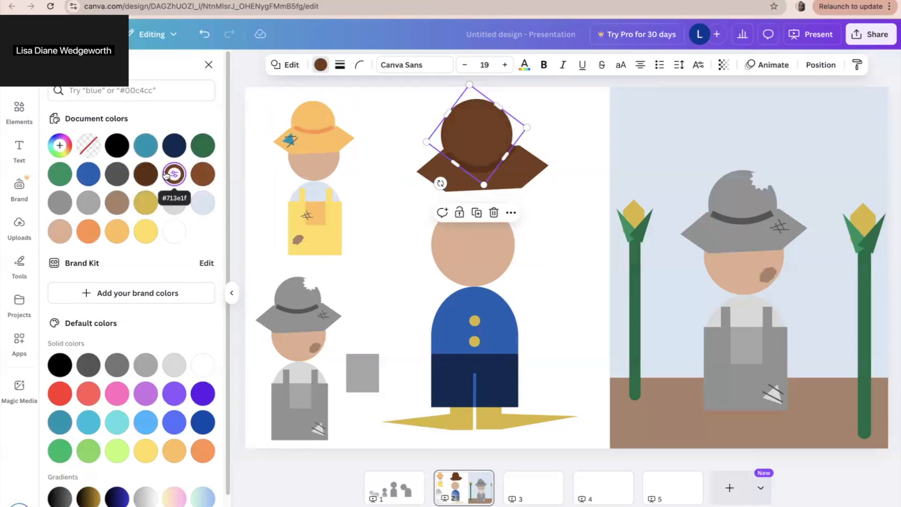
left_click(147, 174)
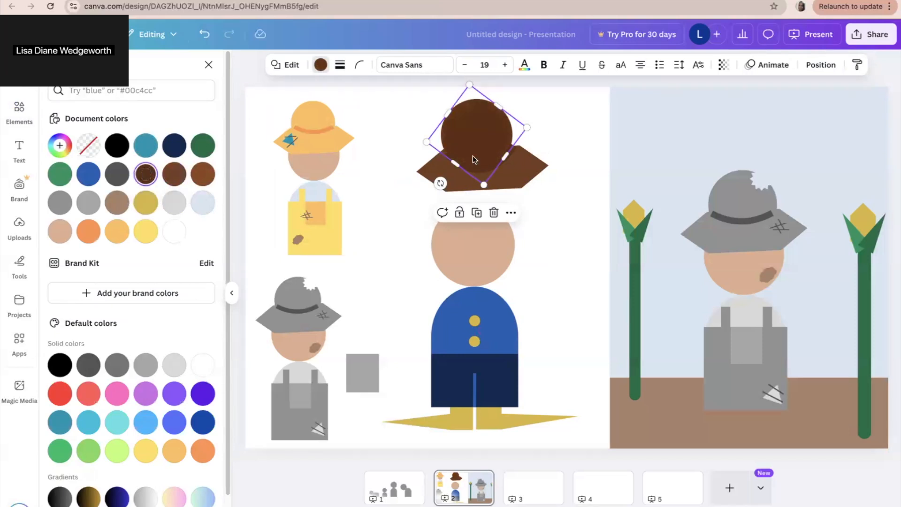
left_click(510, 173)
left_click(147, 175)
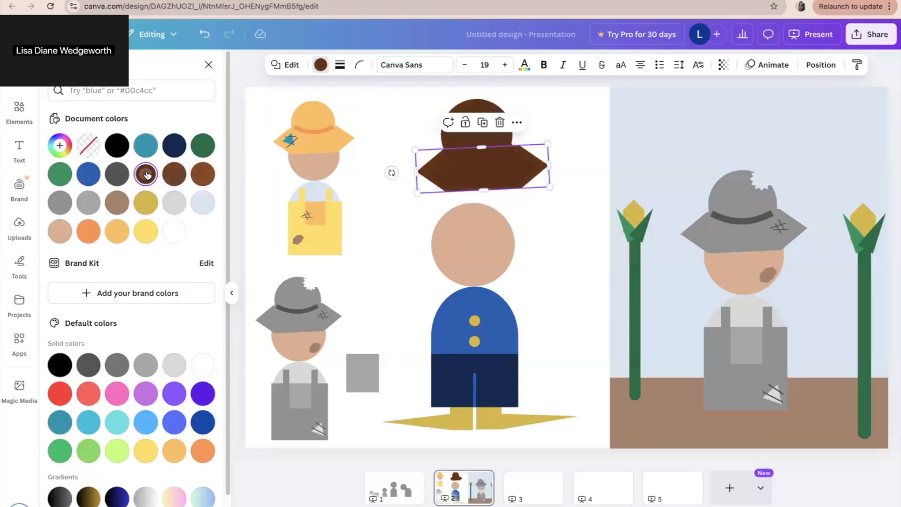
Recolor the curved hat band with a custom brown lighter than the crown and brim
left_click(490, 168)
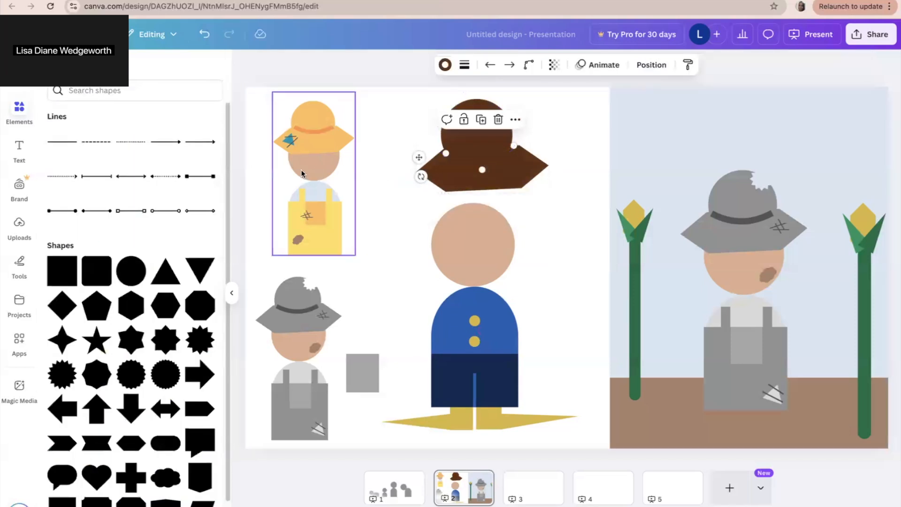
left_click(445, 65)
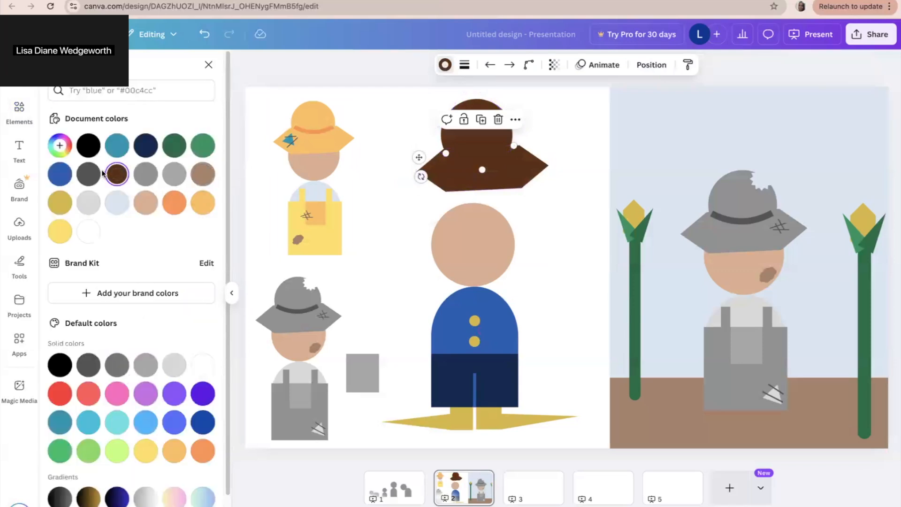
left_click(117, 174)
left_click(170, 231)
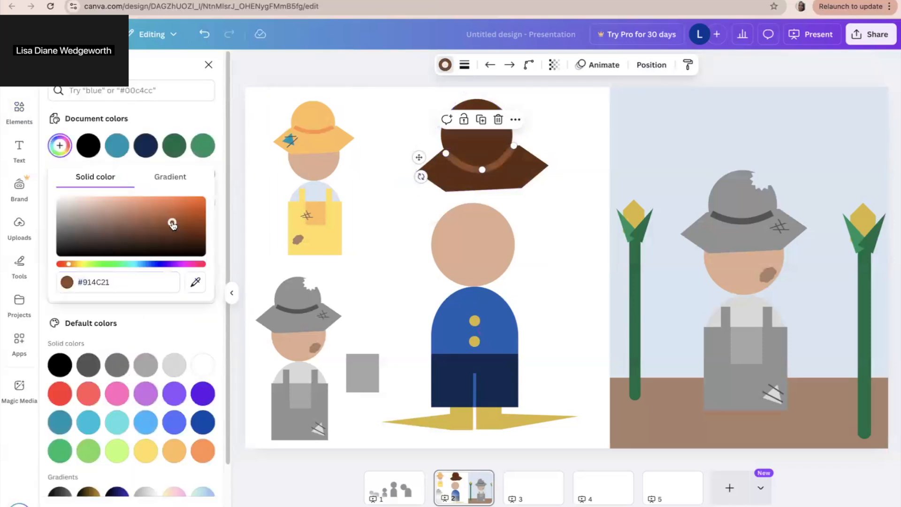
left_click(162, 230)
left_click(407, 207)
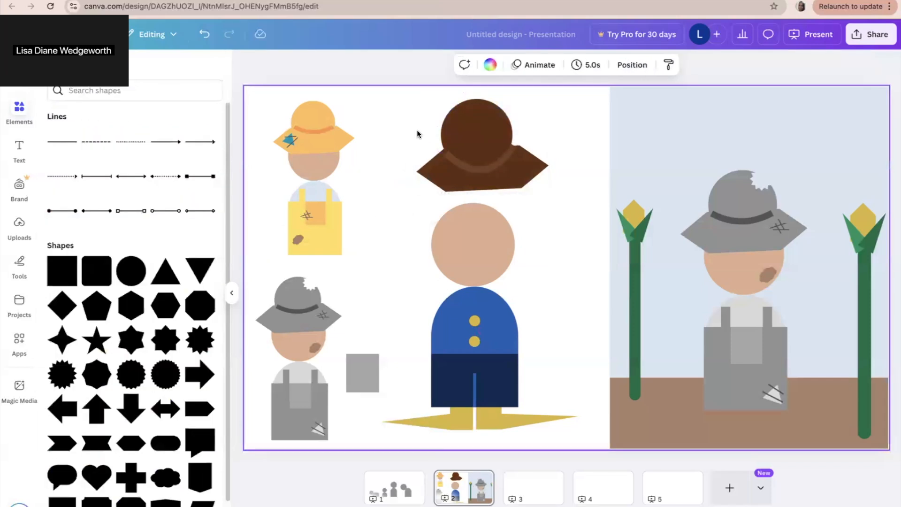
Lower the ungrouped hat's crown slightly so it sits deeper in the brim
left_click(516, 171)
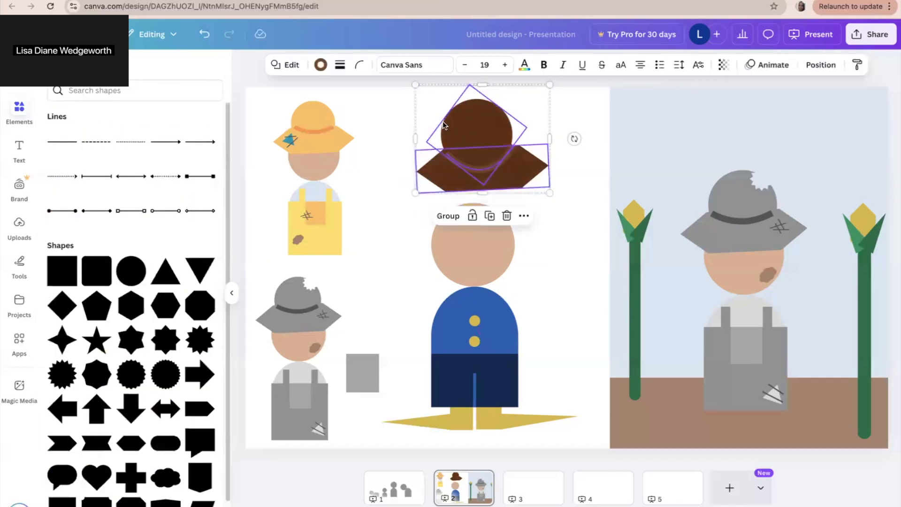
left_click(442, 215)
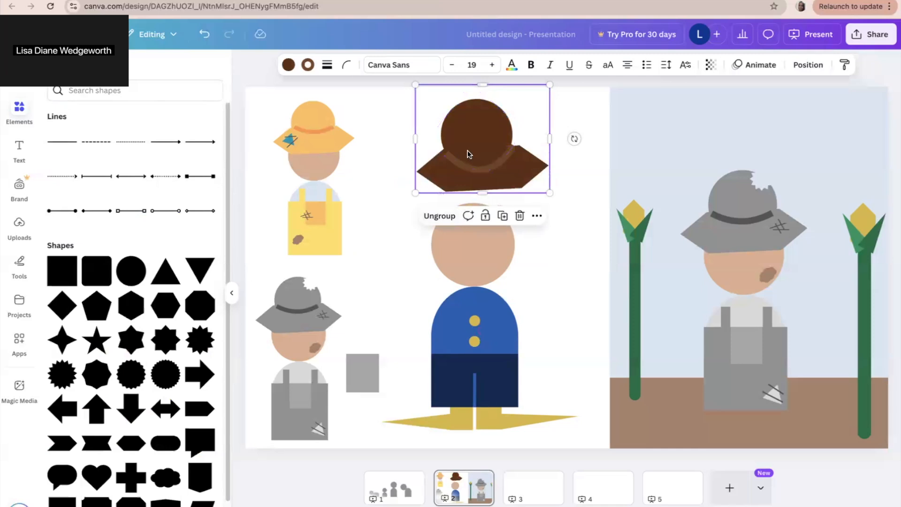
left_click(437, 216)
left_click(419, 219)
left_click(474, 140)
left_click_drag(474, 140, 476, 151)
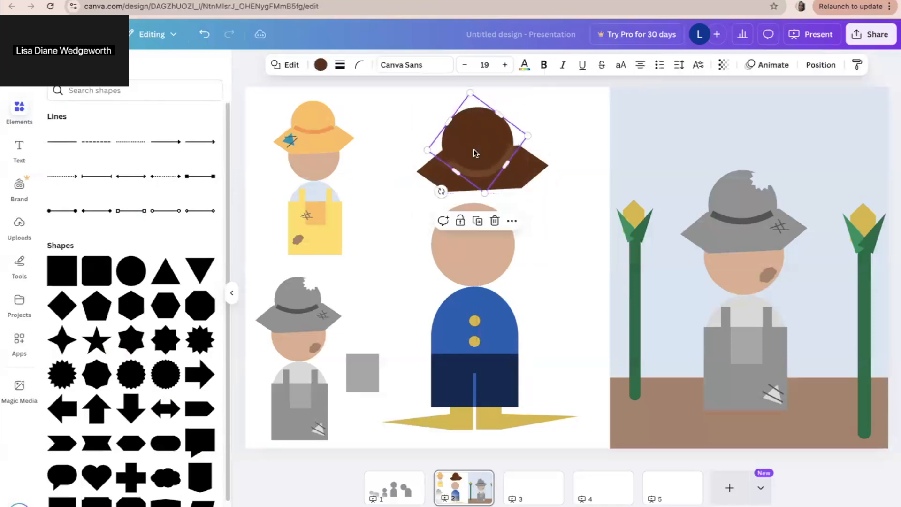
left_click(427, 125)
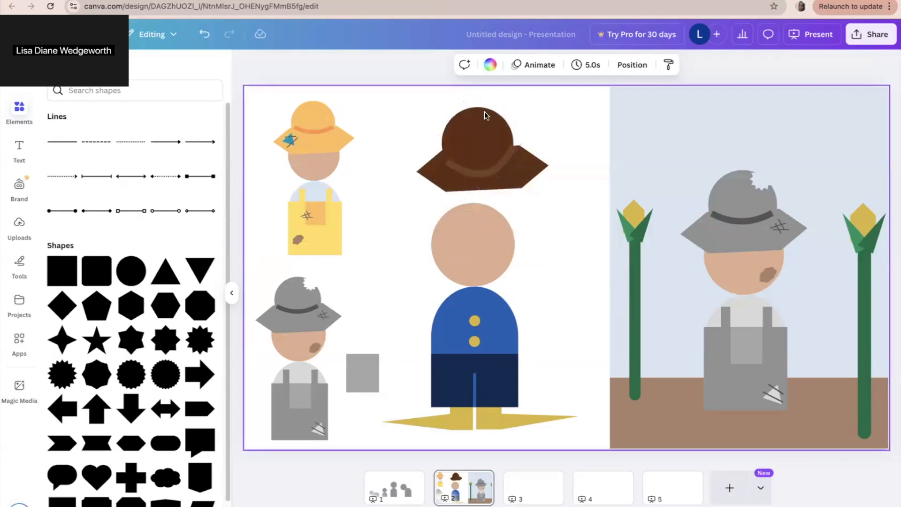
Group the dark brown crown, brim and band, and place the hat on the central figure's head
left_click_drag(420, 116, 470, 201)
left_click(451, 215)
left_click(570, 164)
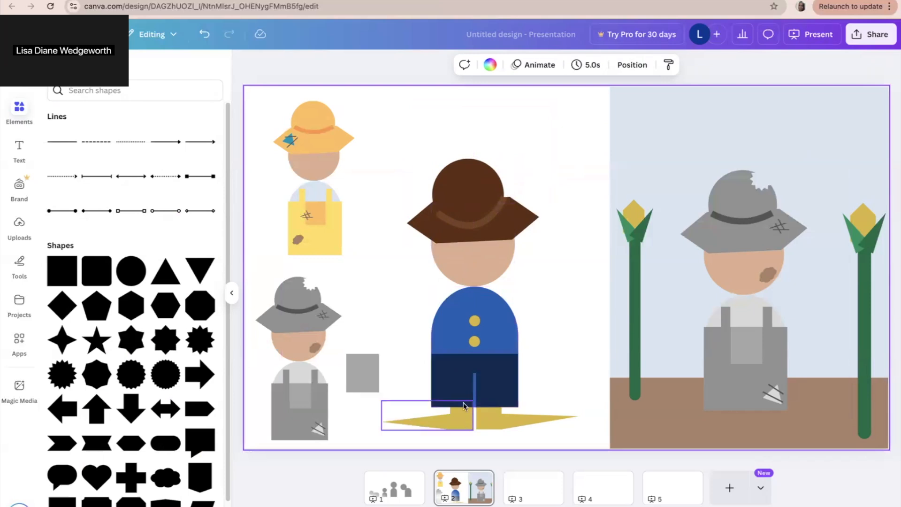
left_click_drag(436, 107, 548, 311)
left_click(582, 332)
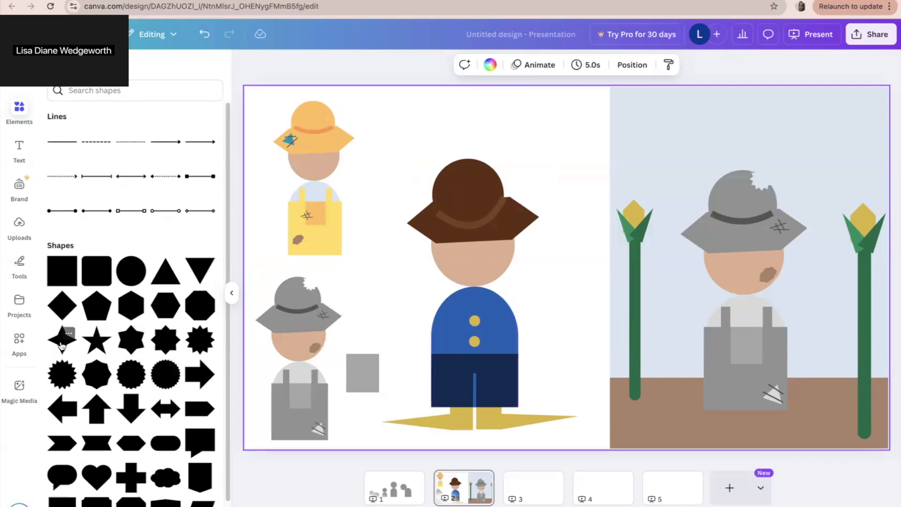
Add a five-pointed star and shrink it proportionally to a tiny size beside the blue shirt's shoulder
left_click(95, 348)
left_click_drag(620, 209, 543, 300)
left_click(557, 289)
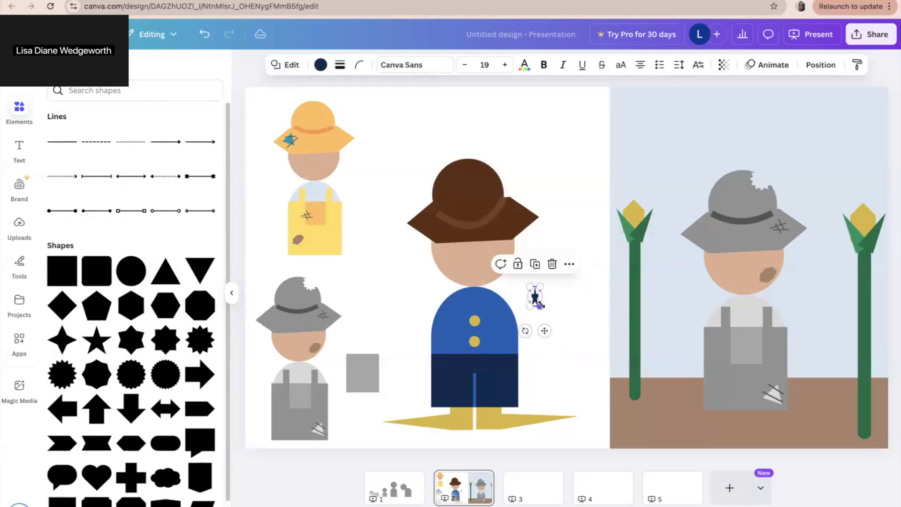
key("ctrl+z")
left_click_drag(546, 301, 541, 298)
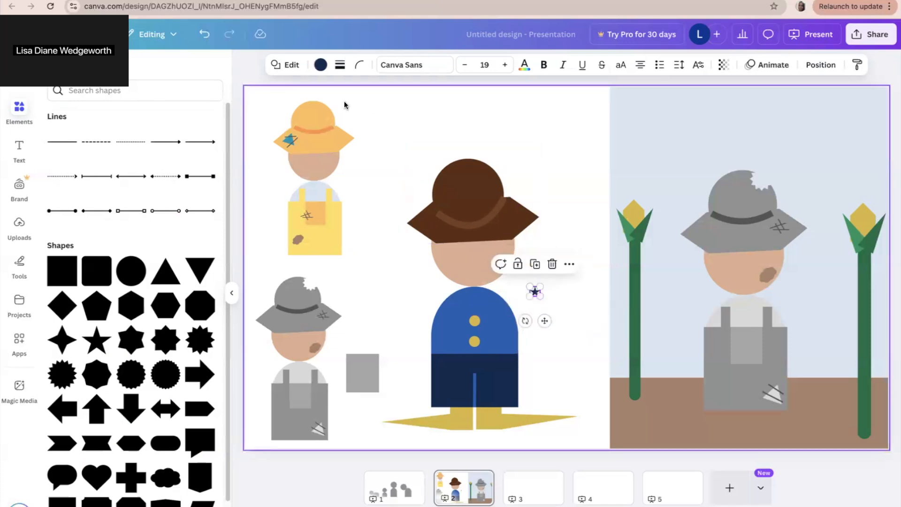
Fill the small star with the light yellow from the document colors
left_click(321, 65)
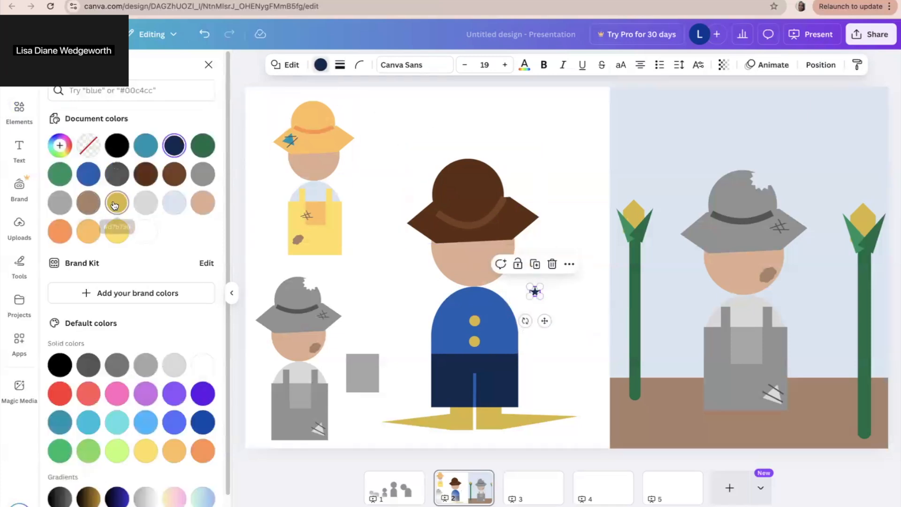
left_click(116, 231)
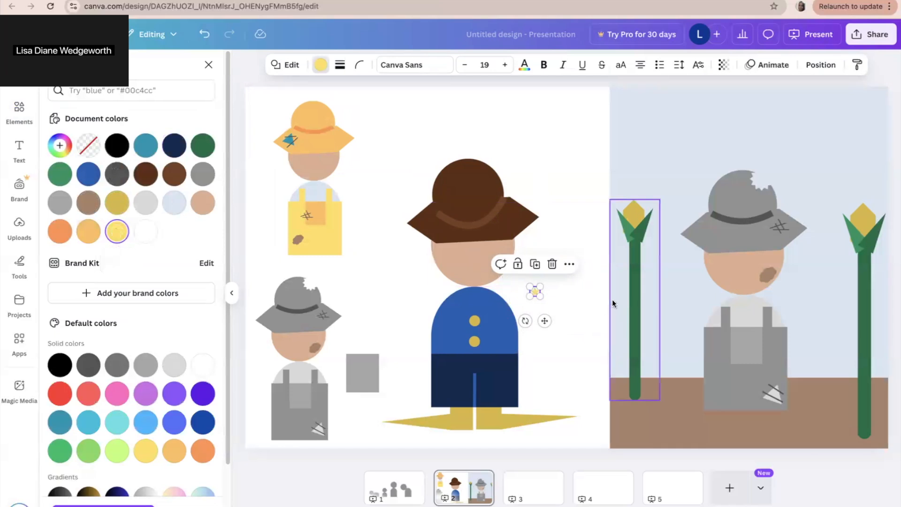
left_click(612, 303)
Place the yellow star above the right-hand boot and a copy of it on the left-hand boot
left_click_drag(537, 296, 549, 408)
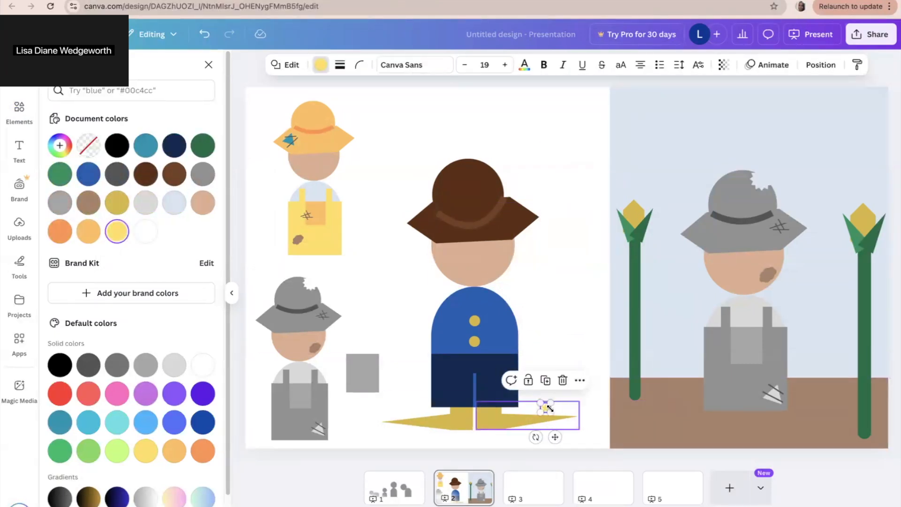
left_click(562, 303)
left_click_drag(441, 409, 408, 418)
left_click(617, 286)
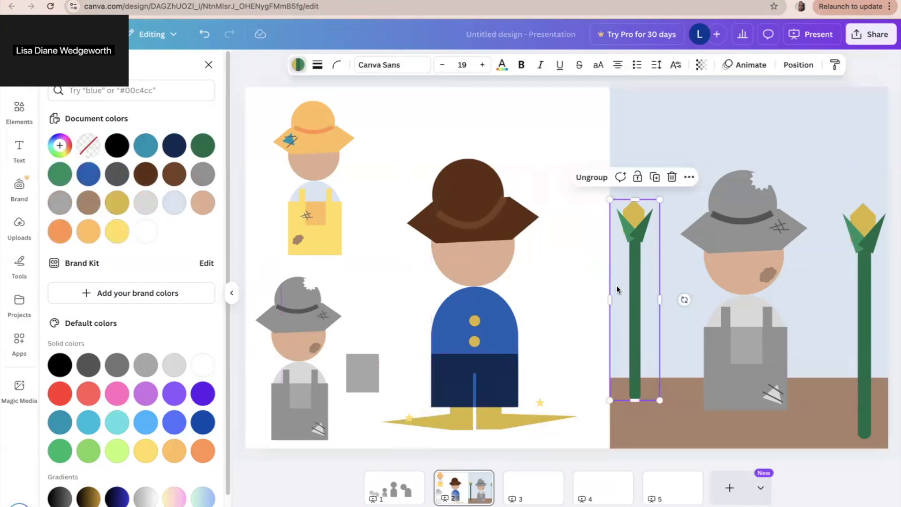
key("ctrl+d")
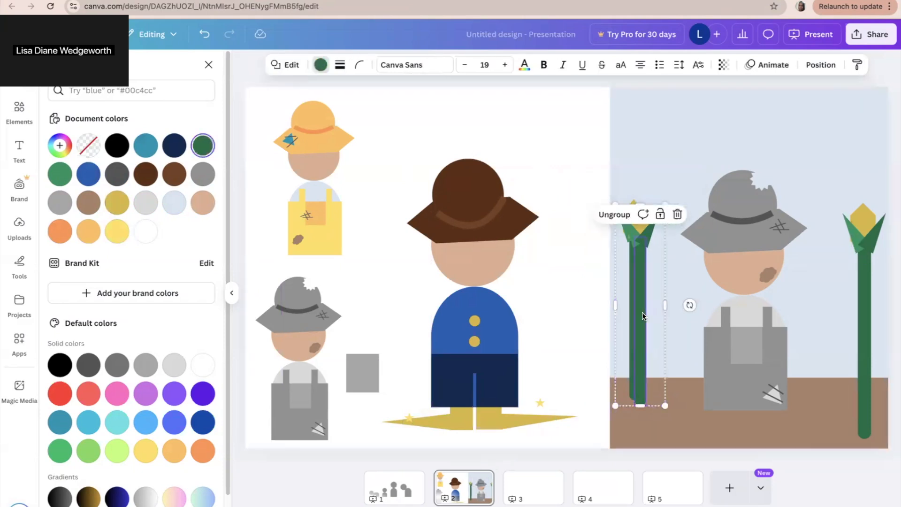
key("Delete")
left_click(559, 331)
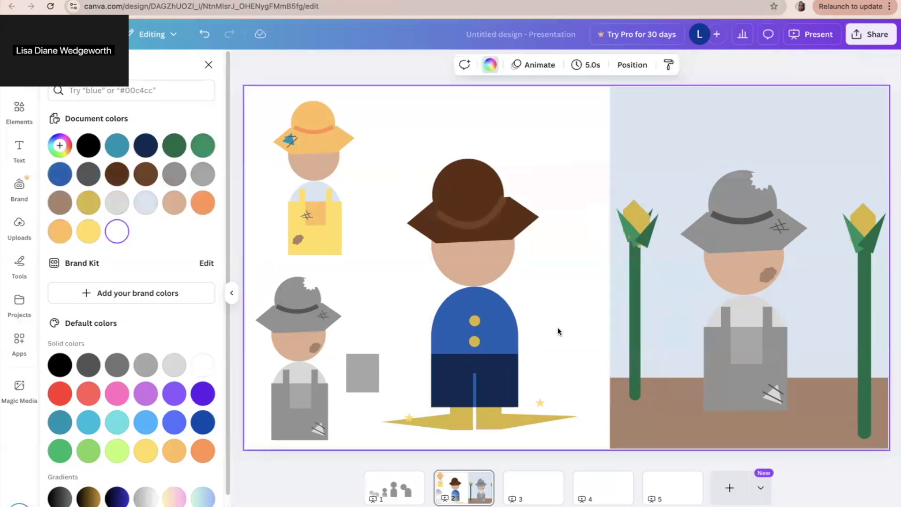
key("ctrl+z")
key("ctrl+z")
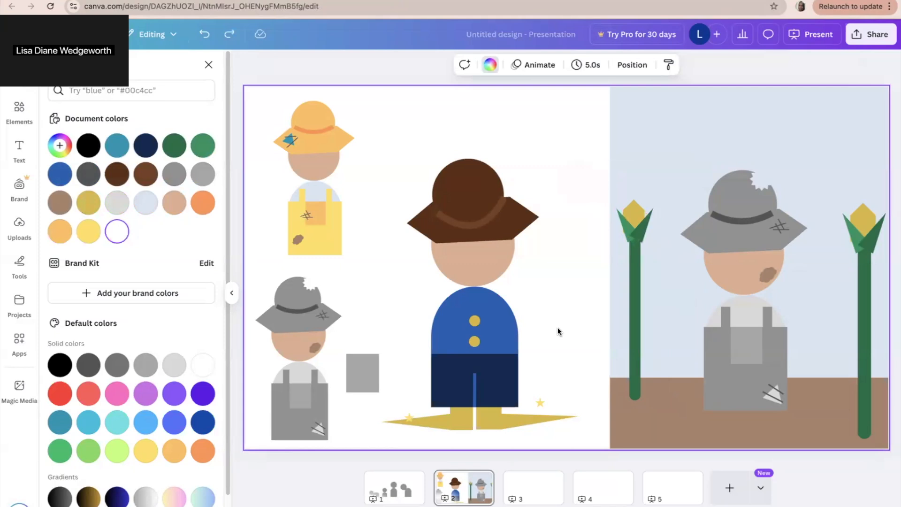
Place a star copy on the right-hand boot's lower edge and shift the star above that boot toward its toe
left_click(538, 400)
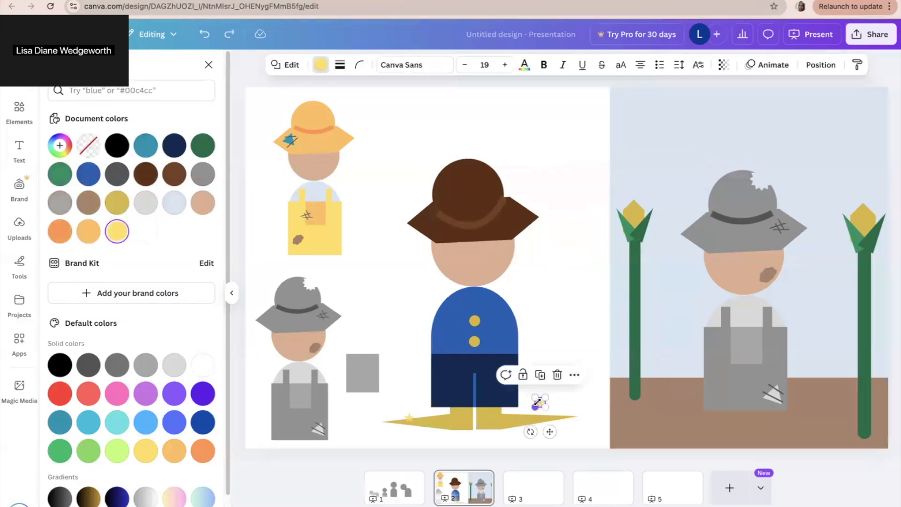
left_click_drag(538, 401, 524, 425)
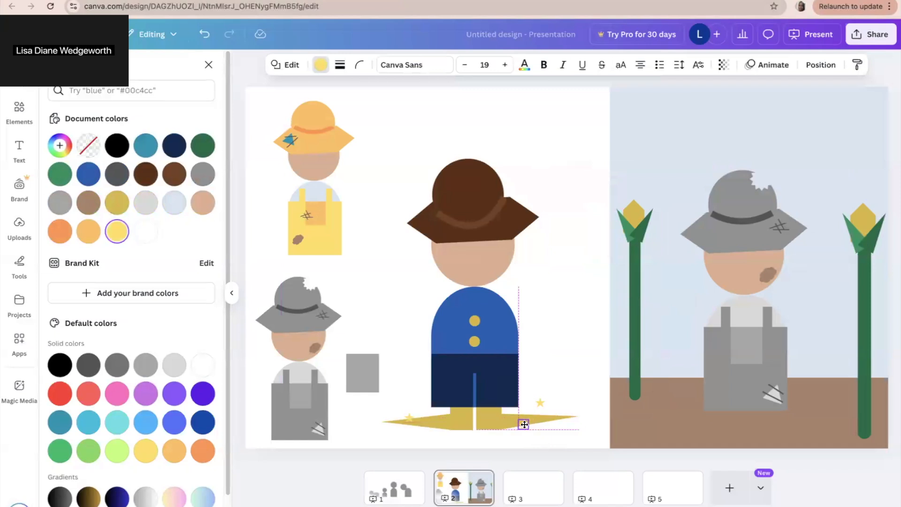
left_click(596, 344)
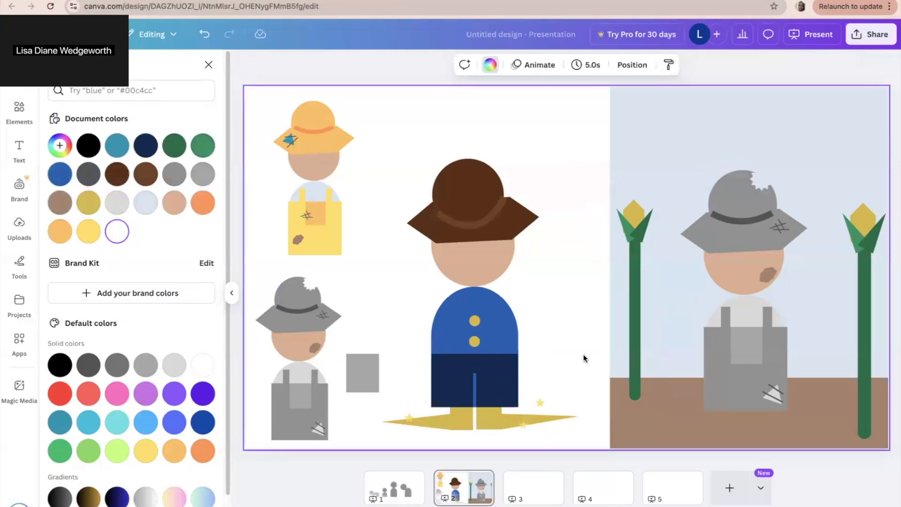
left_click(541, 402)
left_click_drag(540, 402, 556, 407)
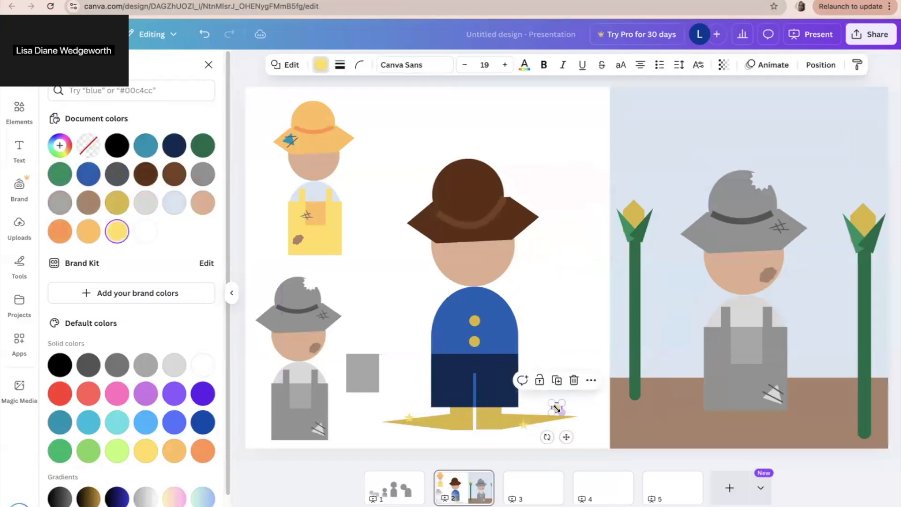
left_click(569, 339)
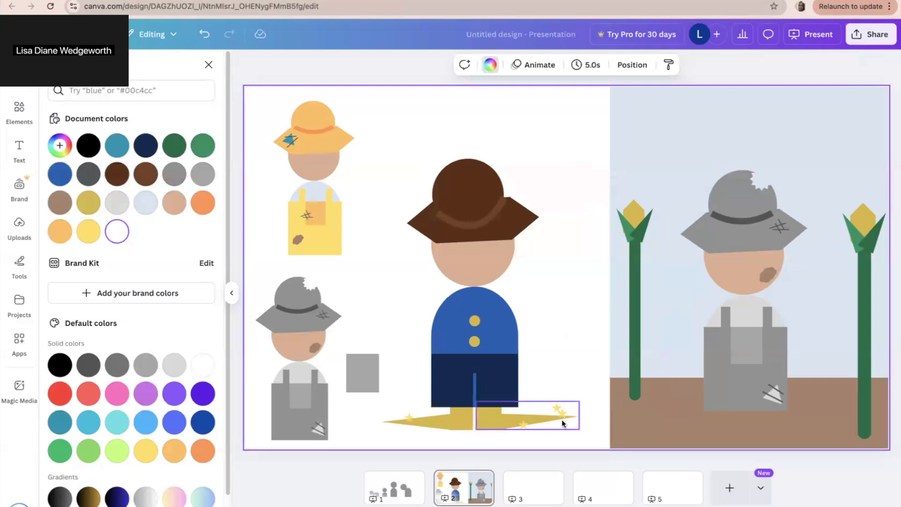
Move the new star copy from the right-hand boot to just above the left-hand boot's pointed toe
left_click_drag(562, 414, 444, 416)
left_click(585, 306)
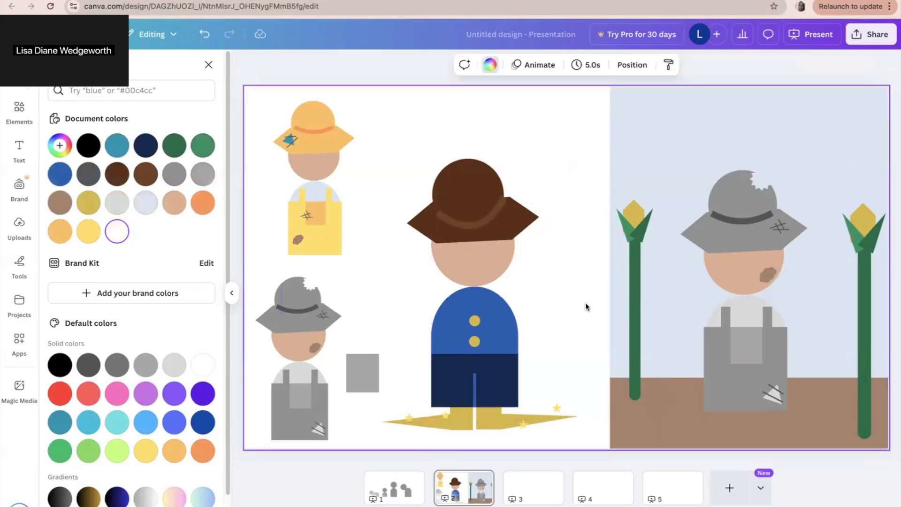
left_click_drag(444, 417, 387, 413)
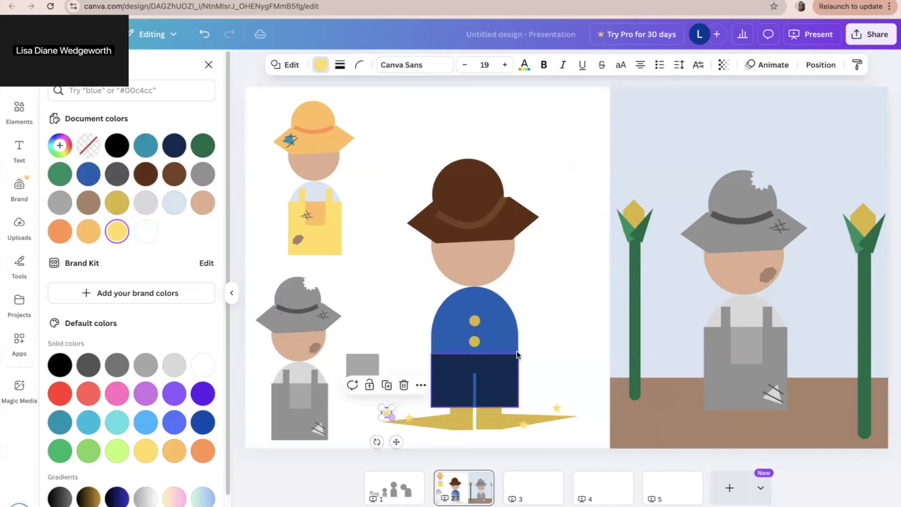
left_click(558, 343)
Duplicate the star above the right-hand boot and place the copy on the blue shirt beside the upper gold button
left_click(556, 405)
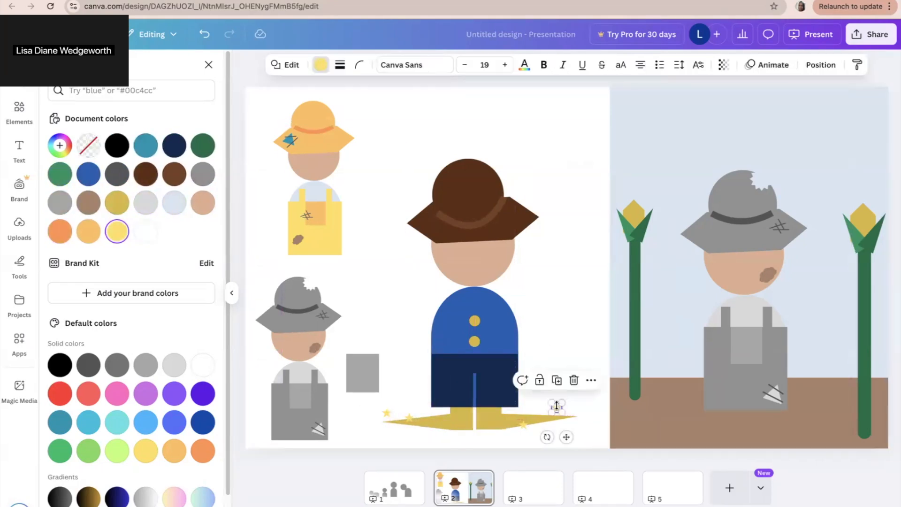
left_click(561, 415)
left_click_drag(561, 414, 485, 311)
left_click(556, 273)
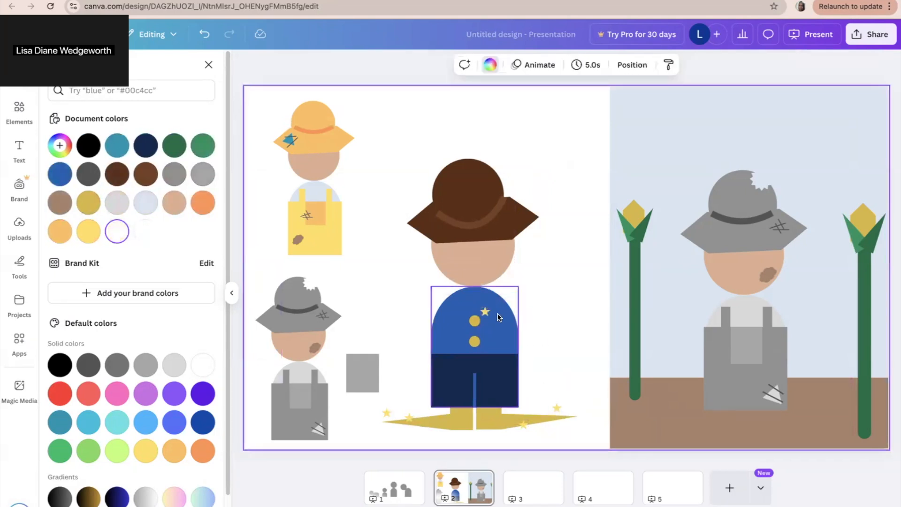
left_click(484, 311)
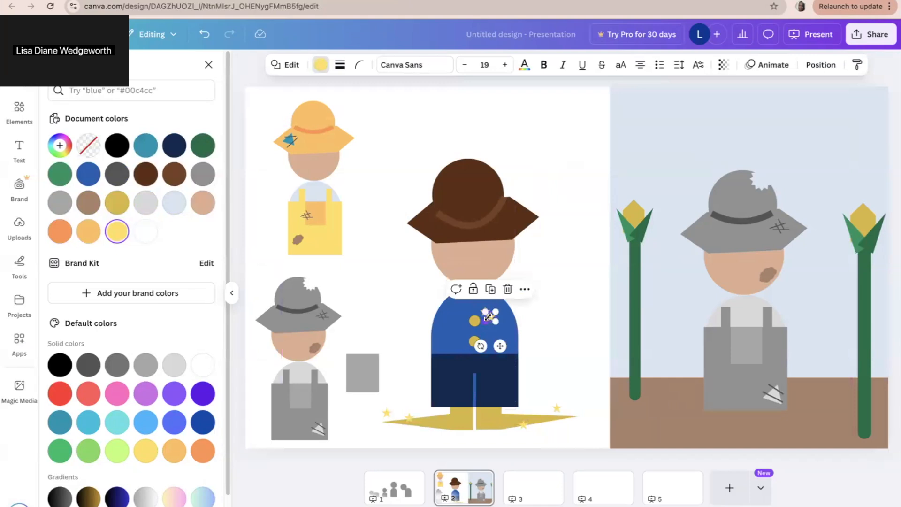
Place star copies above the right-hand boot's toe and above the left-hand boot, clearing the star from the blue shirt
left_click(543, 311)
left_click_drag(491, 317, 565, 404)
left_click(544, 323)
left_click_drag(463, 336, 408, 402)
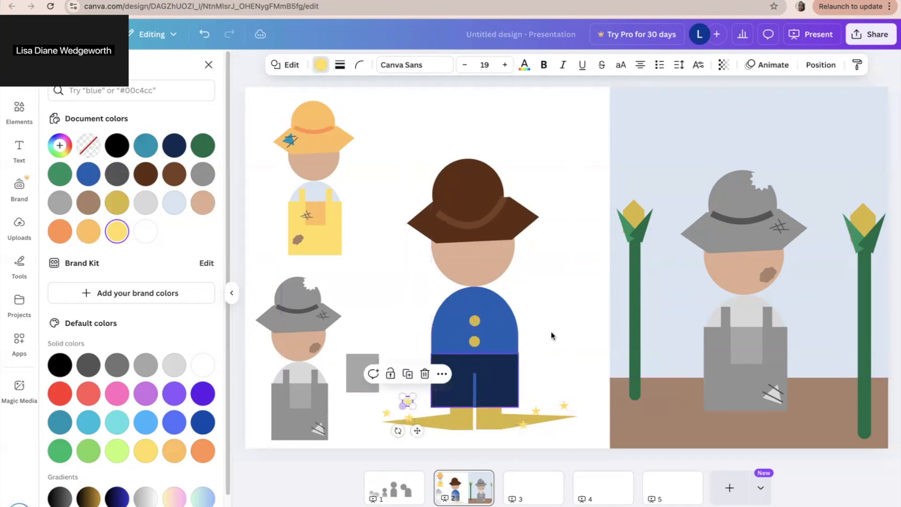
Group the selected parts of the blue-shirted character and move the group slightly up
left_click(567, 331)
left_click_drag(412, 116, 539, 435)
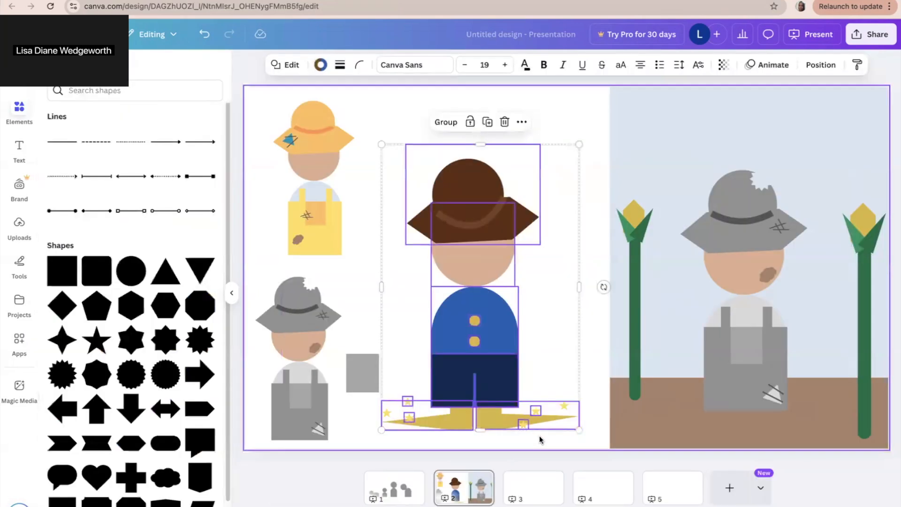
left_click(446, 122)
left_click_drag(453, 202, 464, 171)
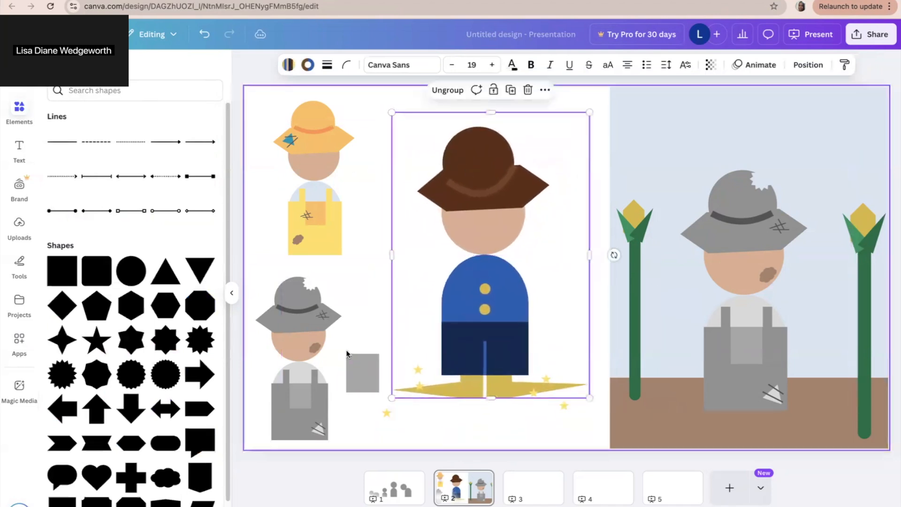
Delete the spare grey rectangle beside the grey scarecrow and move the blue-shirted character back down between its stars
left_click(357, 370)
key("Delete")
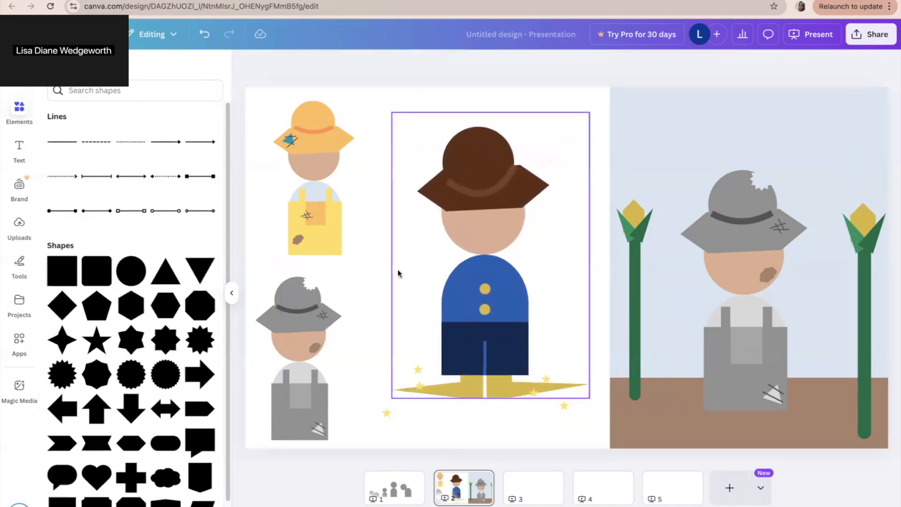
left_click(462, 347)
left_click_drag(454, 376, 452, 378)
left_click(397, 126)
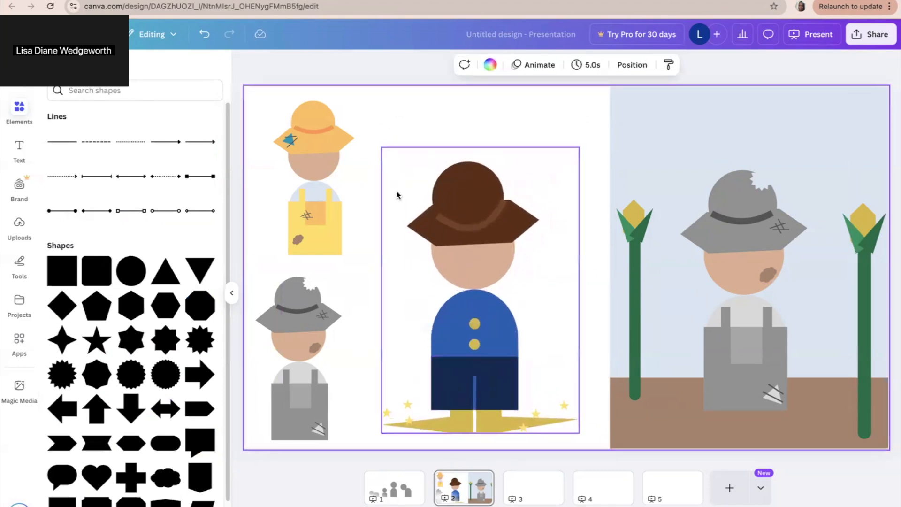
Ungroup the blue-shirted character and regroup all its parts together with every star around the boots
left_click(446, 217)
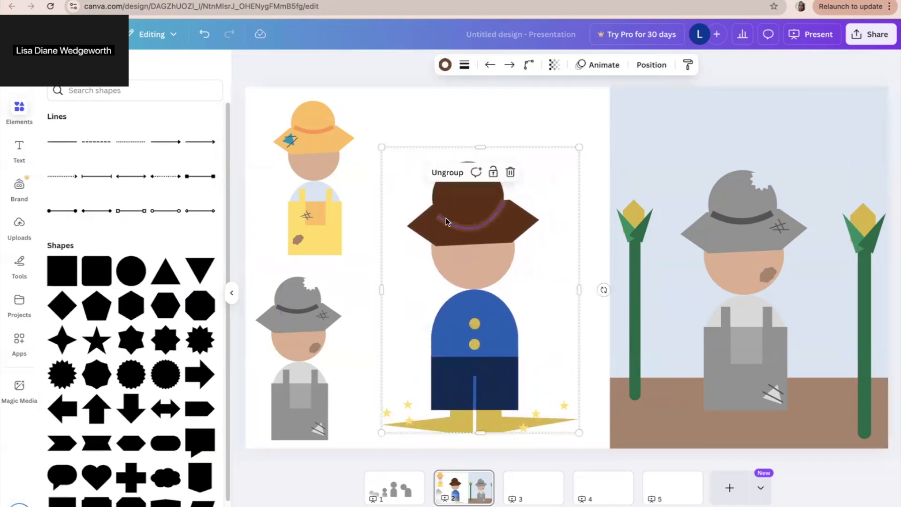
left_click(449, 172)
left_click(393, 116)
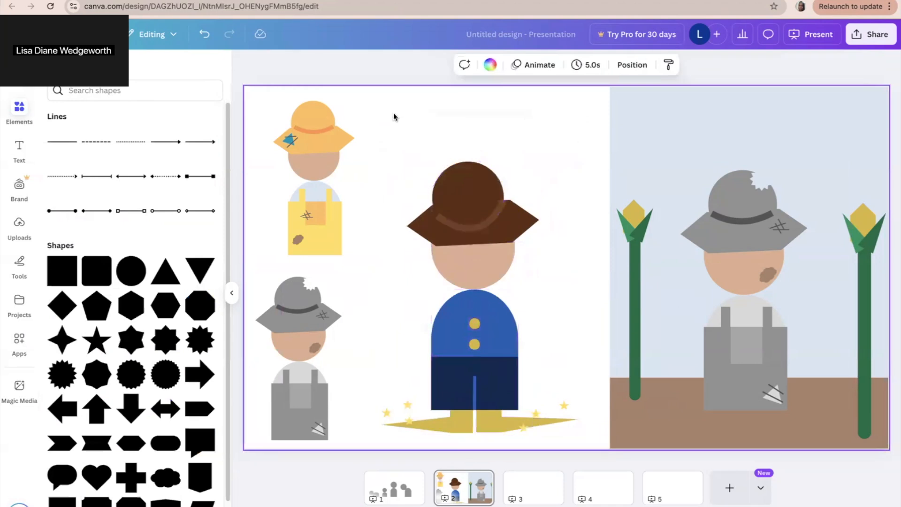
left_click_drag(381, 117, 569, 436)
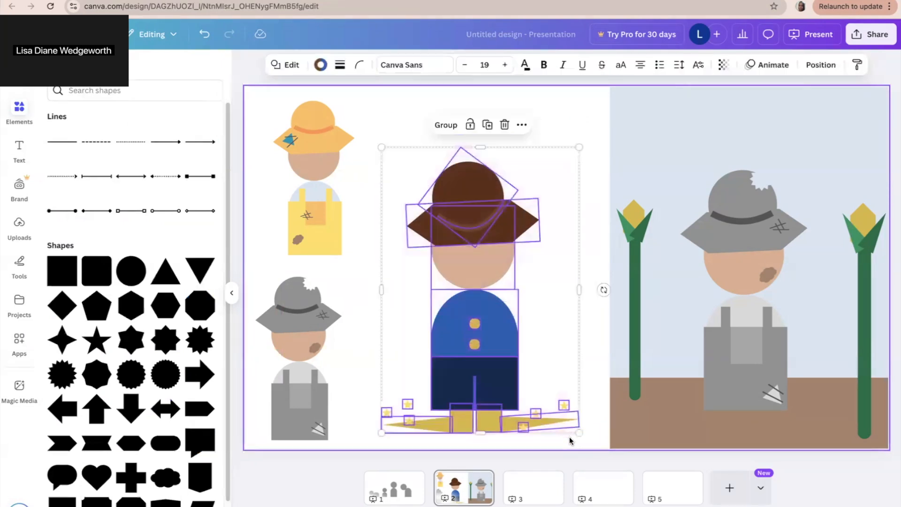
left_click(444, 125)
left_click(528, 106)
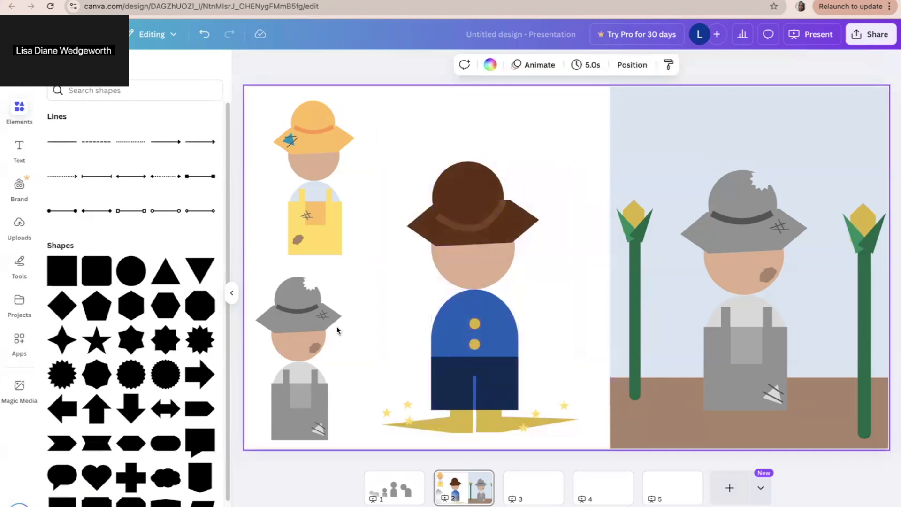
left_click(306, 351)
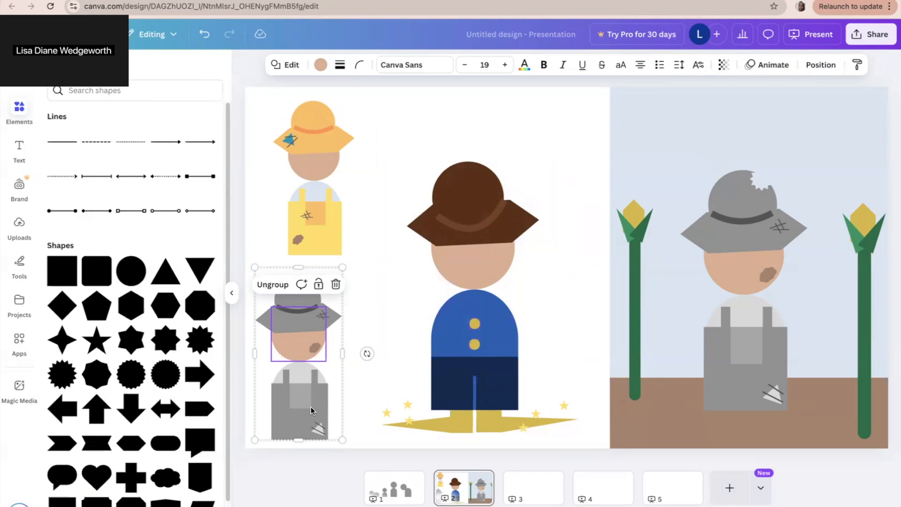
left_click(300, 245)
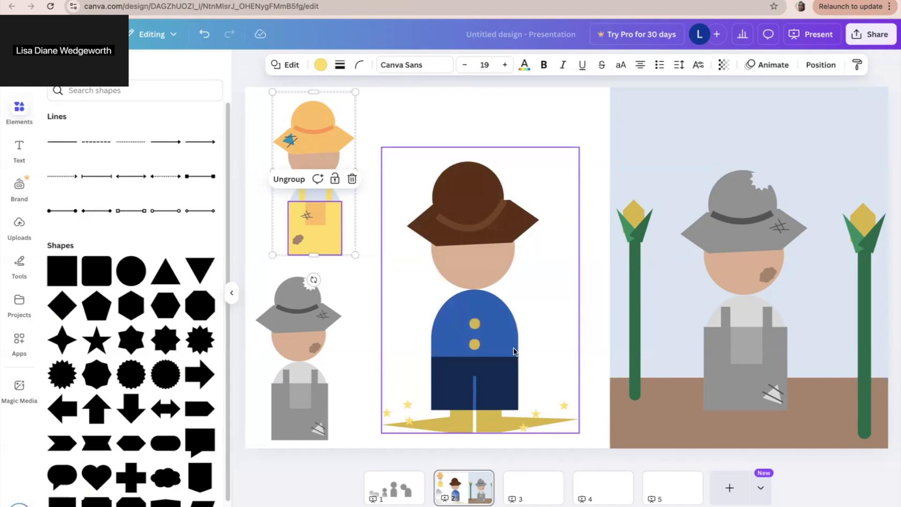
left_click(472, 137)
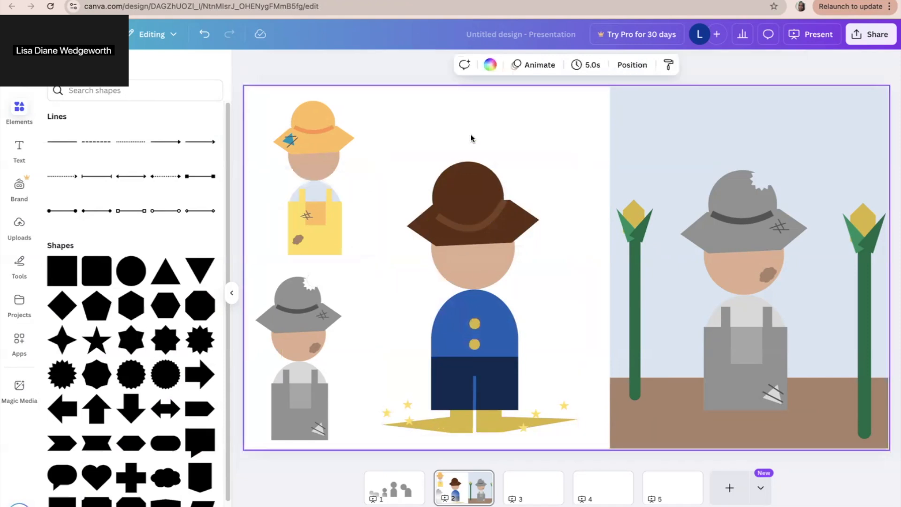
left_click(394, 489)
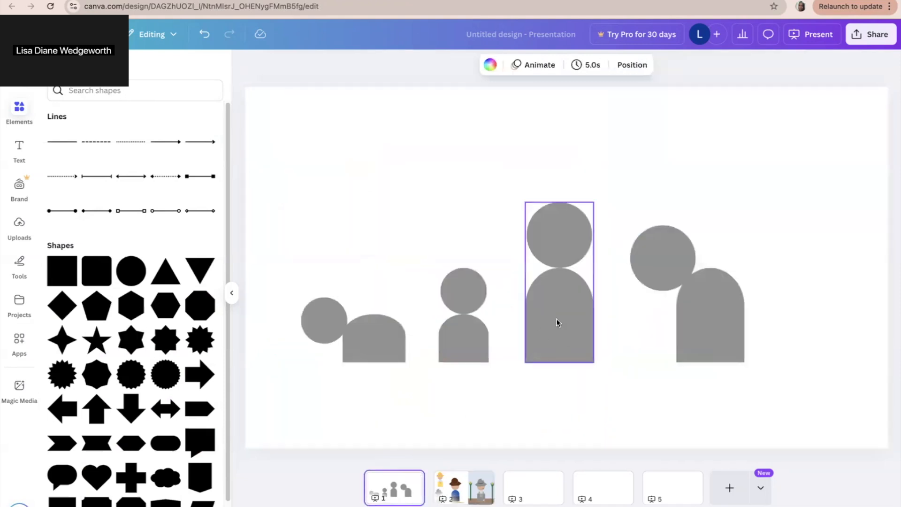
left_click(557, 320)
left_click(443, 477)
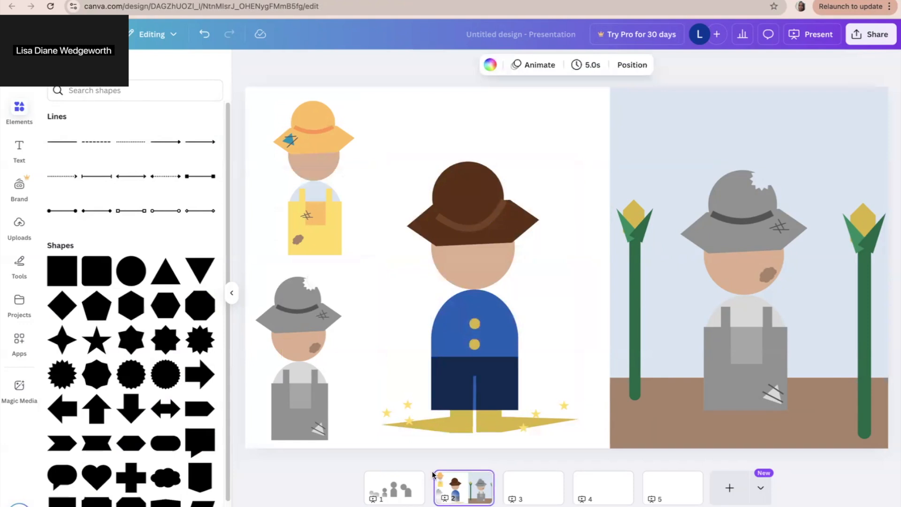
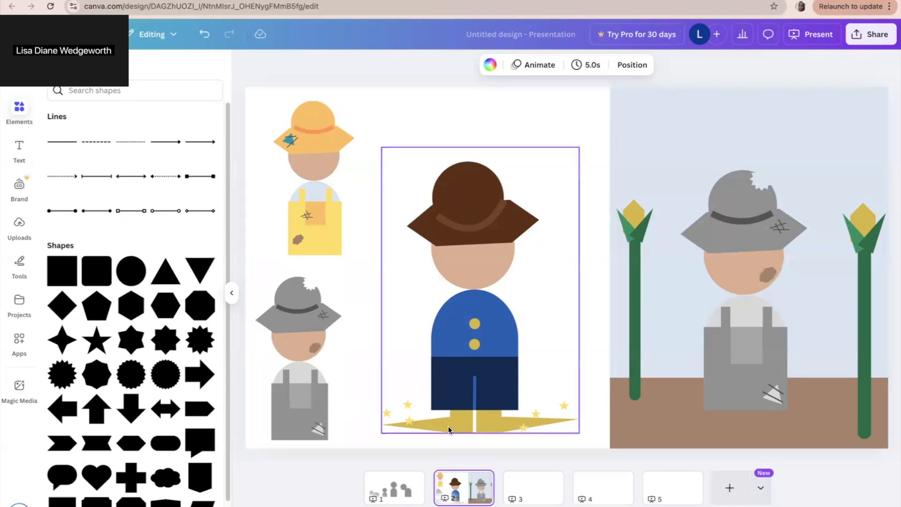
Open empty page 3, and copy the spiky-haired brown monkey from page 12 of the "Add a heading" design
left_click(541, 487)
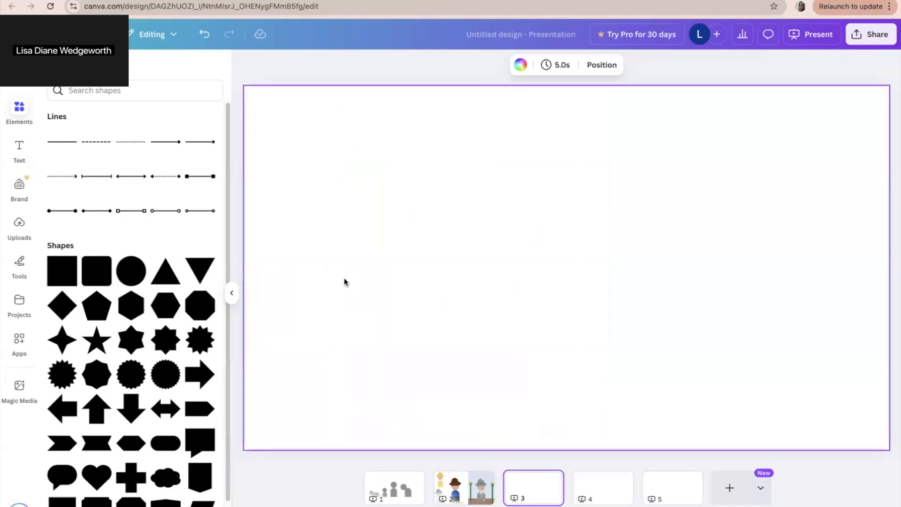
left_click(350, 0)
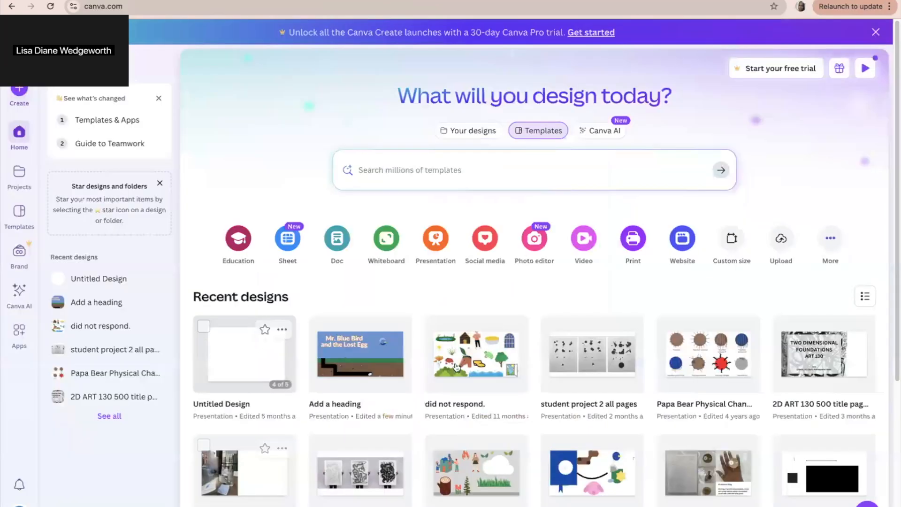
left_click(352, 350)
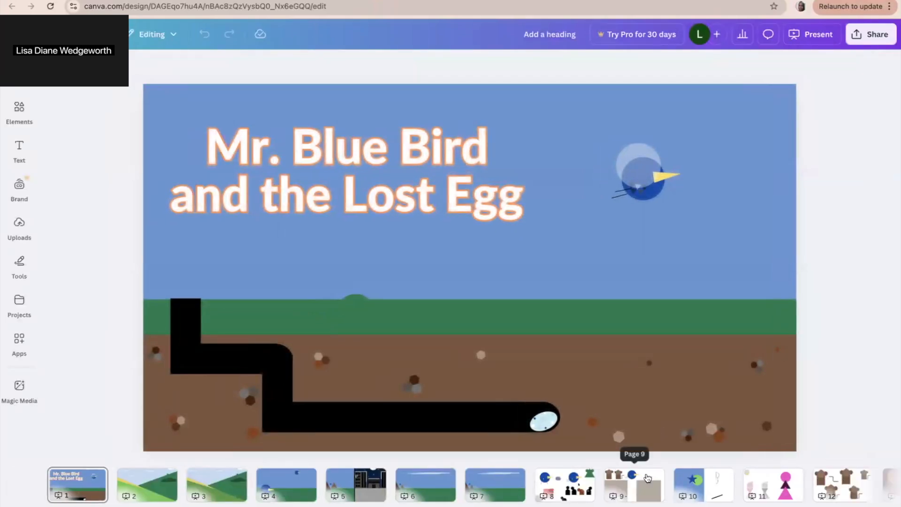
left_click(840, 491)
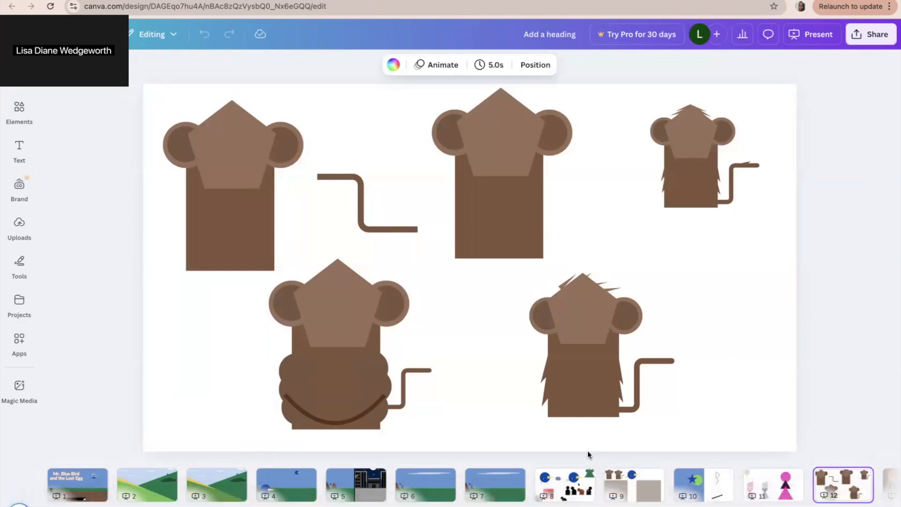
left_click(590, 380)
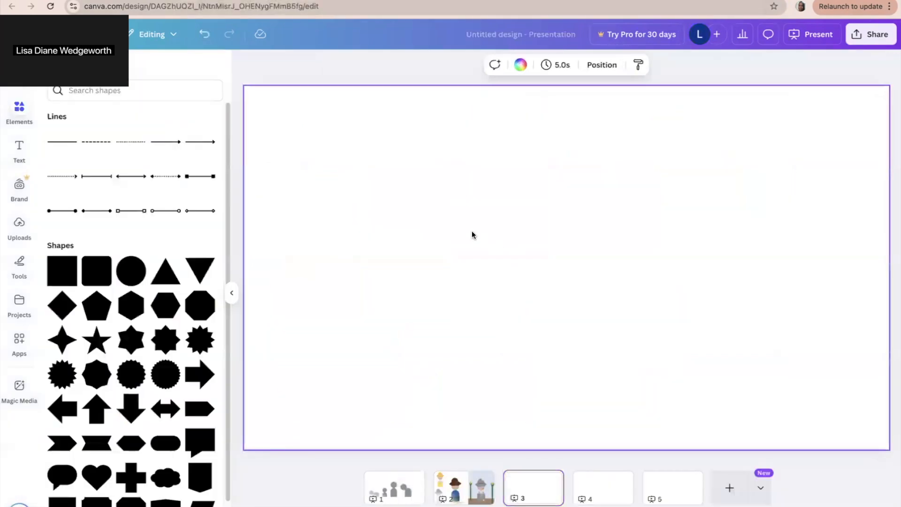
Paste the monkey on page 3, enlarge it to about 726 by 731, and position it on the page's left half
key("ctrl+v")
left_click_drag(634, 313, 346, 211)
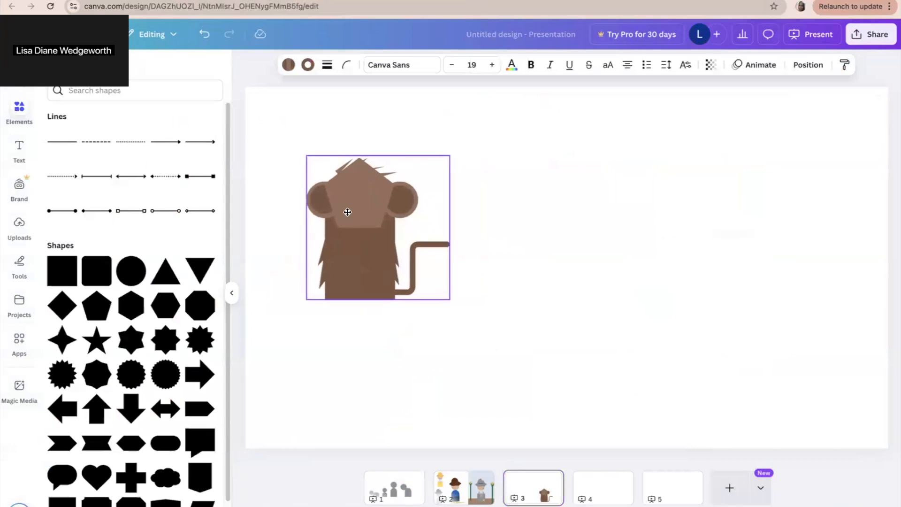
left_click_drag(448, 298, 499, 446)
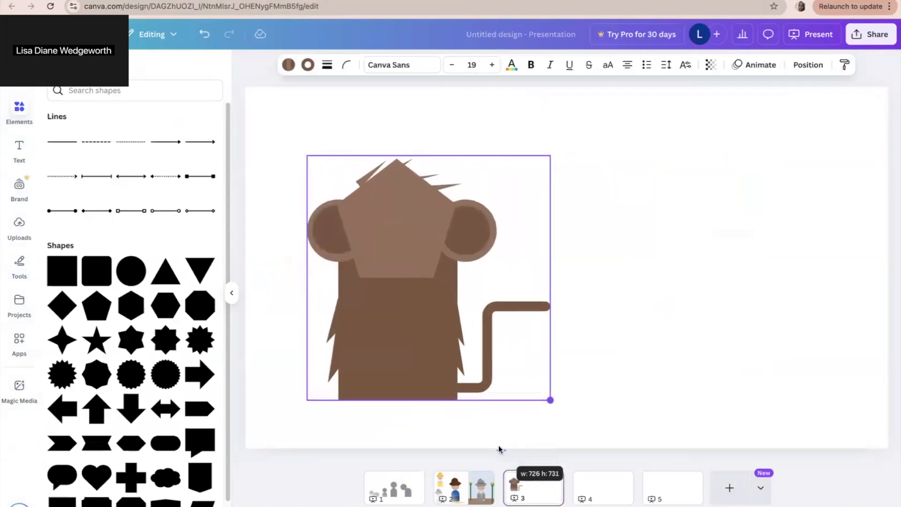
left_click_drag(390, 297, 347, 297)
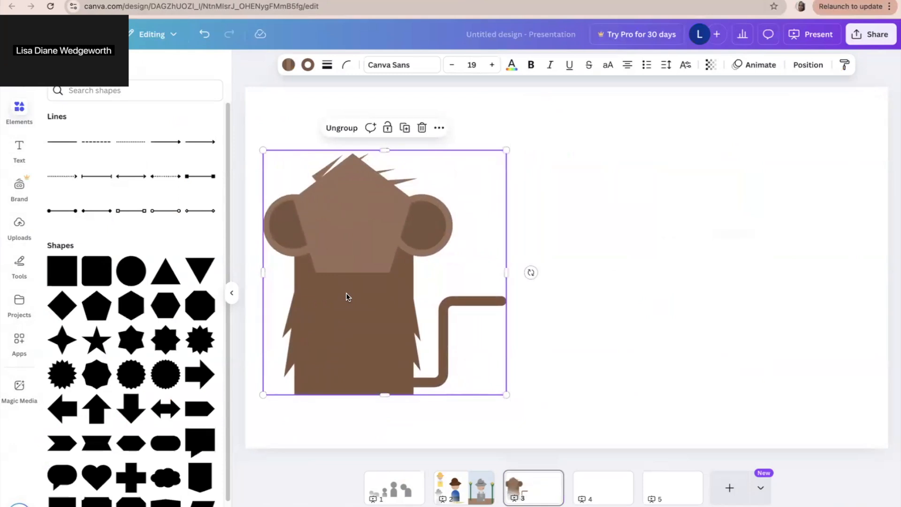
left_click_drag(356, 292, 384, 279)
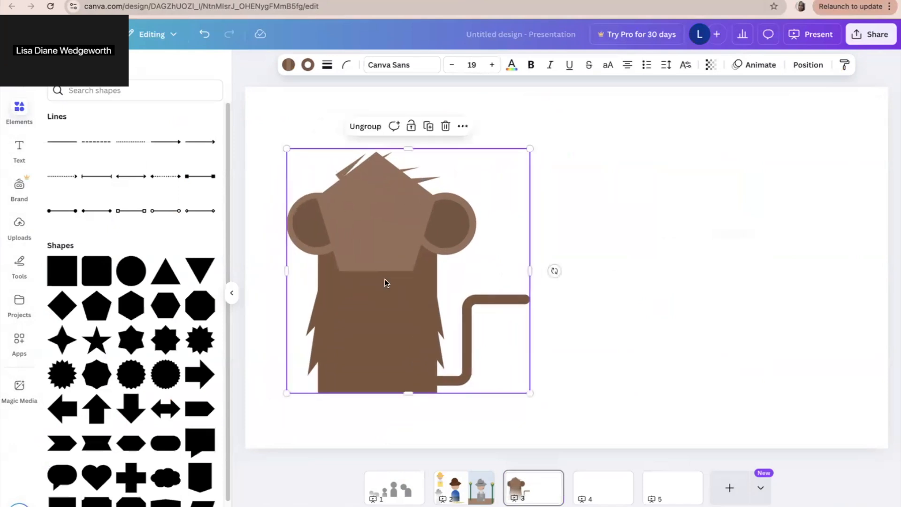
Ungroup the monkey into its separate shapes
left_click(585, 170)
double_click(386, 164)
left_click(356, 133)
left_click(592, 165)
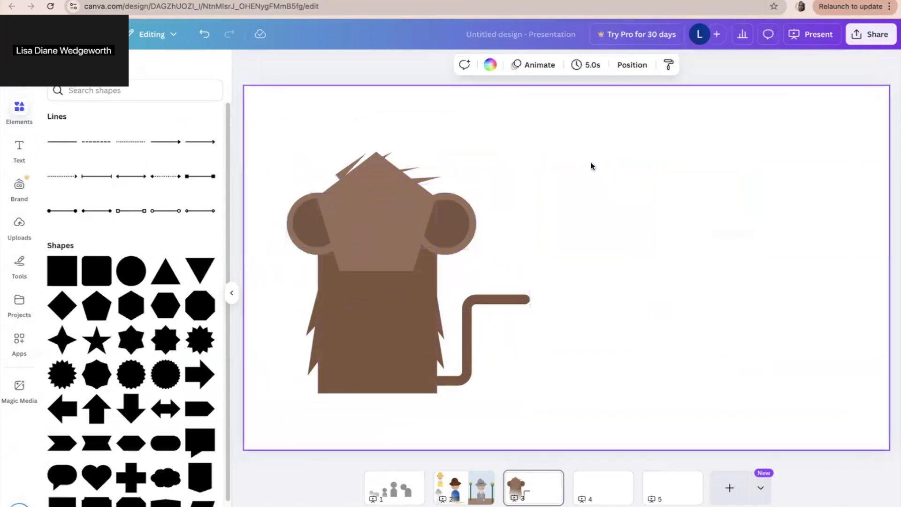
mouse_move(426, 181)
left_mouse_down()
mouse_move(495, 168)
mouse_move(425, 182)
left_mouse_up()
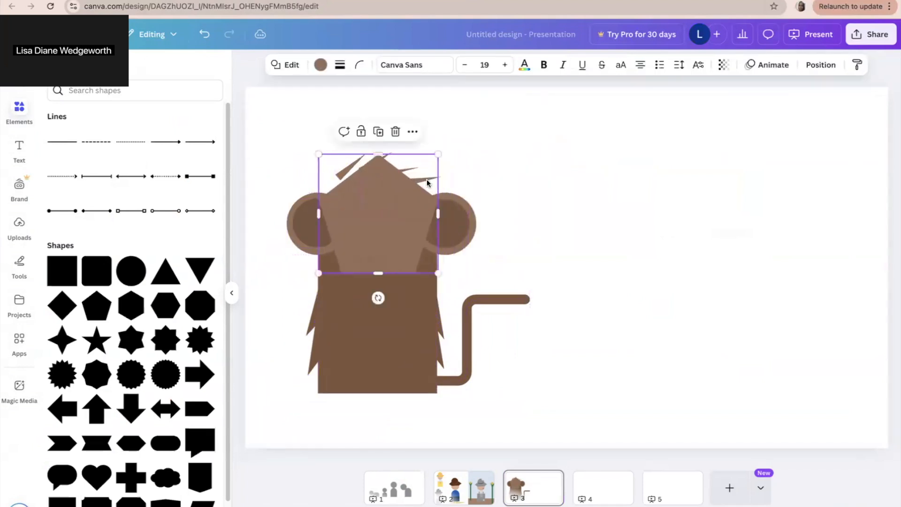
left_click(498, 207)
Move the four dark brown fur triangles from the sides of the monkey's body to the empty area beside it
left_click(441, 323)
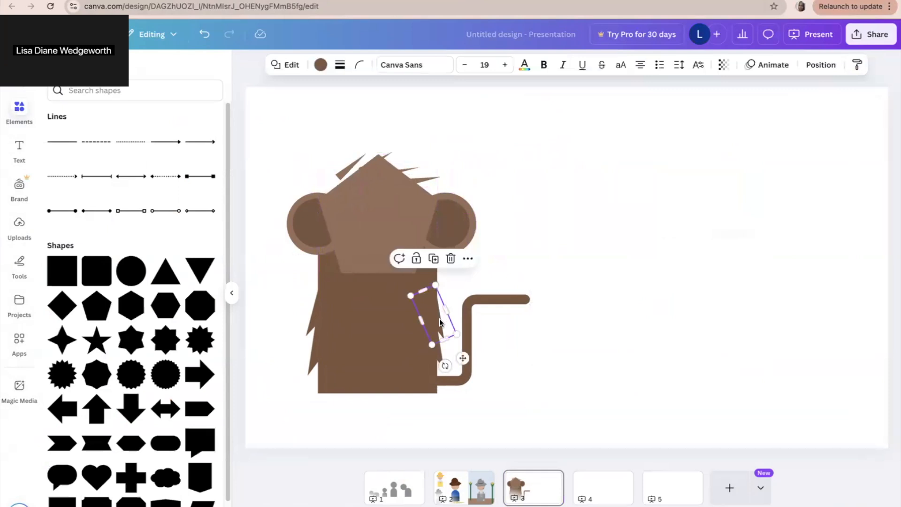
left_click_drag(441, 323, 575, 221)
left_click(316, 324)
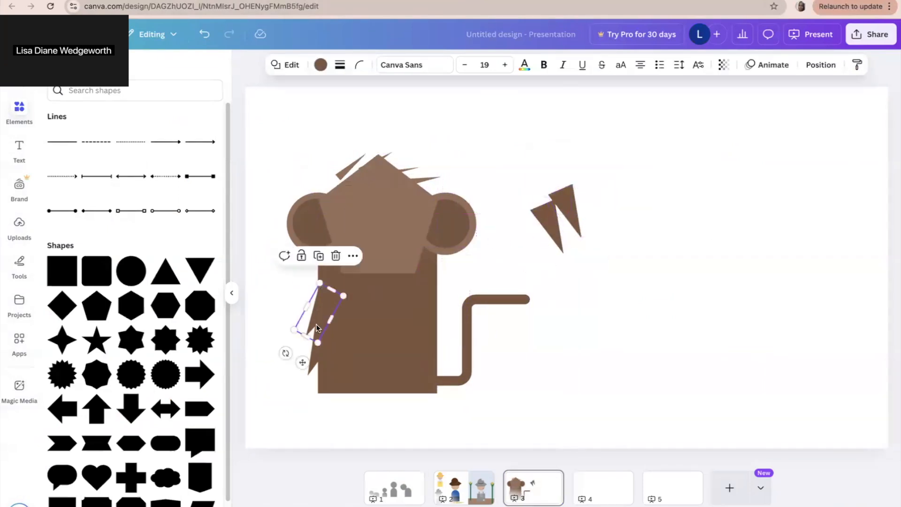
left_click_drag(313, 357, 595, 244)
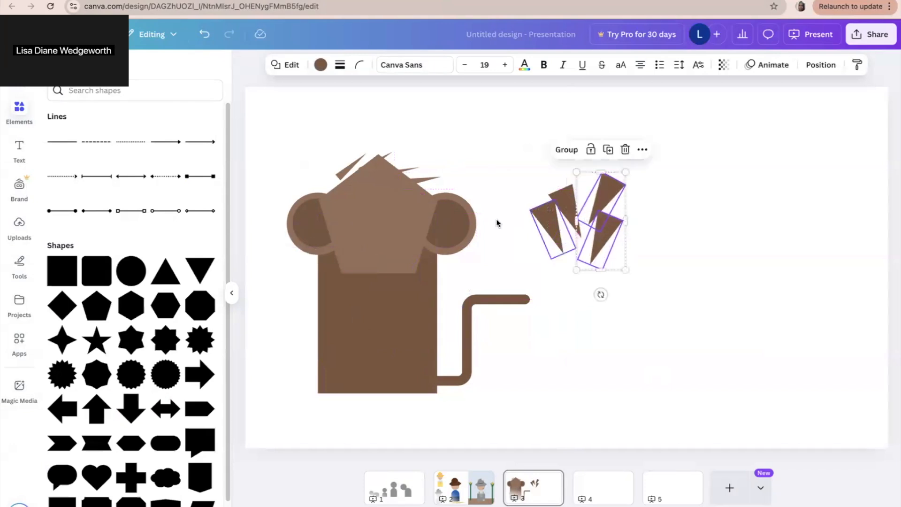
Move the four light brown hair spikes from the monkey's head to the empty area and set the pentagon head back between the ears
left_click(427, 178)
left_click(492, 135)
left_click(353, 154)
left_click_drag(376, 187, 376, 241)
left_click_drag(344, 153, 714, 160)
left_click(399, 262)
left_click_drag(399, 263, 390, 232)
left_click(618, 346)
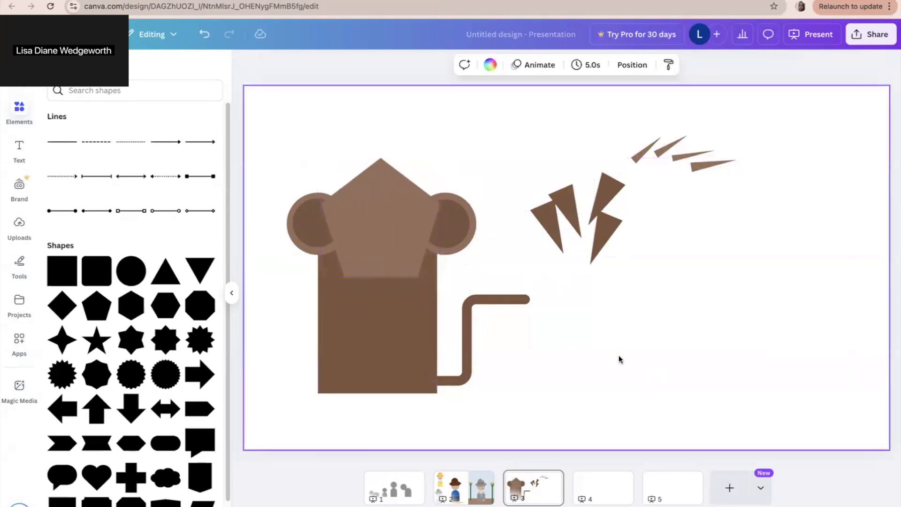
Recolour the monkey's pentagon head and both outer ear circles with the body's brown #7b553f
left_click(314, 248)
left_click(367, 251, "shift")
left_click(446, 249, "shift")
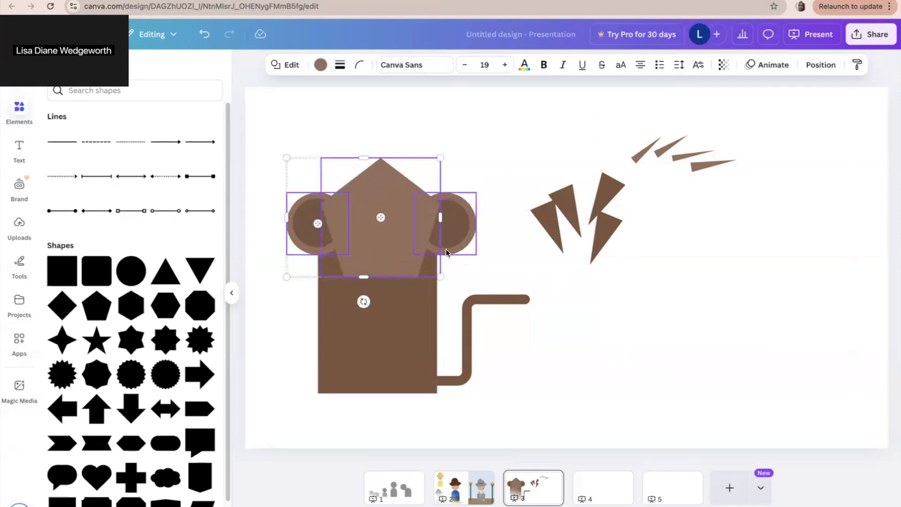
left_click(321, 65)
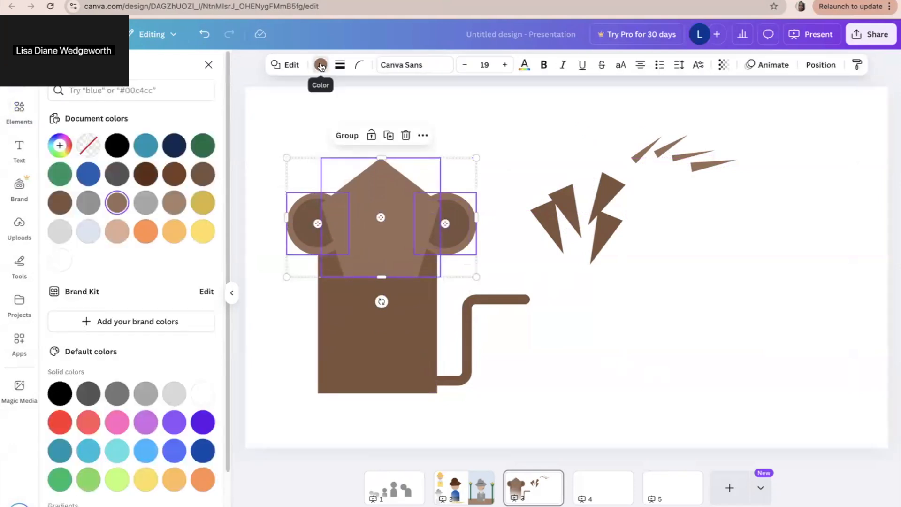
left_click(60, 203)
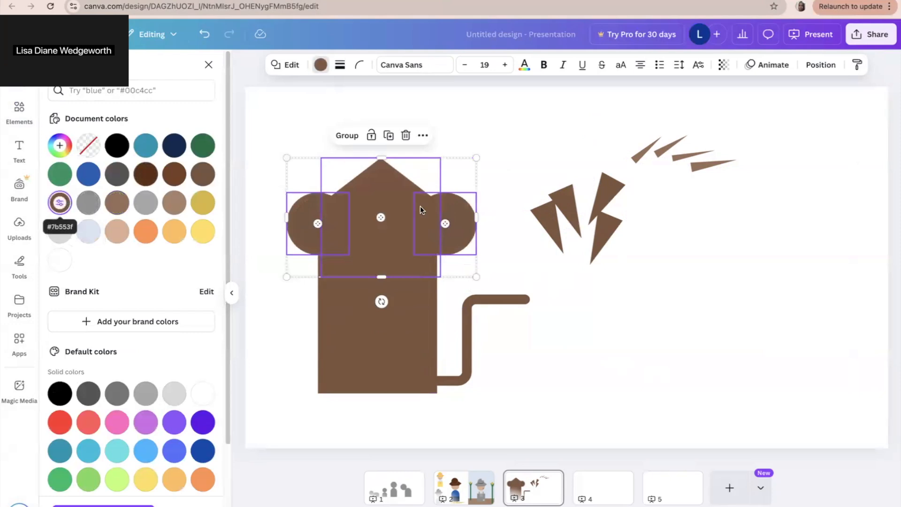
left_click(551, 237)
left_click(629, 312)
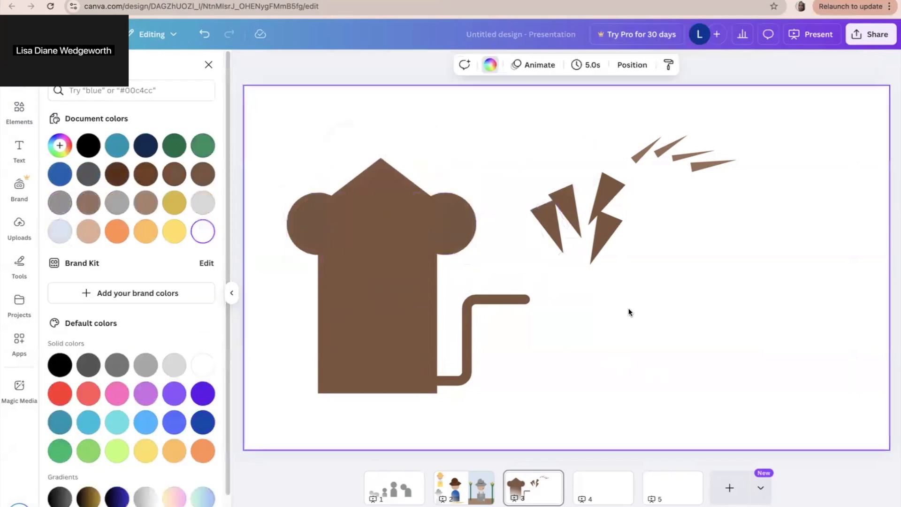
Recolour the monkey's pentagon head and both outer ear circles with the lighter brown of the hair spikes
left_click(416, 233)
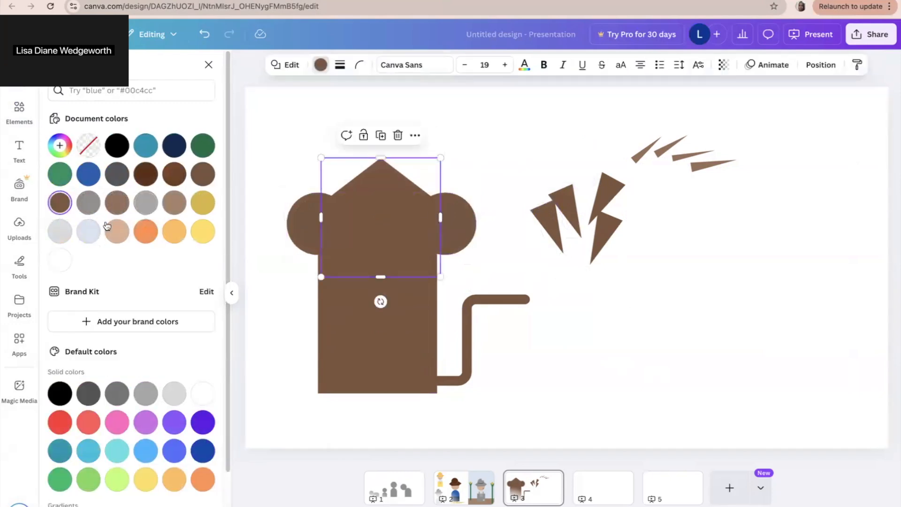
left_click(120, 201)
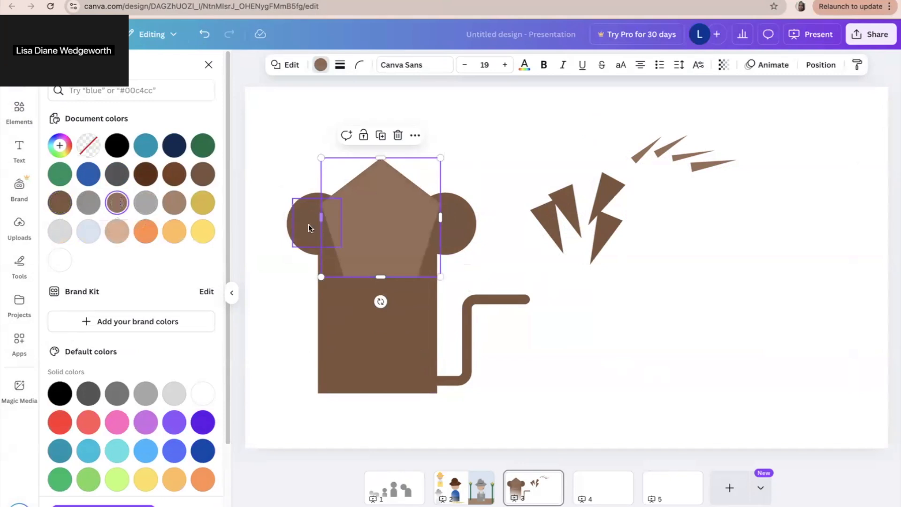
left_click(308, 224)
left_click(272, 249)
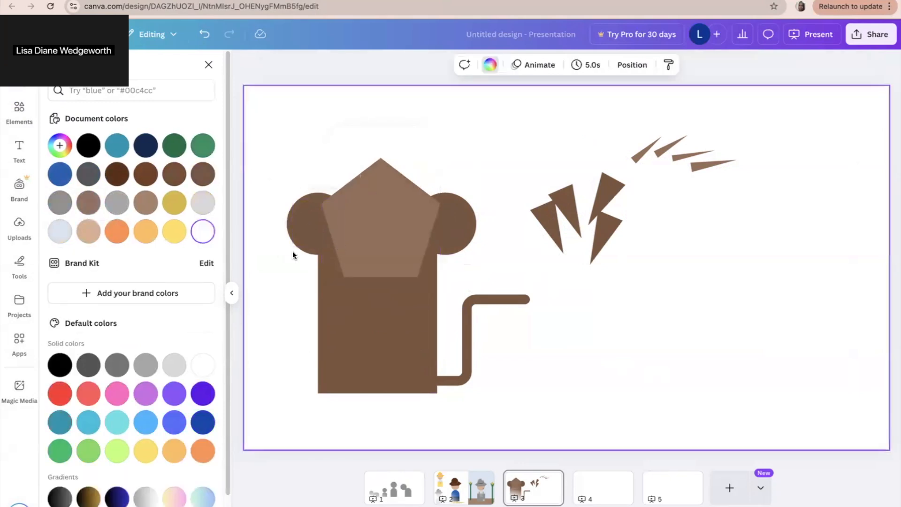
left_click(300, 246)
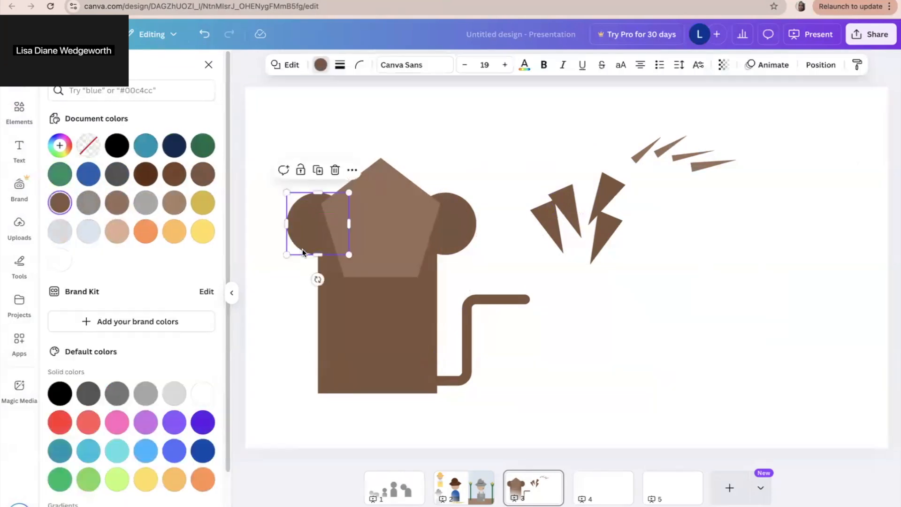
left_click(117, 202)
left_click(449, 234)
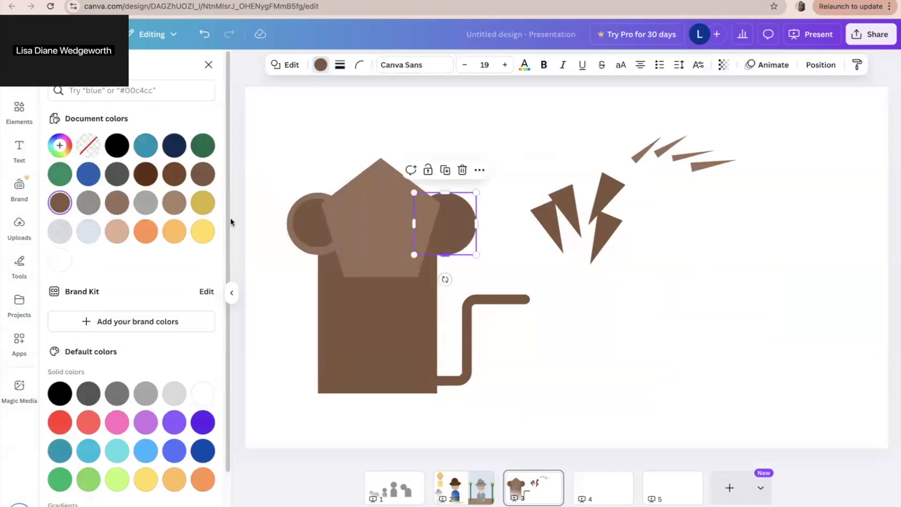
left_click(117, 201)
left_click(406, 143)
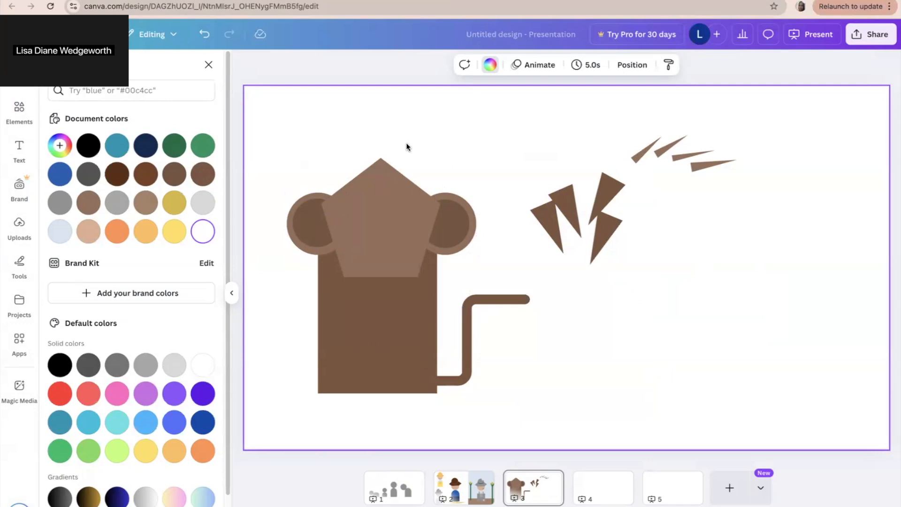
Lower the pentagon head slightly to centre it over the body and place two hair spikes at its peak
left_click(388, 249)
mouse_move(387, 248)
left_mouse_down()
mouse_move(388, 238)
mouse_move(387, 255)
left_mouse_up()
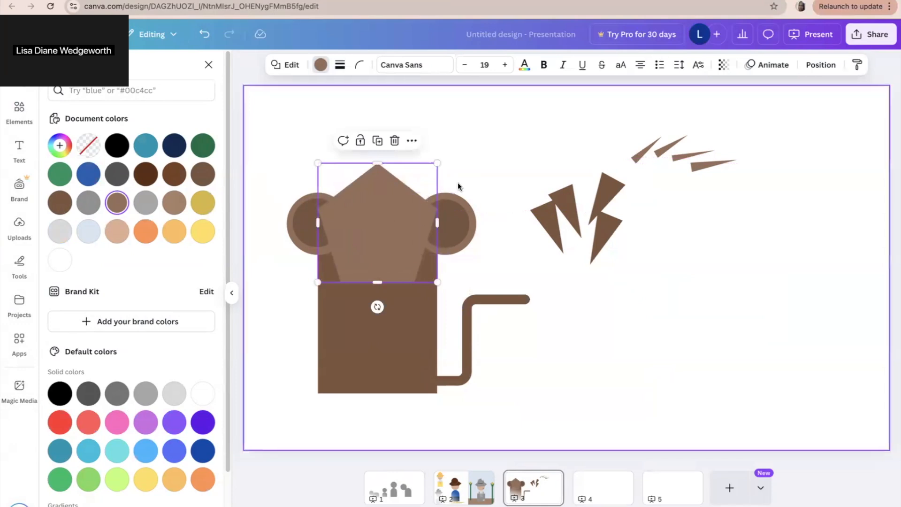
left_click(466, 174)
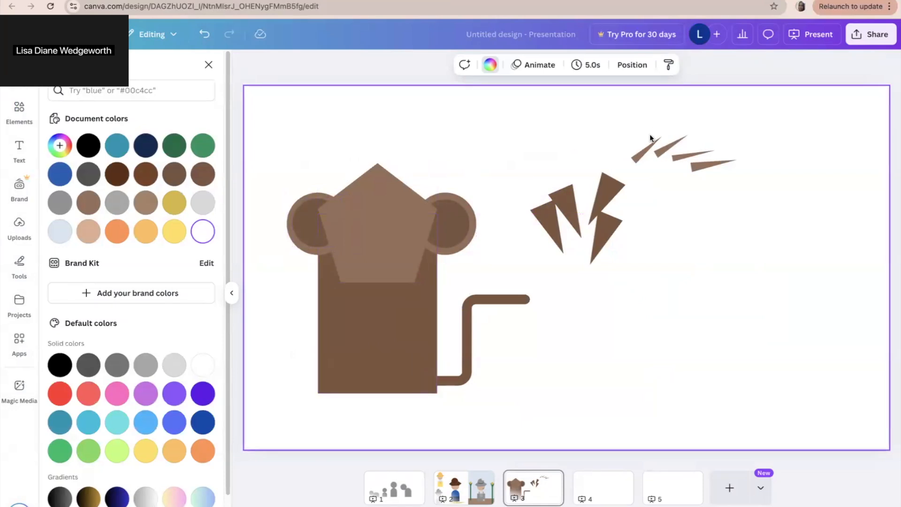
mouse_move(642, 149)
left_mouse_down()
mouse_move(408, 158)
mouse_move(353, 176)
mouse_move(378, 161)
mouse_move(387, 165)
mouse_move(351, 180)
mouse_move(388, 165)
left_mouse_up()
left_click_drag(660, 148, 373, 179)
Place two dark brown fur triangles one above the other along the right edge of the monkey's body
left_click_drag(551, 219, 451, 309)
mouse_move(436, 308)
left_mouse_down()
mouse_move(429, 314)
mouse_move(431, 307)
left_mouse_up()
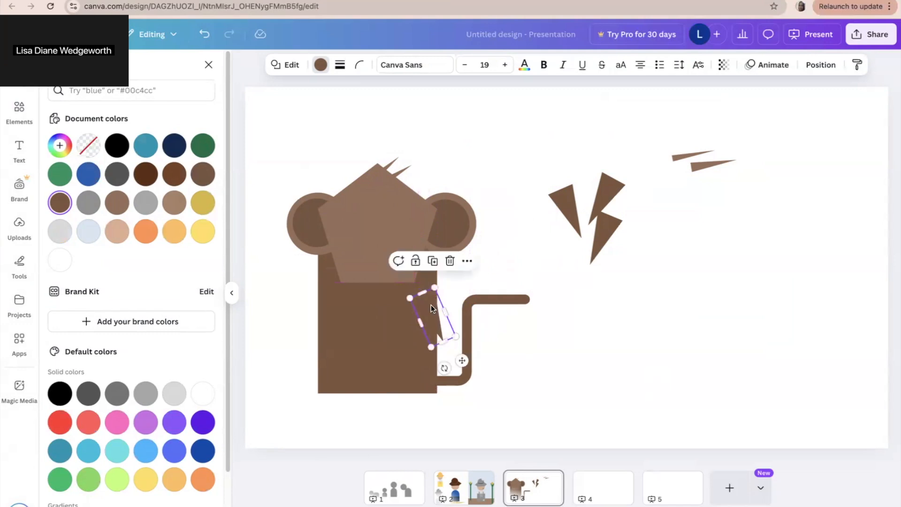
left_click_drag(569, 200, 432, 309)
left_click(505, 227)
left_click(432, 318)
left_click(421, 350)
left_click_drag(421, 350, 434, 339)
Place the remaining two dark brown fur triangles along the left edge of the monkey's body
left_click_drag(590, 205, 316, 308)
left_click(300, 357)
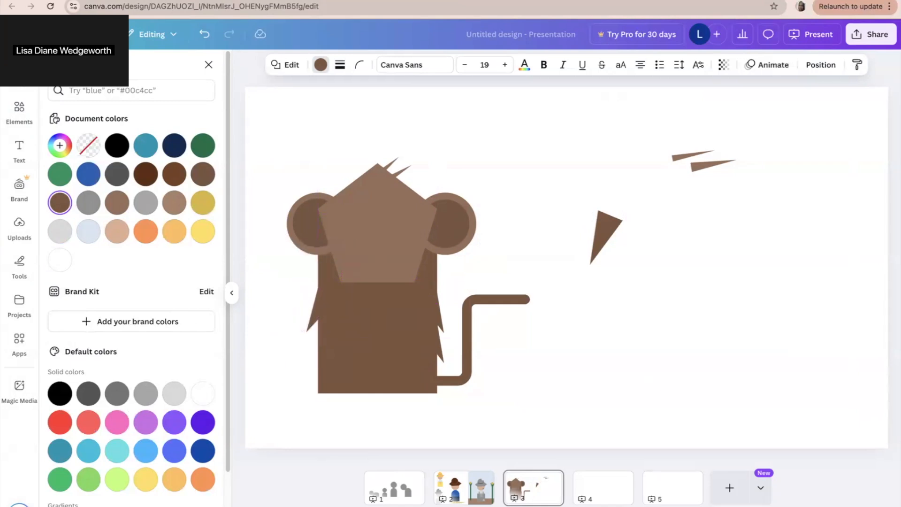
key("Right")
left_click_drag(597, 227, 319, 333)
Move one of the remaining light brown hair spikes onto the end of the monkey's tail
left_click_drag(707, 167, 504, 295)
left_click(597, 261)
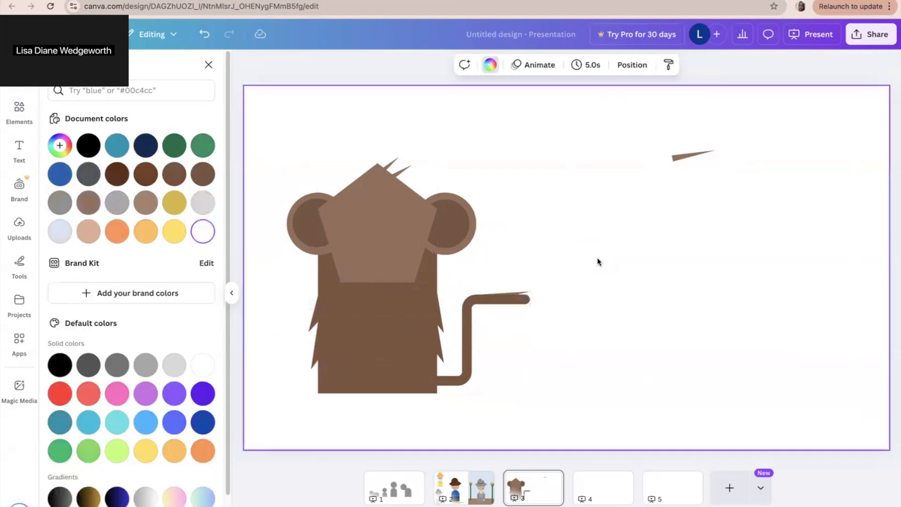
left_click(499, 297)
left_click(553, 271)
left_click(509, 298)
left_click(518, 287)
left_click(519, 296)
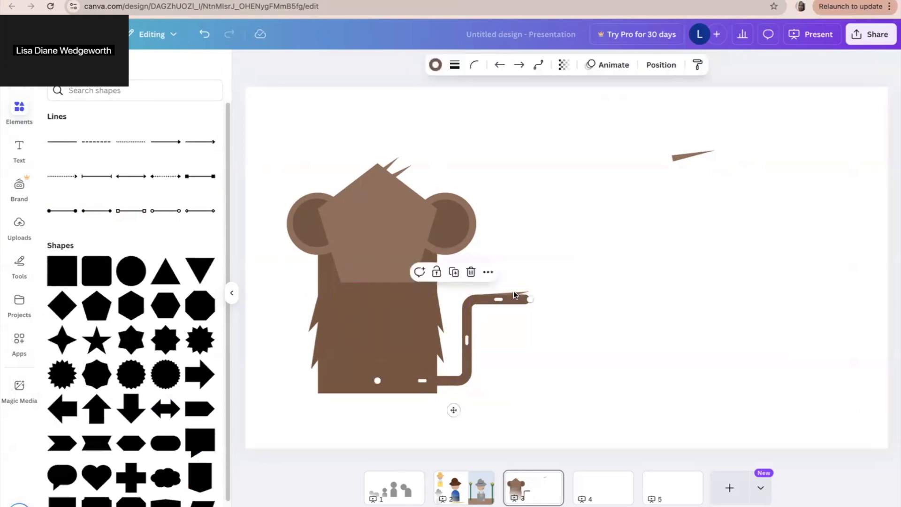
Rotate and nudge the spike on the tail so its tip sticks out slightly above the tail's upper edge
left_click(523, 290)
left_click_drag(519, 290, 517, 284)
left_click_drag(497, 325, 510, 321)
key("Up")
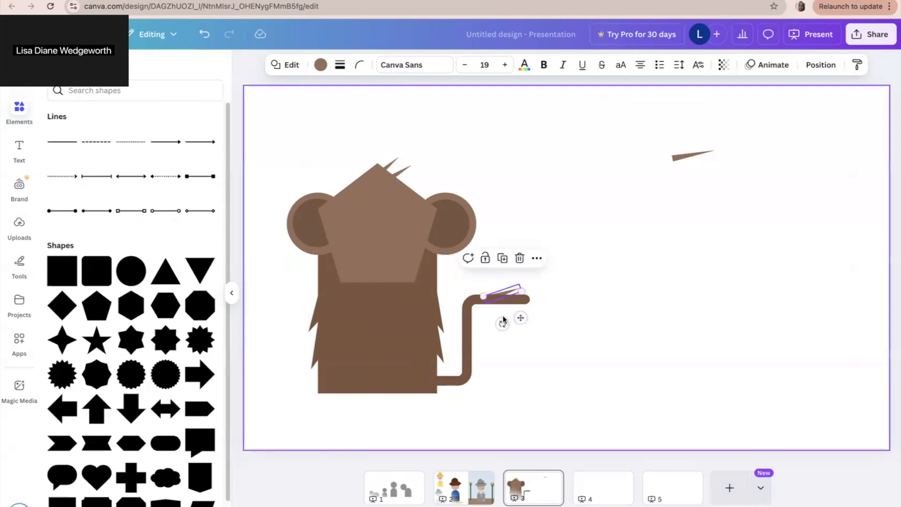
left_click(495, 322)
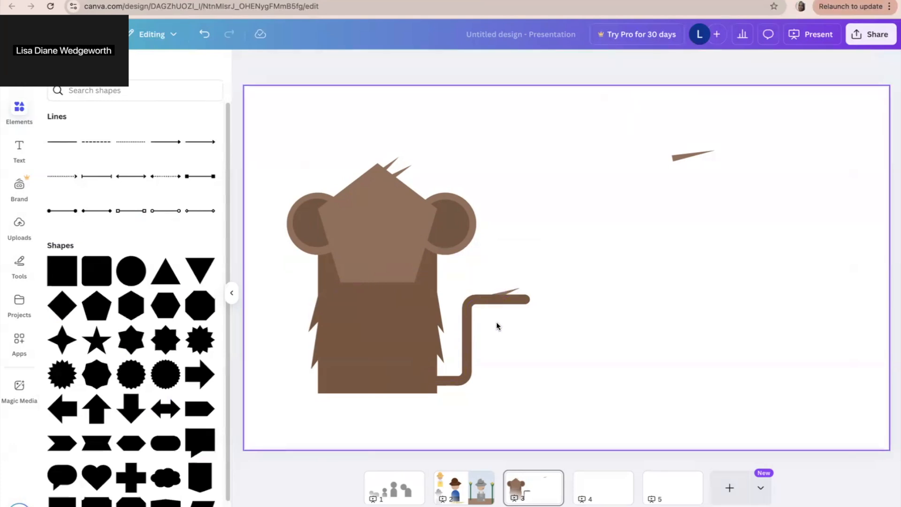
left_click(498, 297)
left_click(570, 247)
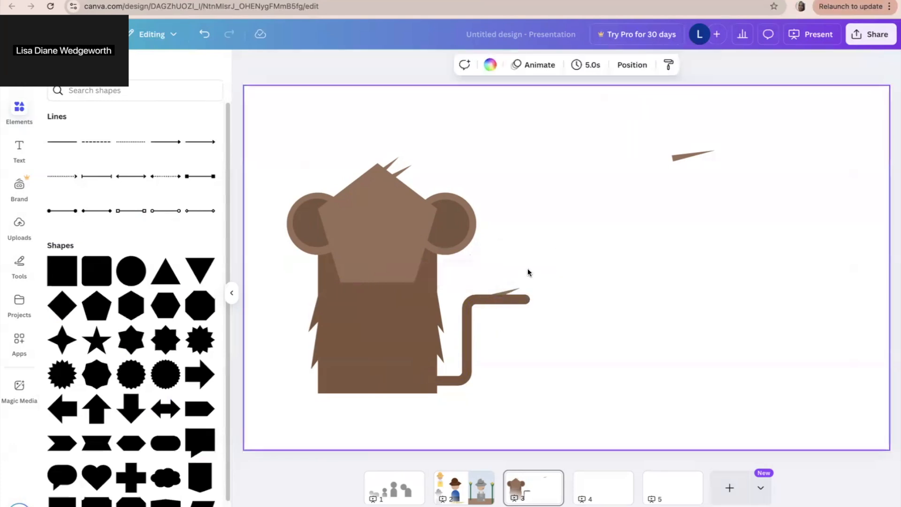
left_click(512, 289)
left_click_drag(497, 316, 495, 323)
Place the last loose hair spike on the right slope of the head, pointing down toward the ear
left_click(692, 155)
left_click_drag(620, 157, 390, 210)
key("Right")
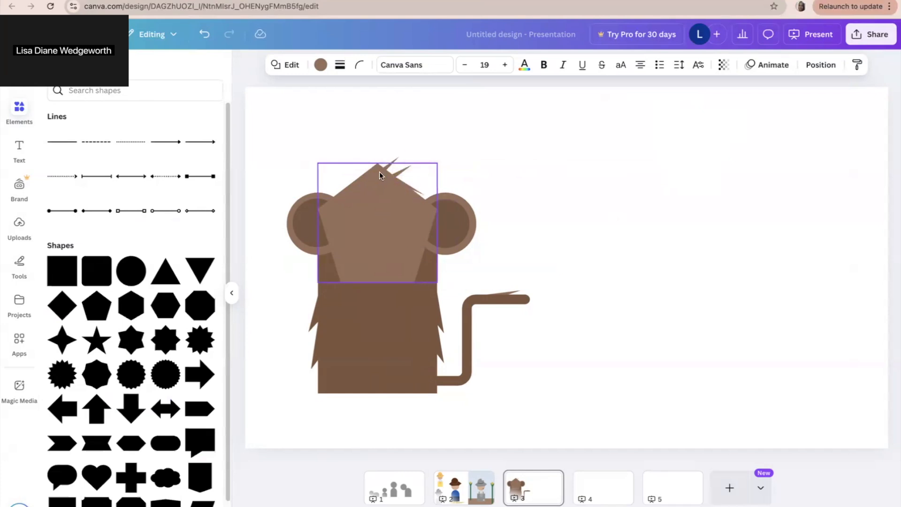
left_click_drag(402, 170, 401, 167)
left_click(424, 159)
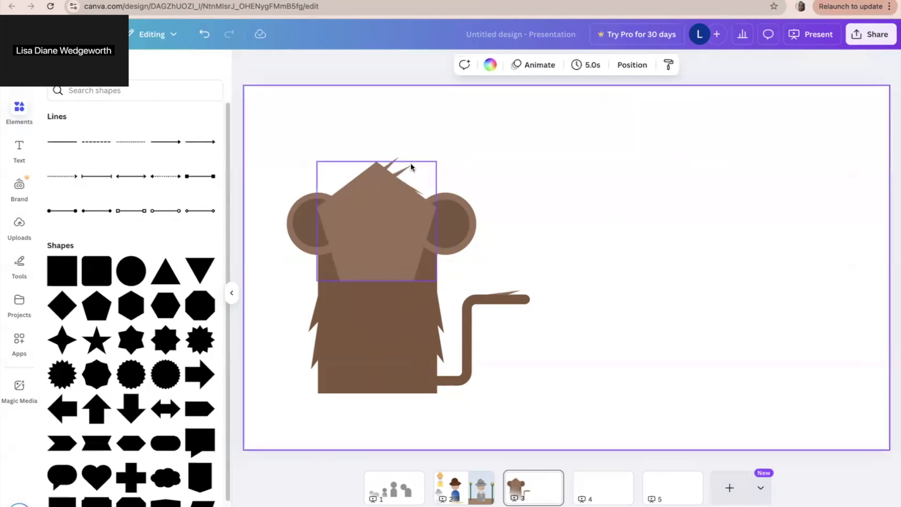
Move the two spikes at the head's peak to the empty area above and set the pentagon head back over the body
left_click(407, 166)
left_click_drag(390, 189, 392, 209)
left_click(406, 167)
left_click(404, 169)
left_click_drag(403, 170, 495, 118)
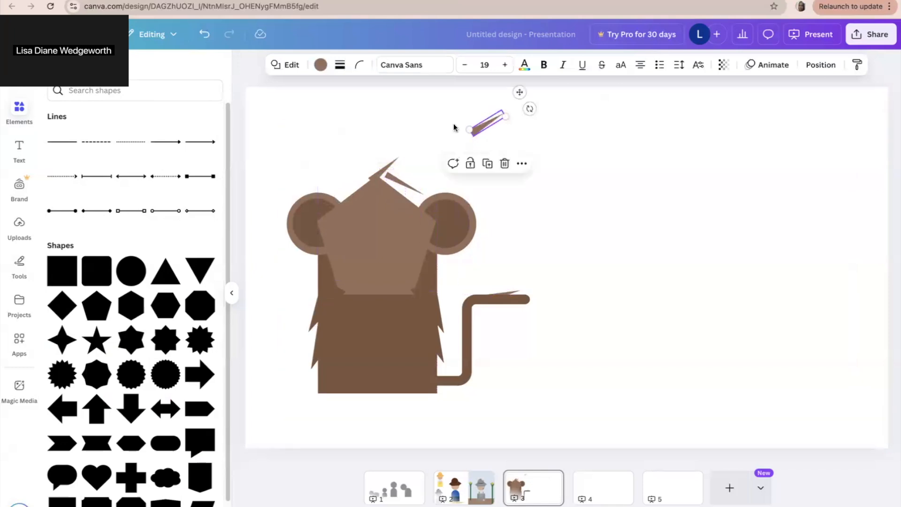
left_click_drag(388, 167, 454, 133)
left_click_drag(365, 240, 365, 225)
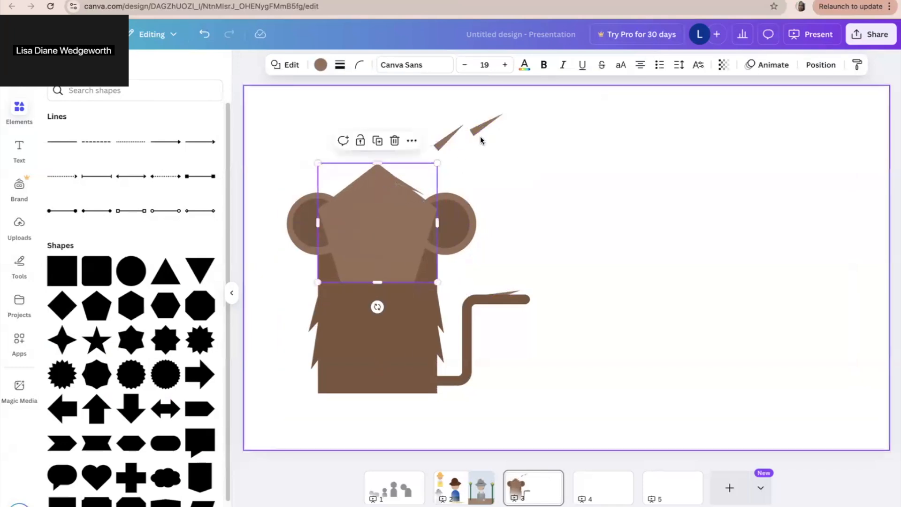
Rotate one loose hair spike to nearly horizontal and place it just below the head's peak, pointing right
left_click(488, 123)
left_click_drag(529, 108, 524, 159)
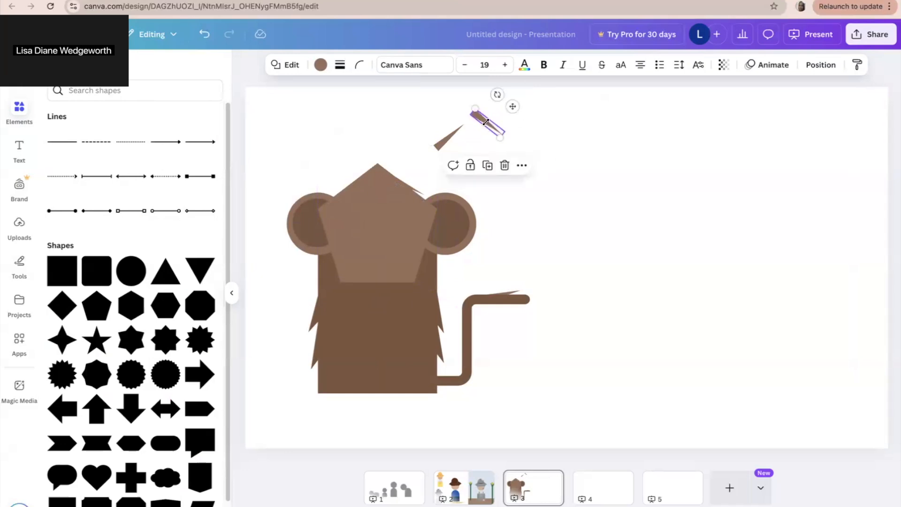
left_click(535, 143)
left_click_drag(485, 124, 386, 177)
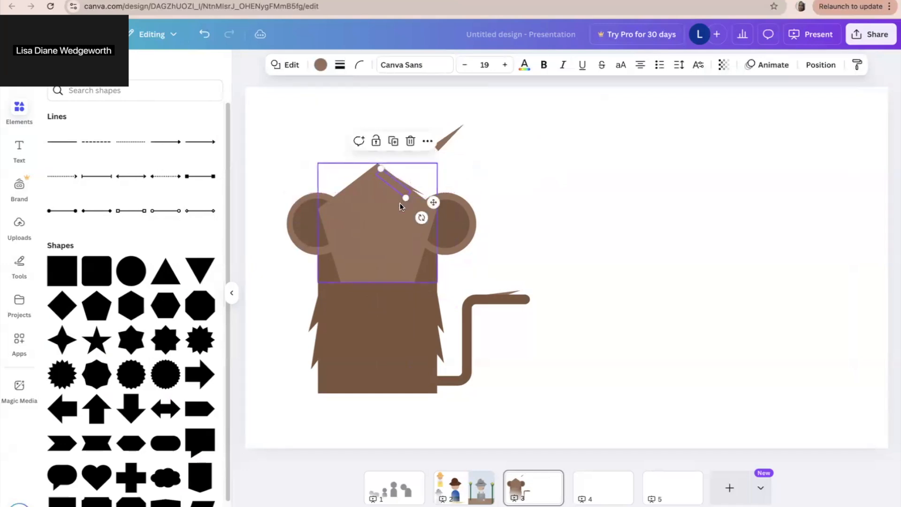
left_click_drag(418, 215, 437, 196)
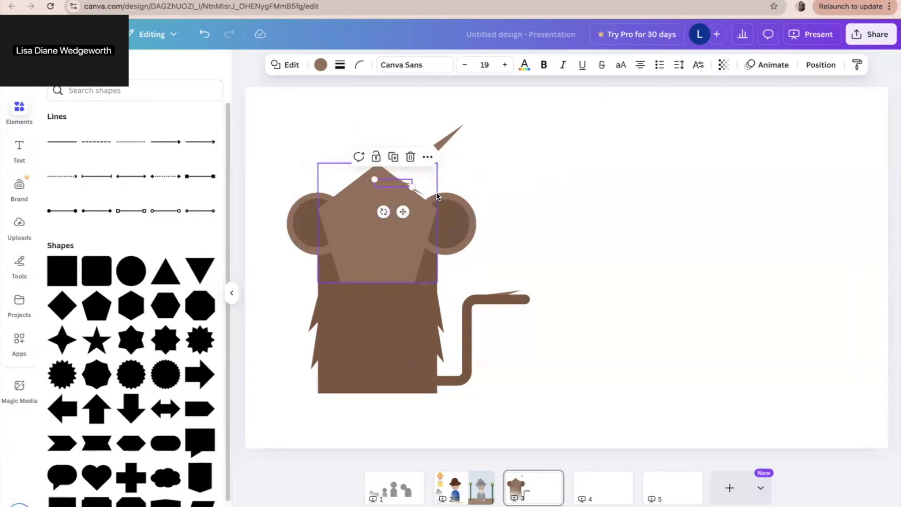
left_click(399, 202)
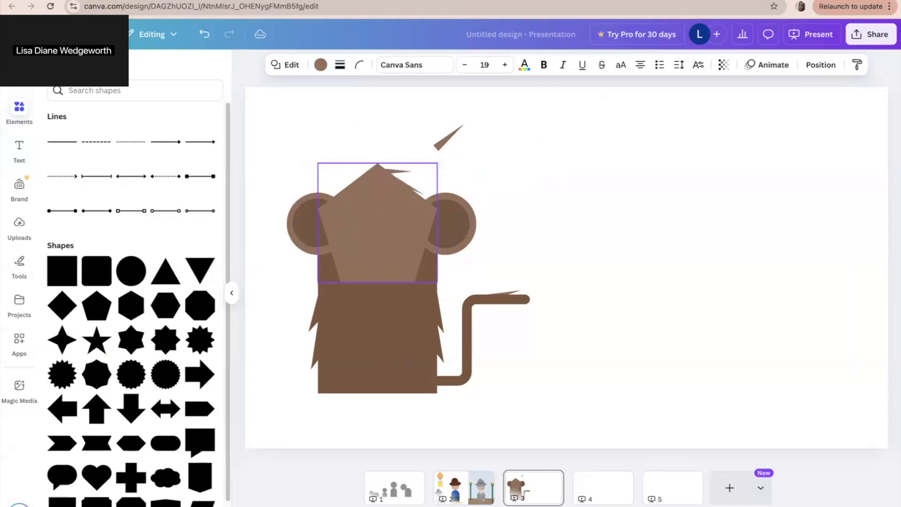
left_click(511, 195)
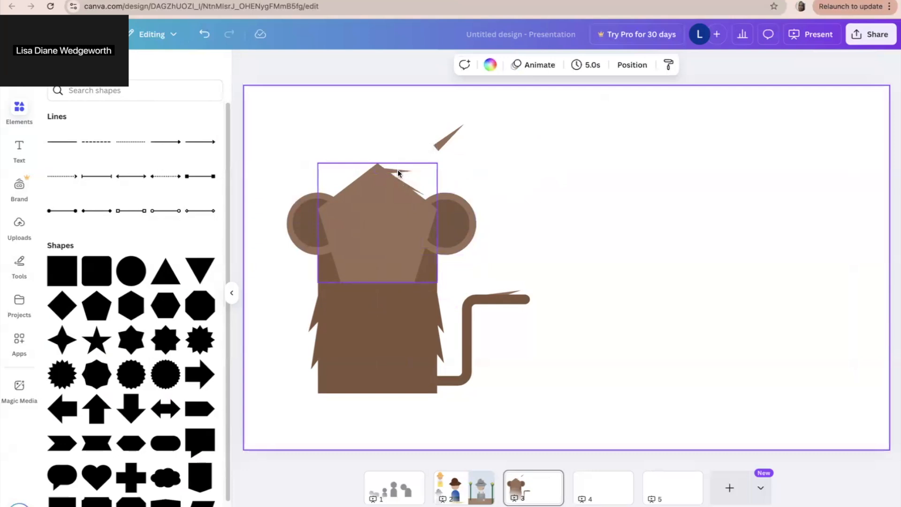
left_click(398, 170)
left_click(472, 137)
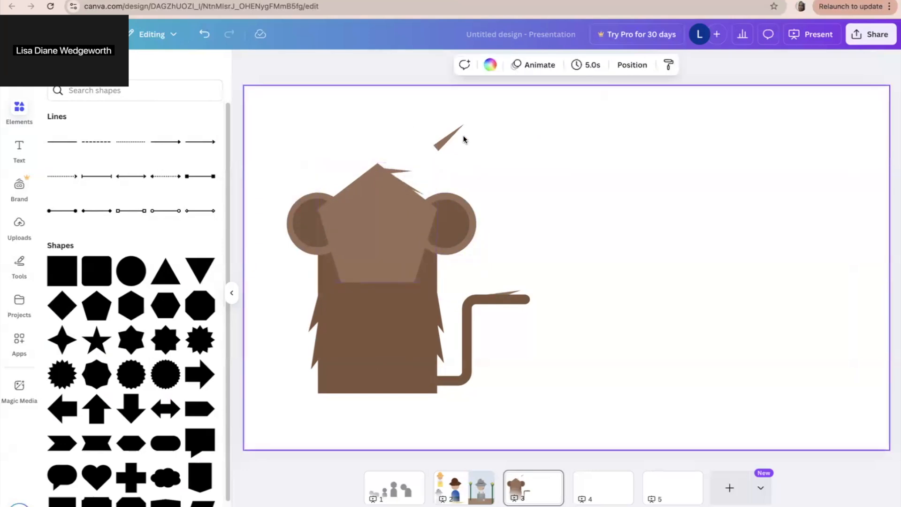
Place the other loose hair spike between the two on the head's right slope and rotate it slightly downward
left_click(463, 138)
left_click_drag(463, 139, 399, 207)
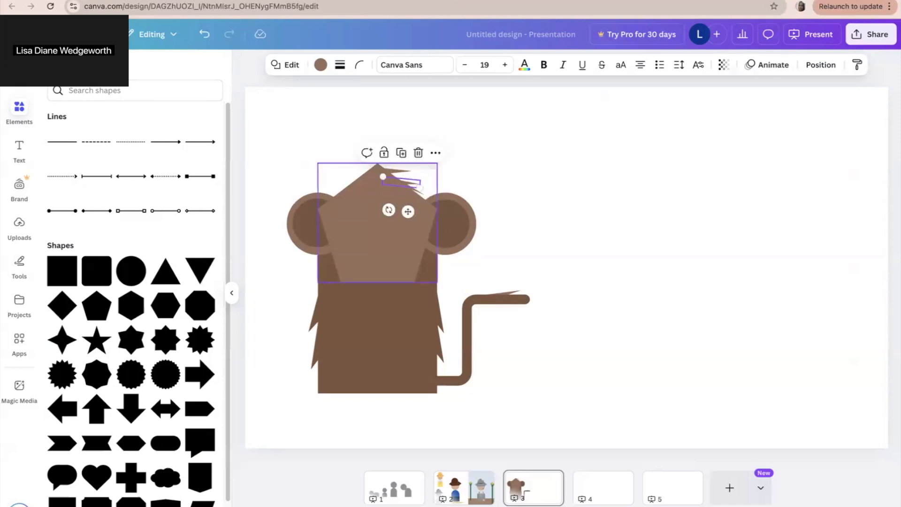
key("Escape")
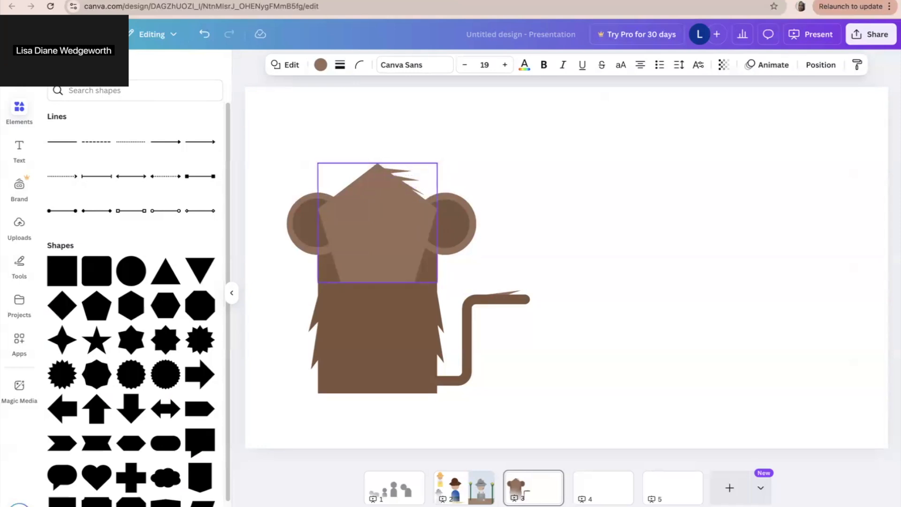
left_click_drag(388, 206, 382, 205)
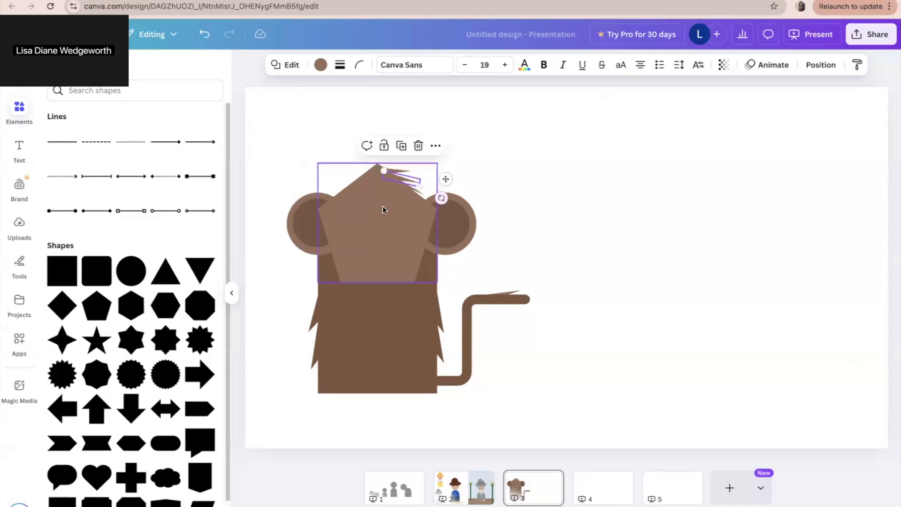
left_click(513, 117)
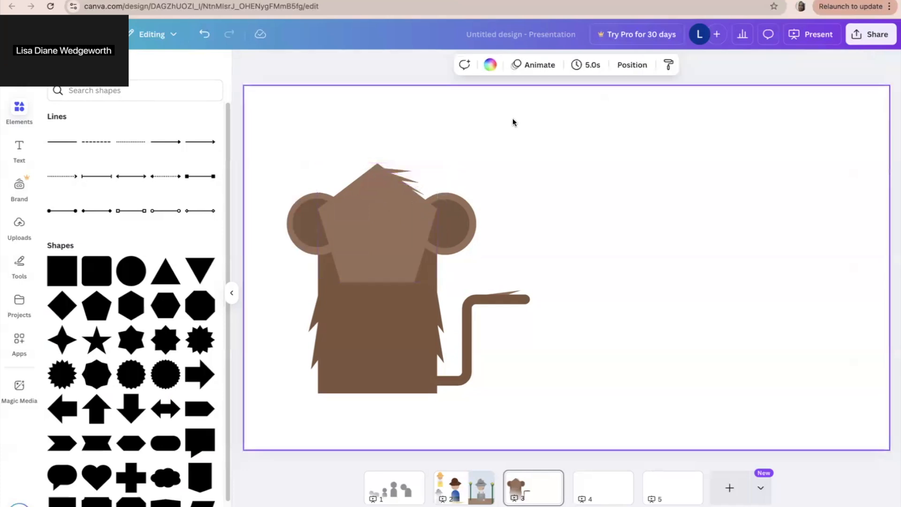
Group all of the monkey's shapes and move the group toward the lower left of the page
left_click_drag(272, 148, 538, 400)
left_click(374, 141)
left_click(569, 202)
left_click_drag(387, 272, 339, 308)
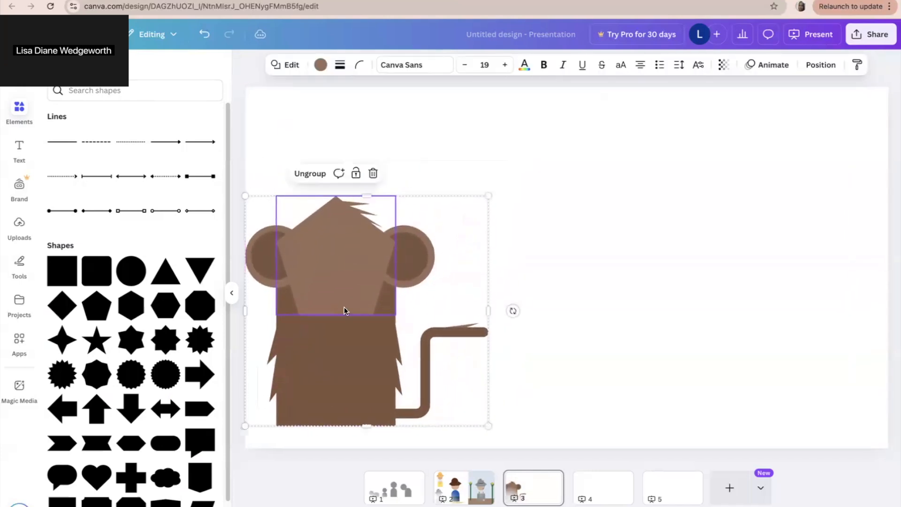
left_click(549, 275)
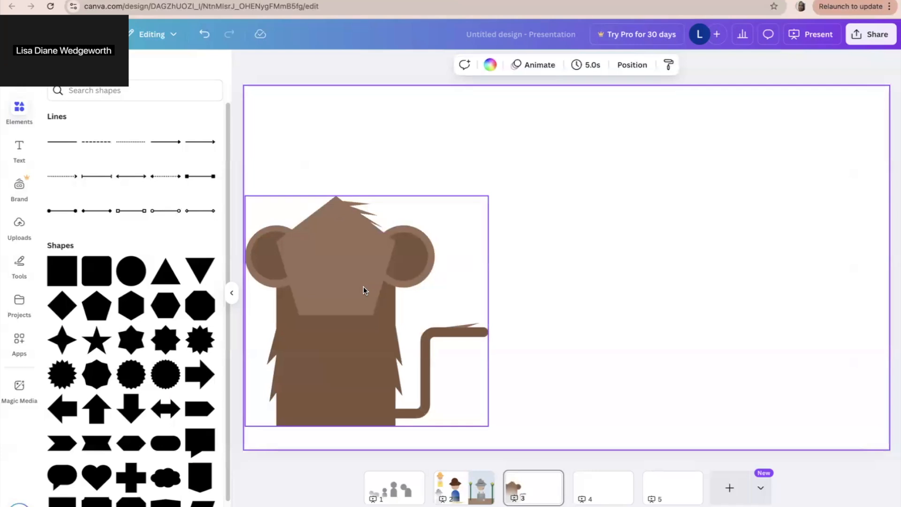
Duplicate the grouped monkey and arrange the two copies side by side in the upper part of the page
left_click_drag(364, 287, 361, 219)
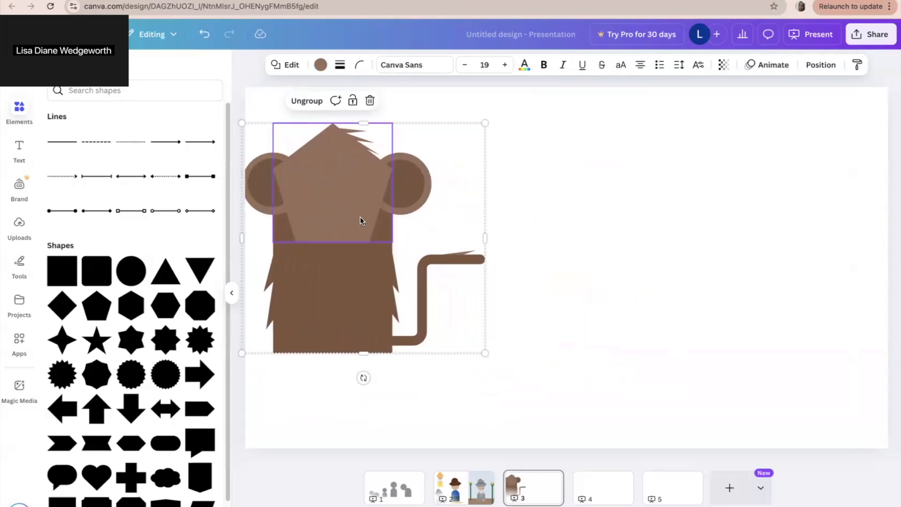
left_click_drag(360, 216, 658, 207)
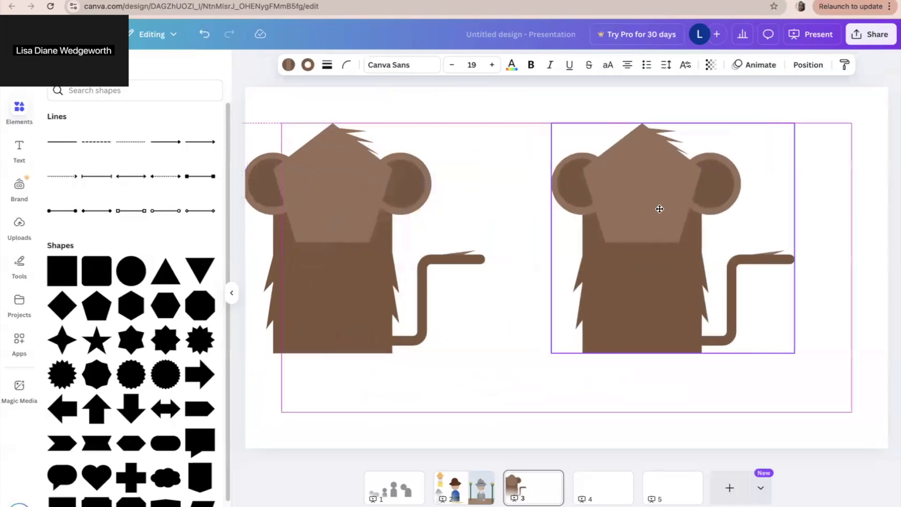
left_click_drag(367, 199, 378, 200)
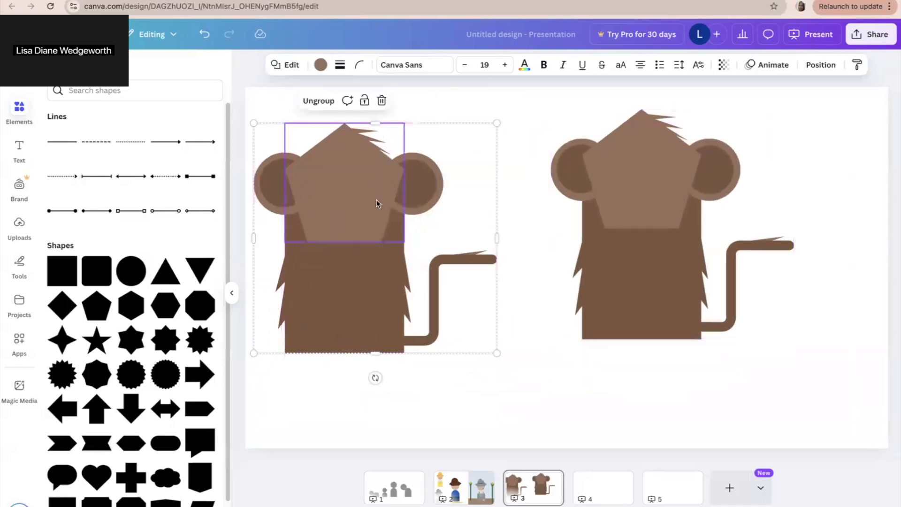
left_click_drag(626, 194, 668, 199)
mouse_move(358, 181)
left_mouse_down()
mouse_move(382, 181)
mouse_move(370, 181)
left_mouse_up()
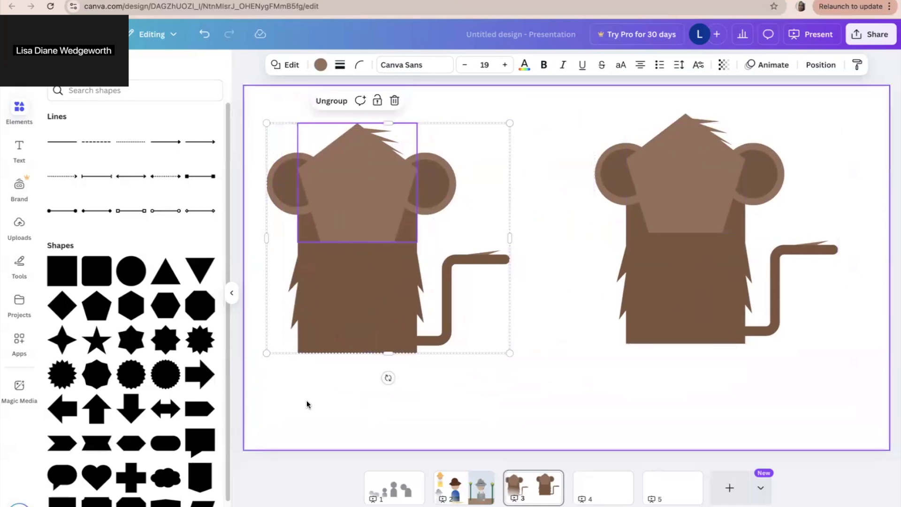
Move the left monkey group toward the page's upper-left corner and ungroup it
left_click(318, 320)
left_click_drag(362, 300, 353, 270)
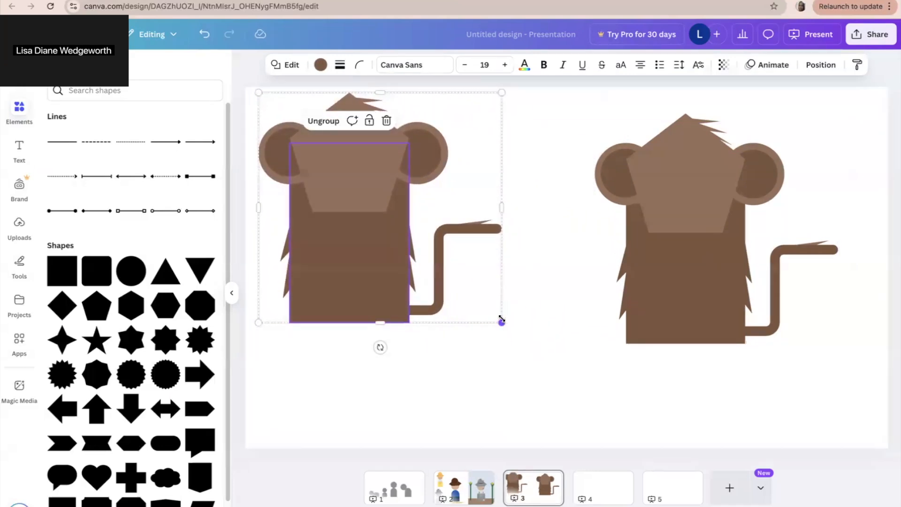
left_click(319, 121)
left_click(283, 376)
Duplicate the left monkey's body rectangle and recolour the copy dark blue, #2C4F7E
left_click(324, 273)
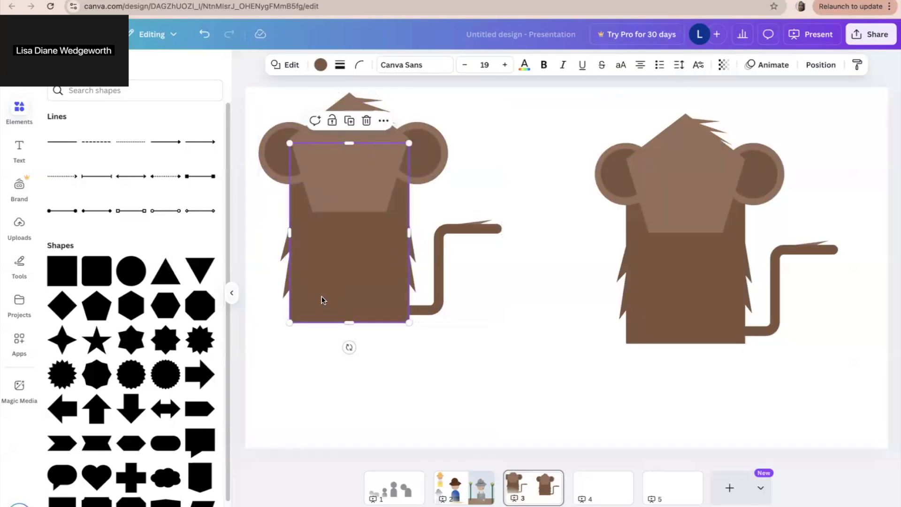
key("ctrl+d")
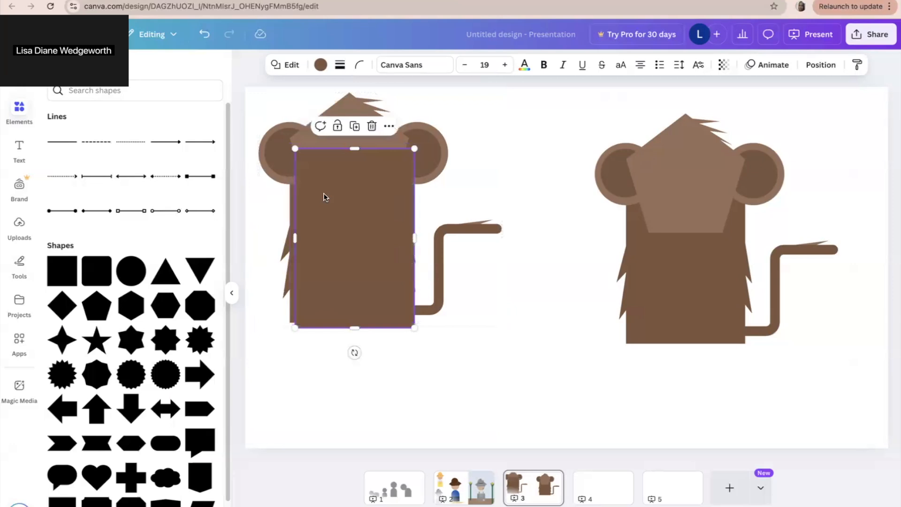
left_click(320, 65)
left_click(89, 173)
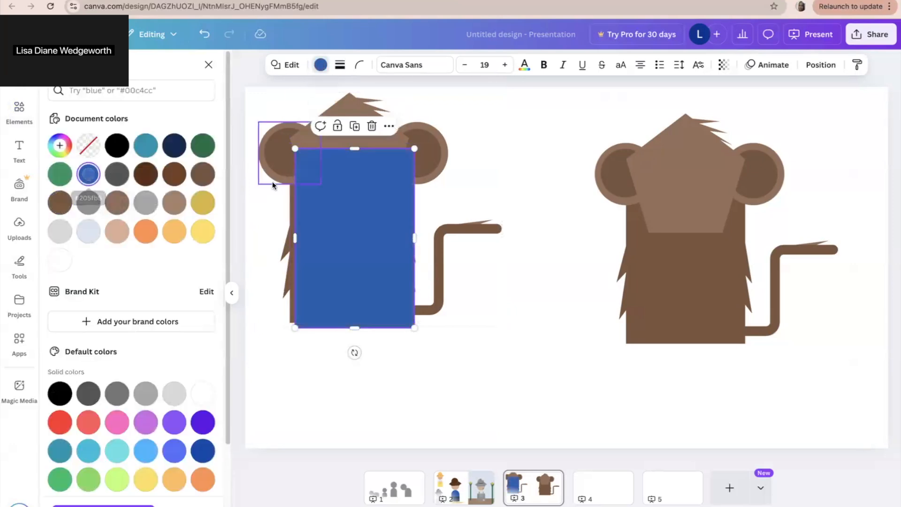
left_click(60, 145)
left_click(153, 229)
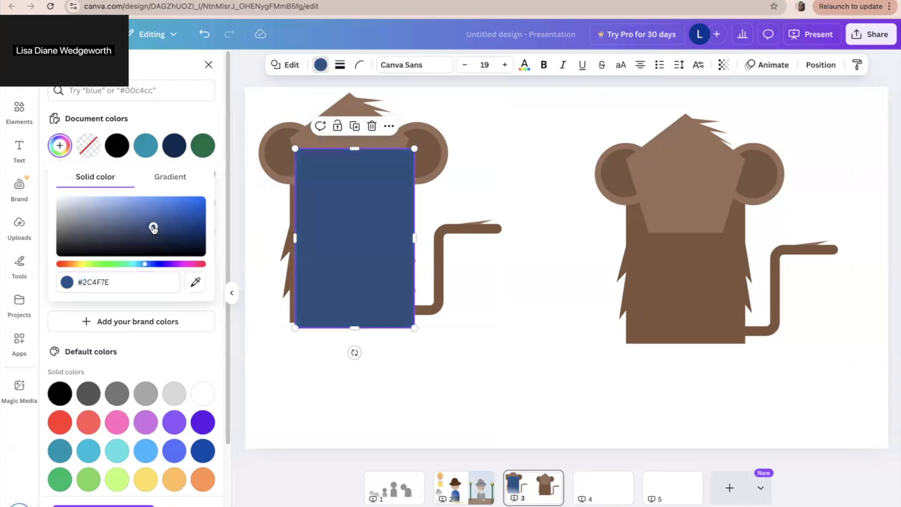
Set the blue rectangle's transparency to 53 and fit it over the body at about 356 × 445 px
left_click(724, 65)
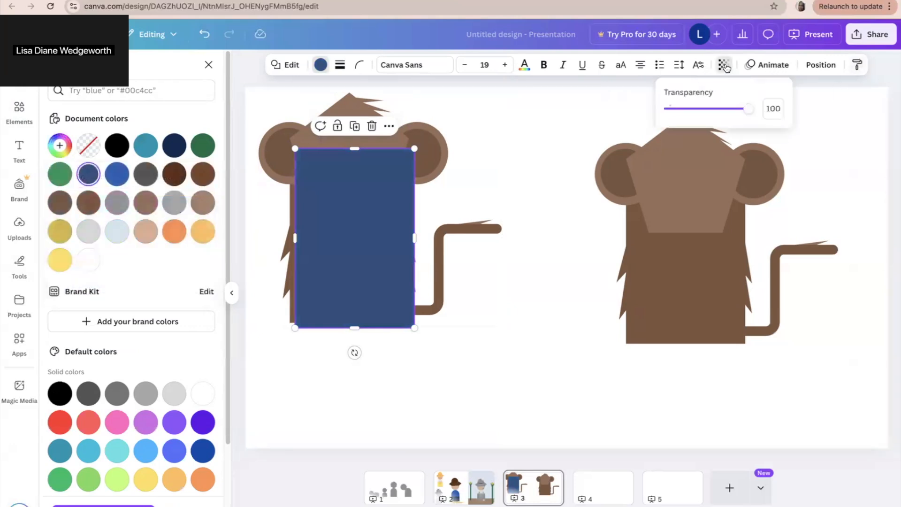
left_click_drag(748, 108, 712, 109)
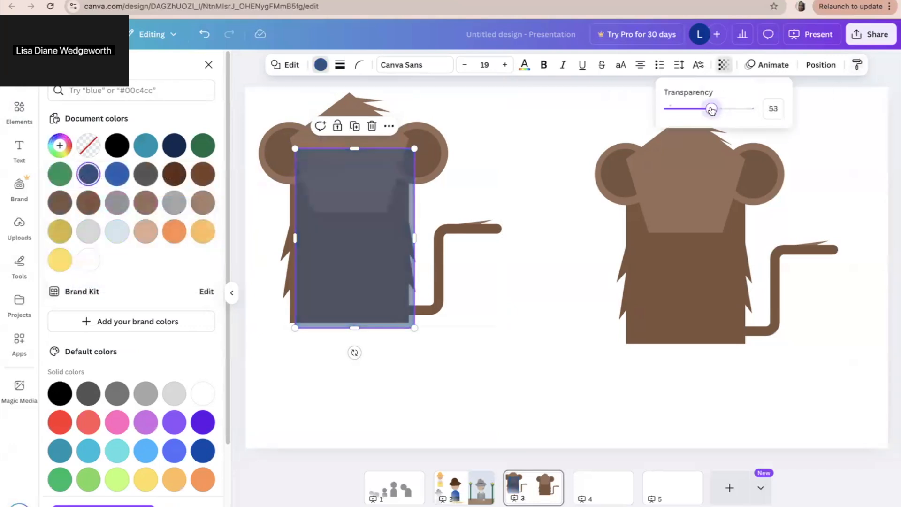
left_click(557, 143)
left_click(352, 225)
left_click_drag(413, 148, 407, 181)
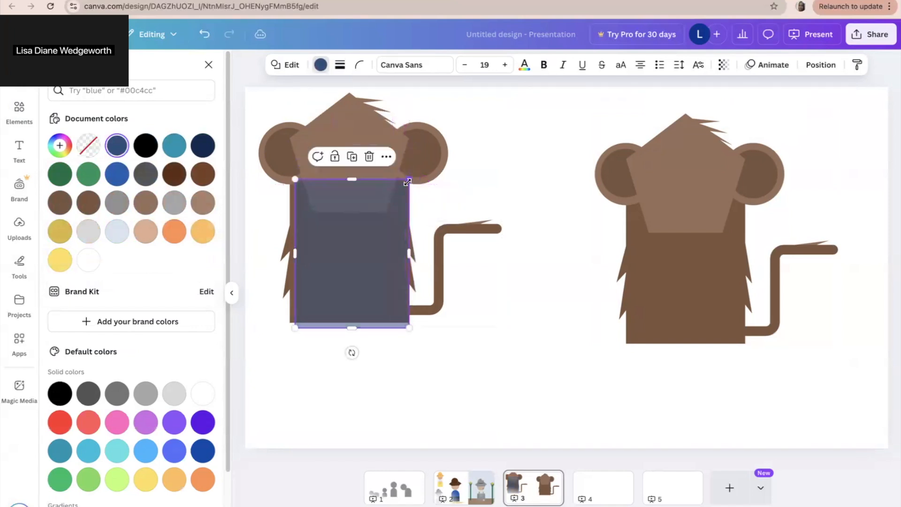
left_click_drag(370, 223, 405, 241)
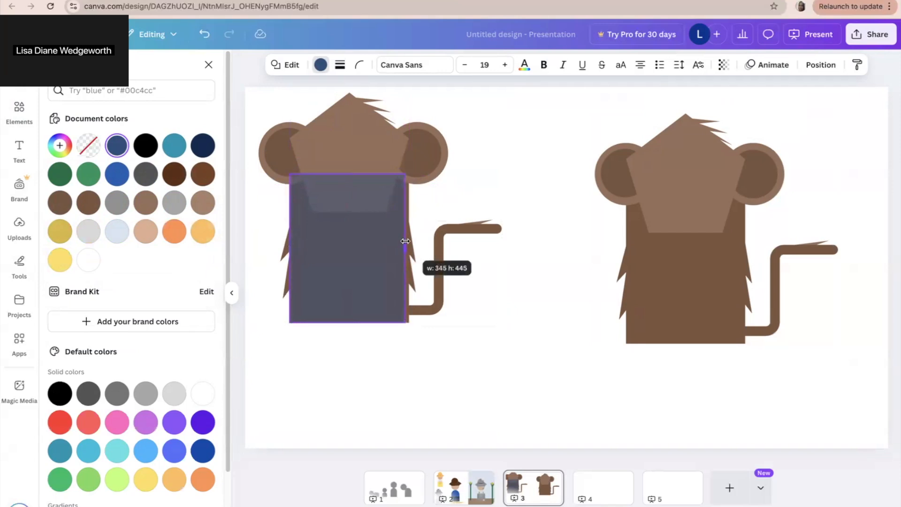
left_click_drag(409, 242, 409, 242)
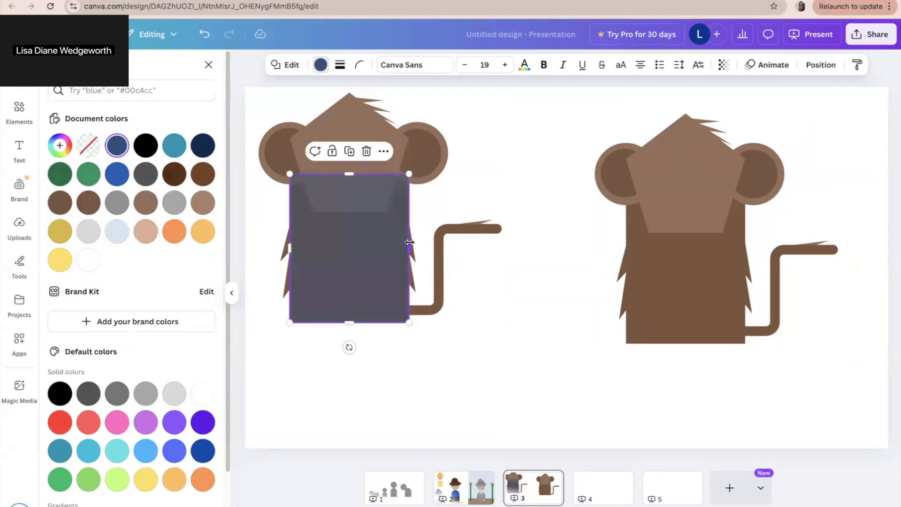
Try sending the blue overlay backward behind the left monkey's head
left_click(820, 64)
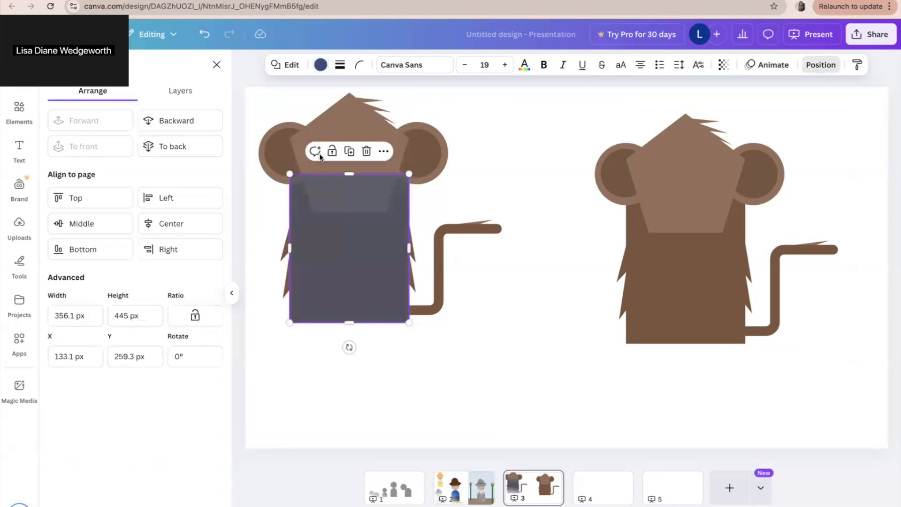
left_click(181, 121)
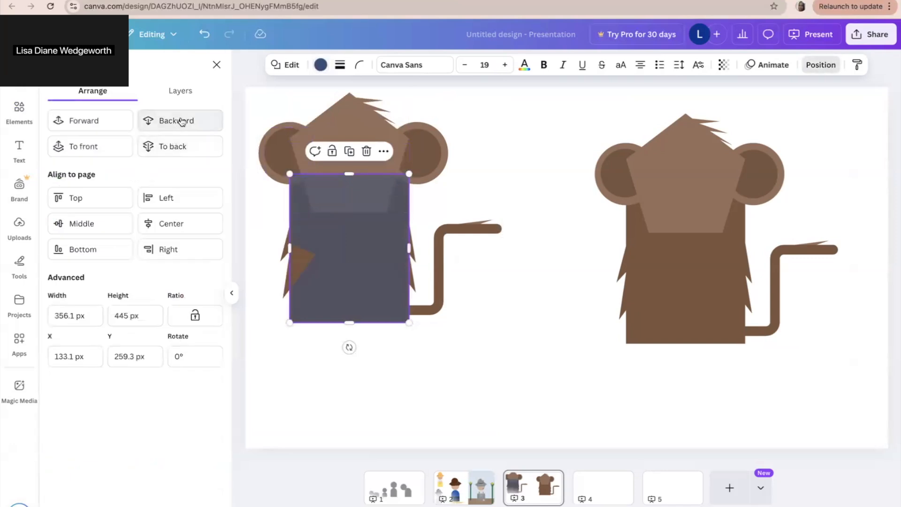
left_click(181, 121)
left_click(181, 121)
key("ctrl+z")
Bring the left monkey's pentagon head to the front, above the blue overlay
left_click(340, 137)
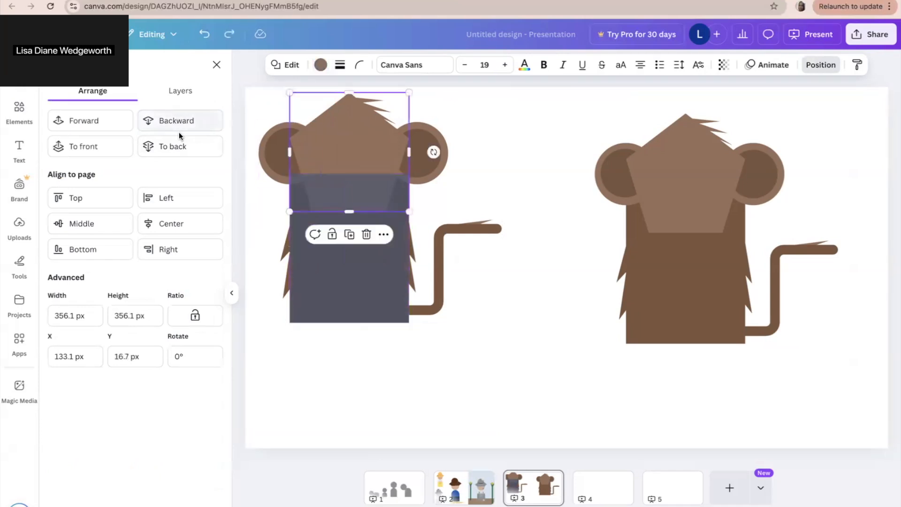
left_click(75, 120)
left_click(94, 145)
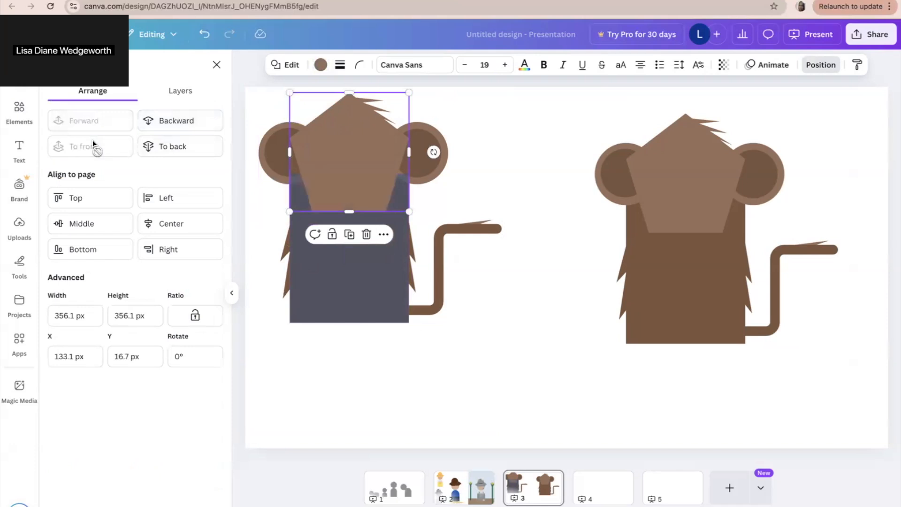
left_click(516, 143)
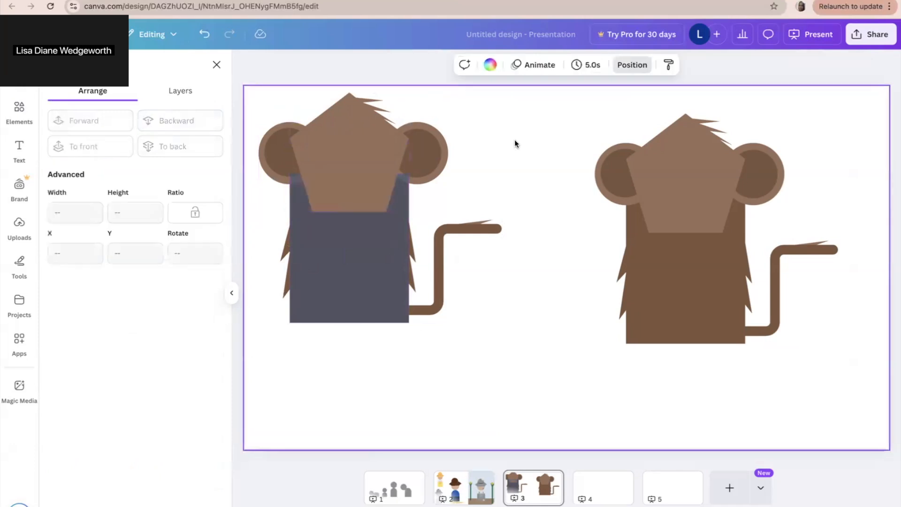
Set the blue overlay's transparency to 36 and lower its top edge so it is about 414 px high
left_click(372, 270)
left_click(723, 65)
left_click_drag(711, 109, 699, 108)
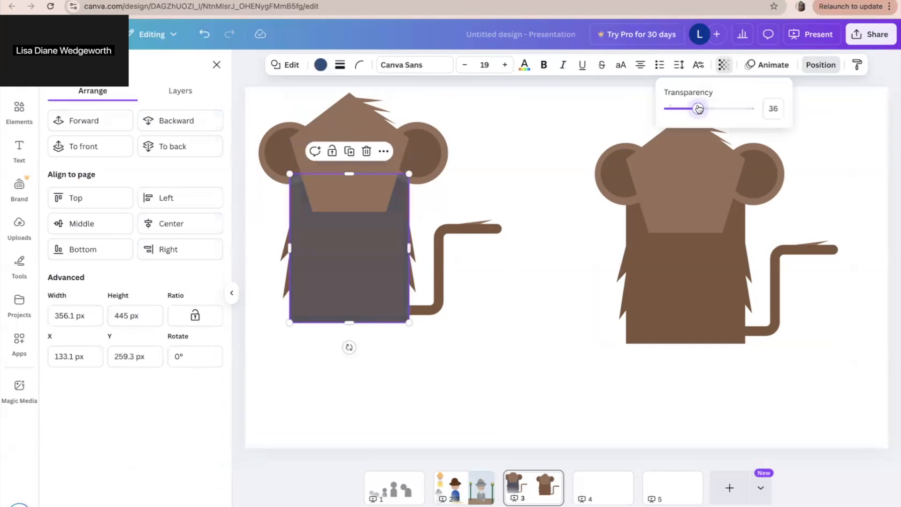
left_click(603, 142)
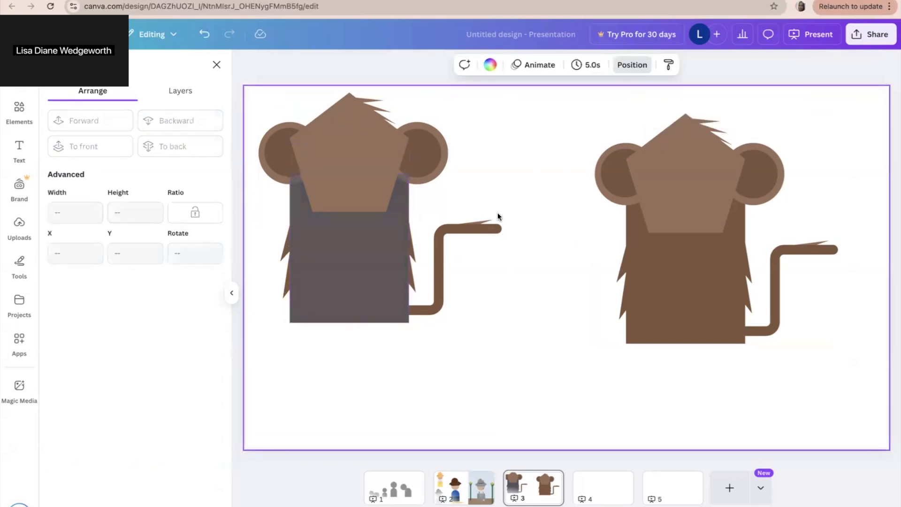
left_click(346, 218)
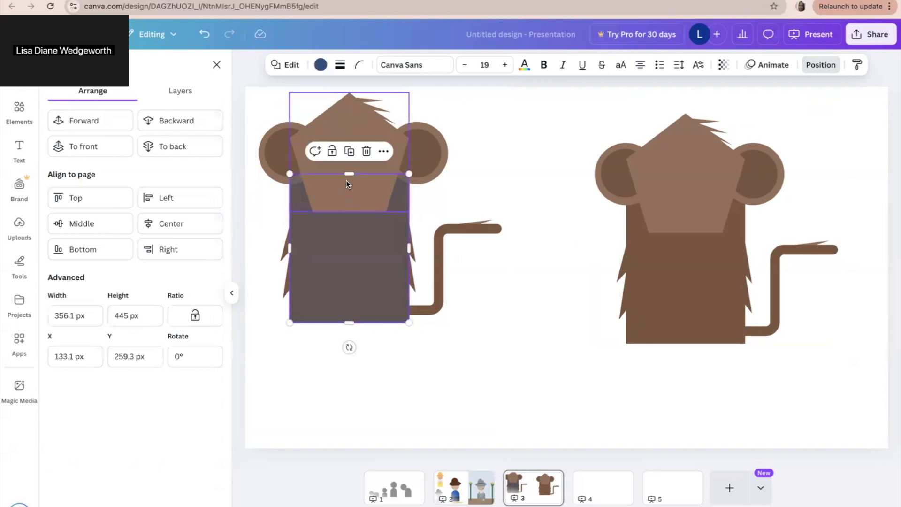
left_click_drag(348, 175, 347, 183)
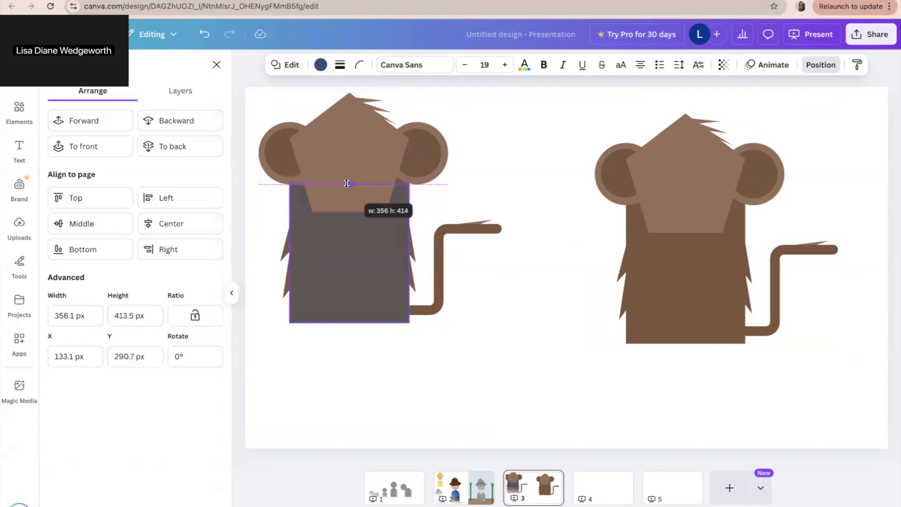
Delete the semi-transparent blue overlay from the left monkey's body
left_click(524, 135)
left_click(355, 257)
key("Delete")
left_click(487, 167)
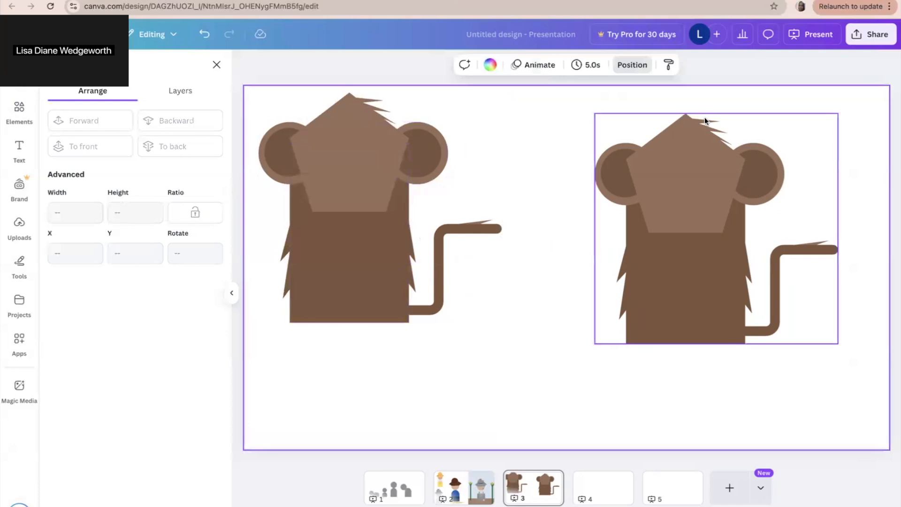
Ungroup the right monkey into its separate shapes
left_click(705, 120)
left_click(661, 91)
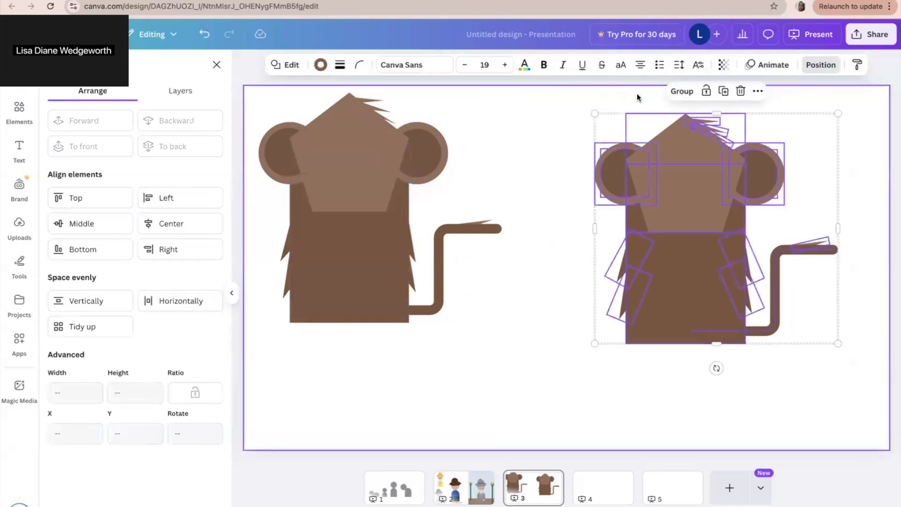
left_click(637, 94)
Select all of the left monkey's shapes and group them
left_click_drag(258, 100, 508, 310)
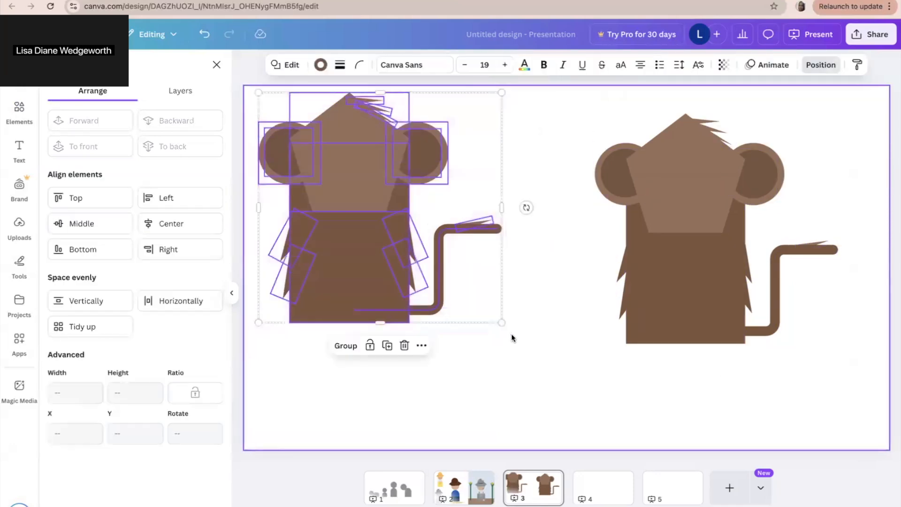
left_click(346, 346)
left_click(382, 396)
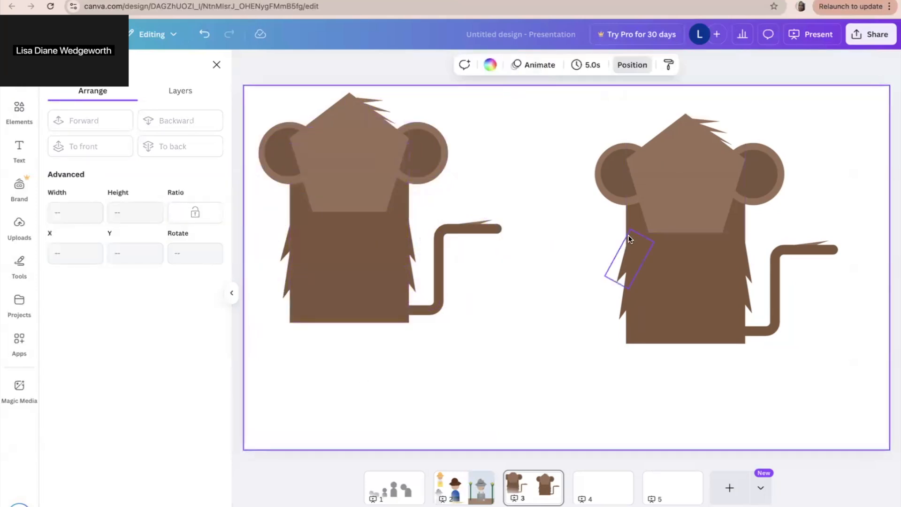
Remove the fur triangles from both sides of the right monkey's body
left_click(624, 264)
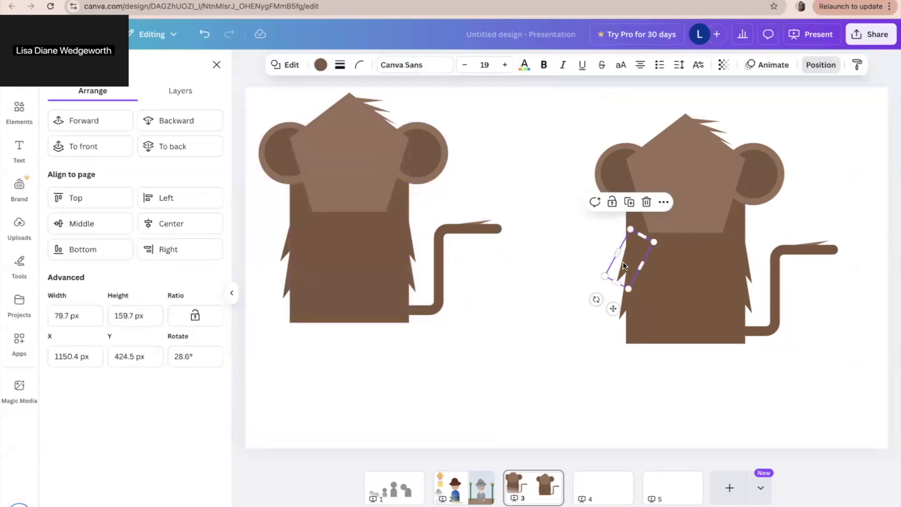
left_click_drag(623, 261, 747, 271)
left_click(714, 136)
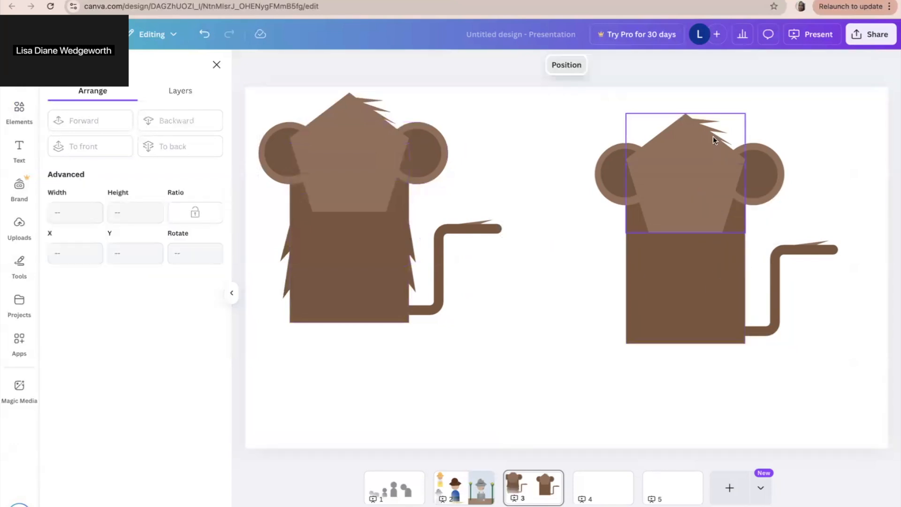
left_click(785, 107)
Add a plain solid line from the shapes library and place it in the empty area below the two monkeys
left_click(19, 110)
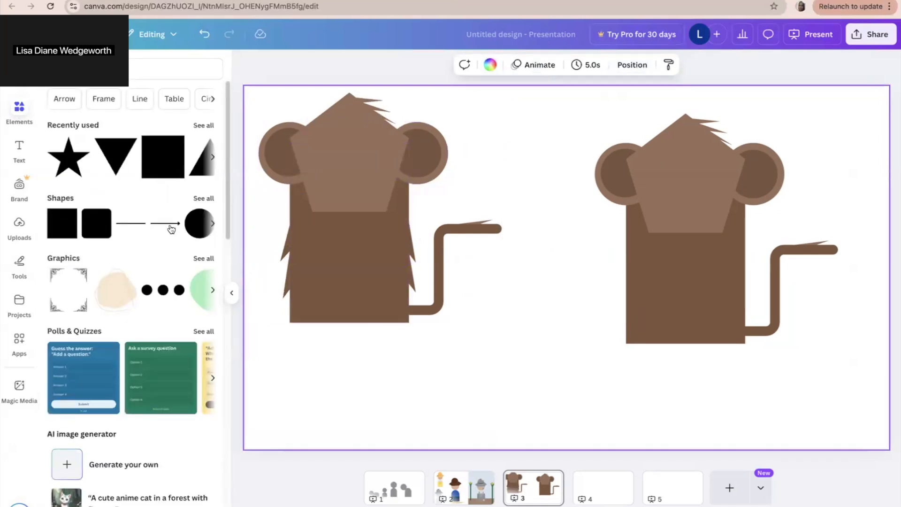
left_click(204, 198)
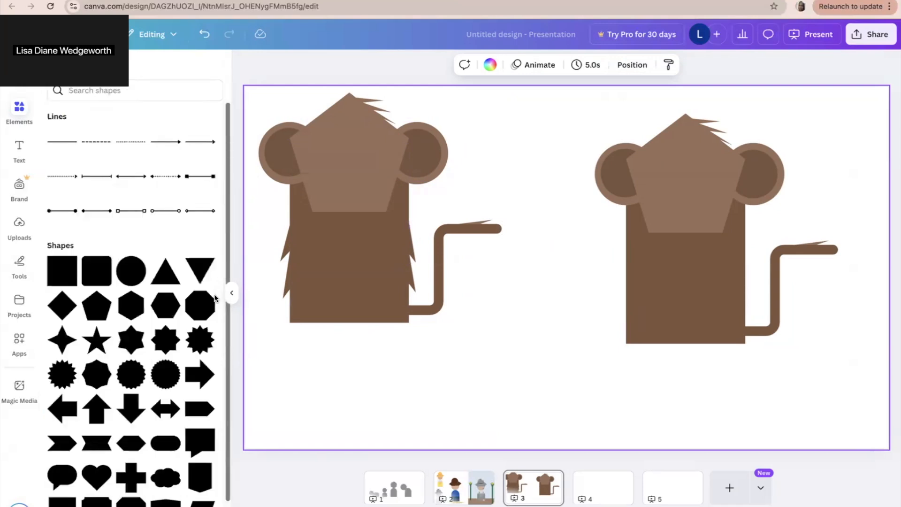
scroll(213, 299, "down", 1)
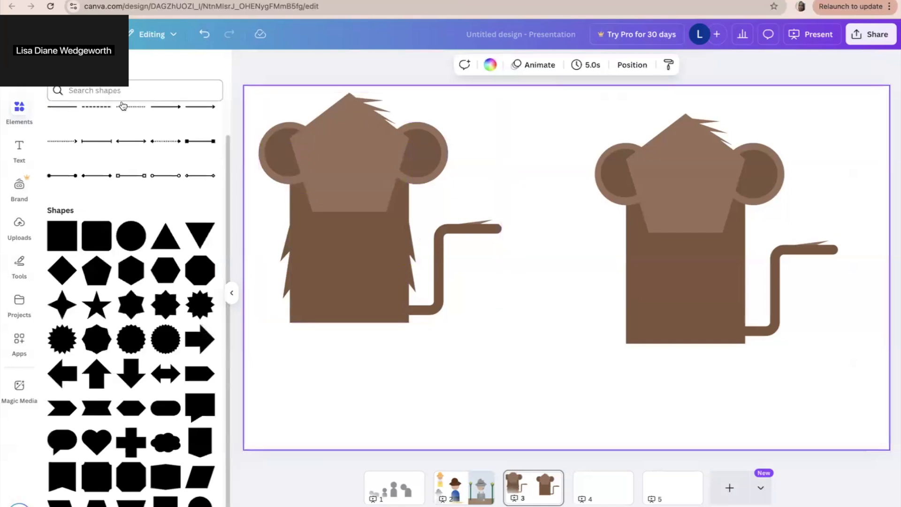
left_click(72, 108)
left_click_drag(589, 267, 539, 405)
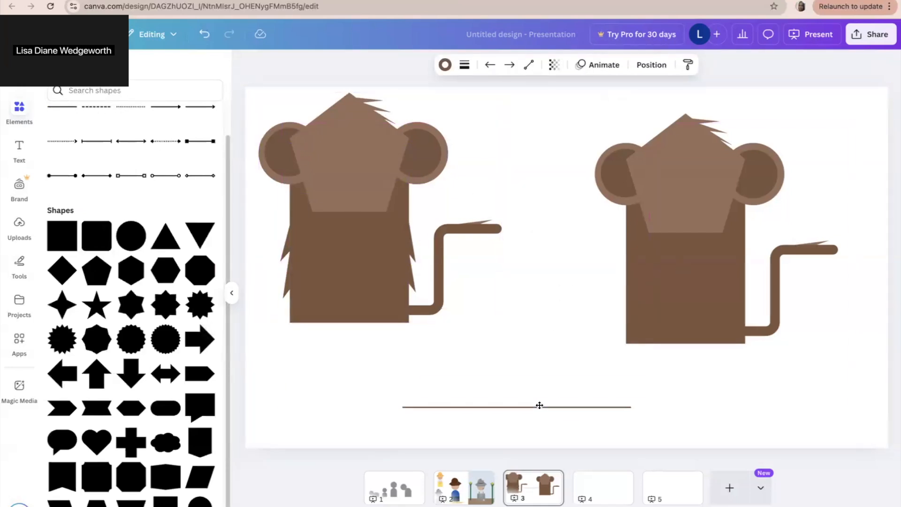
Set the new line's stroke weight to 15 and change its line type to Curved
left_click(465, 65)
left_click_drag(400, 162, 412, 161)
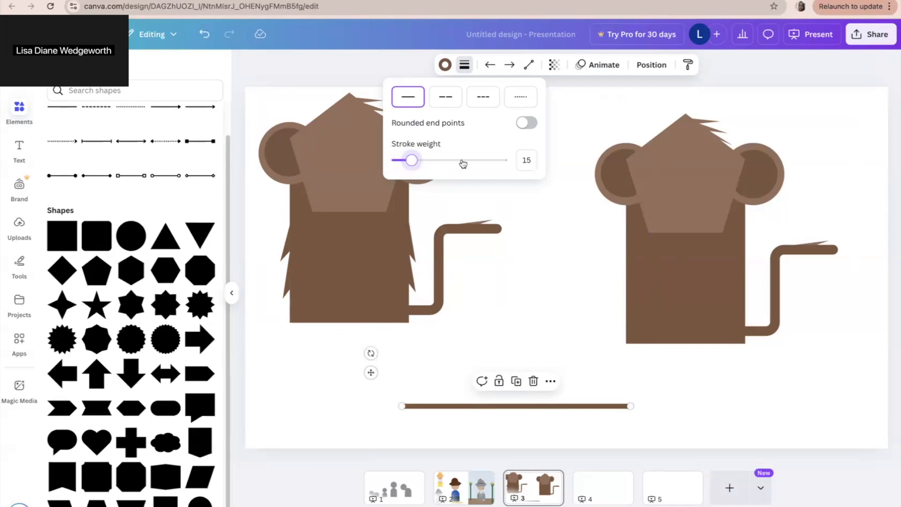
left_click(529, 66)
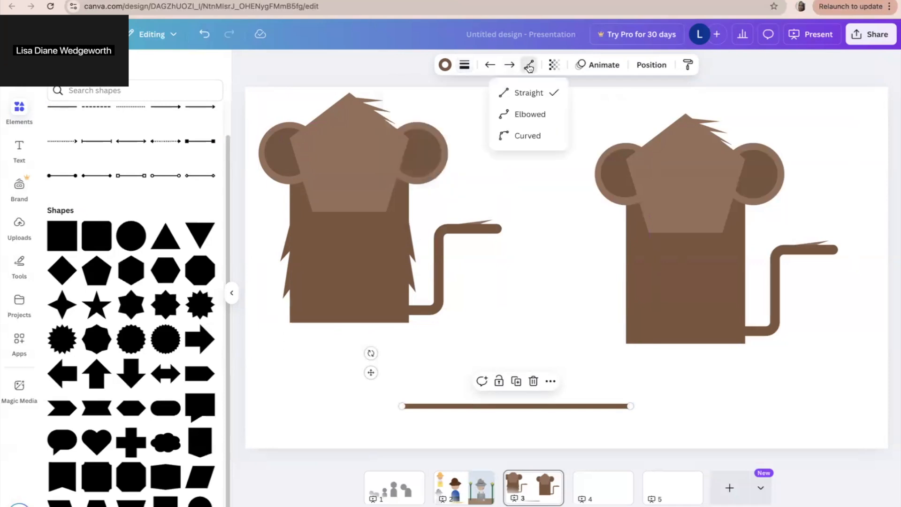
left_click(528, 136)
Try bending the curved line into an arc, fit it against the right monkey's body, and delete the line
left_click_drag(630, 404, 523, 422)
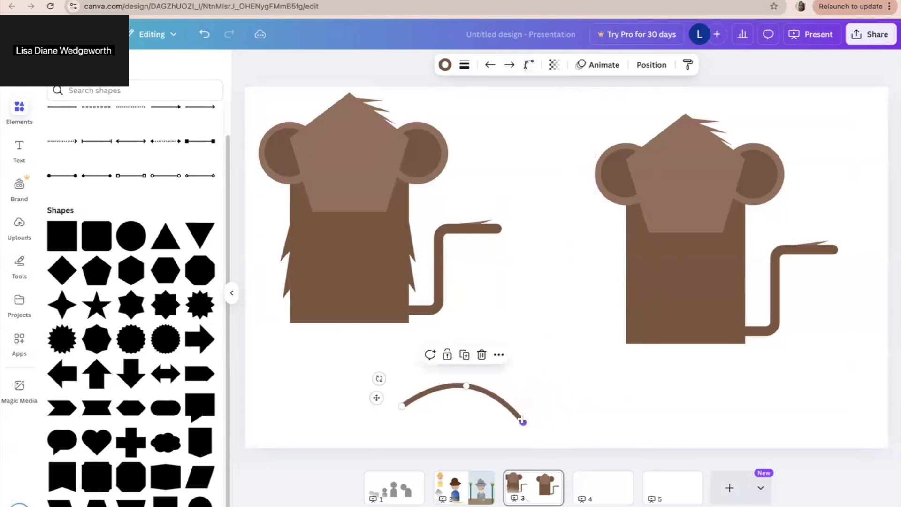
left_click_drag(378, 376, 509, 355)
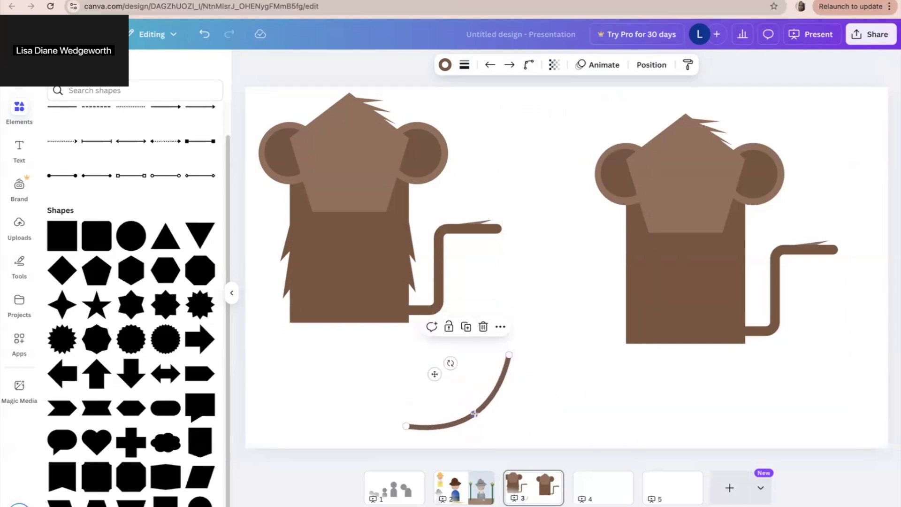
left_click_drag(492, 406, 690, 295)
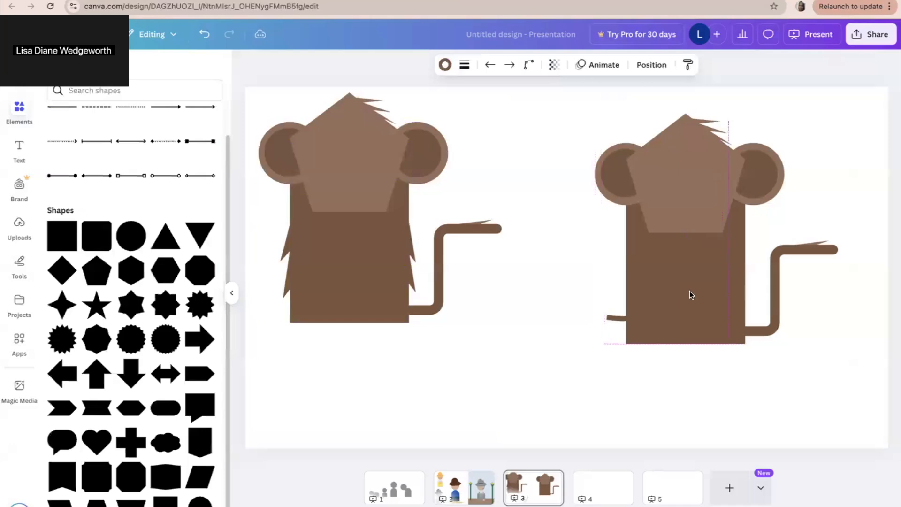
left_click_drag(607, 318, 616, 331)
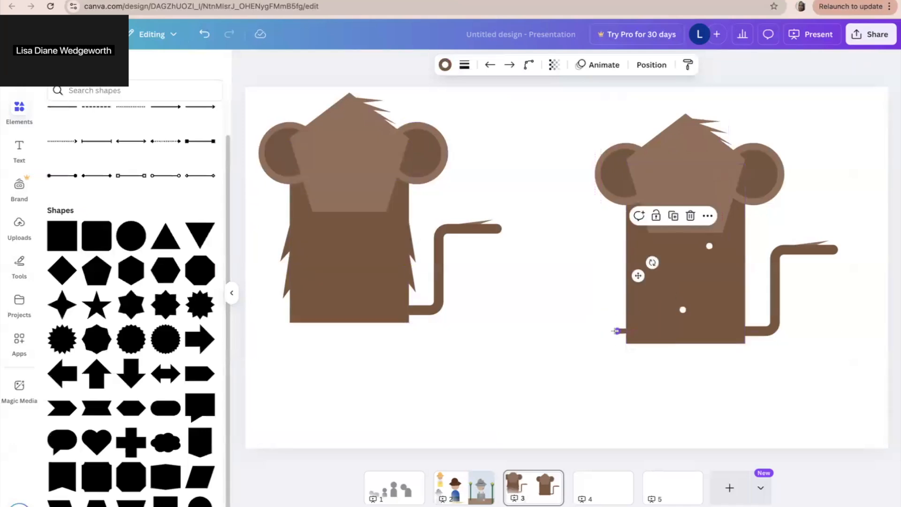
left_click_drag(709, 245, 671, 238)
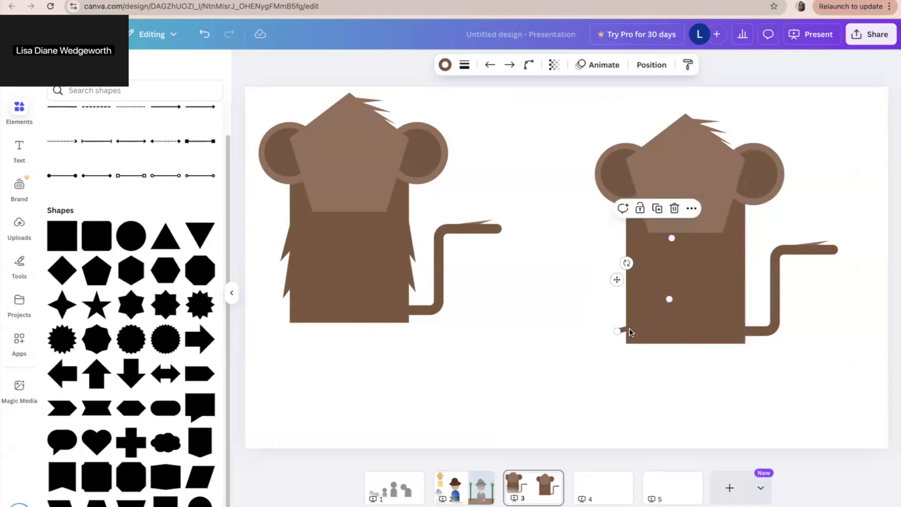
left_click_drag(619, 332, 349, 416)
key("Delete")
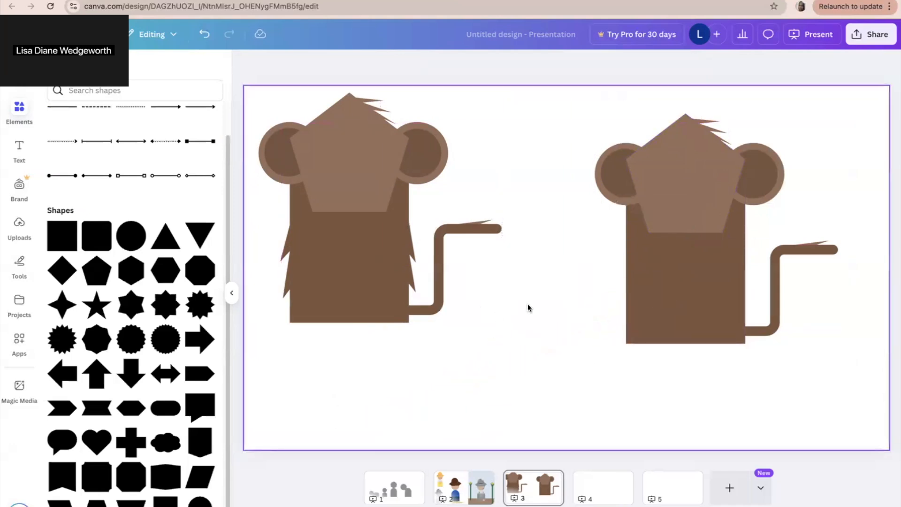
Delete the hair spikes and the head pentagon from the right monkey
left_click(714, 127)
left_click(816, 112)
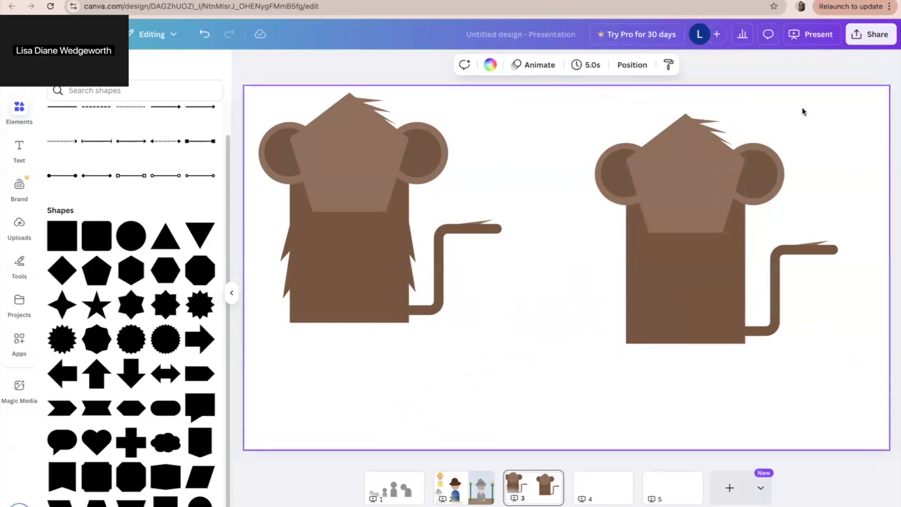
left_click(718, 132)
left_click(807, 109)
left_click(699, 180)
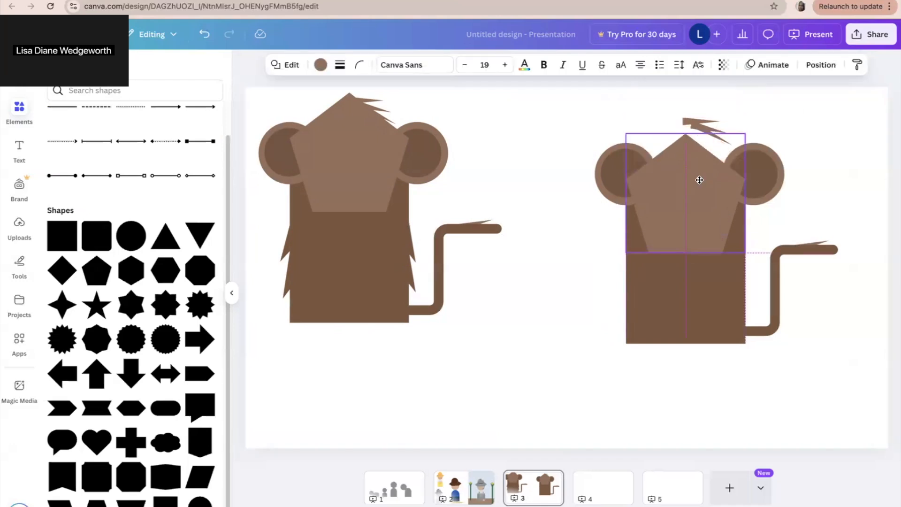
left_click(734, 112)
left_click_drag(706, 117, 709, 137)
key("Delete")
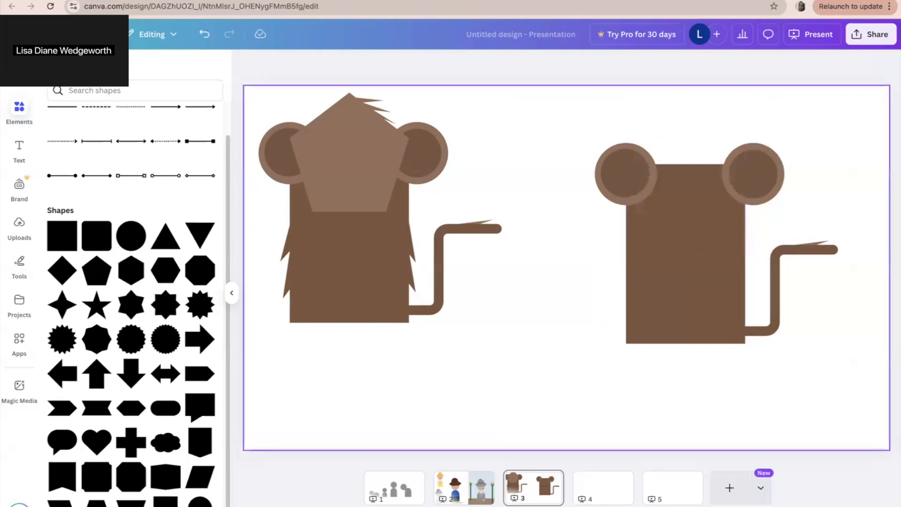
Ungroup the left monkey's shapes
left_click(306, 161)
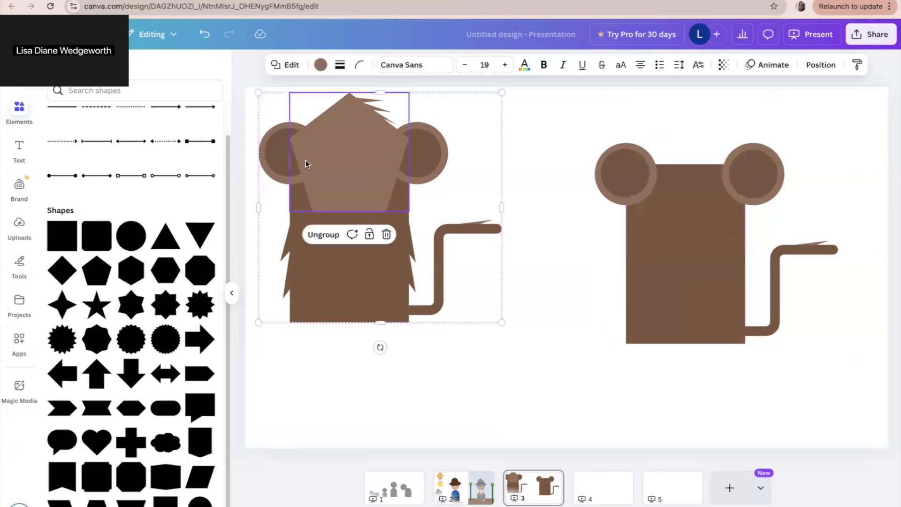
left_click(323, 235)
left_click(515, 104)
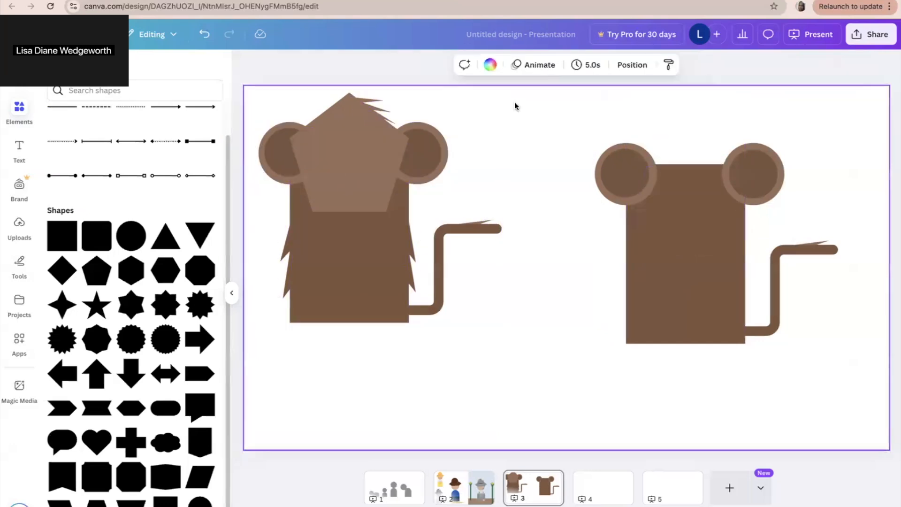
Duplicate the left monkey's head pentagon and place the copy as the right monkey's head, aligned with its body between the ears
left_click(357, 154)
key("super+d")
left_click_drag(357, 154, 691, 166)
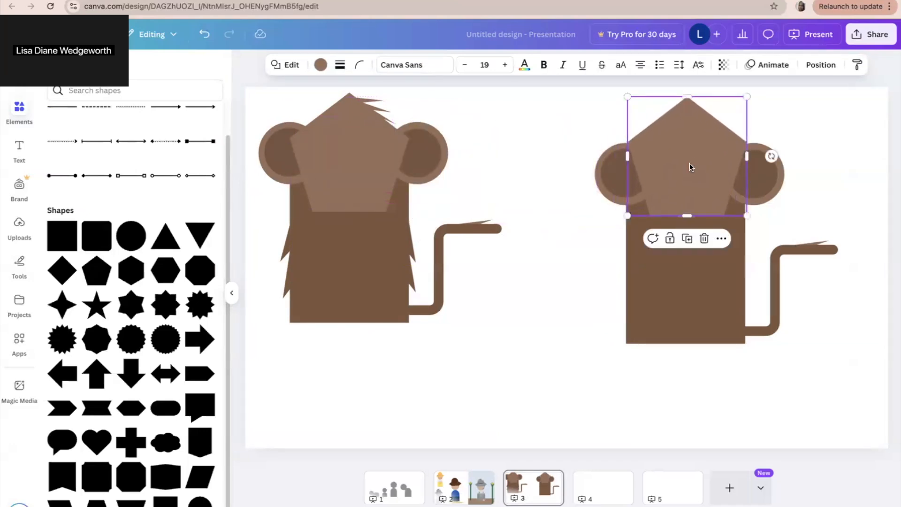
left_click(265, 104)
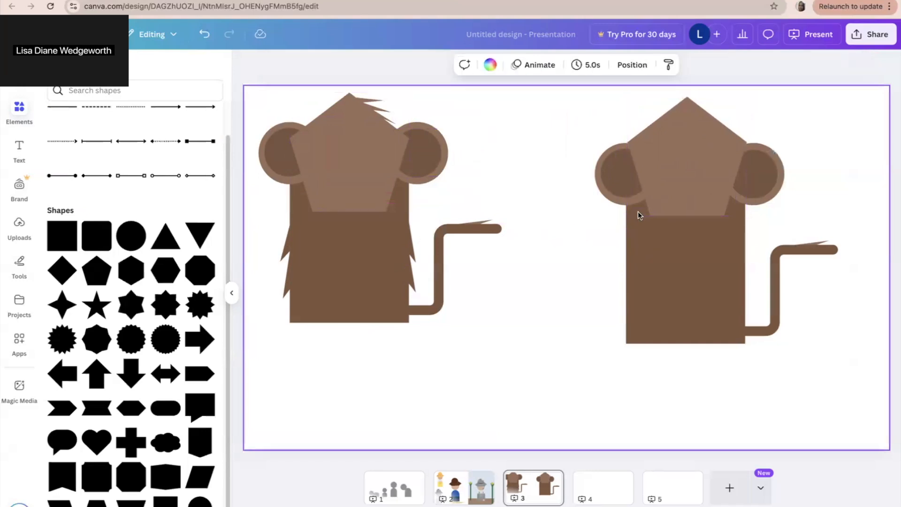
left_click(670, 187)
left_click_drag(670, 187, 672, 203)
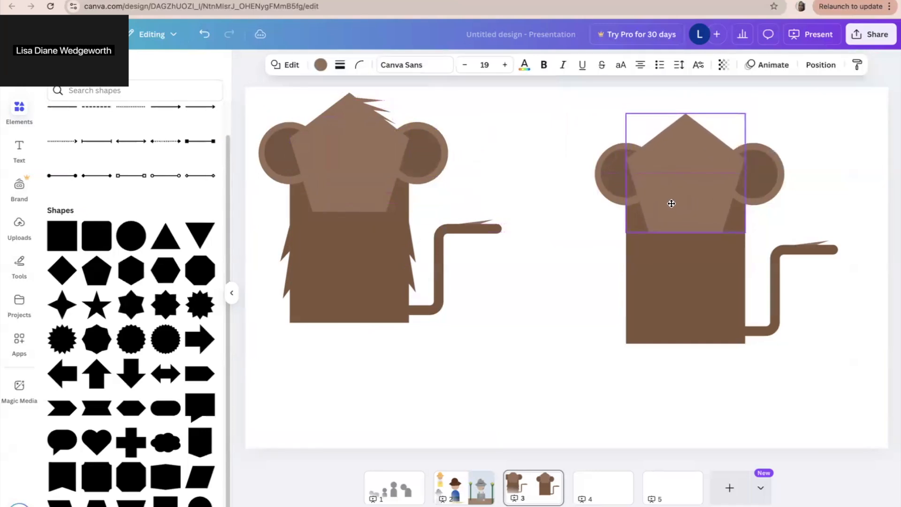
left_click(543, 261)
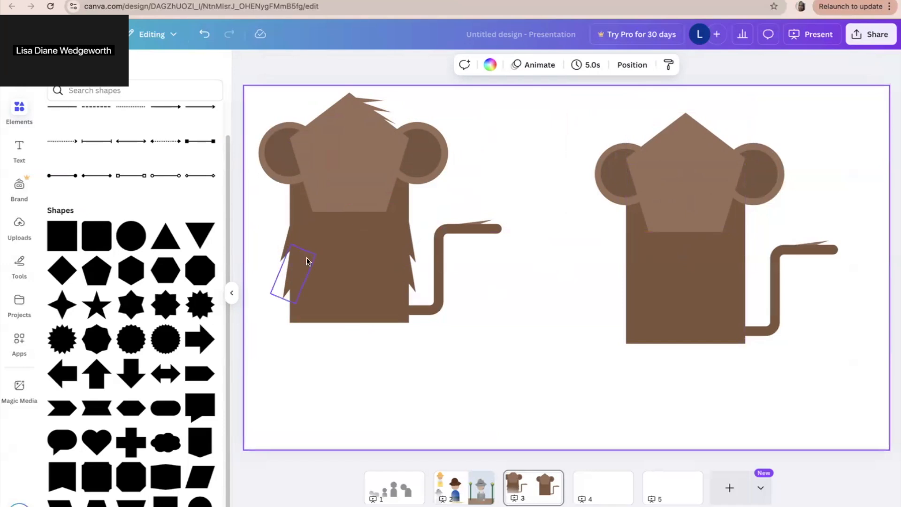
Recolor the left monkey's body rectangle to the dark green #2A4136
left_click(353, 268)
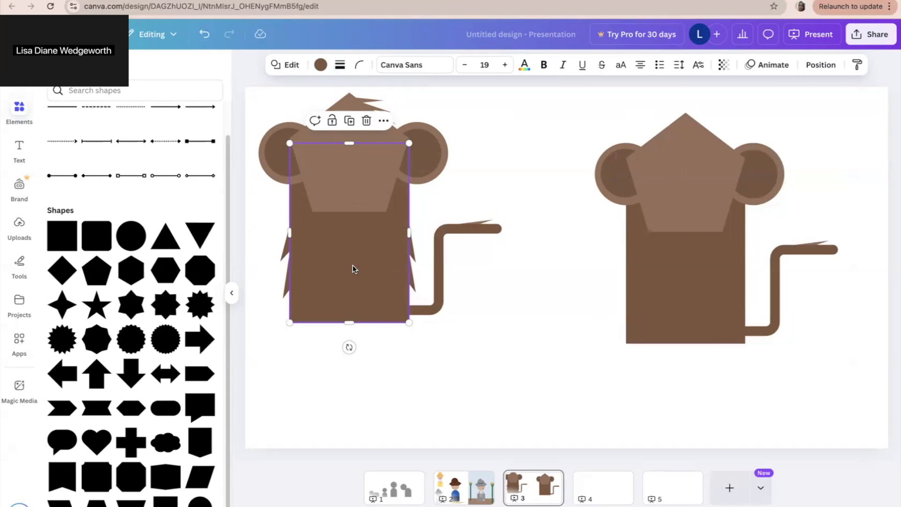
double_click(335, 239)
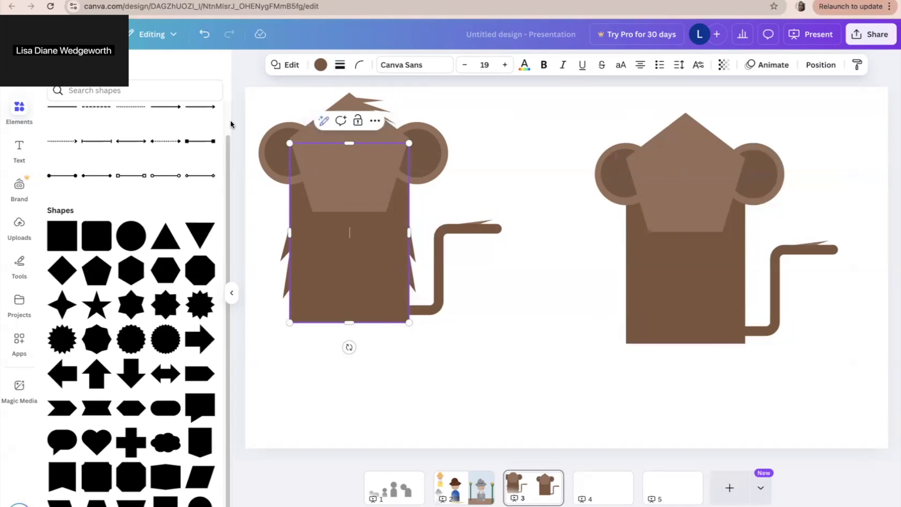
left_click(320, 64)
left_click(200, 147)
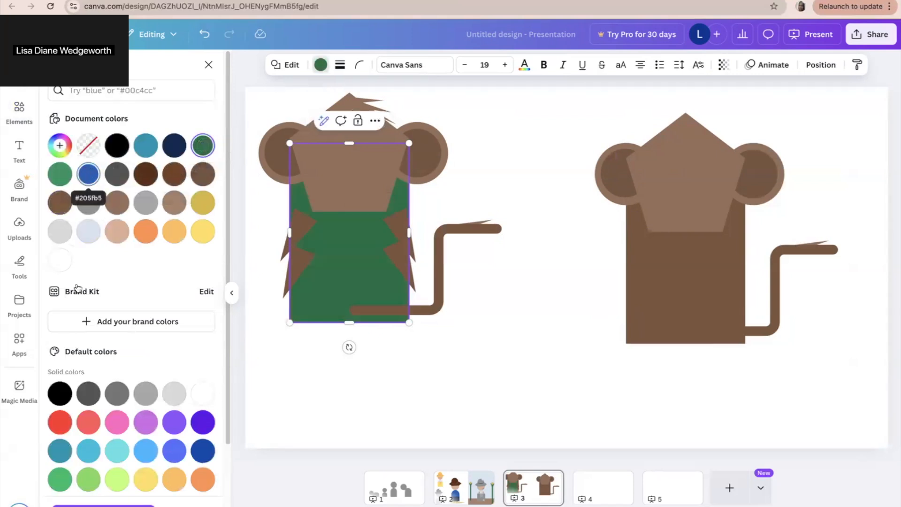
left_click(49, 144)
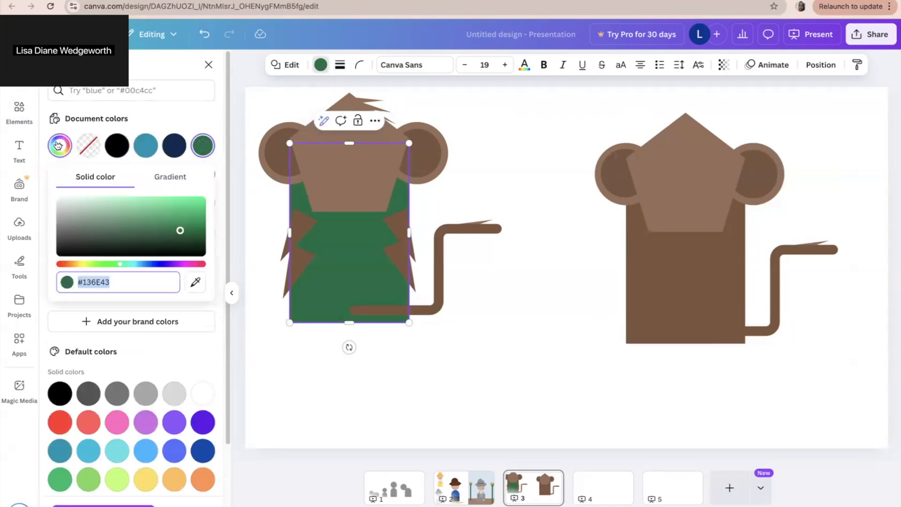
left_click(124, 238)
mouse_move(124, 235)
left_mouse_down()
mouse_move(105, 229)
mouse_move(98, 233)
mouse_move(109, 243)
left_mouse_up()
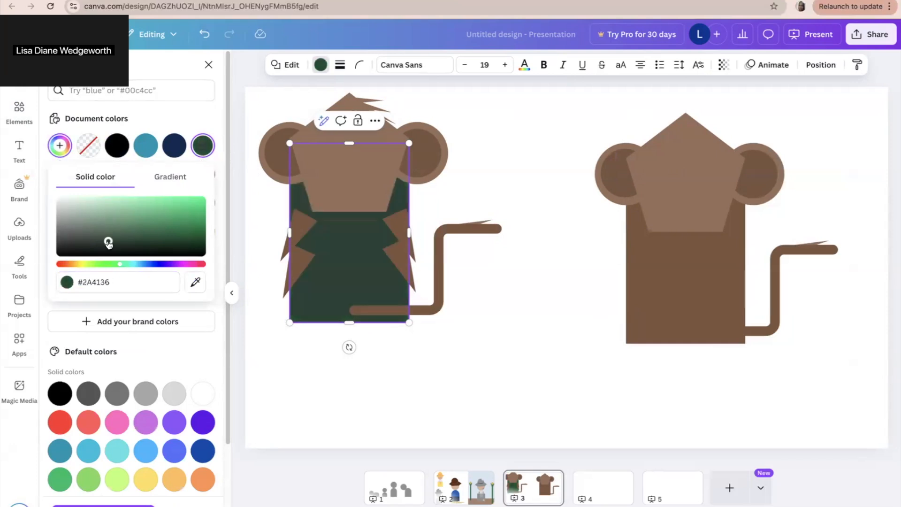
Fill the left monkey's head pentagon with the green #136E43 from the document colors
left_click(357, 194)
left_click(82, 175)
left_click(57, 174)
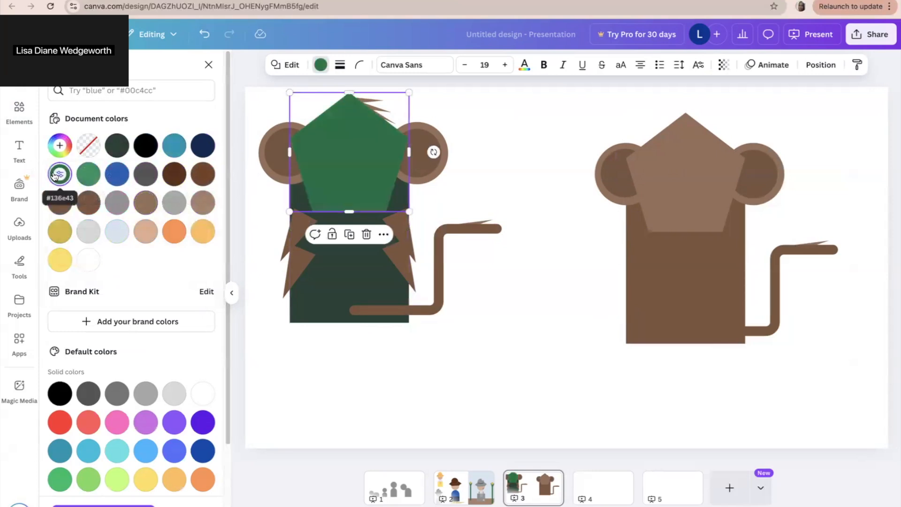
Change the left monkey's body rectangle to the slightly darker green #155C3A
left_click(335, 262)
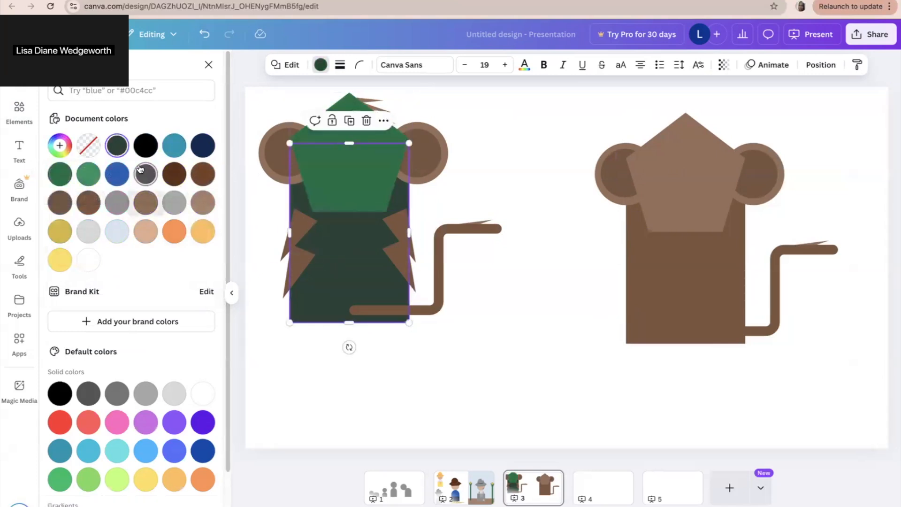
left_click(58, 175)
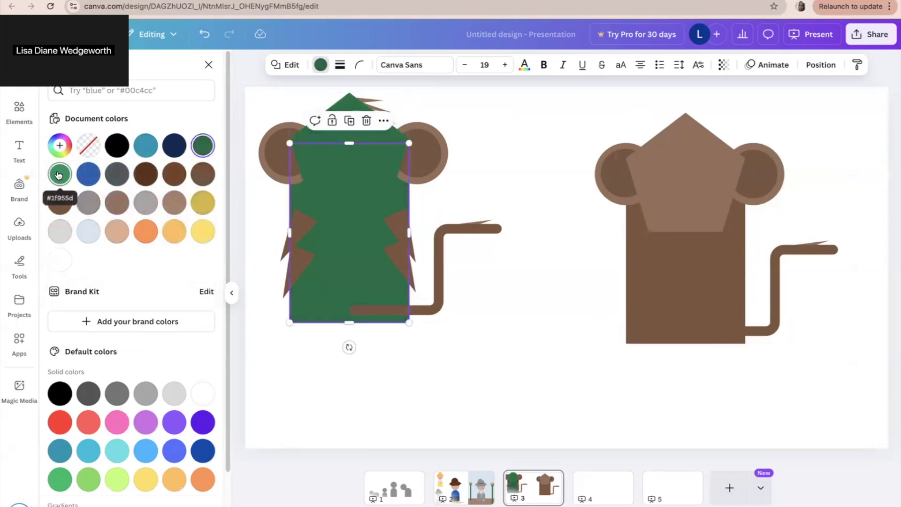
left_click(59, 145)
left_click(172, 235)
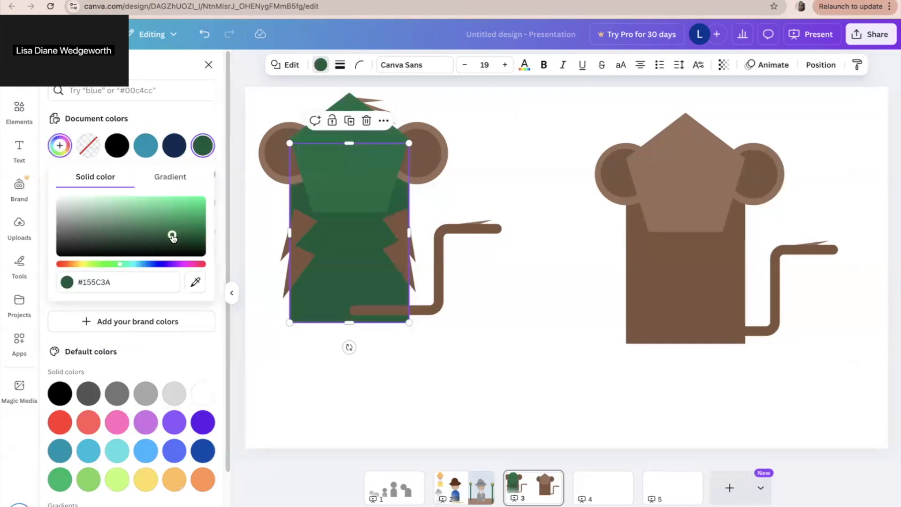
left_click(361, 350)
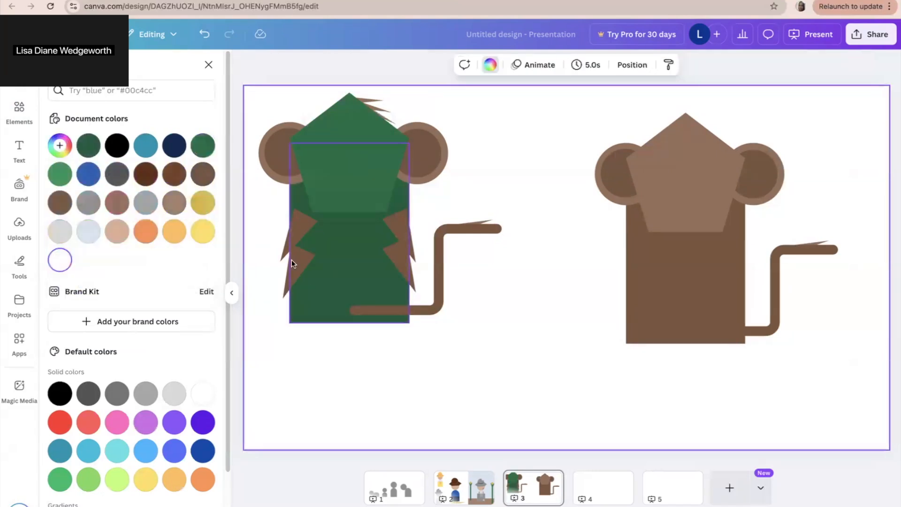
Select the left monkey's fur triangles and tail together, and recolor the tail line with the same green as the head
left_click(285, 232)
left_click_drag(292, 268, 294, 269)
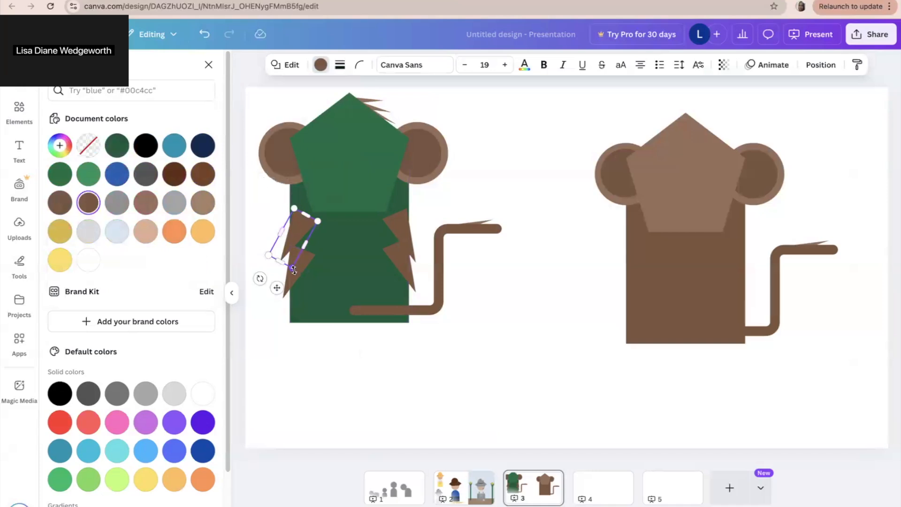
left_click(307, 271, "shift")
left_click(394, 308, "shift")
left_click(404, 275, "shift")
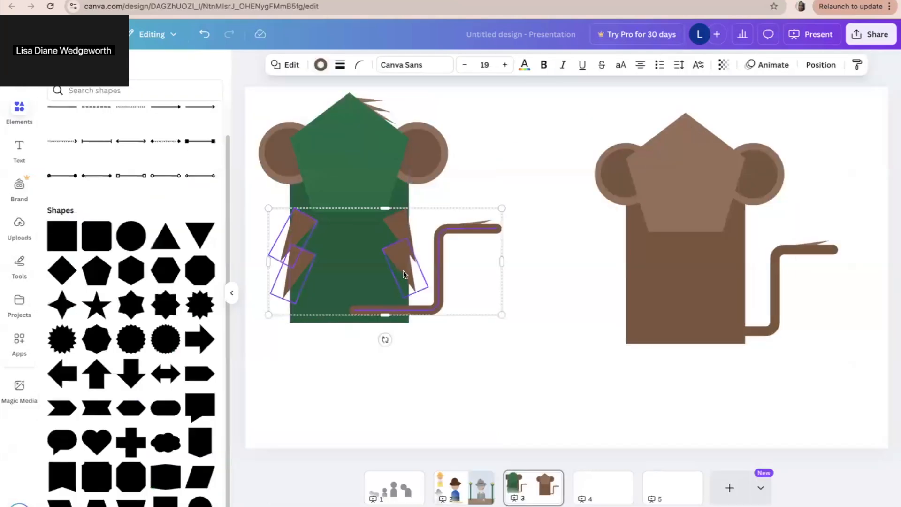
left_click(477, 224, "shift")
left_click(439, 242, "shift")
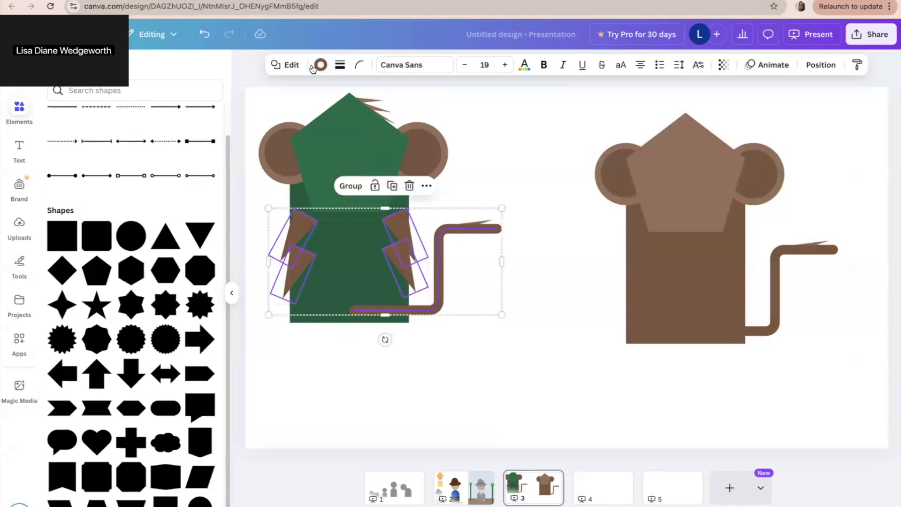
left_click(319, 65)
left_click(176, 145)
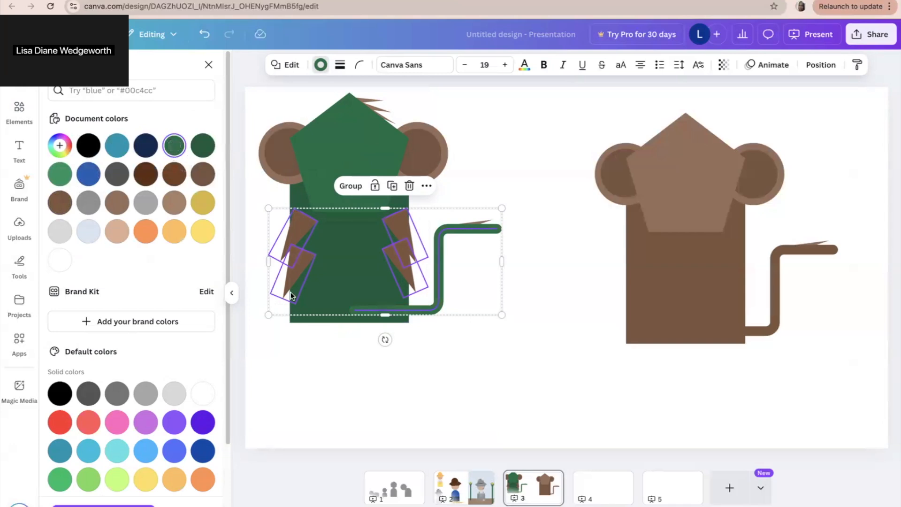
left_click(61, 177)
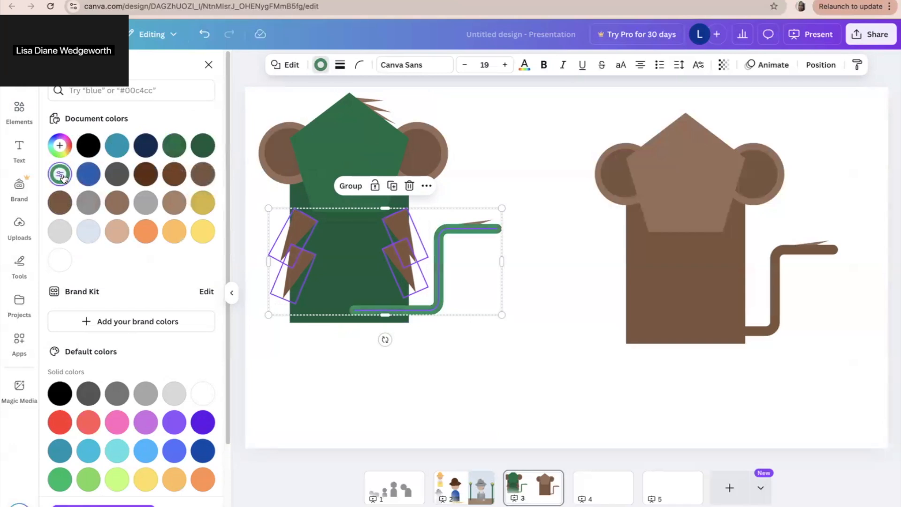
left_click(172, 144)
left_click(302, 325)
Recolor the fur triangles on both sides of the left monkey's body to match the body's dark green
left_click(291, 257)
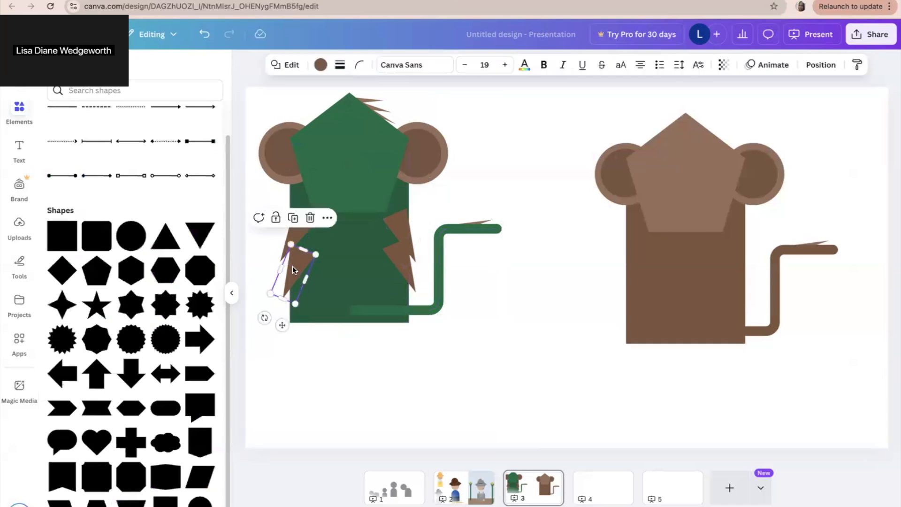
left_click(320, 65)
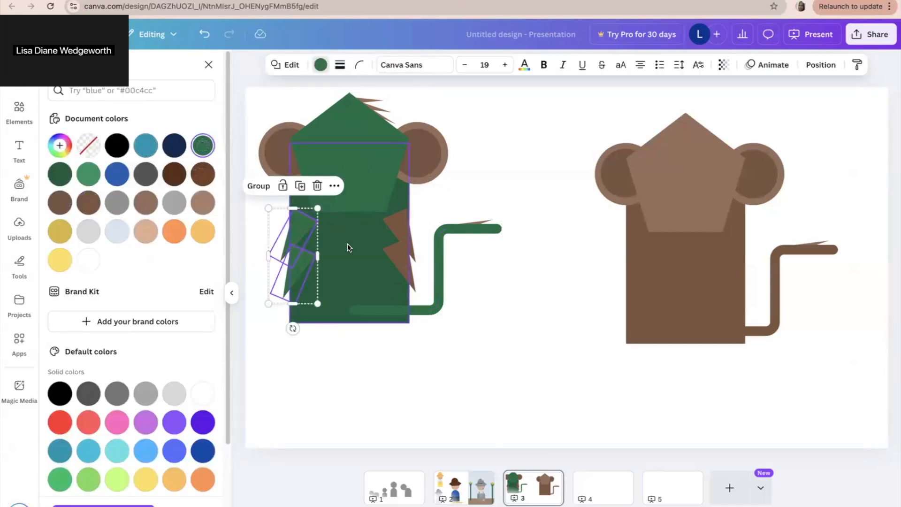
left_click(64, 178)
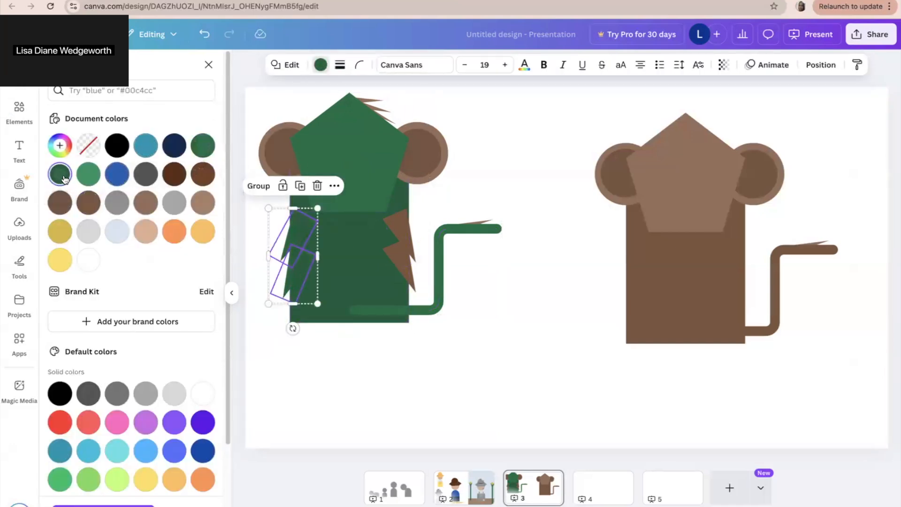
left_click(398, 254)
left_click(60, 174)
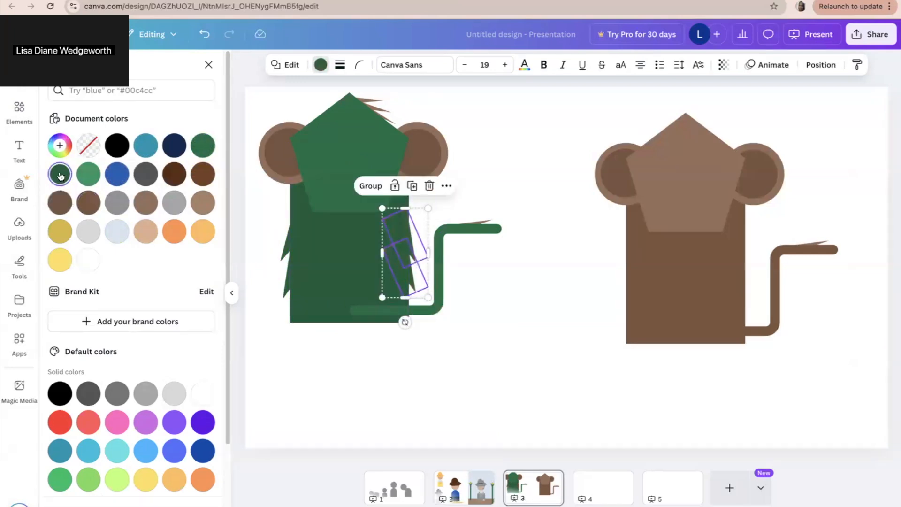
Recolor the green monkey's left ear, using the body's dark green for the inner circle and the head's green for the outer circle
left_click(277, 156)
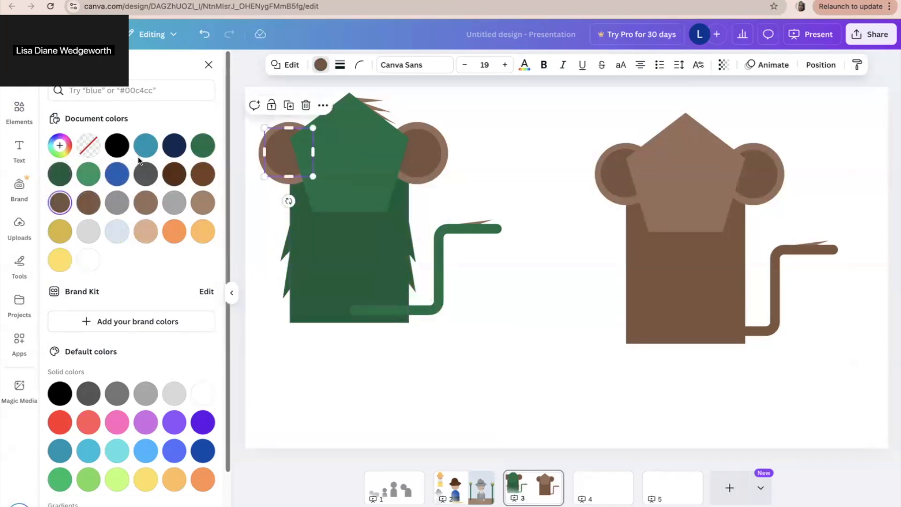
left_click(60, 174)
left_click(282, 183)
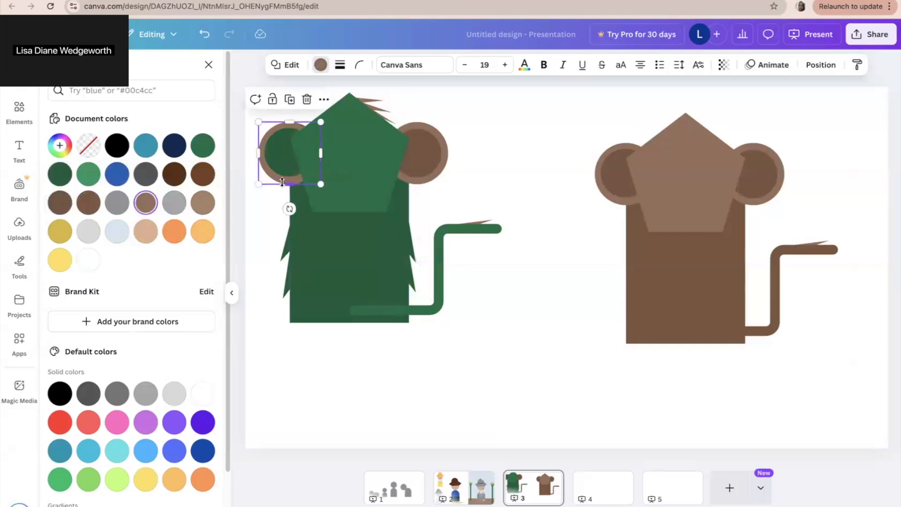
left_click(88, 174)
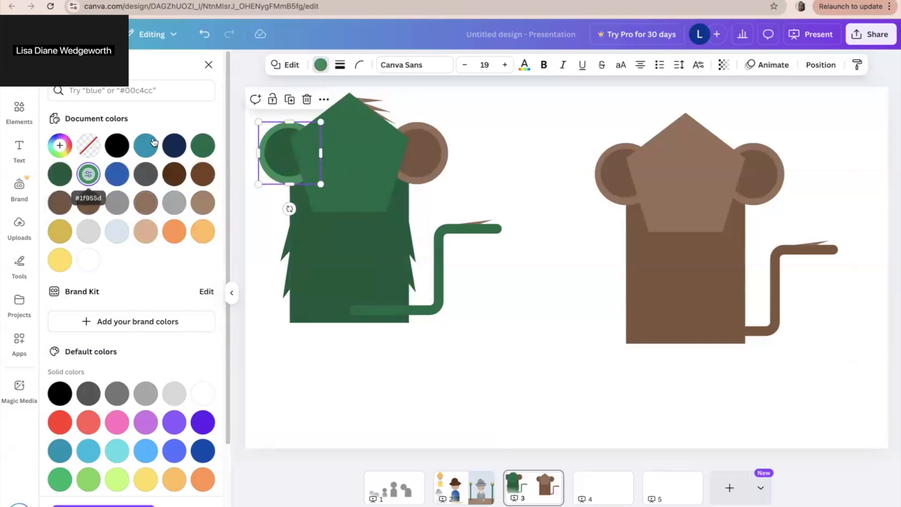
left_click(197, 144)
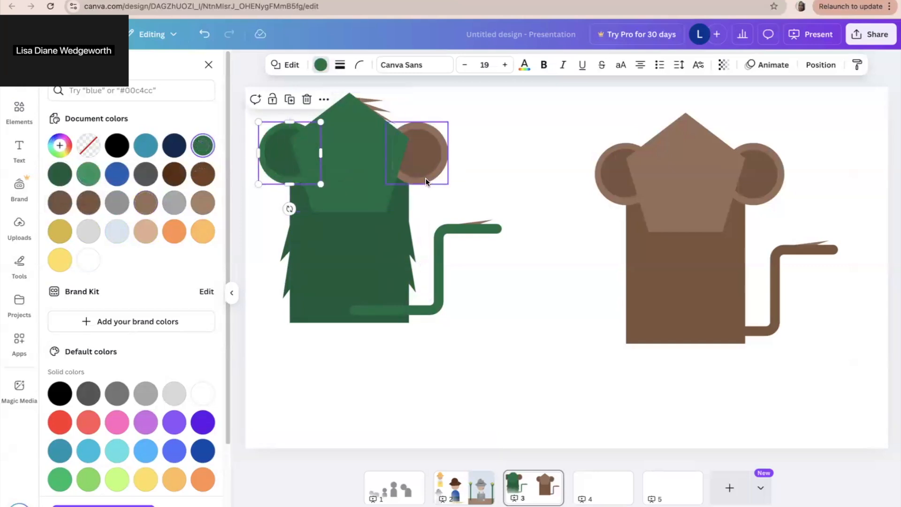
Recolor the green monkey's right ear to match, with the head's green outside and the body's dark green inside
left_click(426, 181)
left_click(203, 146)
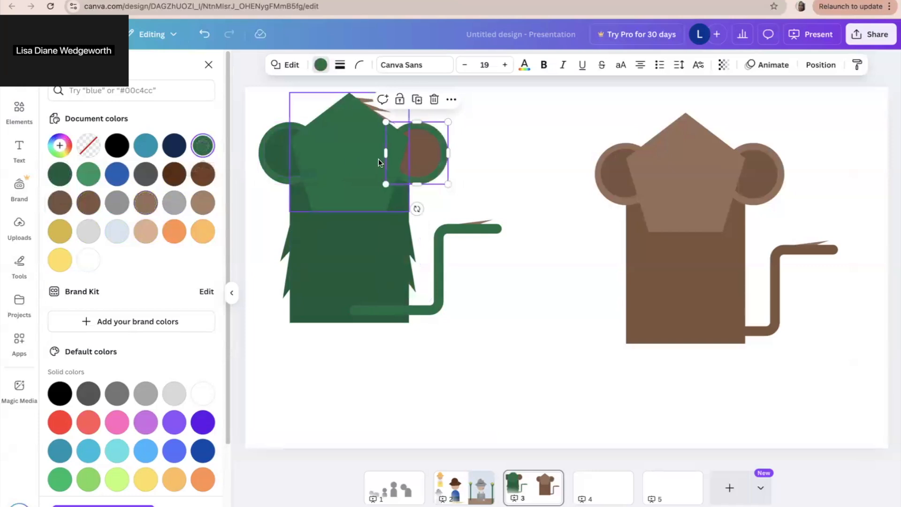
left_click(408, 158)
left_click(60, 174)
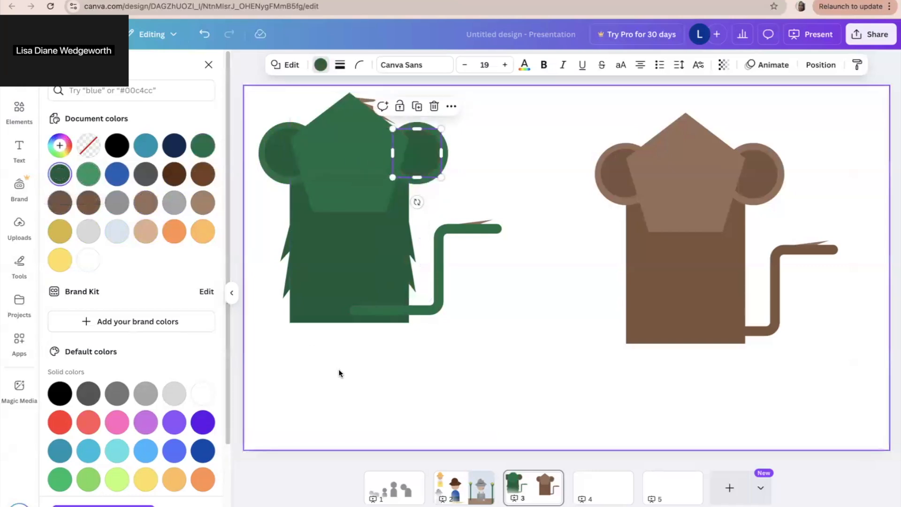
left_click(335, 383)
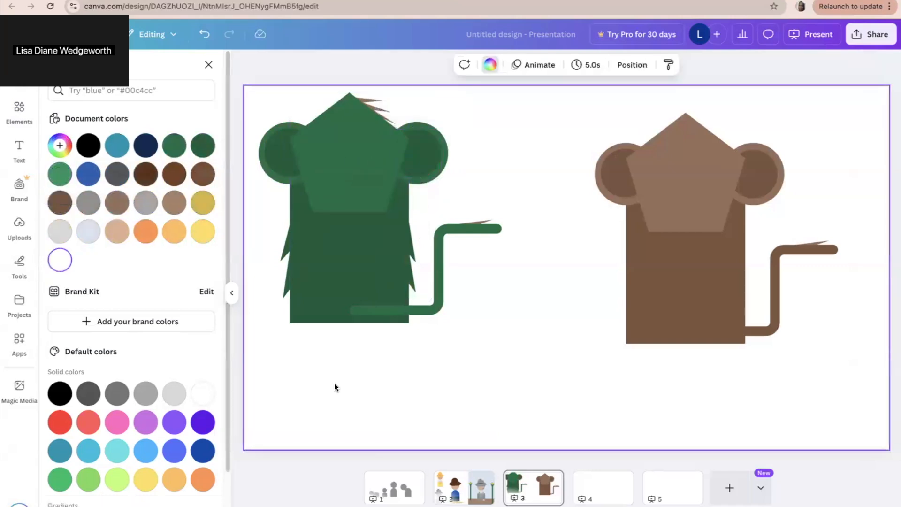
Select the hair triangles on the green monkey's head together and fill them with green
left_click(375, 96)
left_click(489, 154)
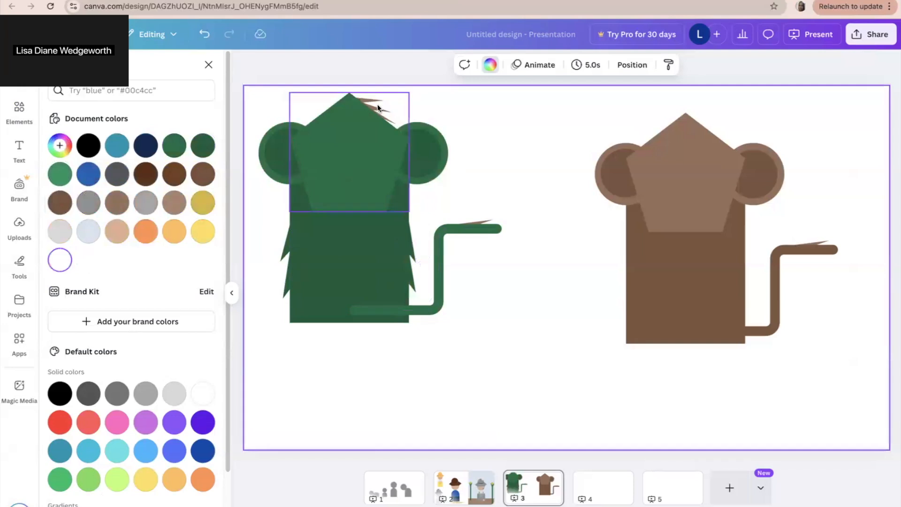
left_click_drag(443, 103, 352, 116)
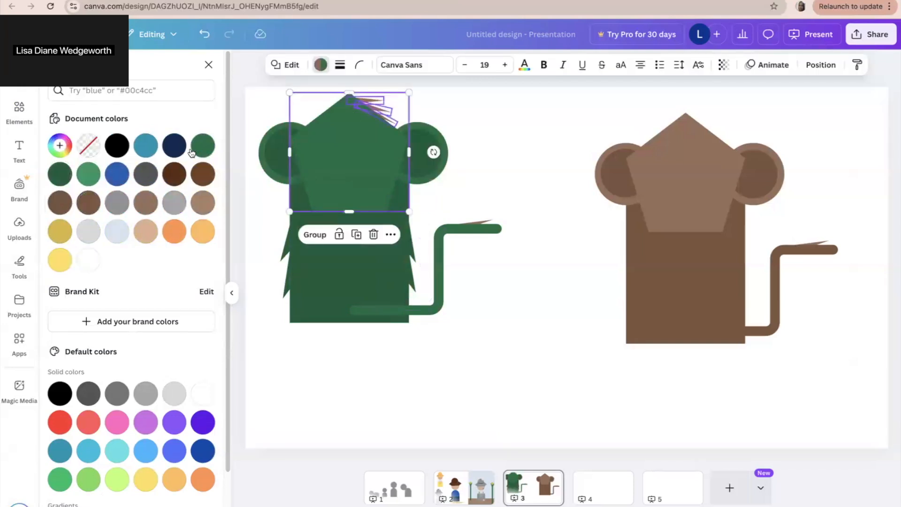
left_click(495, 119)
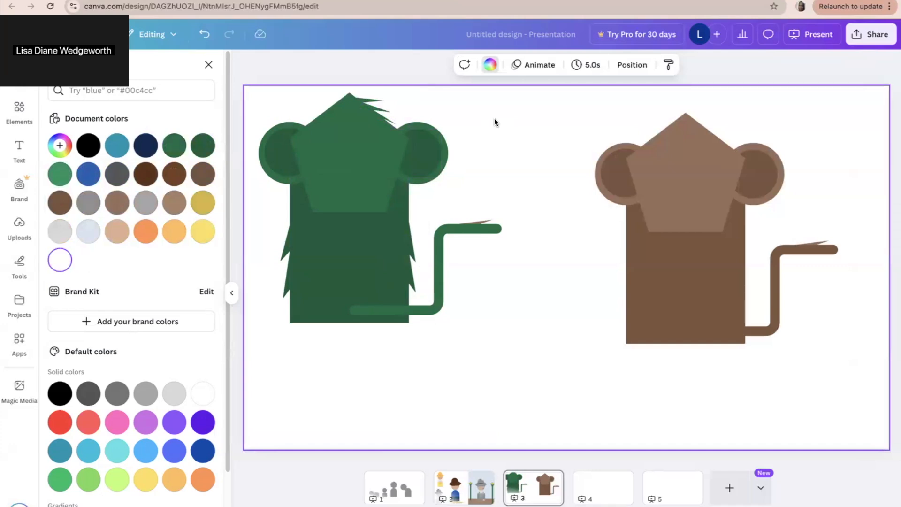
Change the green monkey's tail line to the body's dark green and fill its tail tuft with the head's green
left_click(443, 291)
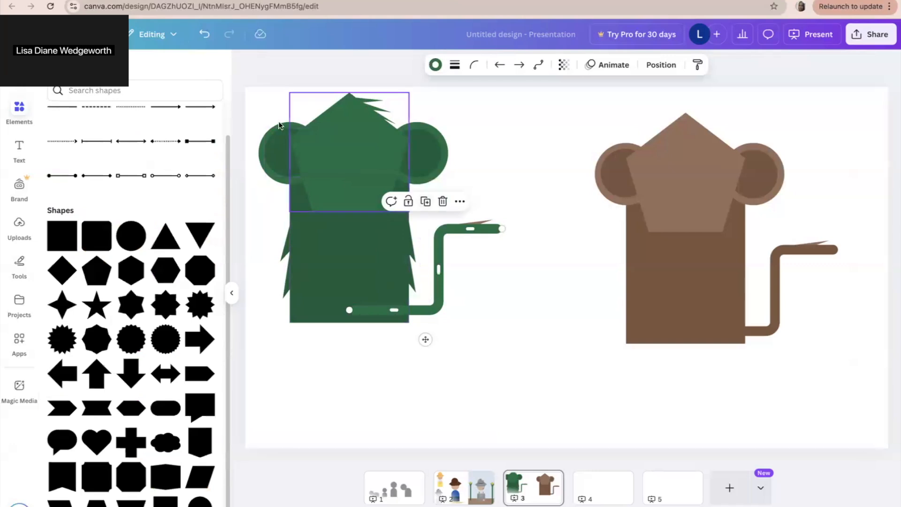
left_click(436, 66)
left_click(203, 145)
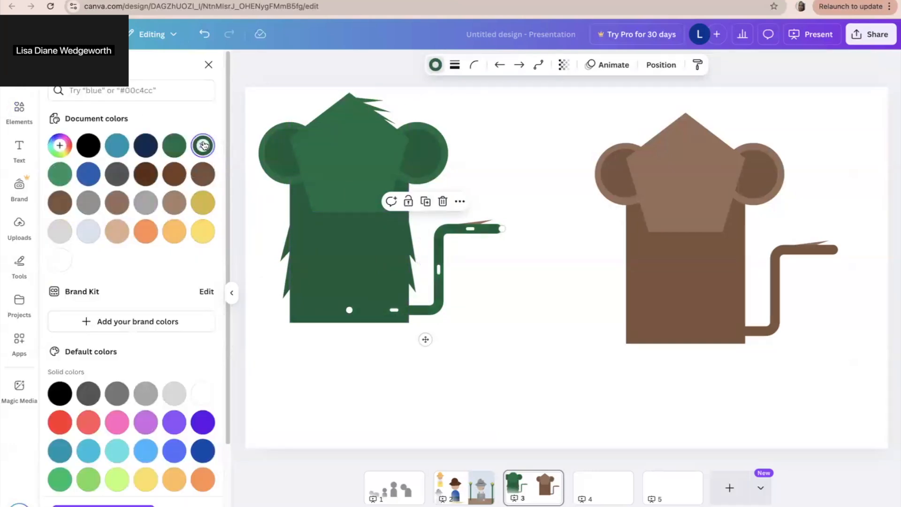
left_click(486, 221)
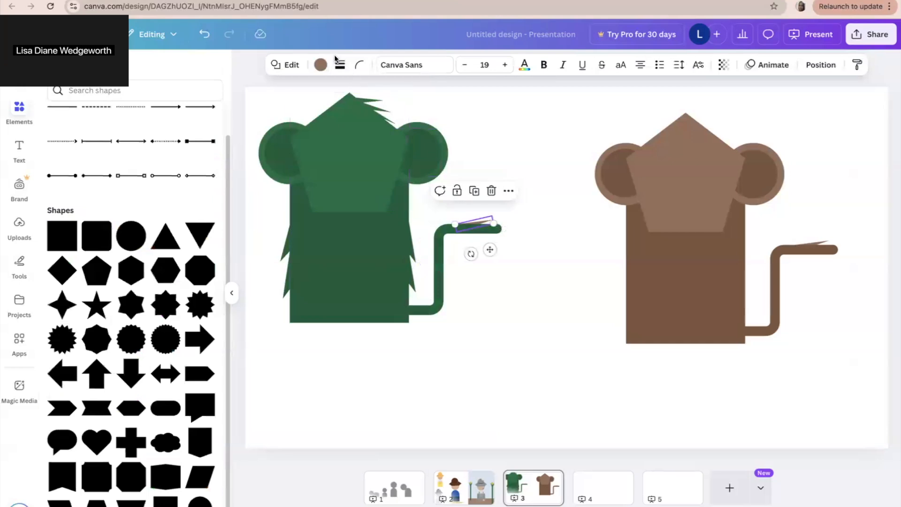
left_click(320, 64)
left_click(204, 145)
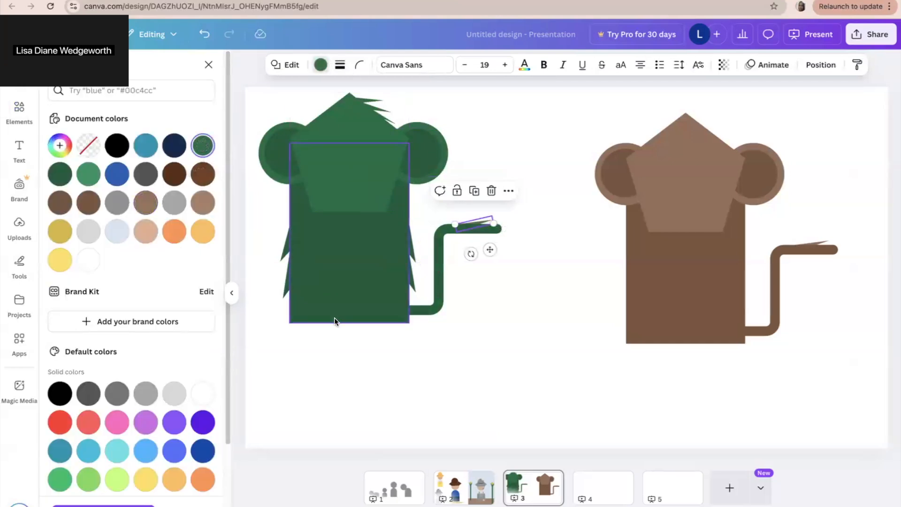
left_click(333, 389)
Group all of the green monkey's shapes and move the group down the page
left_click_drag(271, 105, 462, 360)
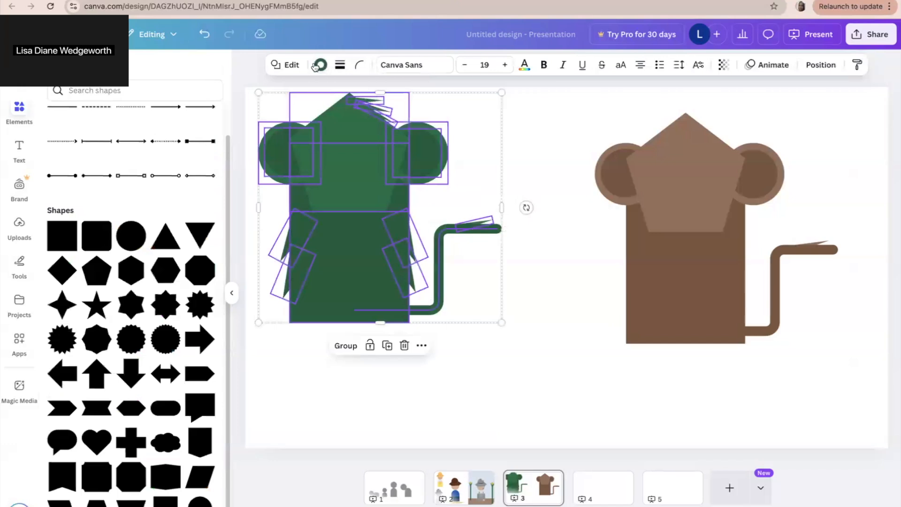
left_click(345, 347)
left_click(318, 381)
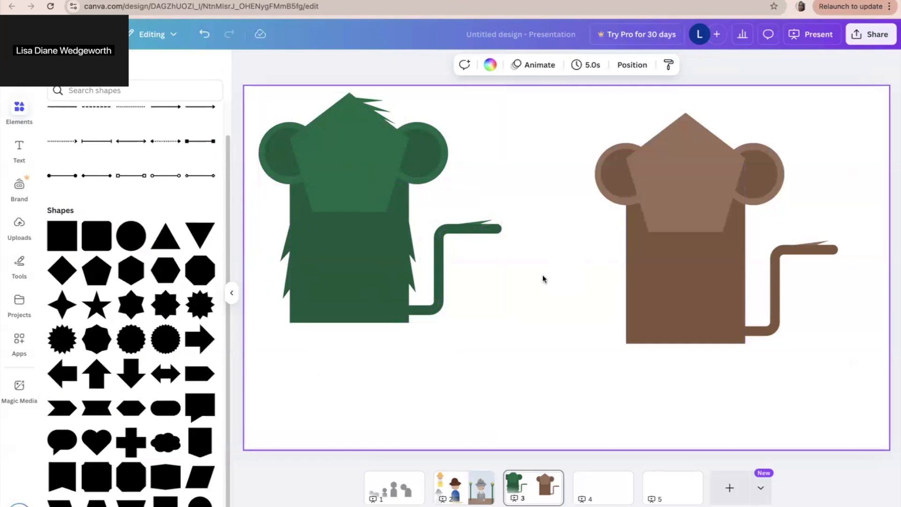
left_click(393, 263)
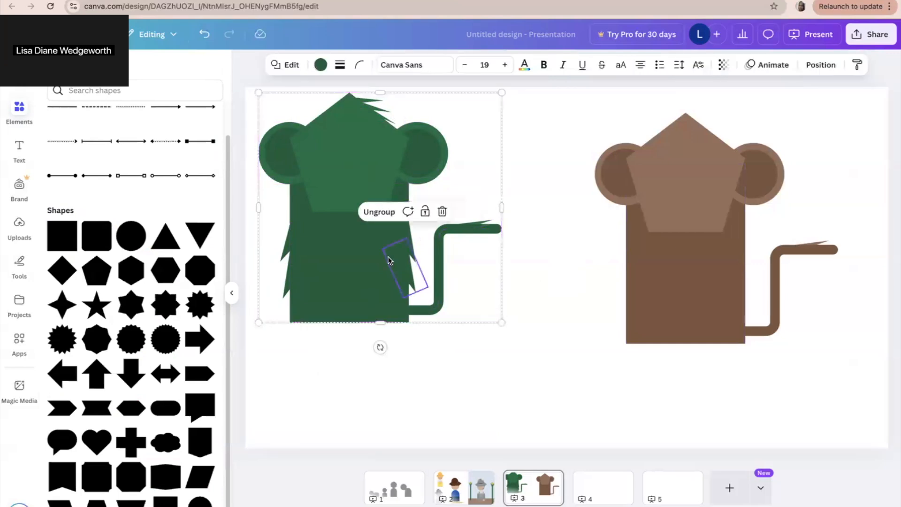
left_click(380, 374)
left_click_drag(361, 282, 362, 354)
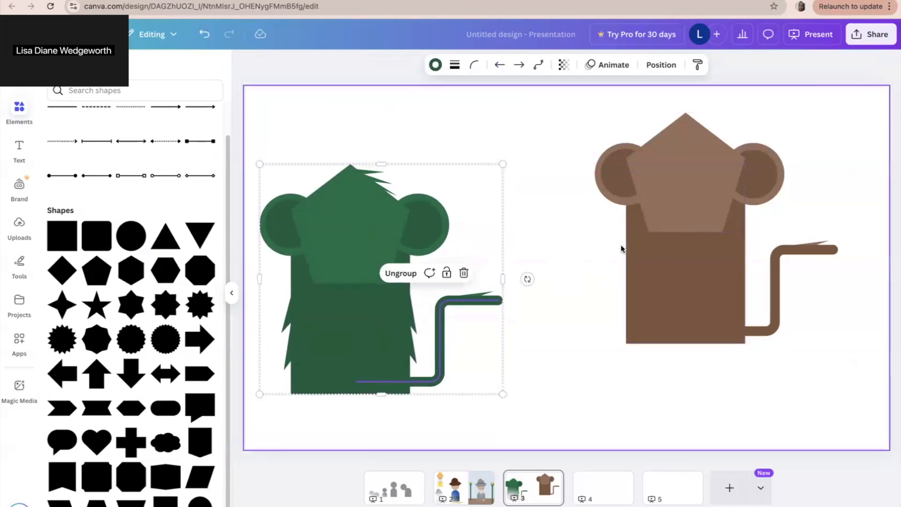
Select all of the brown monkey's shapes and move them down to about the green monkey's level
left_click_drag(597, 129, 868, 356)
left_click_drag(747, 285, 718, 328)
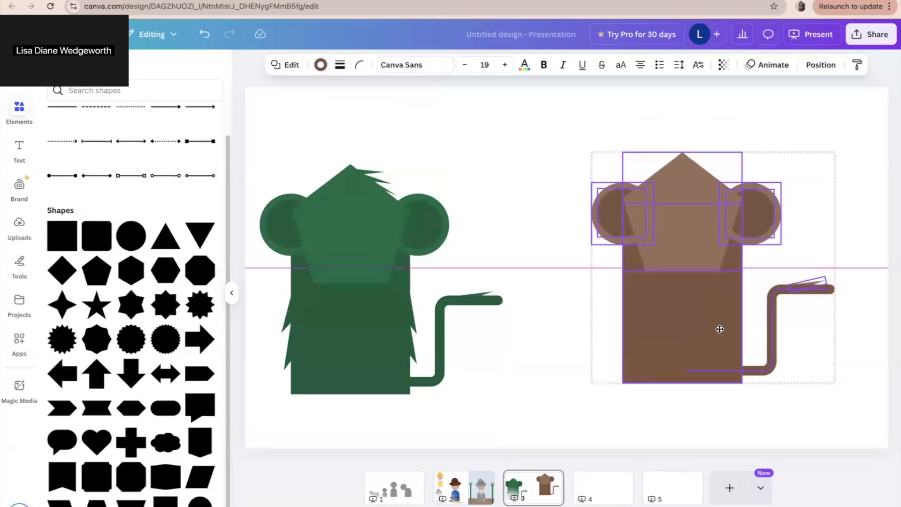
left_click(443, 133)
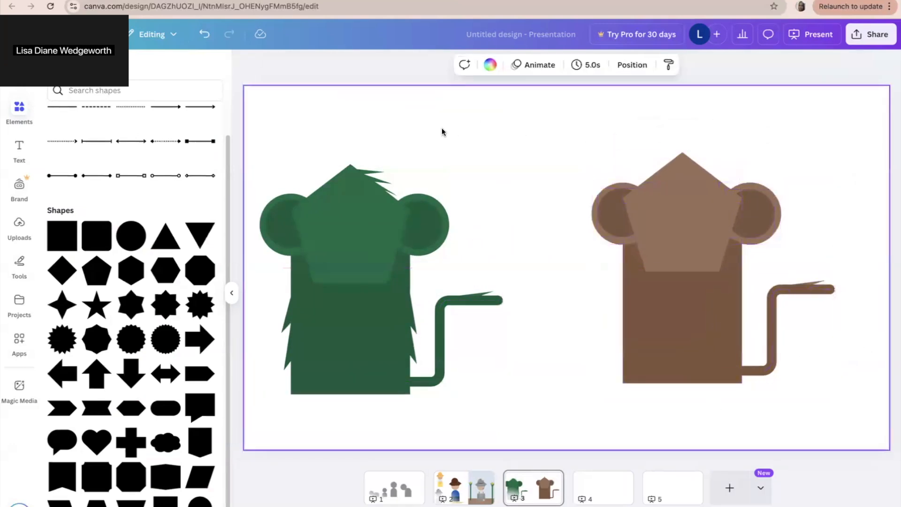
Group all of the brown monkey's shapes into one object
left_click(676, 193)
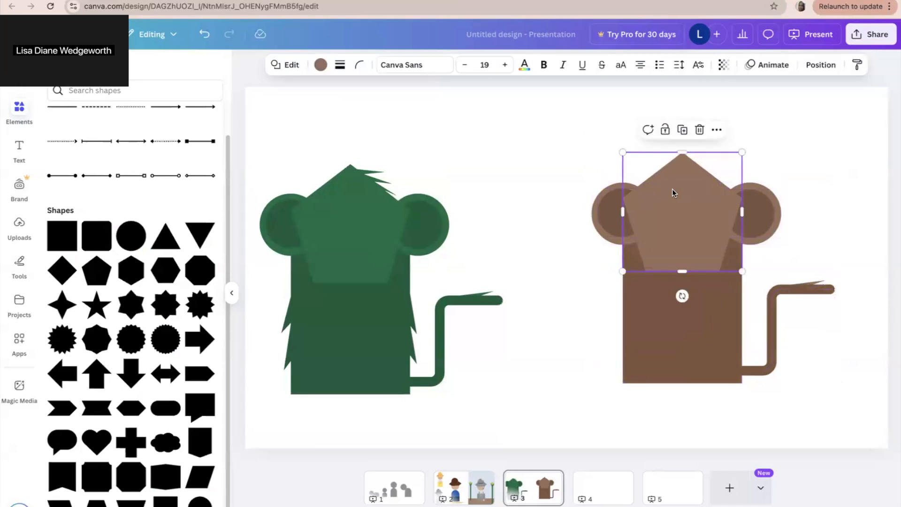
left_click_drag(563, 143, 834, 384)
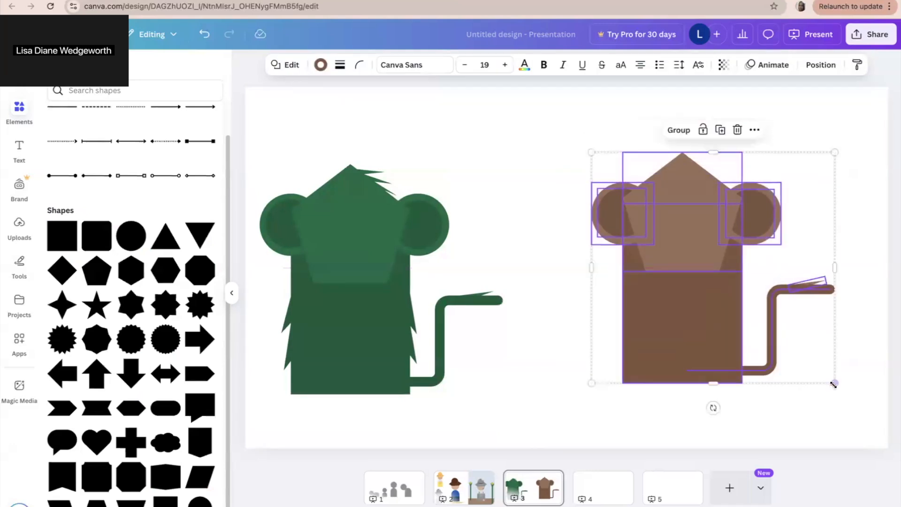
left_click(679, 136)
left_click(551, 158)
Shrink the brown monkey group near the page's top centre and place a copy of it in the upper right
left_click(630, 215)
left_click_drag(629, 216, 560, 164)
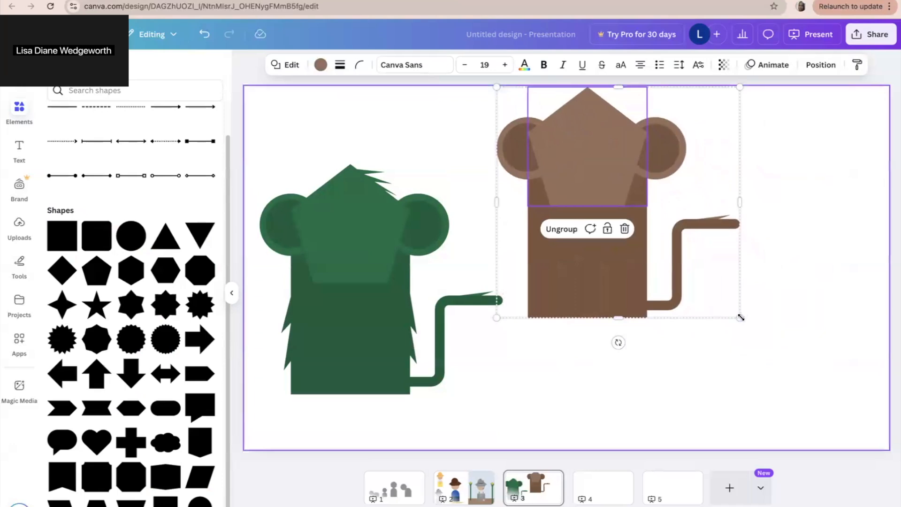
left_click_drag(738, 316, 636, 254)
left_click_drag(579, 191, 780, 213)
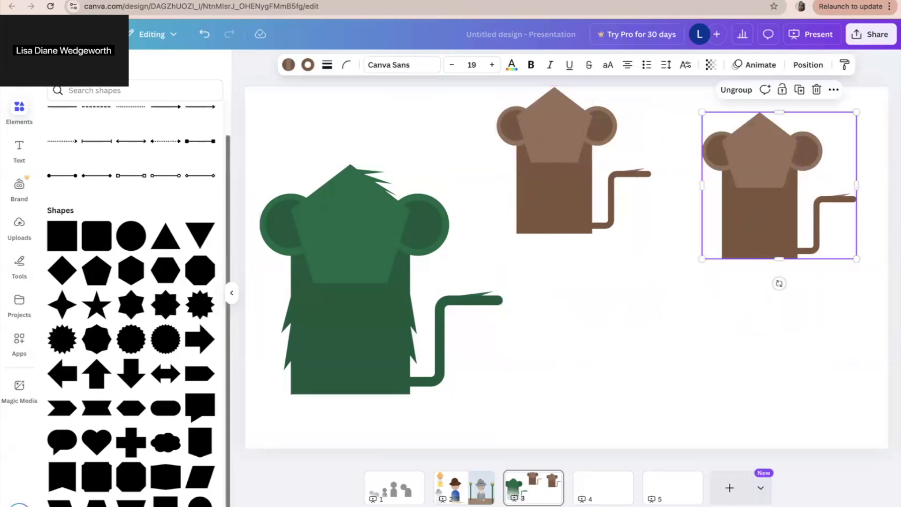
key("ctrl+v")
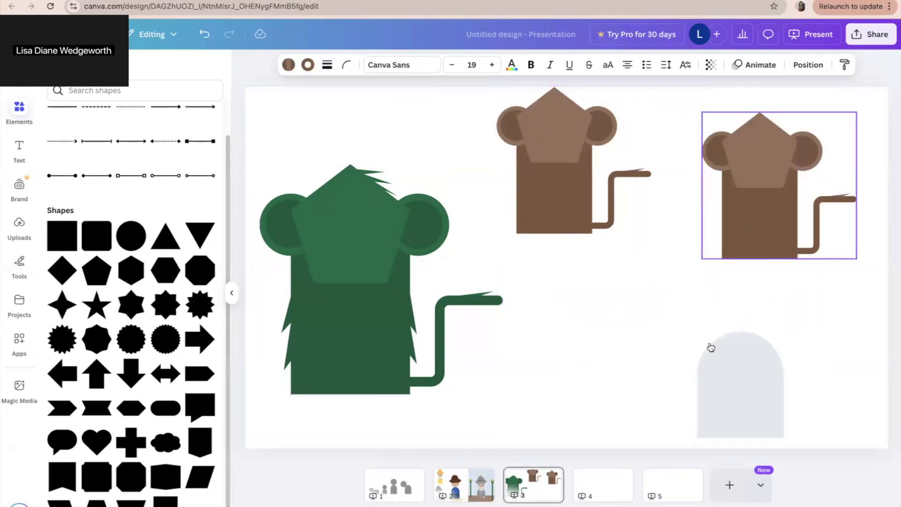
Add an arch shape at the page's lower right and reshape it into a wide, low dome
left_click_drag(708, 374, 709, 379)
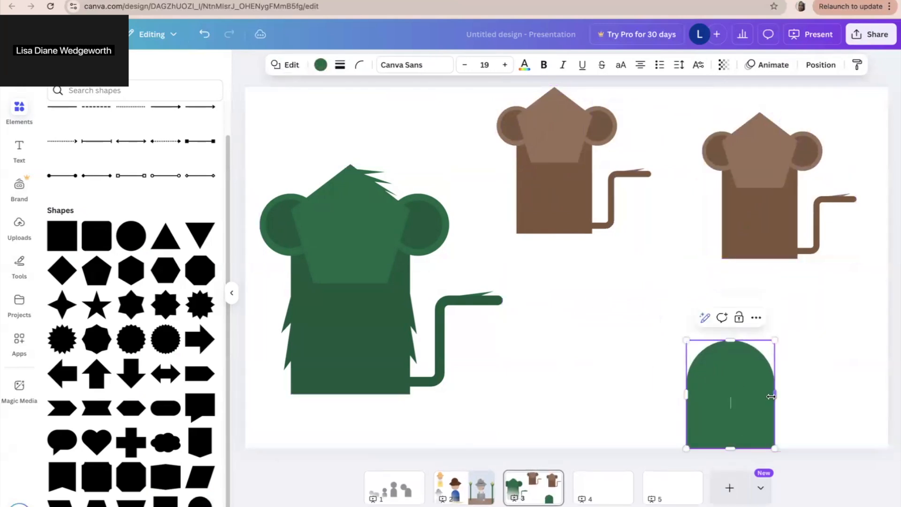
left_click_drag(809, 394, 755, 401)
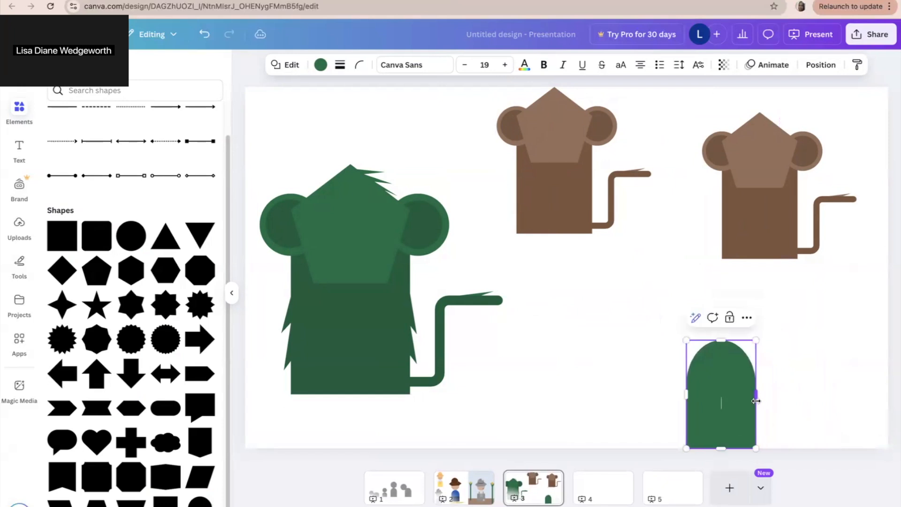
left_click_drag(718, 342, 701, 424)
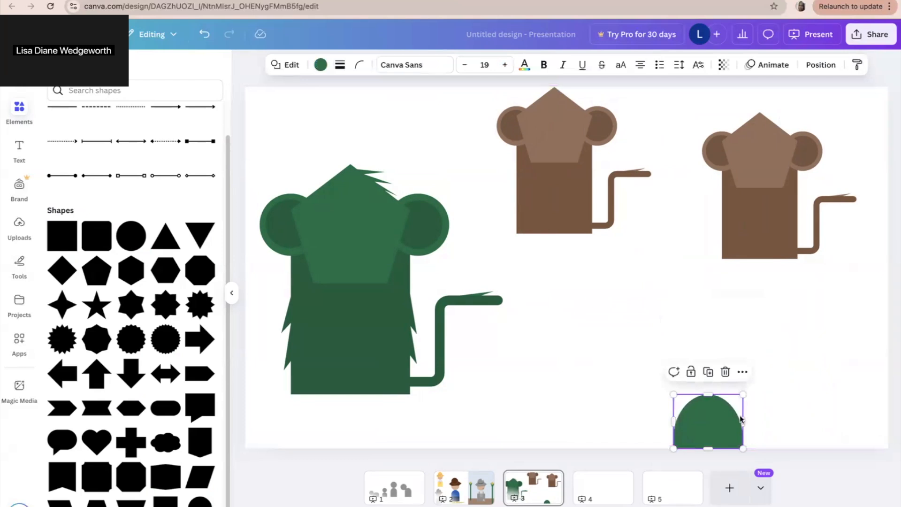
left_click_drag(763, 371, 823, 331)
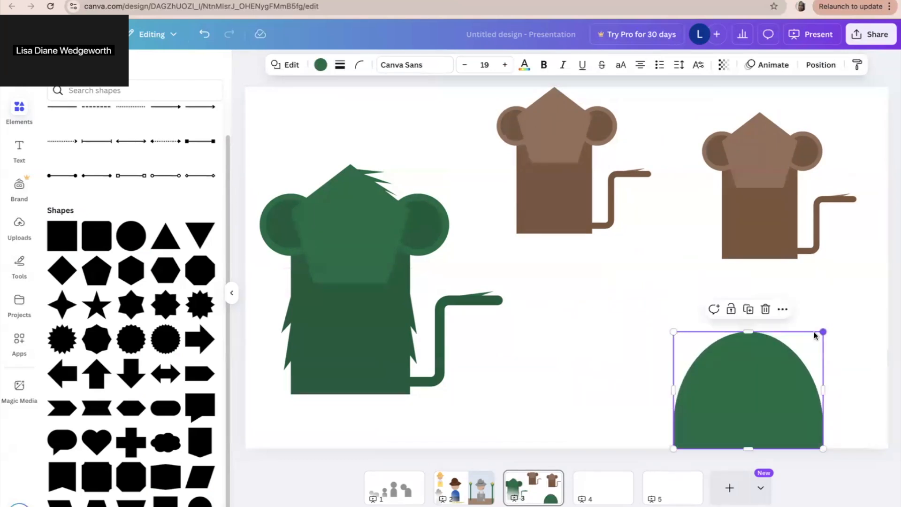
Fill the dome with the gray #a6a6a6 from the document colors
left_click(320, 66)
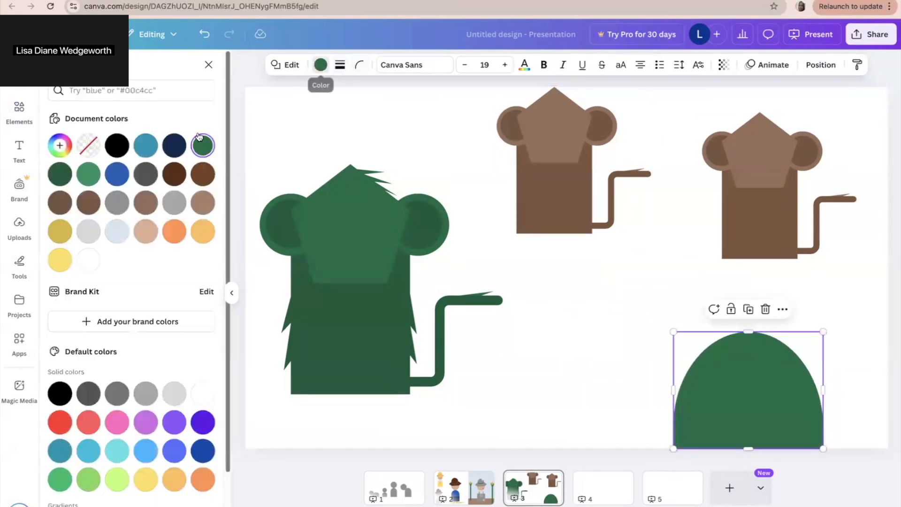
left_click(173, 205)
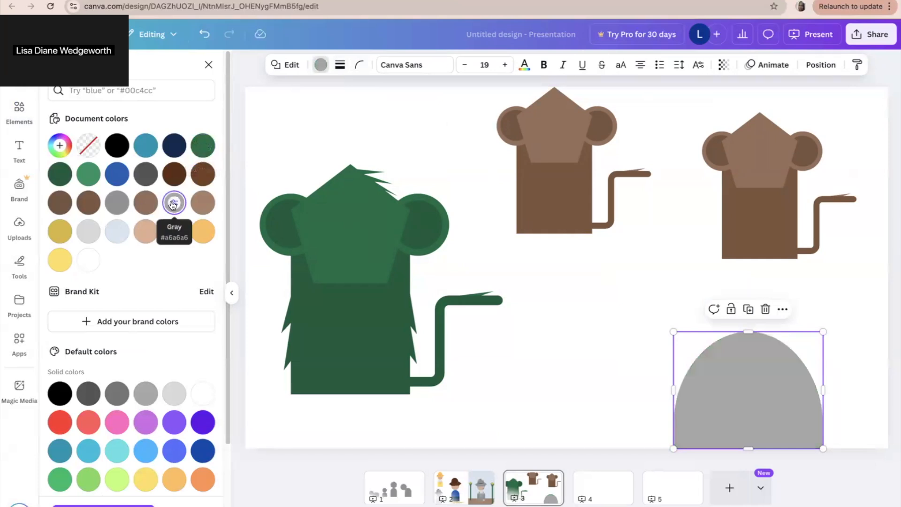
left_click(551, 345)
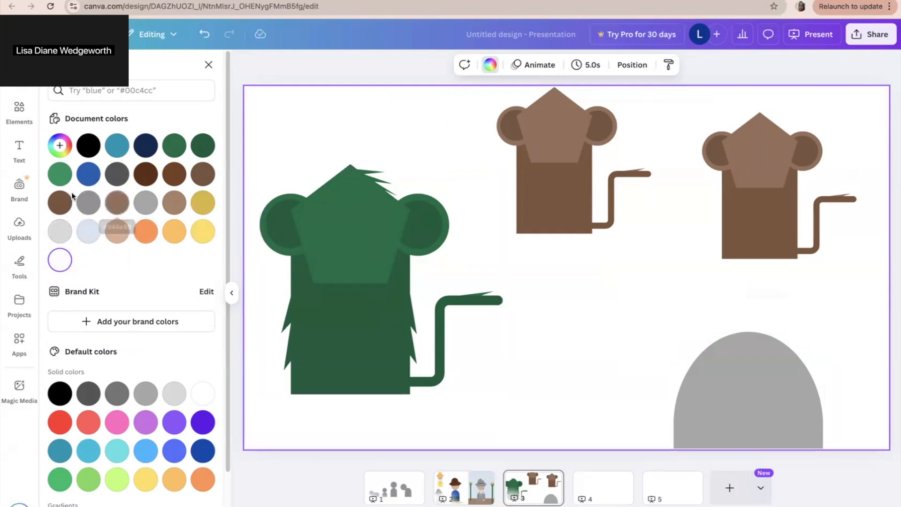
Add a circle and reduce it to a small, flattened oval in the empty area between the green monkey and the dome
left_click(19, 111)
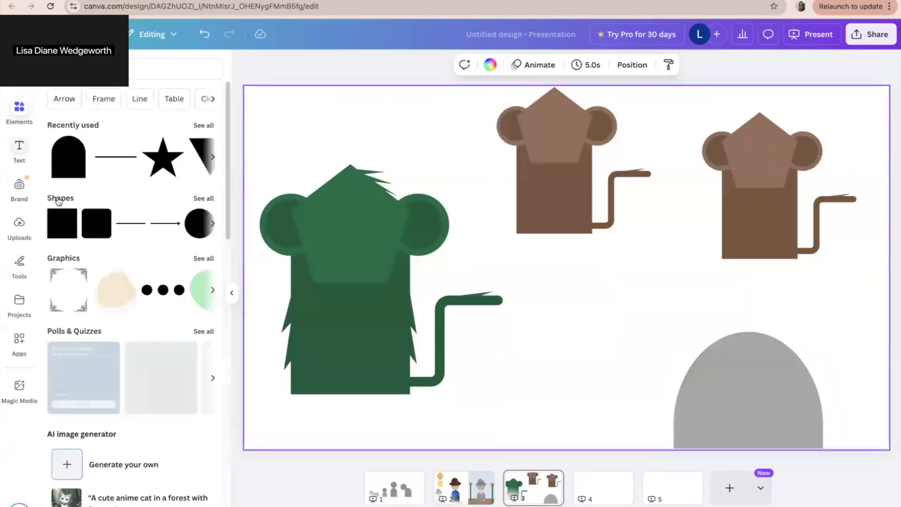
left_click(199, 227)
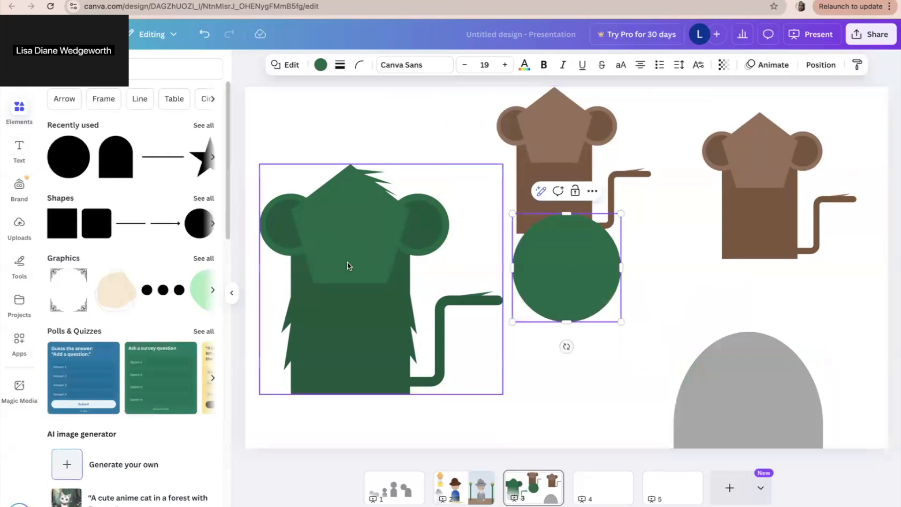
left_click_drag(581, 257, 580, 382)
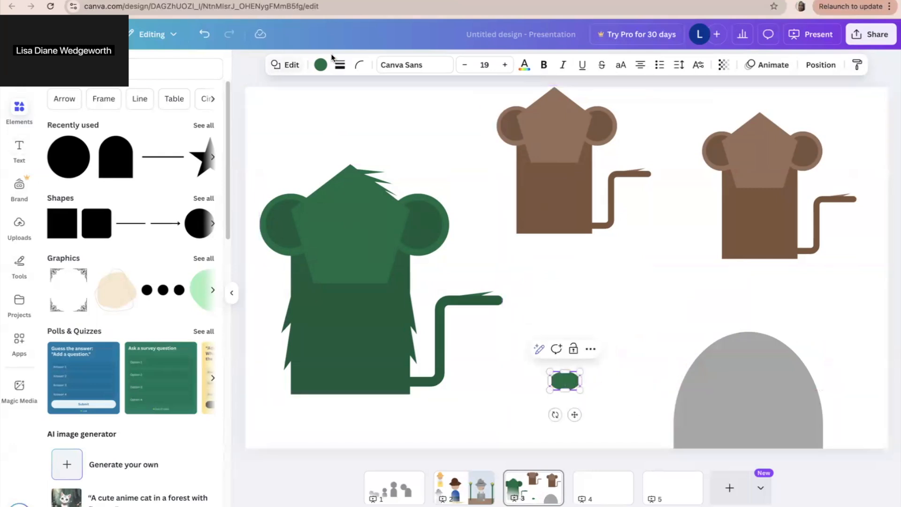
Fill the small oval with dark gray #737373, tilt it -24°, and place it near the gray dome's lower left edge
left_click(321, 66)
left_click(117, 202)
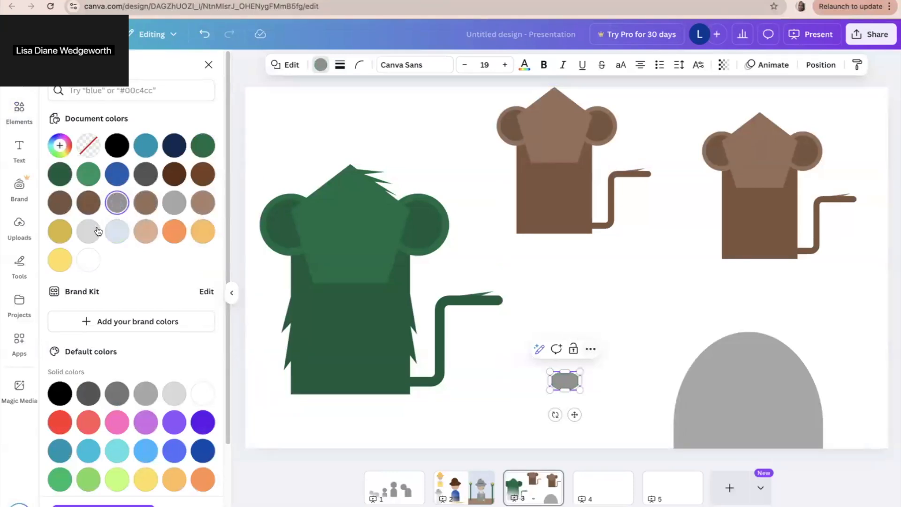
left_click(117, 394)
left_click(650, 366)
left_click_drag(574, 388, 692, 432)
left_click(637, 413)
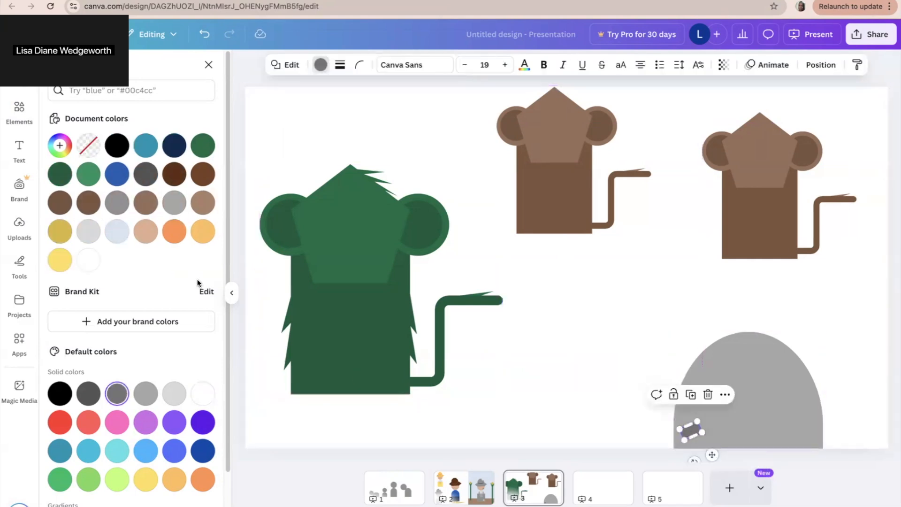
Add another circle, shrink it to a small dot, and fill it with the light gray #D9D9D9
left_click(9, 113)
left_click(70, 156)
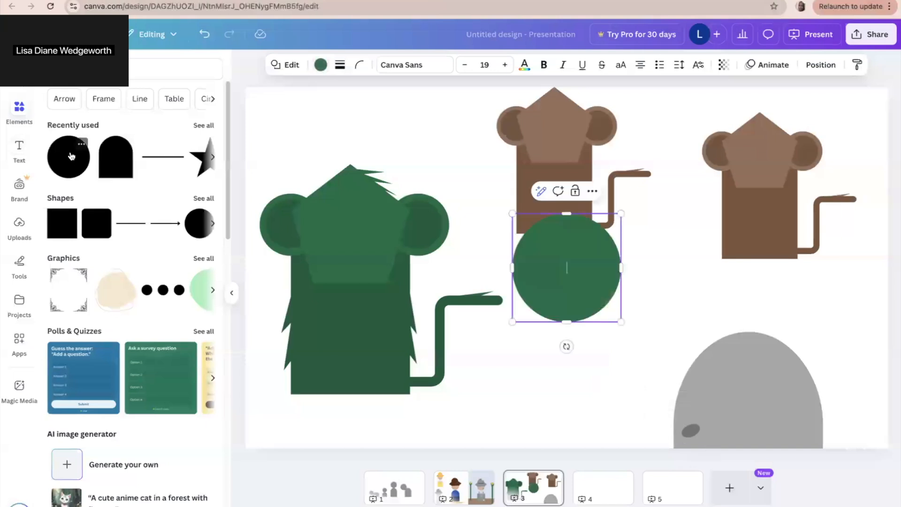
left_click_drag(621, 214, 545, 293)
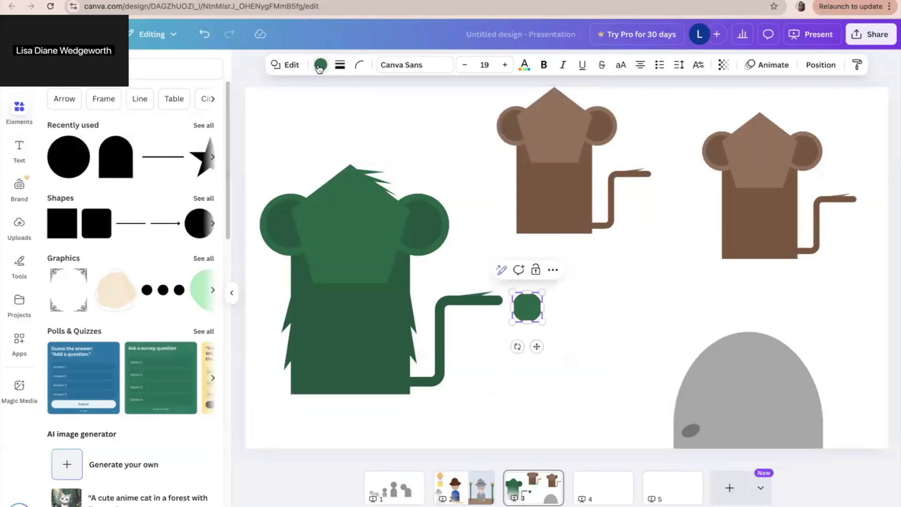
left_click(319, 66)
left_click(203, 202)
left_click(115, 229)
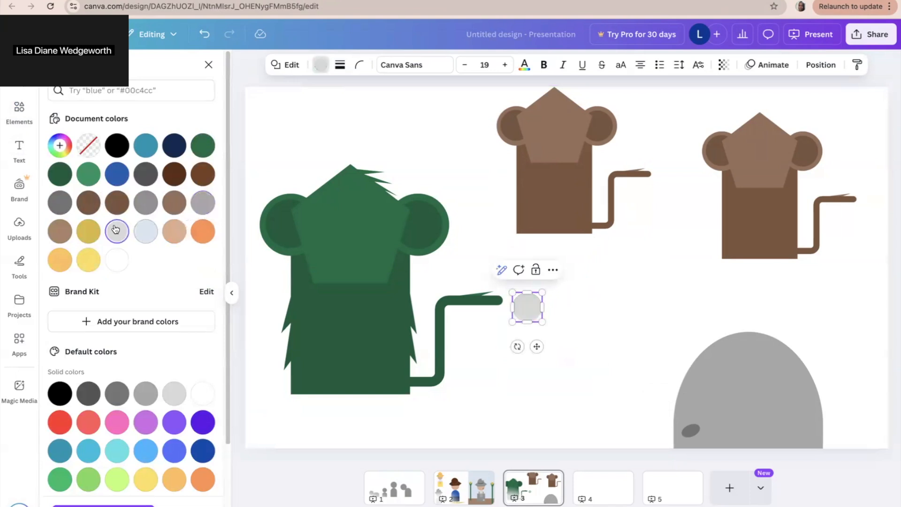
Place the light gray circle on the dome beside the dark oval and send it behind the oval
left_click(562, 300)
left_click(529, 305)
left_click_drag(541, 292, 699, 432)
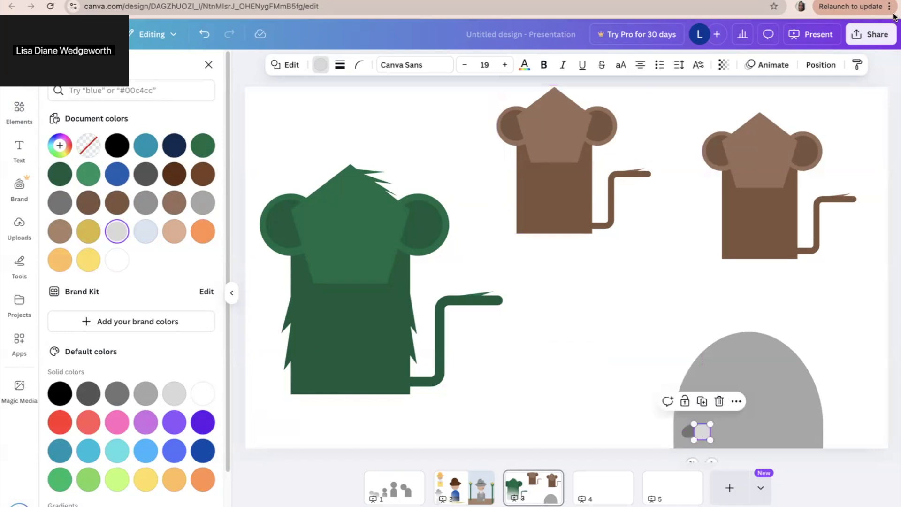
left_click(831, 65)
left_click(181, 122)
left_click(578, 338)
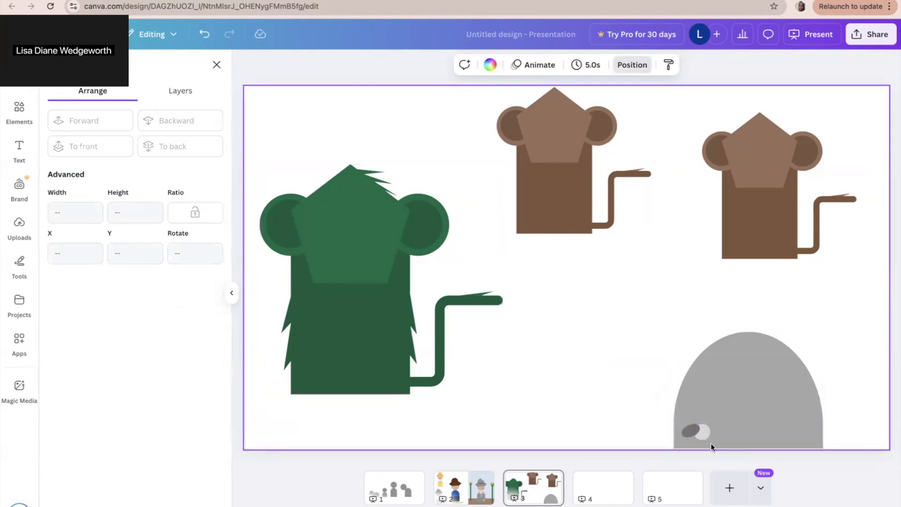
Place a copy of the dark oval and light circle pair near the dome's upper right
left_click(701, 428)
left_click_drag(702, 428, 777, 363)
left_click(687, 430, "shift")
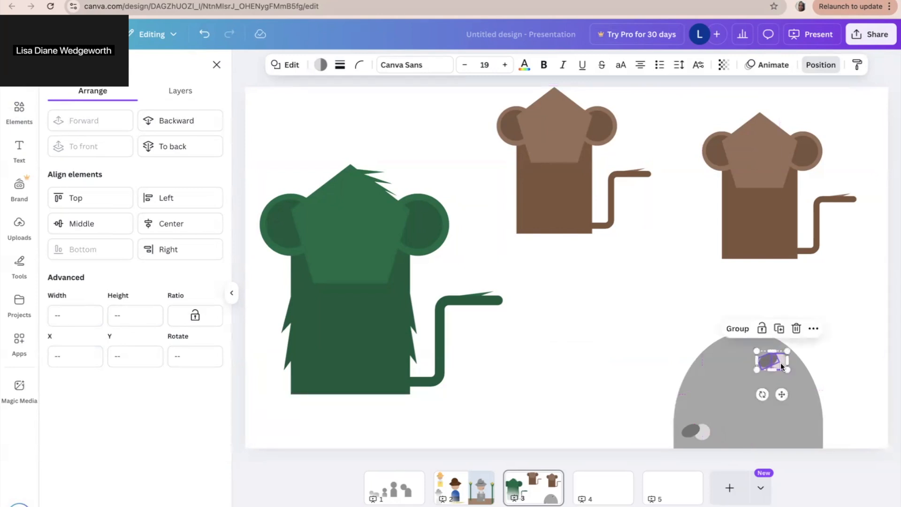
left_click(829, 340)
Shrink the copied oval to about 32.7 × 20.4 px and fill it with the custom dark gray #5A5555
left_click(770, 359)
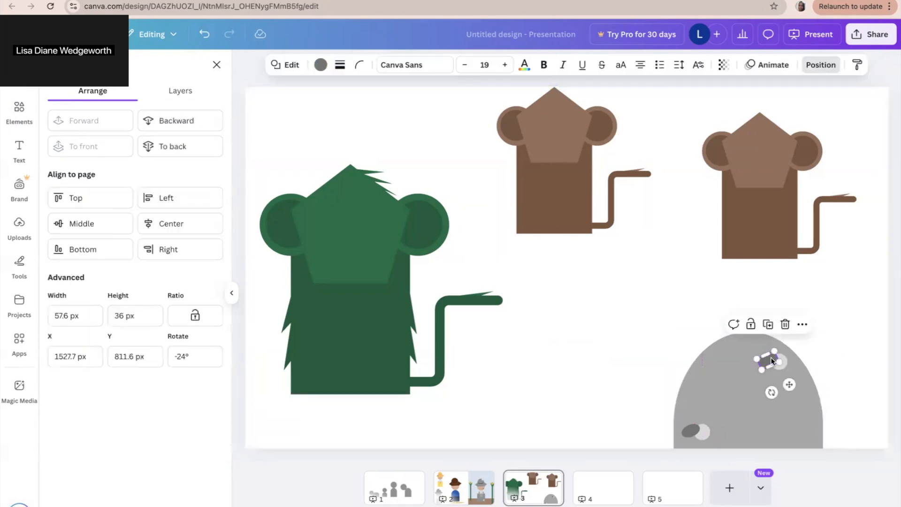
left_click_drag(762, 369, 768, 362)
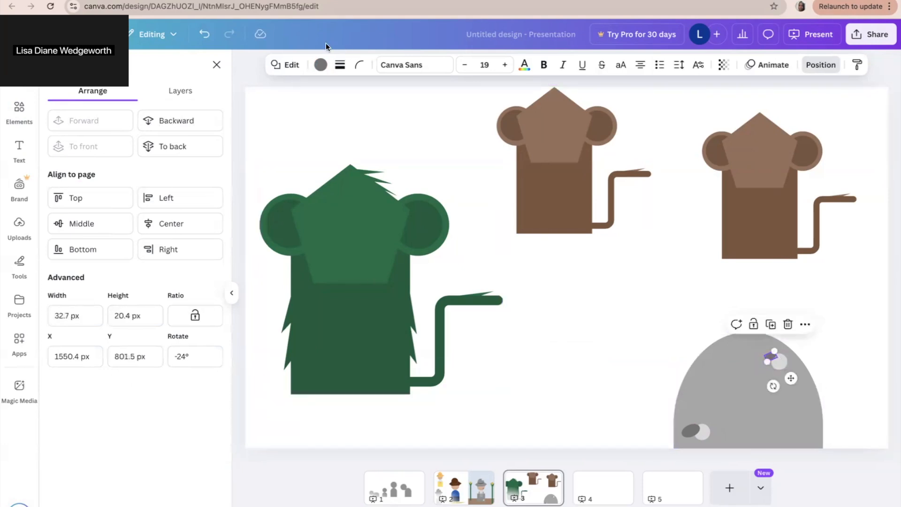
left_click(321, 65)
left_click(61, 145)
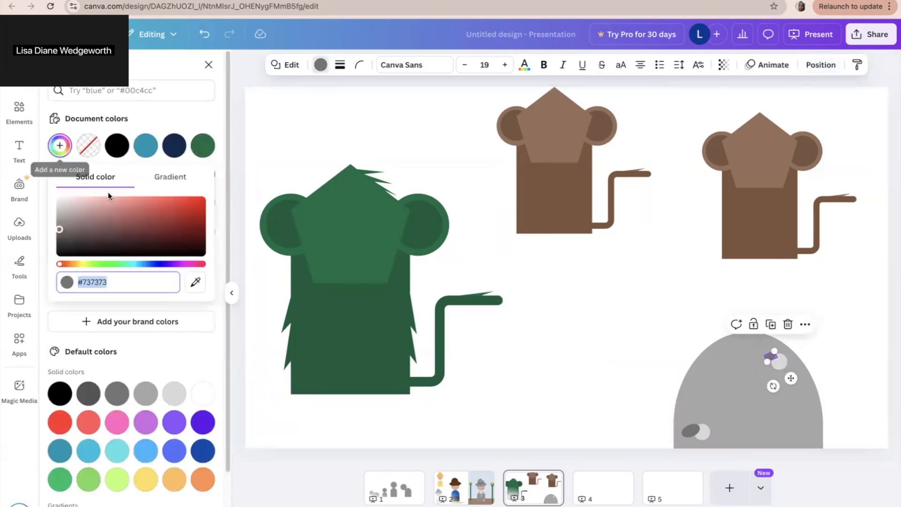
left_click(61, 210)
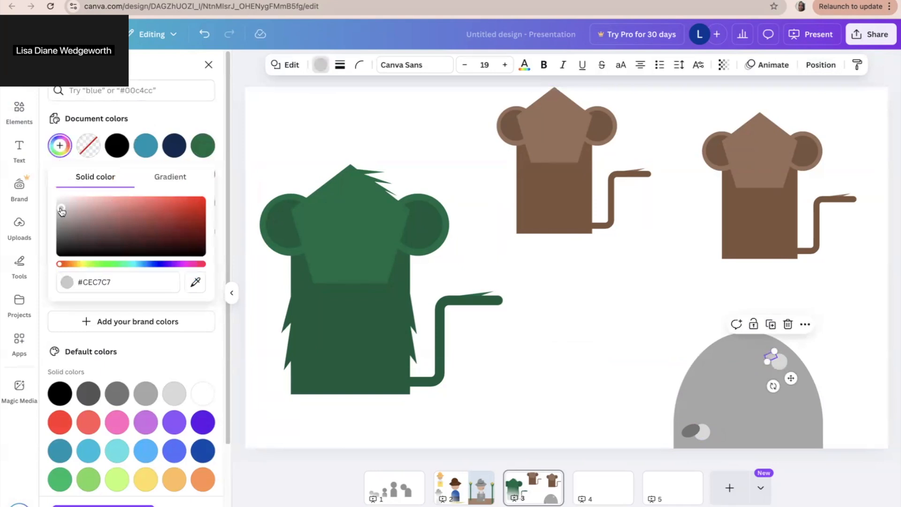
left_click_drag(61, 208, 63, 218)
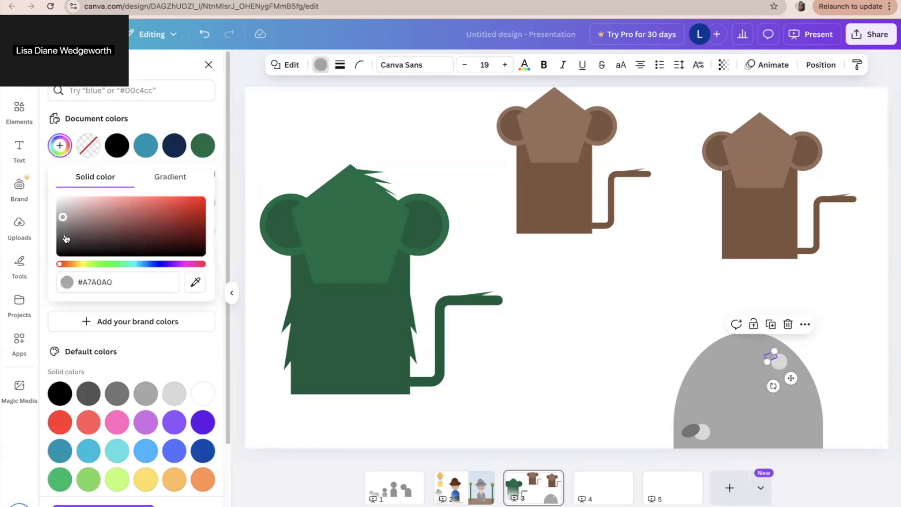
left_click(65, 235)
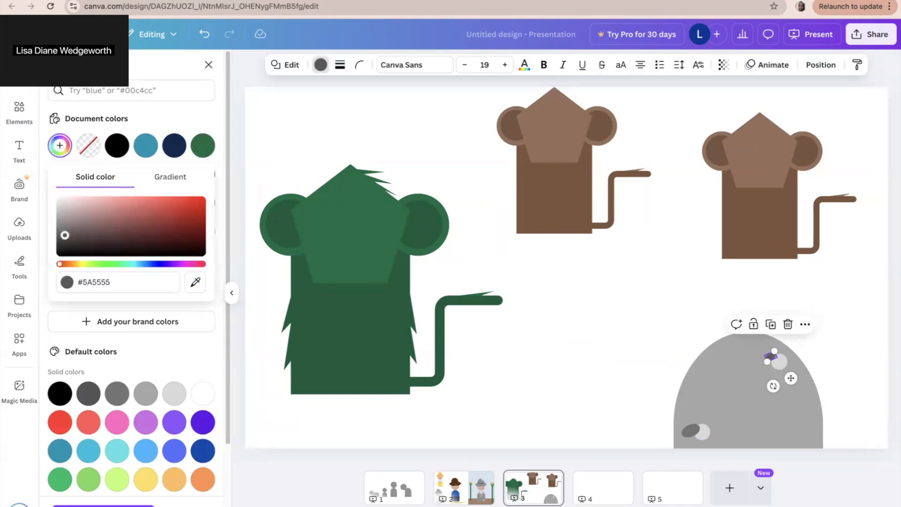
left_click(641, 342)
Fill the copied circle with the custom gray #C5BFBF and move it down, away from the small oval, toward the dome's right edge
left_click(783, 364)
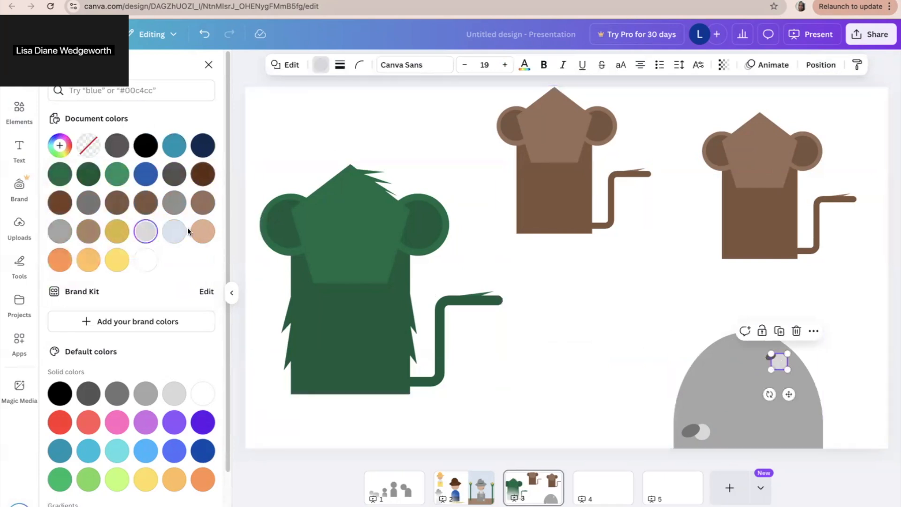
left_click(175, 398)
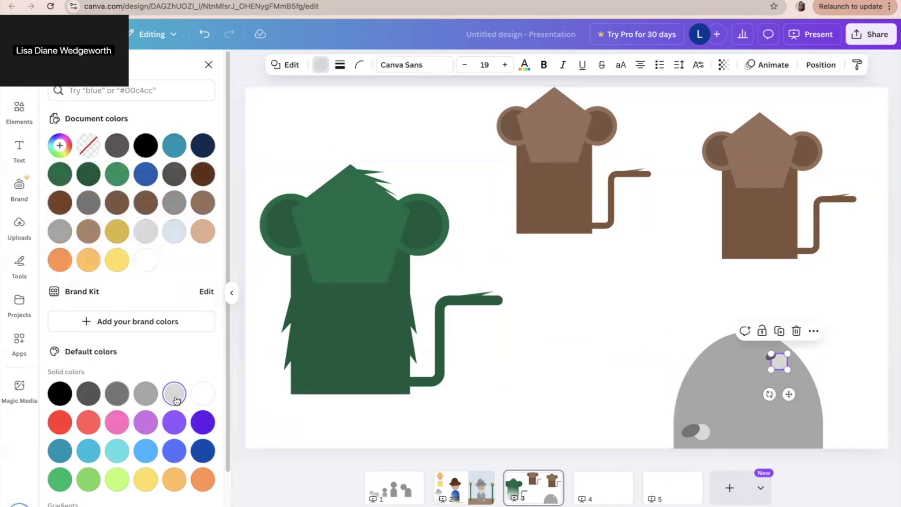
left_click(60, 146)
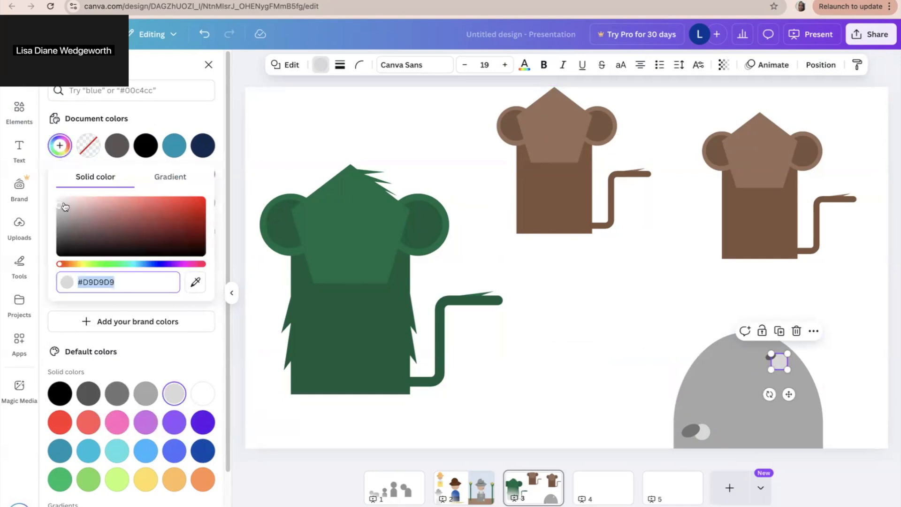
left_click(60, 202)
left_click_drag(60, 205, 61, 215)
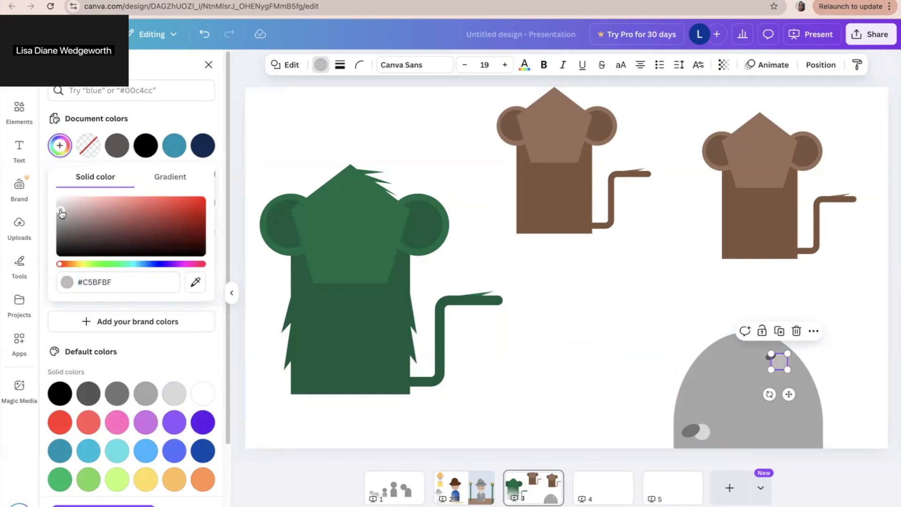
left_click(608, 324)
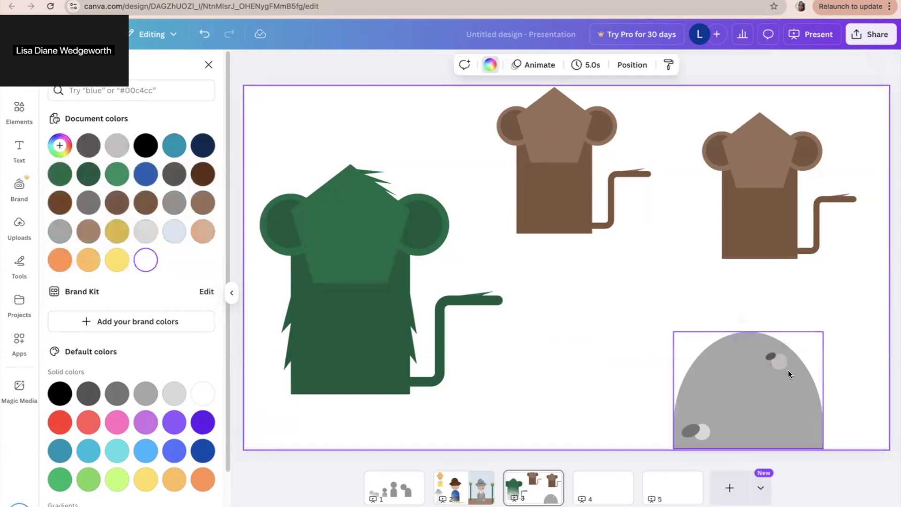
left_click_drag(777, 359, 795, 391)
left_click(829, 332)
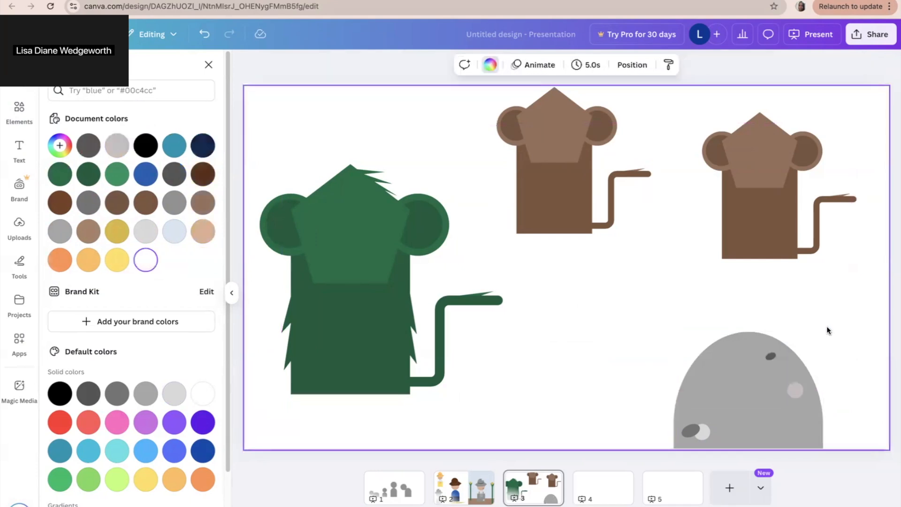
Add a four-pointed star in the empty area between the monkeys and the dome and fill it with white
left_click(17, 121)
left_click(212, 198)
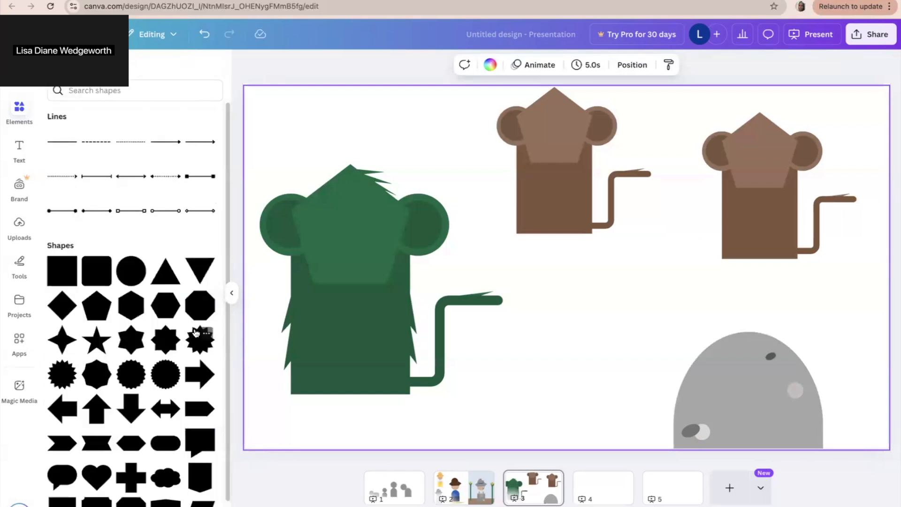
left_click(55, 343)
left_click_drag(550, 292, 559, 348)
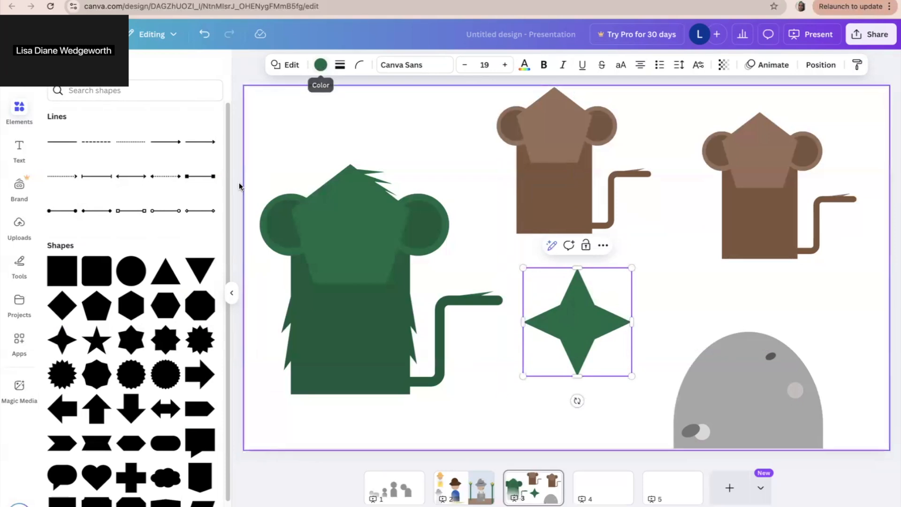
left_click(323, 66)
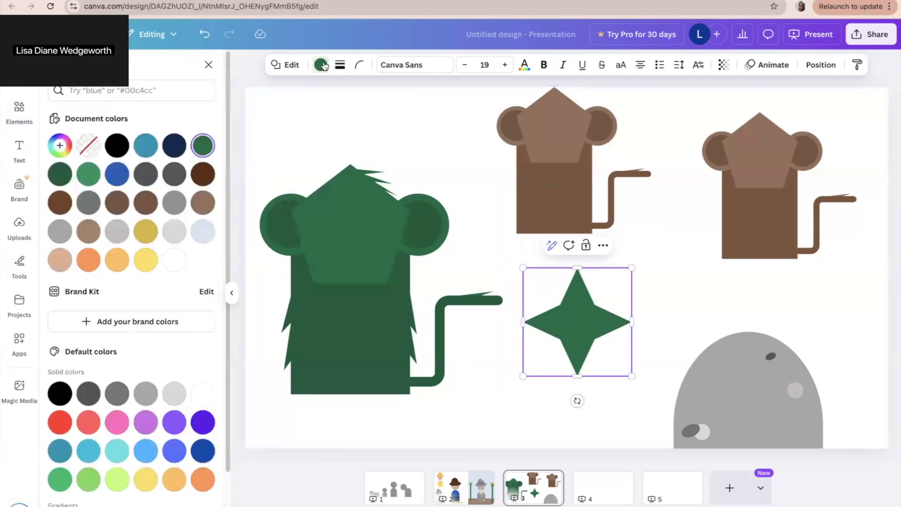
left_click(174, 260)
Shrink the white star and place it over the dome's upper right edge to notch the outline
left_click_drag(632, 267, 808, 370)
left_click(845, 339)
left_click(844, 353)
left_click(846, 384)
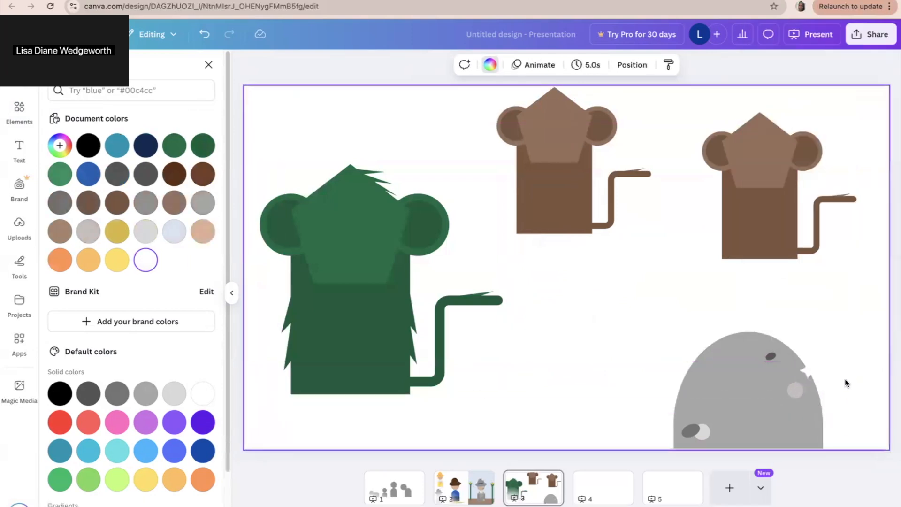
Rotate the small white star slightly and place a copy of it over the dome's lower left edge as a second notch
left_click(807, 370)
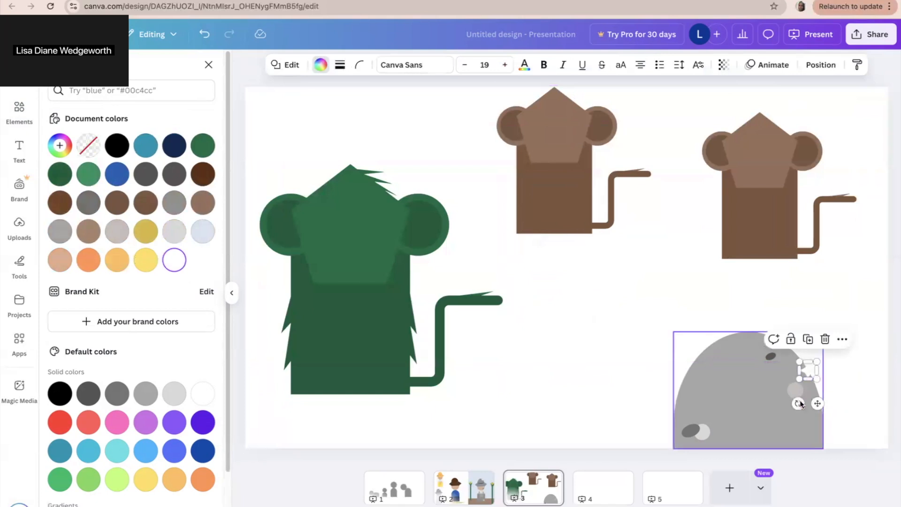
left_click_drag(796, 403, 675, 418)
left_click(853, 397)
left_click(806, 374)
left_click(641, 423)
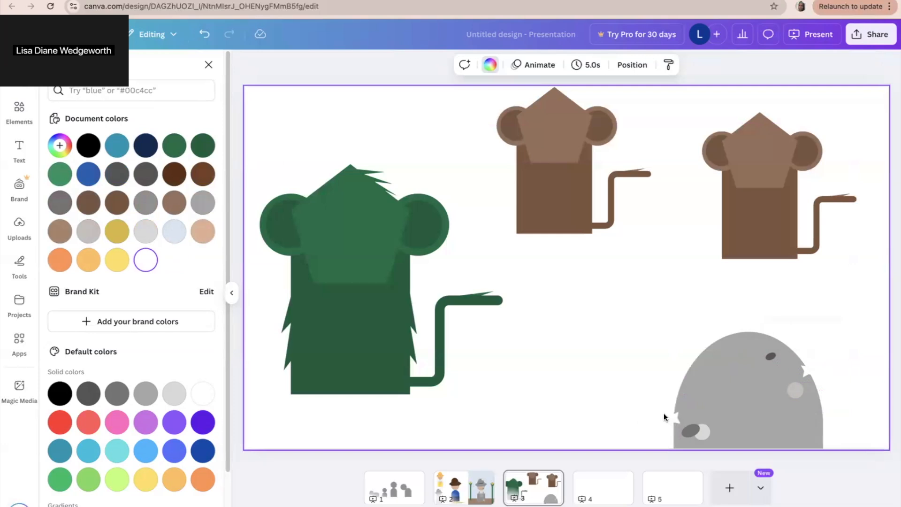
Move the right brown monkey down onto the top of the gray dome and bring it to the front
left_click(763, 239)
left_click_drag(763, 239, 753, 306)
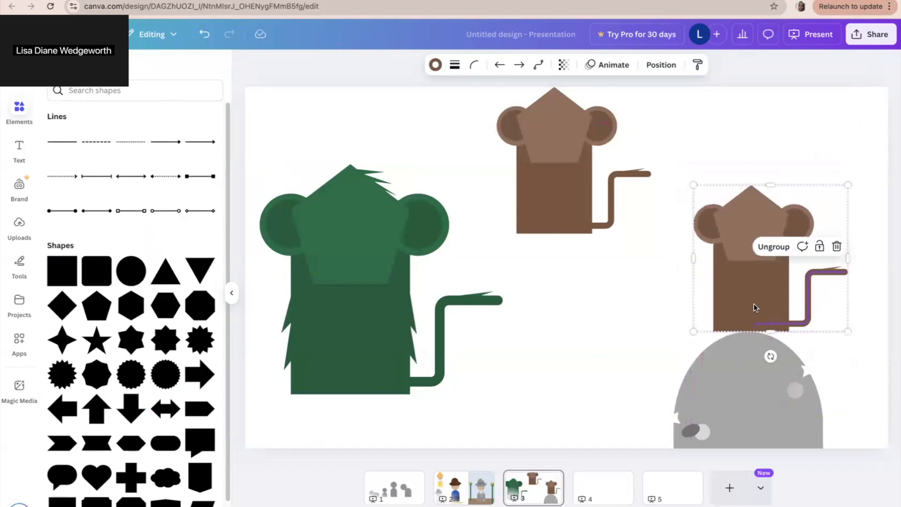
left_click(743, 120)
left_click_drag(723, 291, 729, 305)
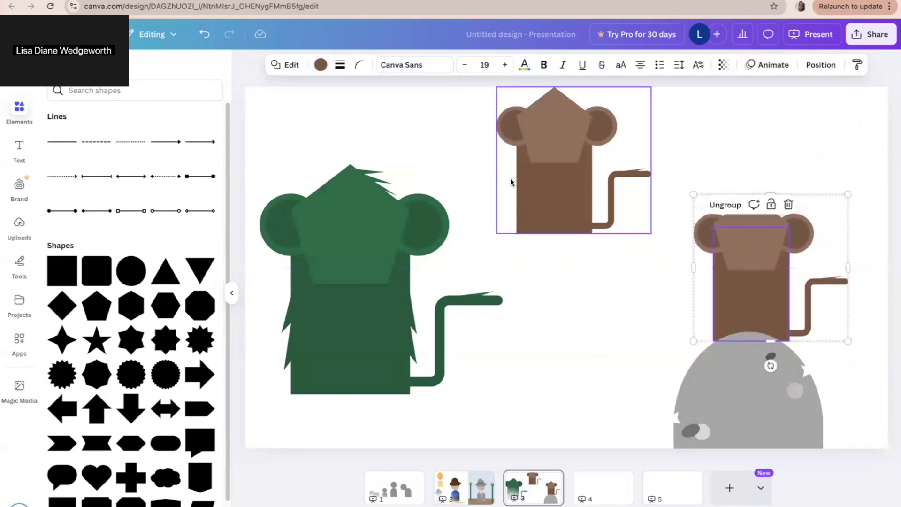
left_click(821, 65)
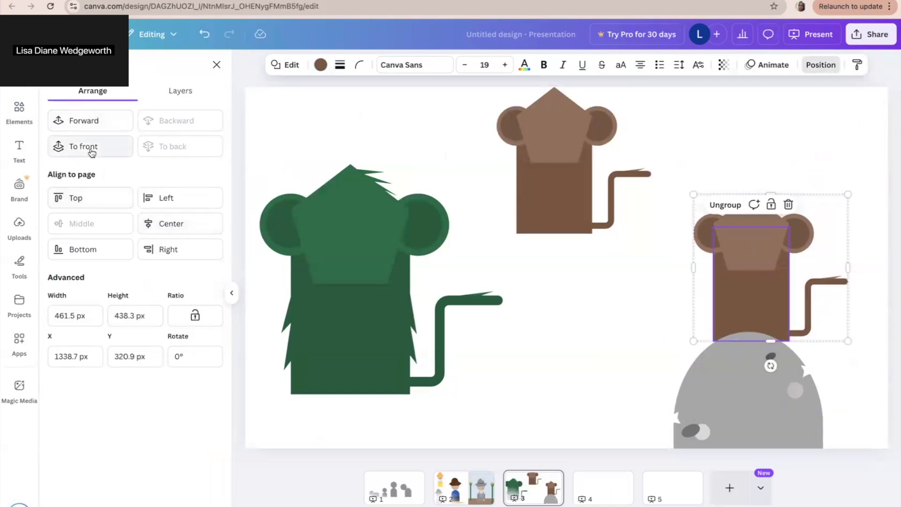
left_click(91, 148)
left_click(519, 346)
Enlarge the brown monkey on the dome to about 568.6 × 540 px and recenter it above the dome
left_click(718, 244)
left_click_drag(695, 196, 667, 150)
left_click_drag(726, 260, 744, 260)
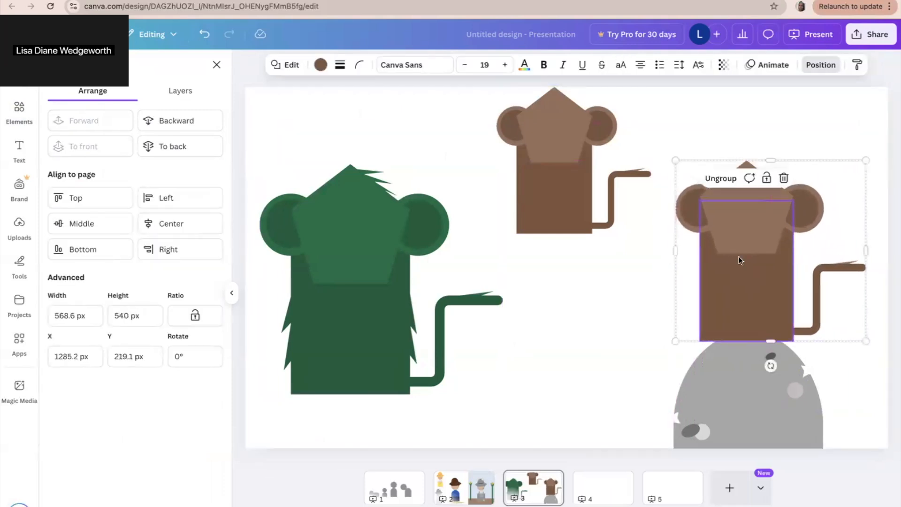
Shift the small upper brown monkey slightly left and move the green monkey down to the page's lower left
left_click_drag(585, 199, 567, 196)
left_click_drag(362, 261, 339, 326)
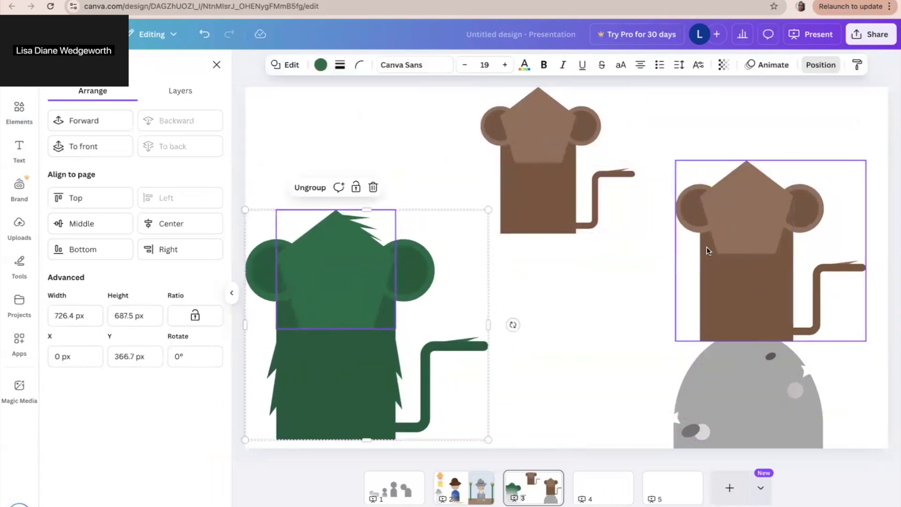
Nudge the brown monkey on the dome to the right and enlarge it to about 649.6 × 617 px
left_click(734, 257)
left_click_drag(737, 250, 743, 254)
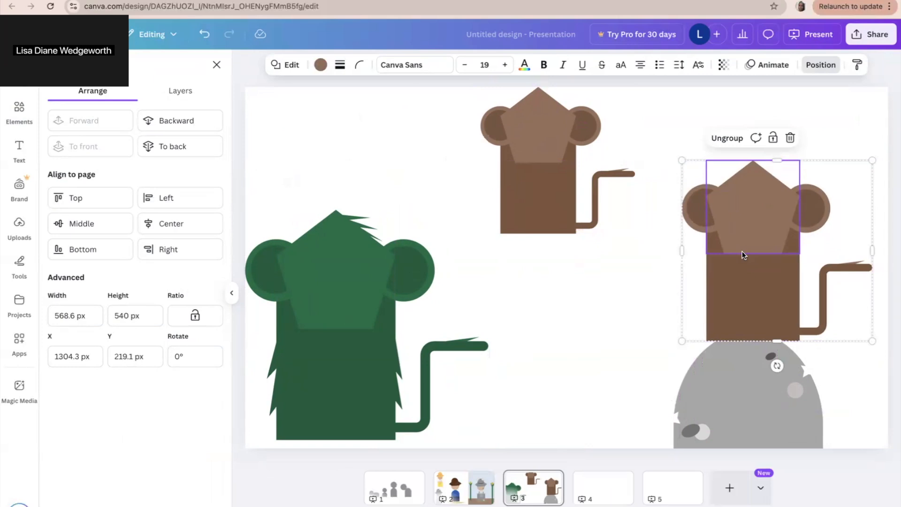
left_click_drag(682, 160, 655, 135)
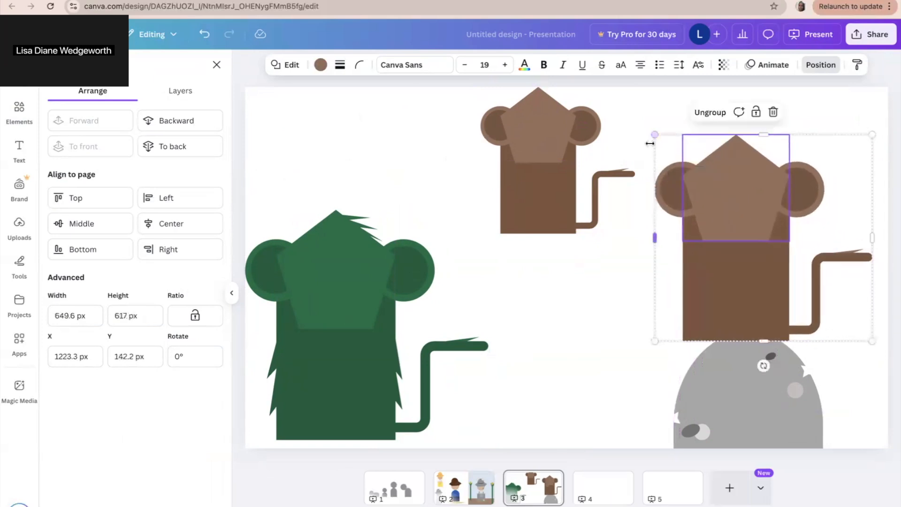
Adjust the monkeys' spacing: shift the small upper one left, and the large brown and green ones slightly right
left_click_drag(543, 143, 519, 136)
left_click(740, 321)
left_click_drag(740, 322, 750, 324)
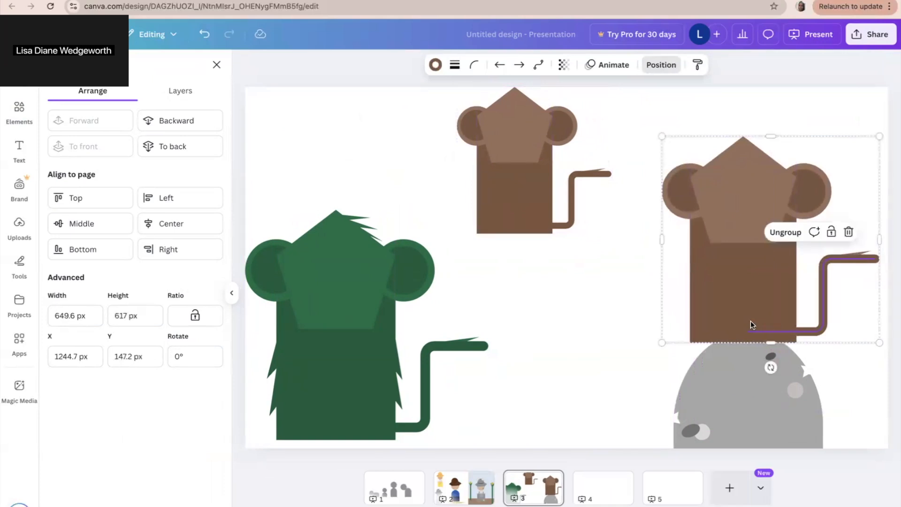
left_click(337, 279)
left_click_drag(337, 279, 348, 281)
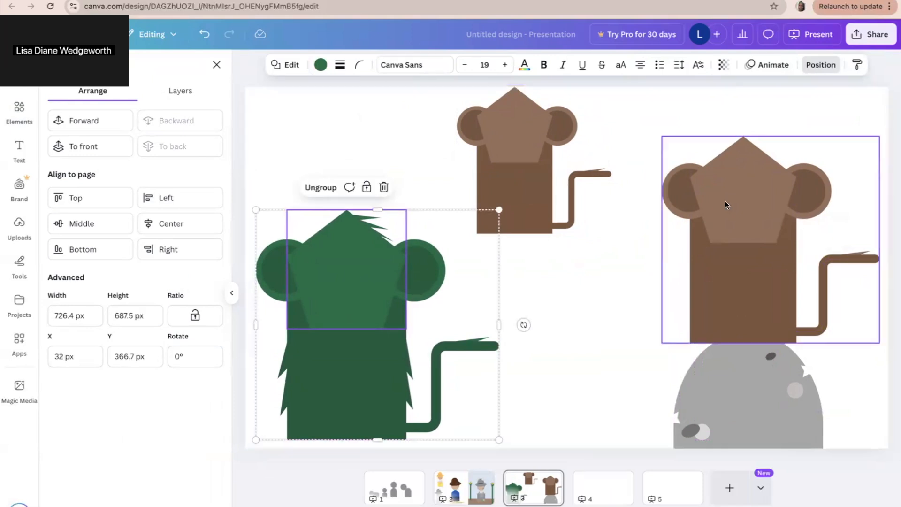
Shrink the green monkey to about 309.3 × 292.7 px at the page's upper left and move the small brown monkey to the lower left
left_click(747, 197)
left_click_drag(543, 127, 534, 135)
left_click(394, 256)
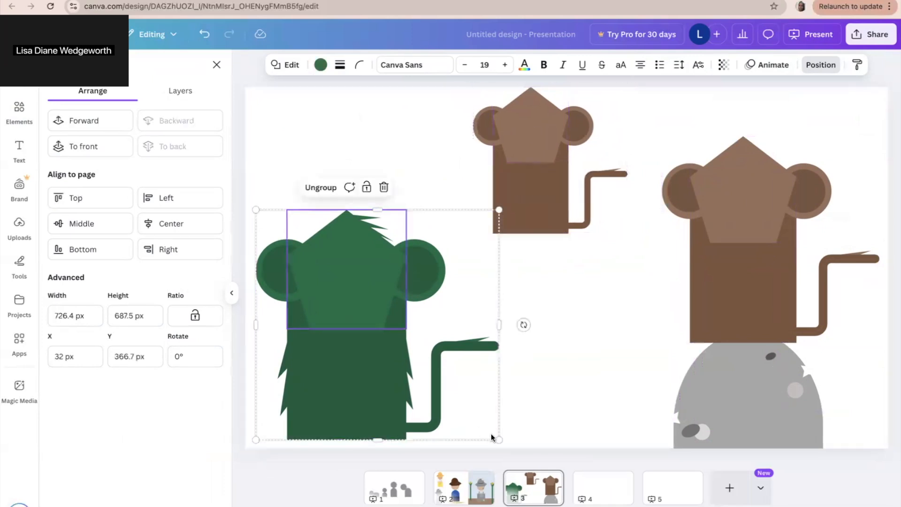
left_click_drag(497, 438, 362, 308)
left_click_drag(305, 265, 309, 164)
left_click_drag(529, 207, 311, 376)
left_click(570, 283)
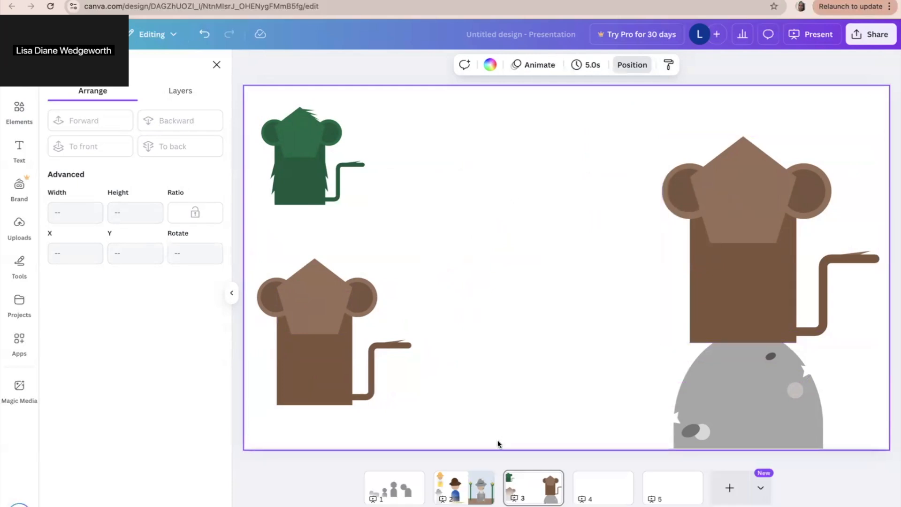
On page 2, group the small gray scarecrow's hat and head parts and lower them closer to its body
left_click(478, 480)
left_click(372, 338)
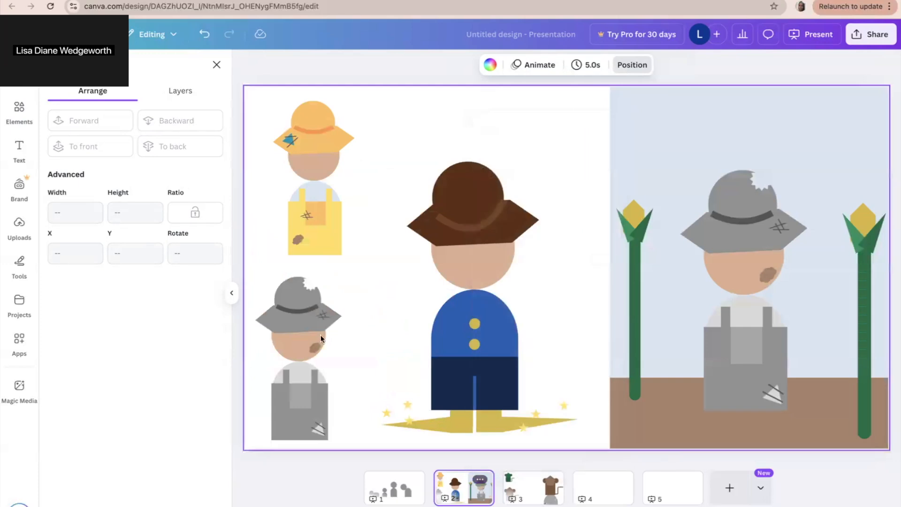
left_click(295, 338)
left_click(272, 284)
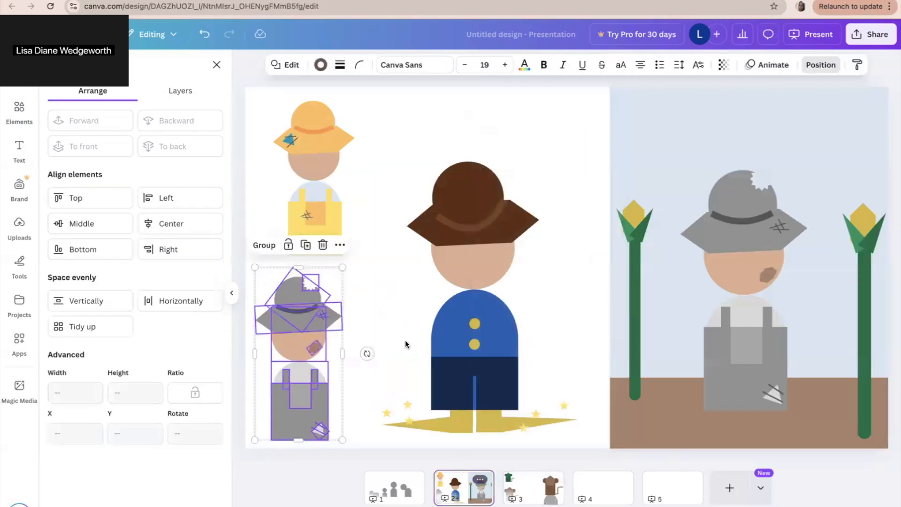
left_click(367, 320)
left_click_drag(266, 276, 303, 356)
left_click(265, 245)
left_click(356, 336)
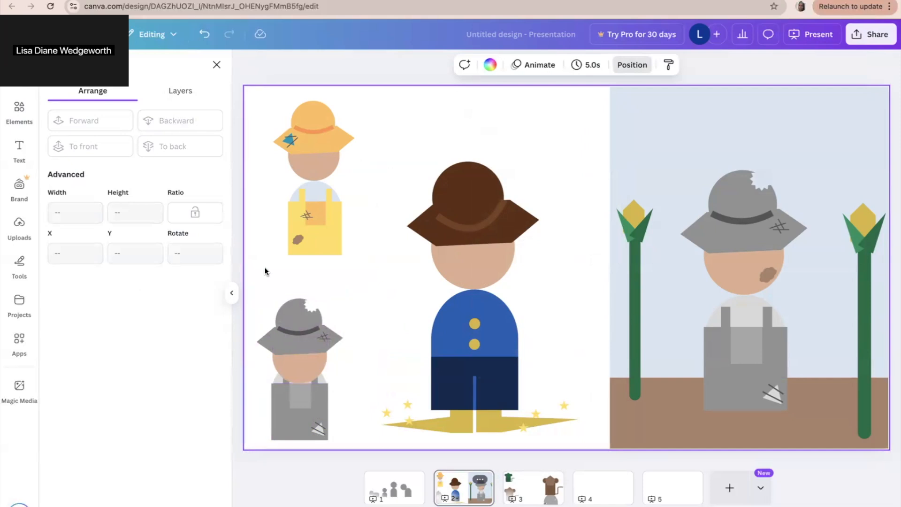
Group all parts of the small gray scarecrow on page 2 into one object
left_click_drag(254, 292, 340, 439)
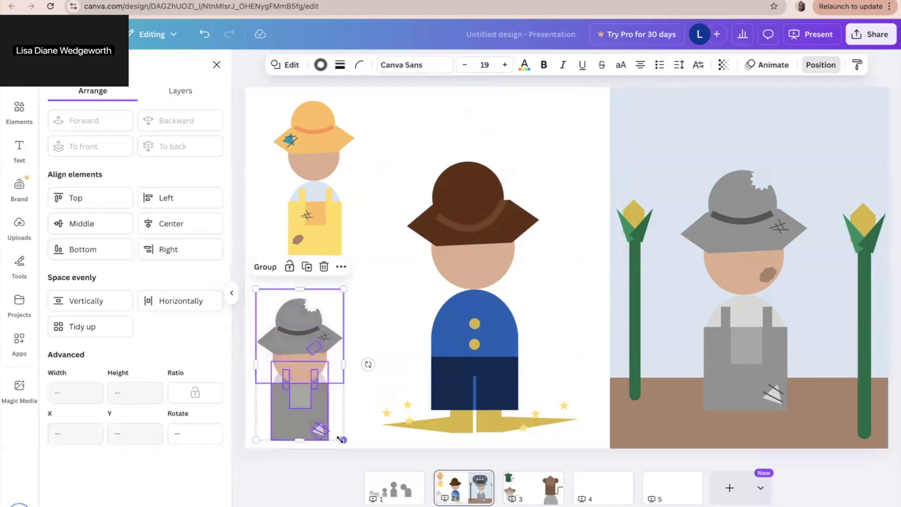
left_click(260, 266)
left_click(371, 334)
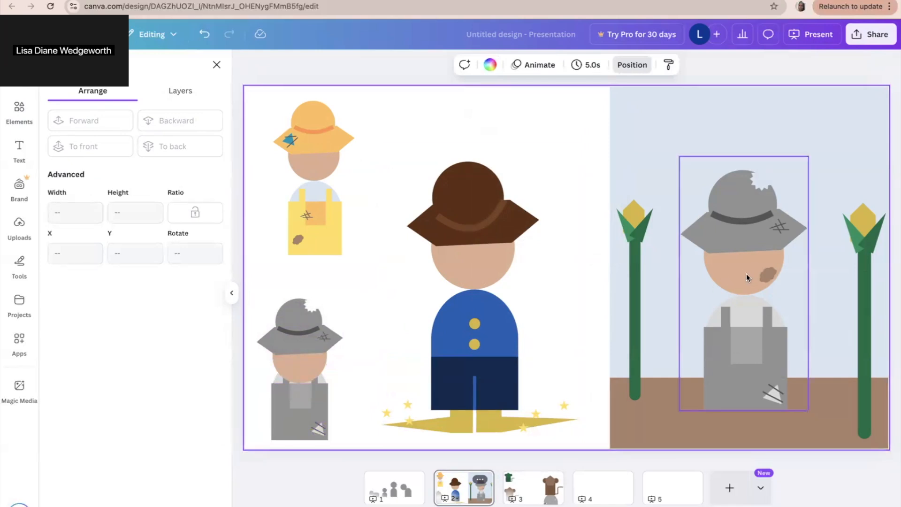
On page 3, move the small brown monkey to the upper middle and enlarge the green monkey to about 665.1 × 629.5 px at lower left
left_click(528, 498)
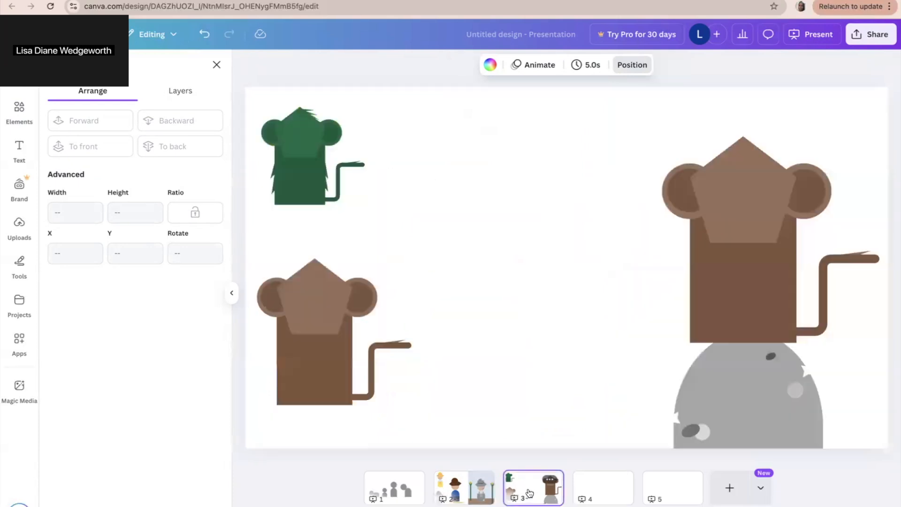
left_click(312, 150)
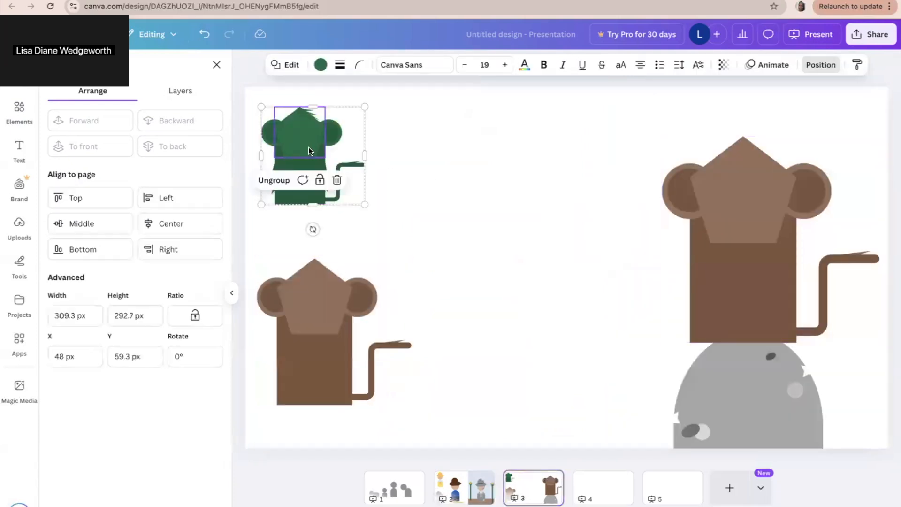
left_click(472, 150)
left_click_drag(354, 301, 478, 127)
left_click_drag(283, 185, 273, 435)
left_click_drag(356, 350, 458, 211)
left_click_drag(349, 295, 345, 291)
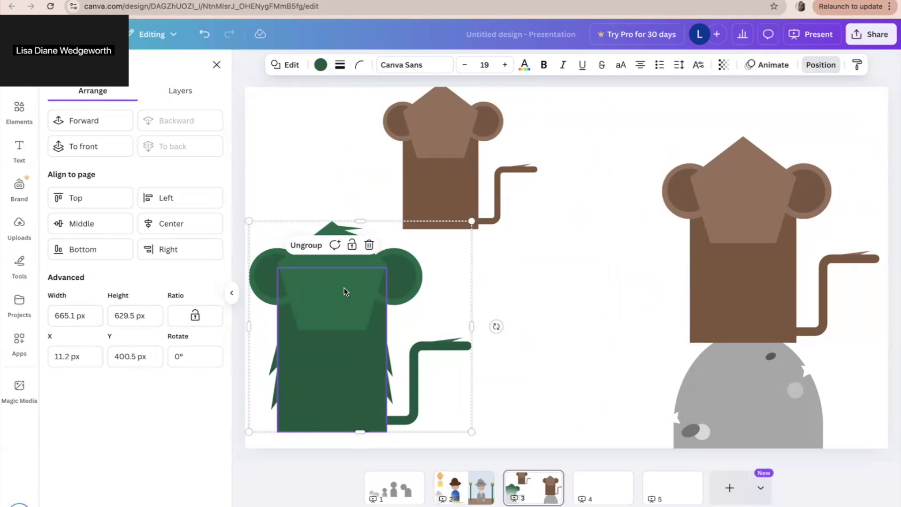
left_click(583, 264)
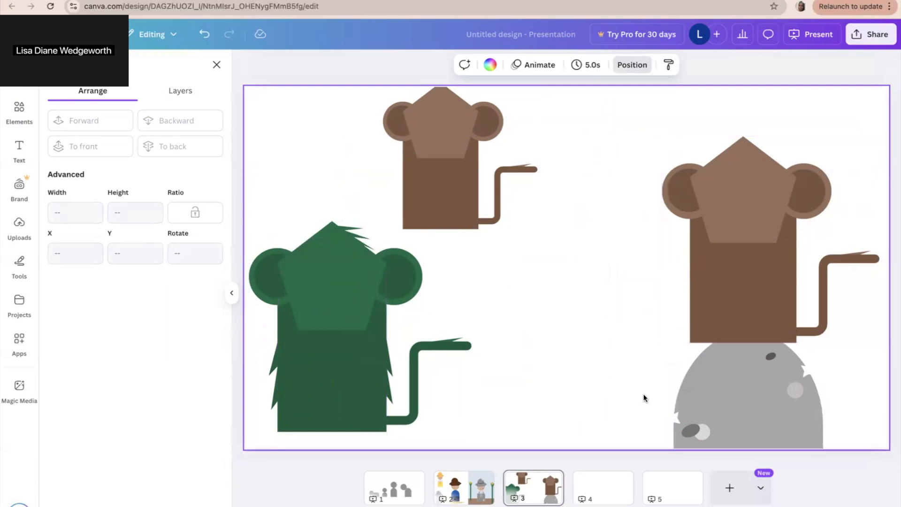
Group the gray rock's shapes, then shift the rock and the large brown monkey left with the monkey on top
left_click_drag(728, 283, 722, 235)
left_click_drag(623, 348, 884, 438)
left_click(705, 309)
left_click_drag(735, 393, 663, 394)
left_click_drag(744, 285, 683, 322)
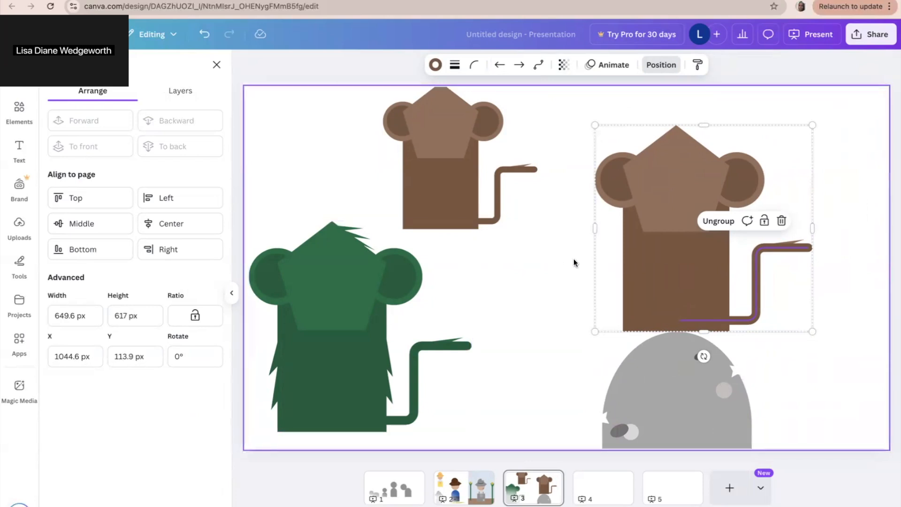
left_click(300, 112)
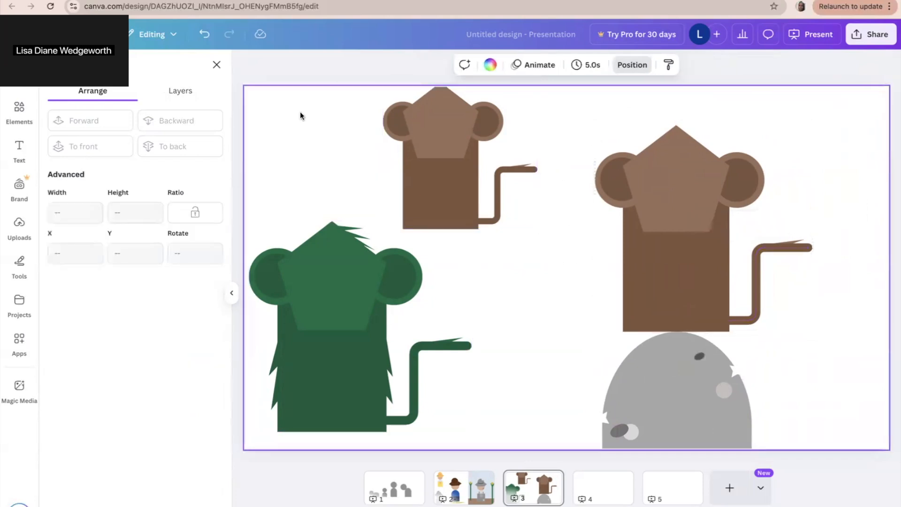
Add a rectangle of about 923.2 × 1146.6 px as a backdrop behind the large brown monkey and the rock
left_click(14, 117)
left_click(69, 214)
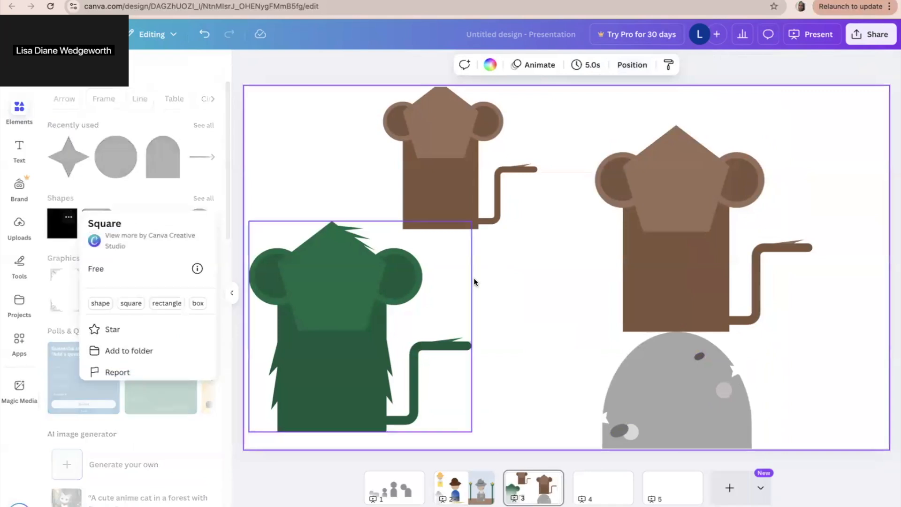
left_click(533, 301)
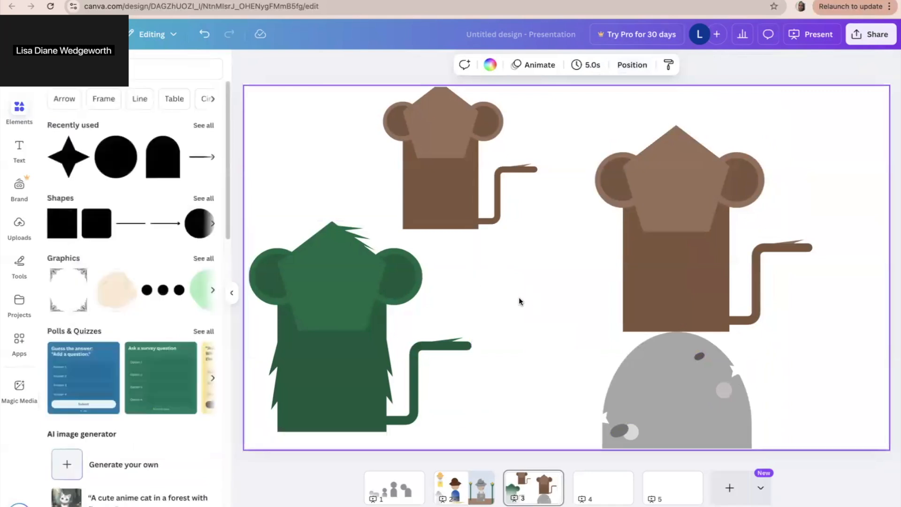
left_click_drag(65, 221, 501, 275)
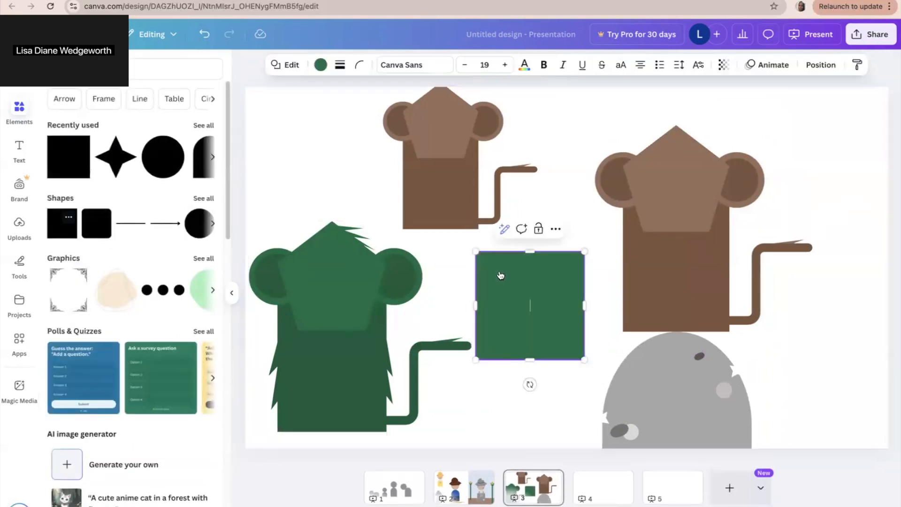
left_click_drag(584, 252, 696, 85)
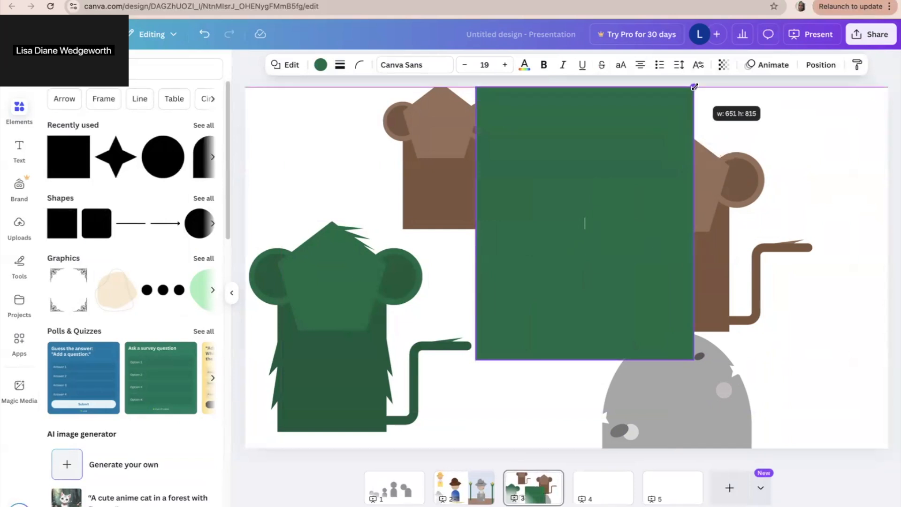
left_click_drag(684, 145, 756, 138)
left_click_drag(772, 358, 867, 463)
left_click_drag(777, 372, 763, 370)
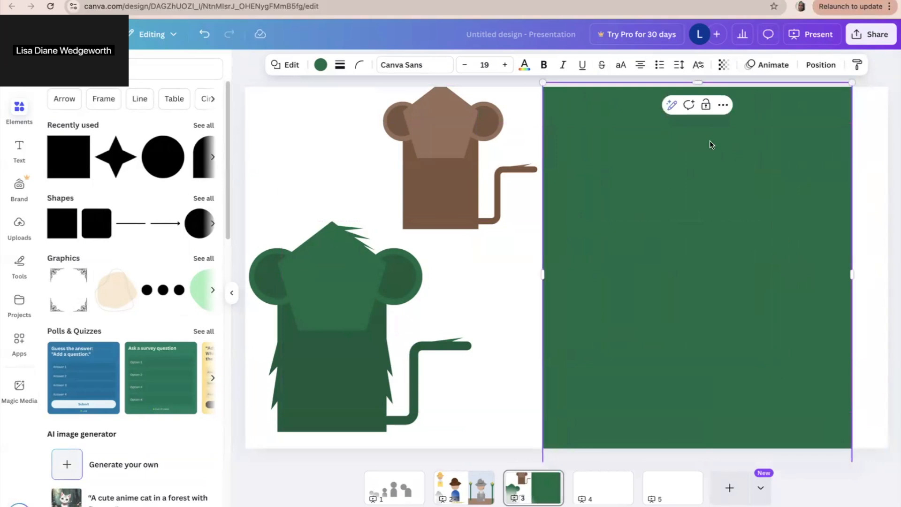
left_click(821, 65)
left_click(191, 142)
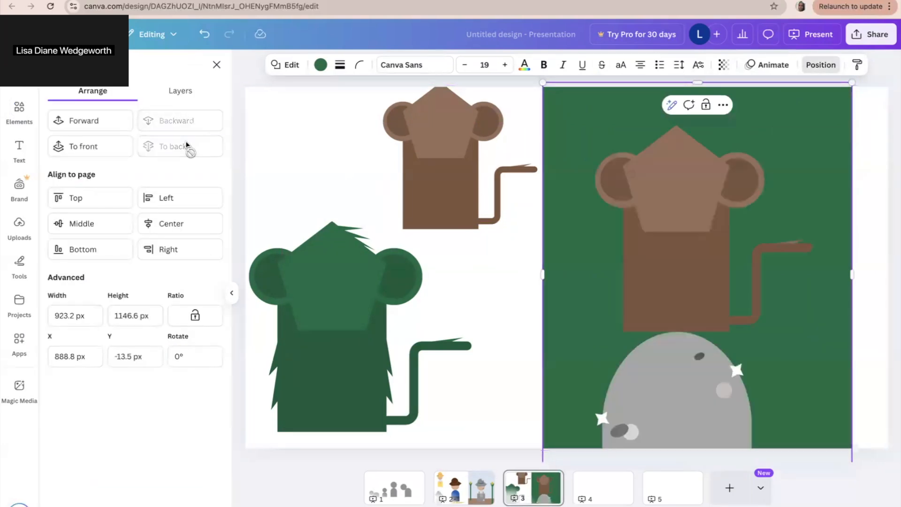
Recolor the backdrop rectangle to light green #78CEA6
left_click(321, 64)
left_click(60, 145)
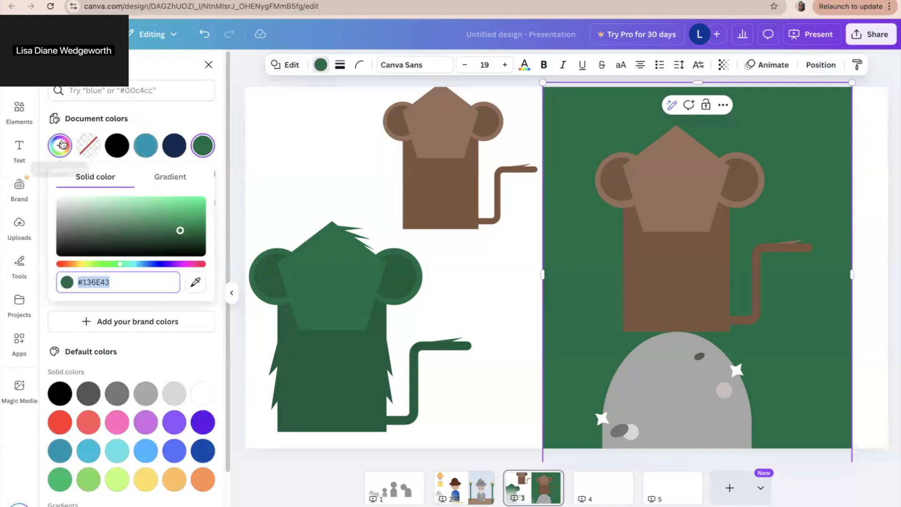
left_click(158, 223)
left_click(137, 224)
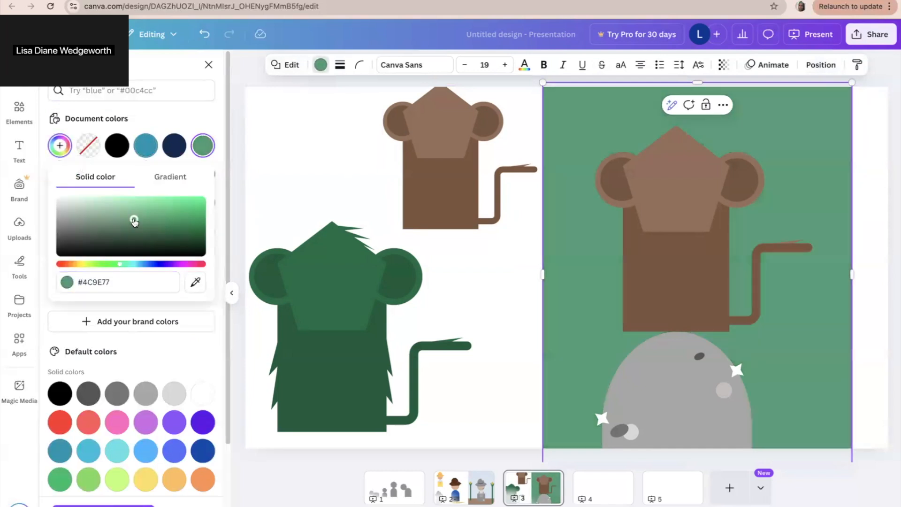
left_click(113, 212)
left_click(111, 229)
left_click(119, 210)
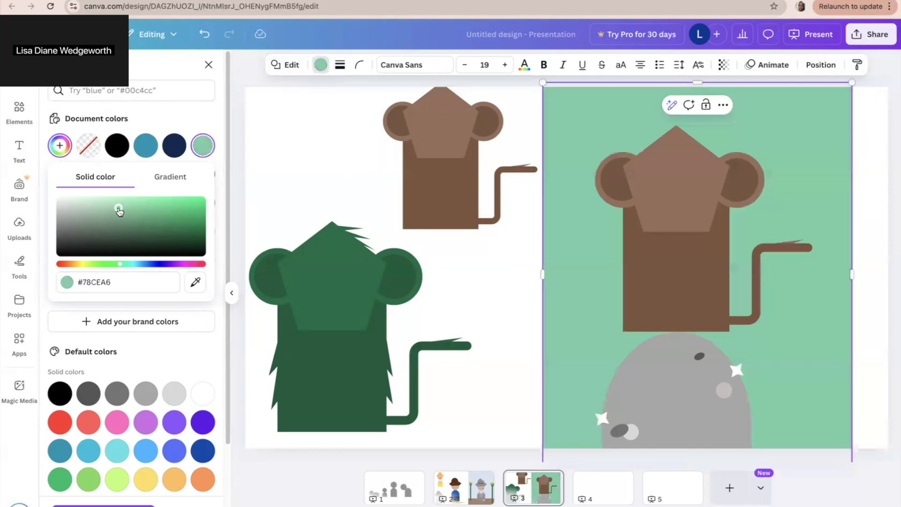
left_click(502, 261)
Shift the light green backdrop and the small brown monkey slightly left
left_click_drag(565, 236, 556, 237)
left_click_drag(456, 173, 415, 174)
left_click(513, 299)
Lower the large brown monkey so it overlaps the rock's top, and bring it to the front
left_click(654, 252)
left_click_drag(653, 253, 655, 248)
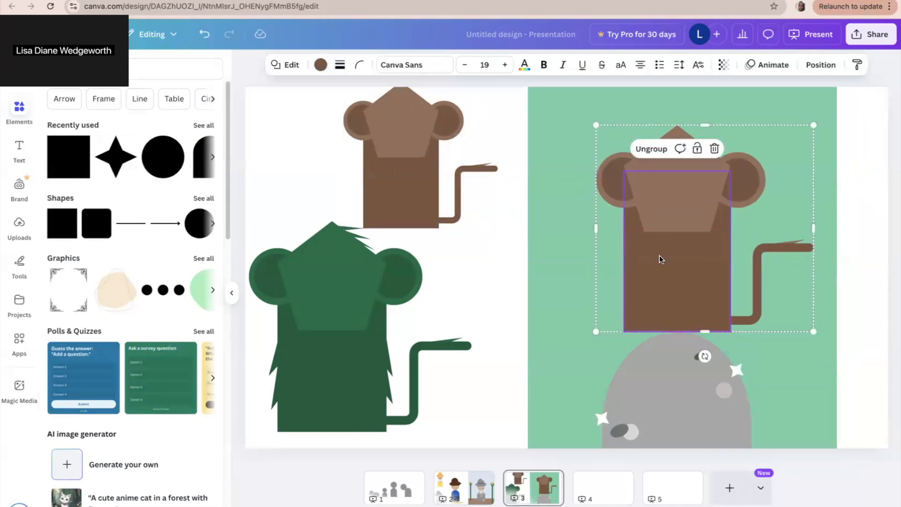
left_click(497, 285)
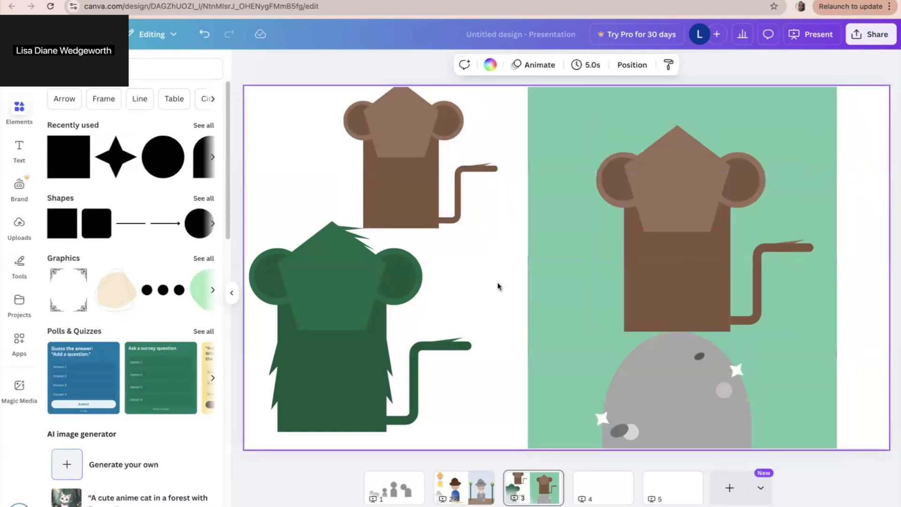
left_click_drag(696, 269, 696, 281)
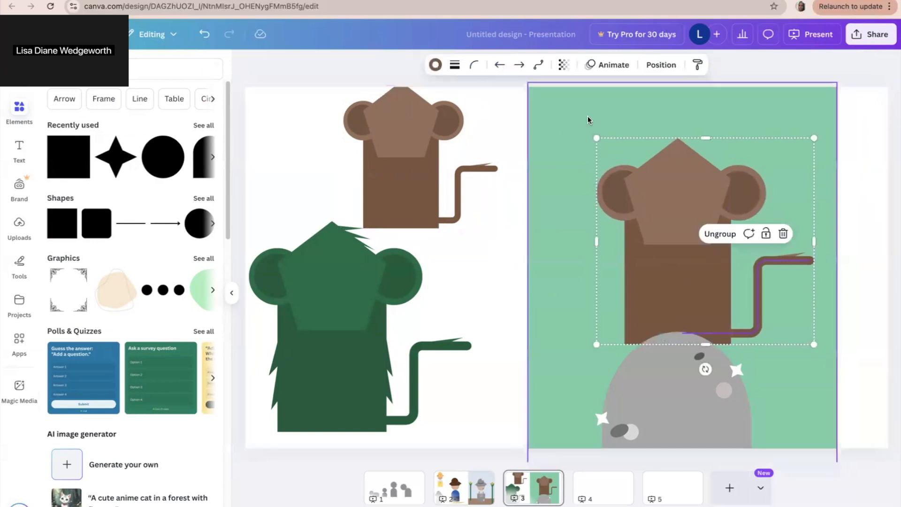
left_click(658, 65)
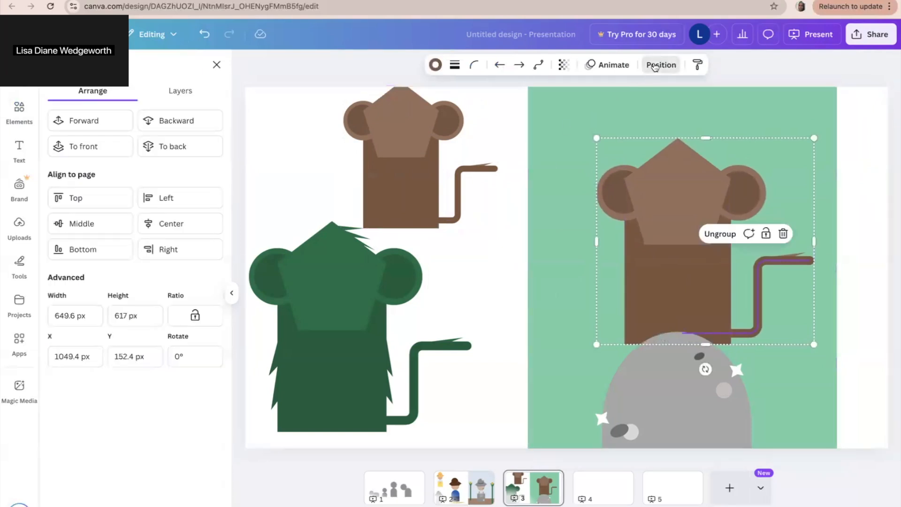
left_click(77, 145)
left_click(494, 260)
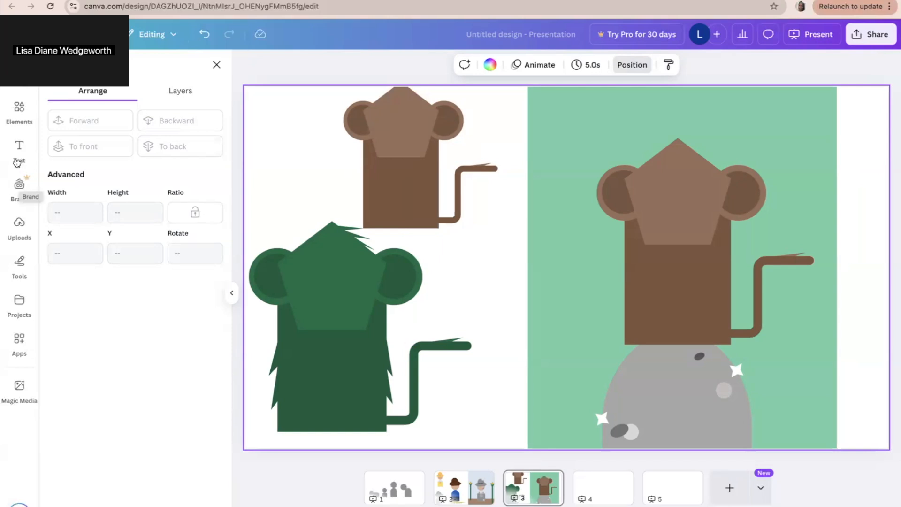
Add a circle between the monkeys and fill it with the backdrop's light green
left_click(19, 115)
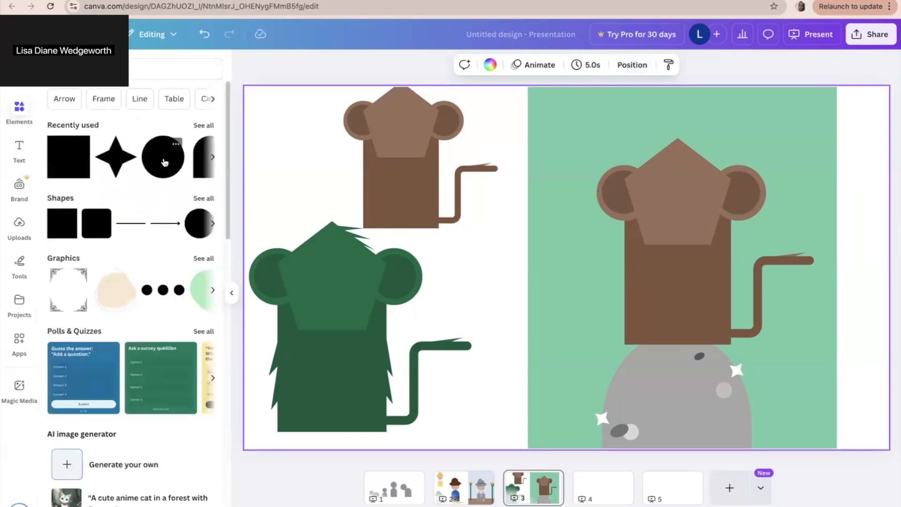
left_click(162, 156)
left_click_drag(559, 257, 513, 245)
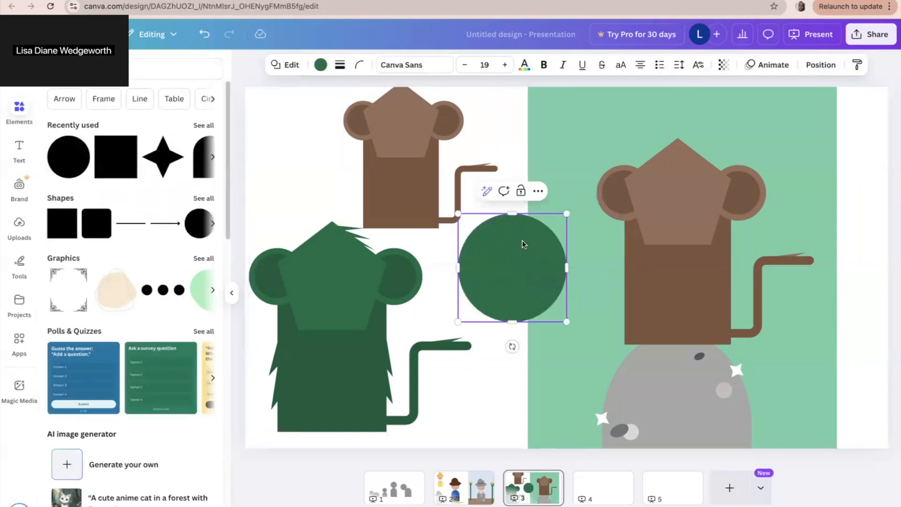
left_click(321, 65)
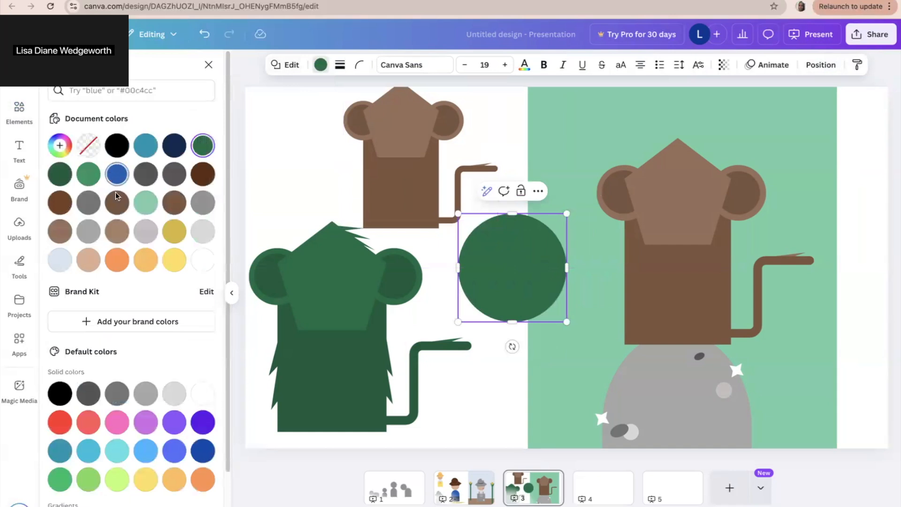
left_click(146, 203)
Shrink the light green circle and place it over the left edge of the large monkey's body as a notch
left_click_drag(566, 322, 628, 287)
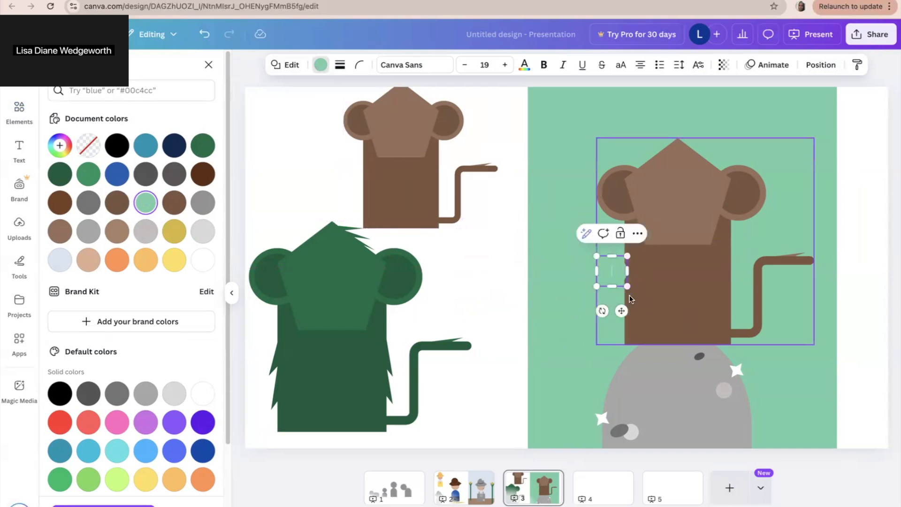
left_click(487, 268)
left_click_drag(618, 272, 633, 295)
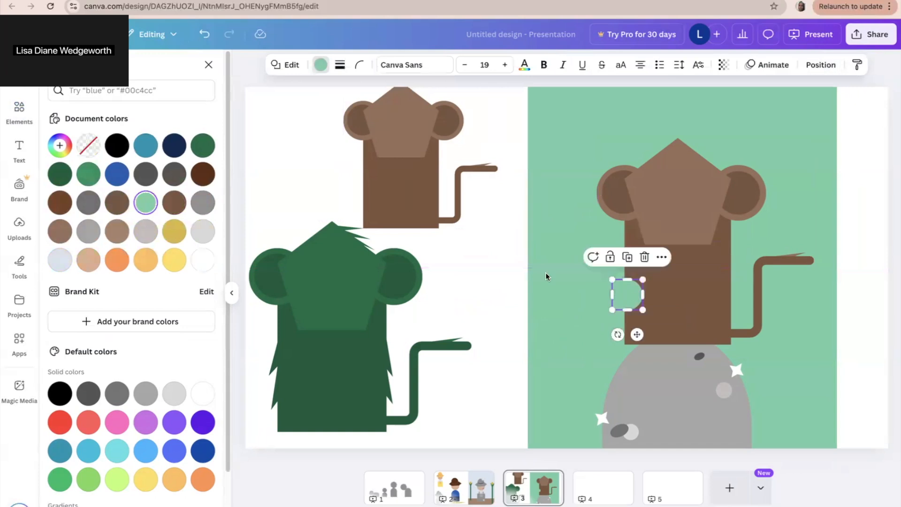
left_click(511, 274)
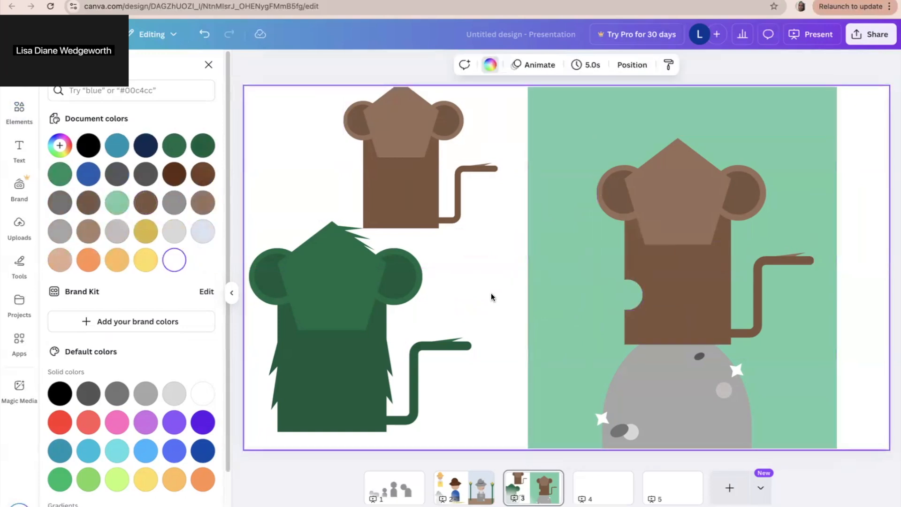
Duplicate the notch circle, place a larger copy over the body's lower right edge, and make the left notch smaller
left_click(631, 297)
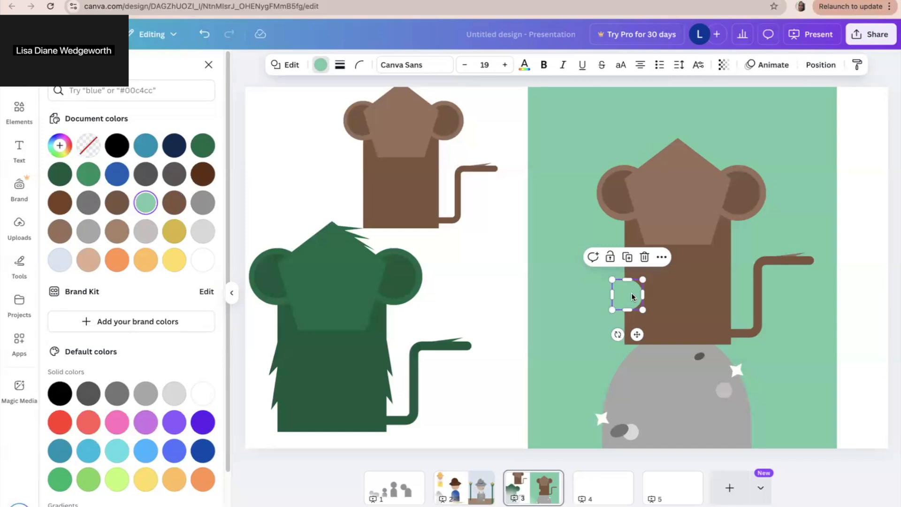
key("super+d")
left_click_drag(638, 301, 731, 325)
left_click(637, 296)
left_click_drag(612, 308, 630, 299)
left_click(726, 315)
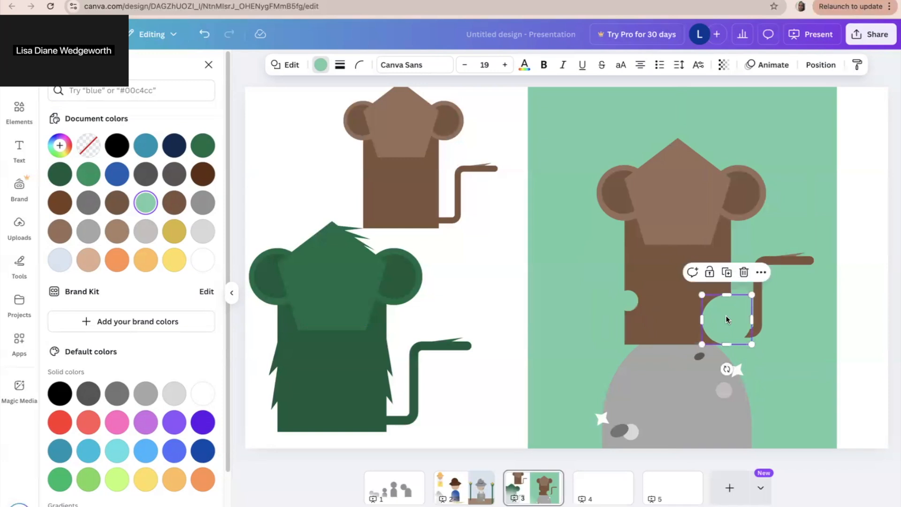
Shrink the lower right body notch, and place a larger copy of it over the lower right of the large monkey's face
mouse_move(726, 315)
left_mouse_down()
mouse_move(716, 311)
mouse_move(738, 335)
mouse_move(728, 327)
mouse_move(740, 331)
mouse_move(739, 315)
left_mouse_up()
left_click(799, 314)
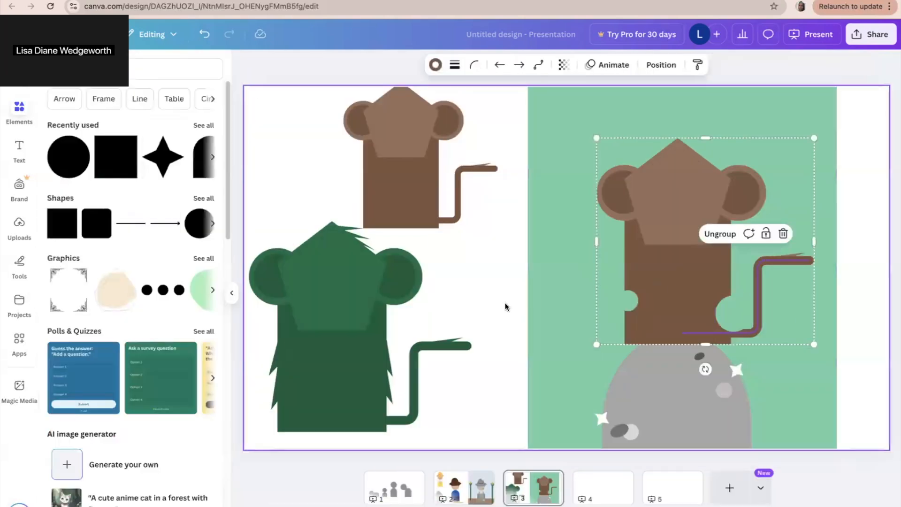
left_click(730, 313)
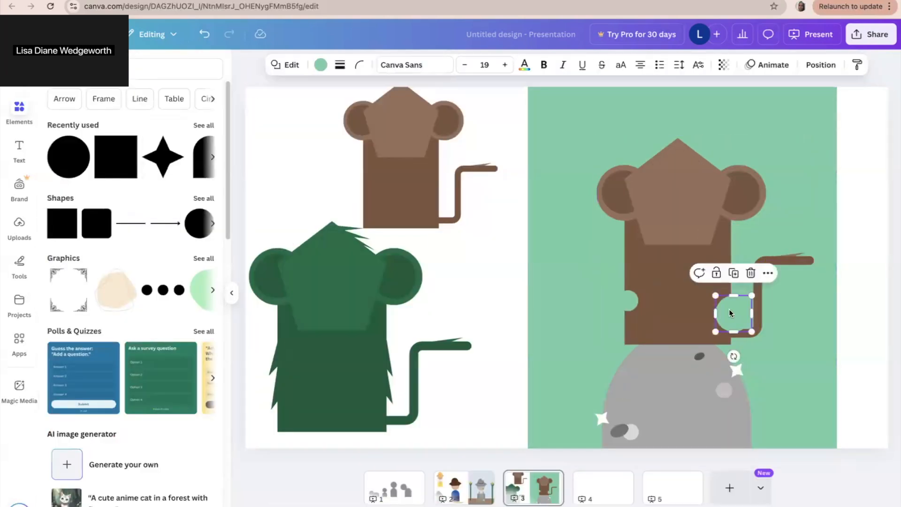
left_click_drag(730, 313, 706, 215)
left_click(793, 159)
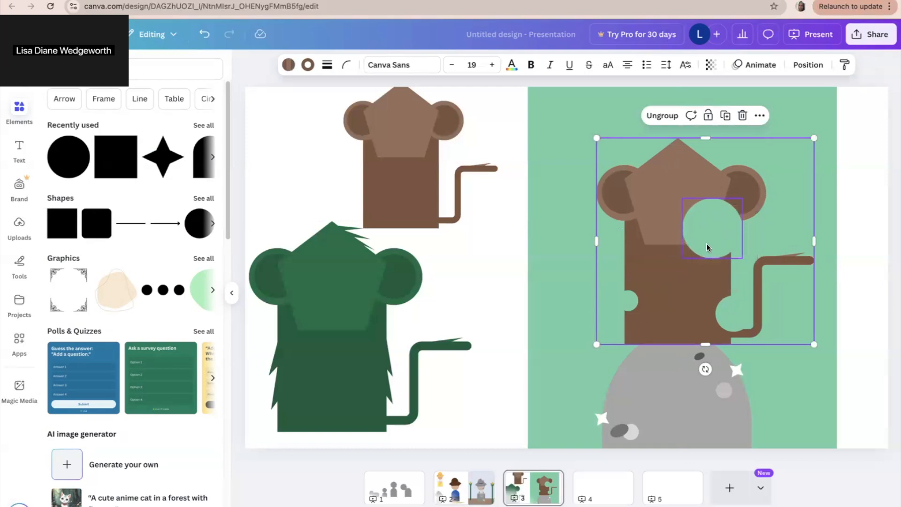
Duplicate the face notch circle and place a larger copy over the upper left of the large monkey's head and left ear
key("super+d")
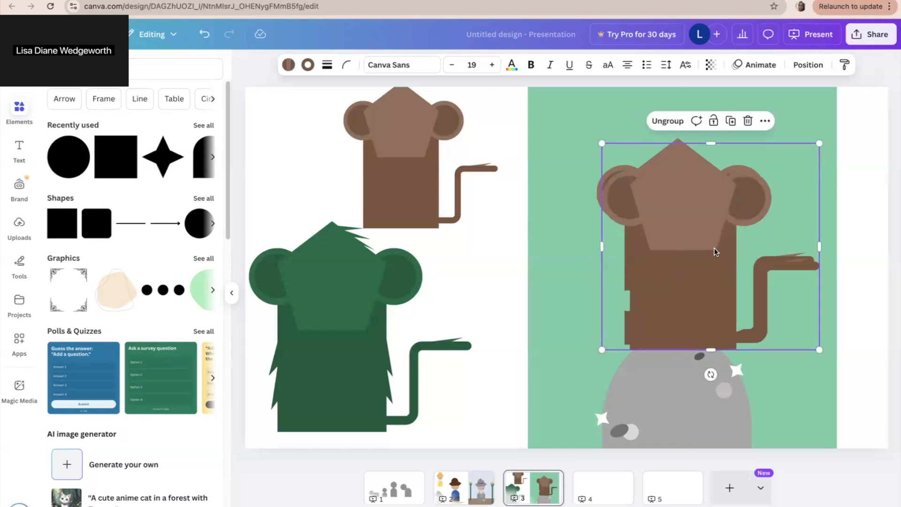
key("super+z")
left_click(713, 243)
key("super+d")
left_click_drag(713, 238, 616, 169)
mouse_move(649, 197)
left_mouse_down()
mouse_move(670, 215)
mouse_move(632, 183)
mouse_move(642, 183)
left_mouse_up()
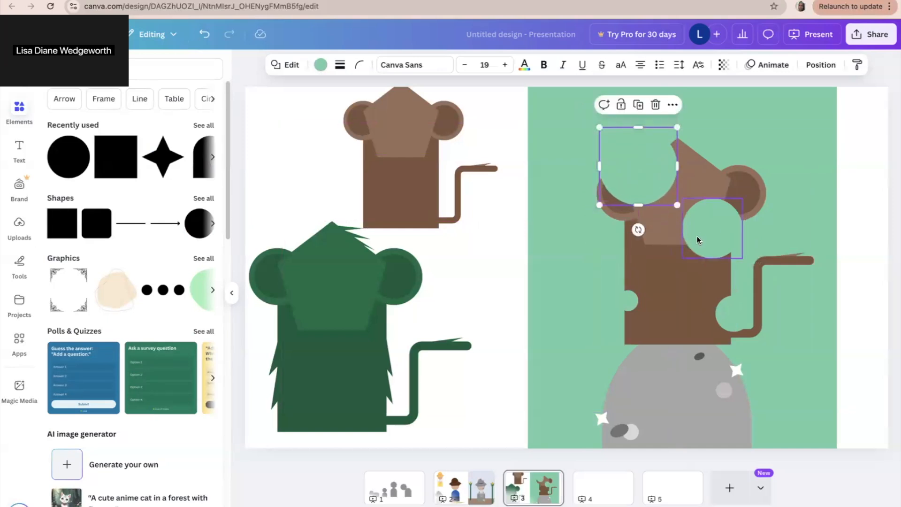
Reposition the notches: raise the left body one, shift the lower right one slightly left, and nudge the face one up and right
left_click_drag(633, 300, 629, 278)
left_click(725, 316)
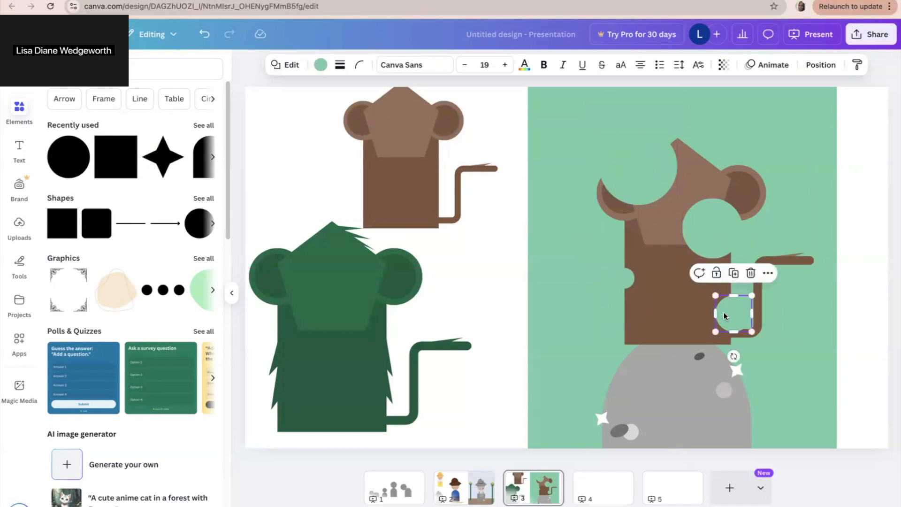
left_click(722, 236)
left_click_drag(723, 237, 730, 230)
left_click(515, 278)
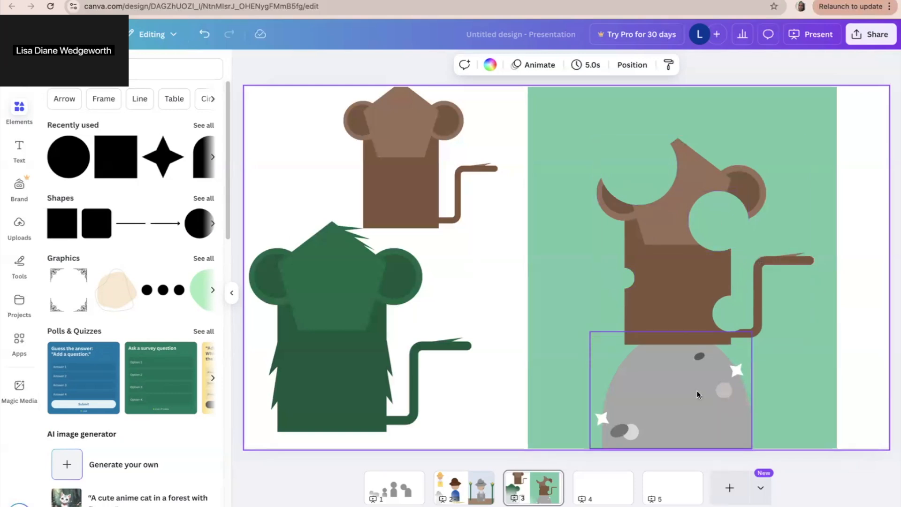
Ungroup the gray rock so its star shapes can be edited individually
left_click(603, 421)
left_click(735, 366)
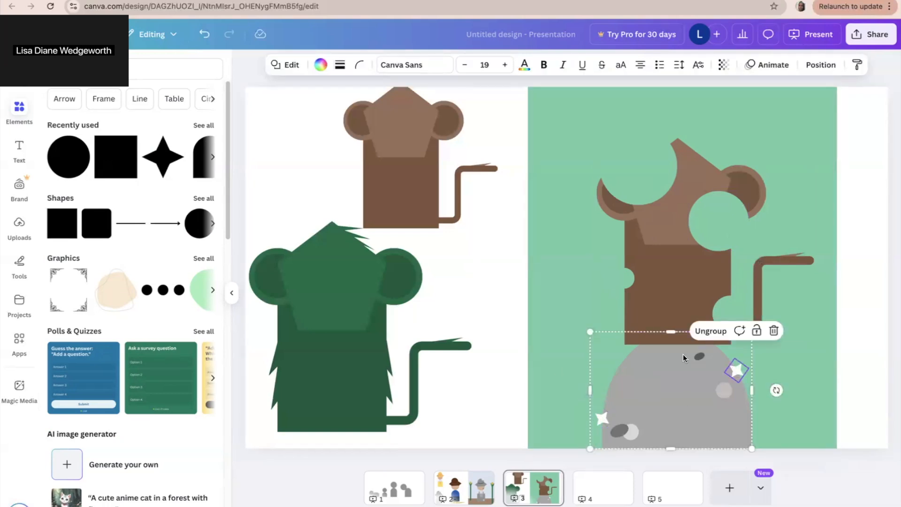
left_click(710, 331)
left_click(491, 393)
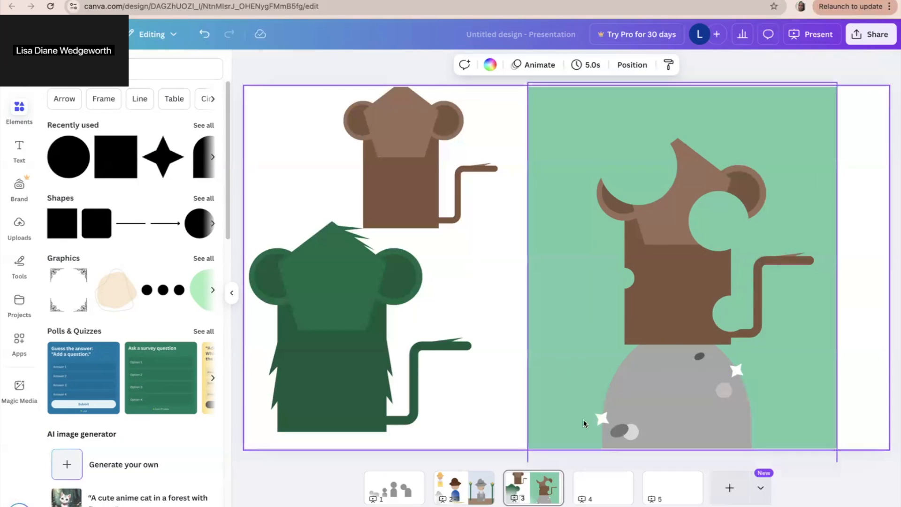
Fill both white stars on the rock's edges with the backdrop's light green
left_click(600, 419)
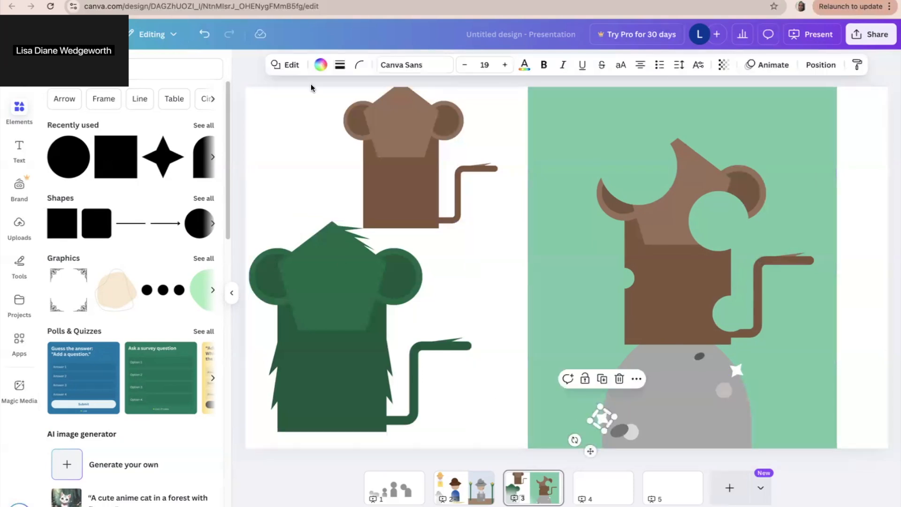
left_click(320, 66)
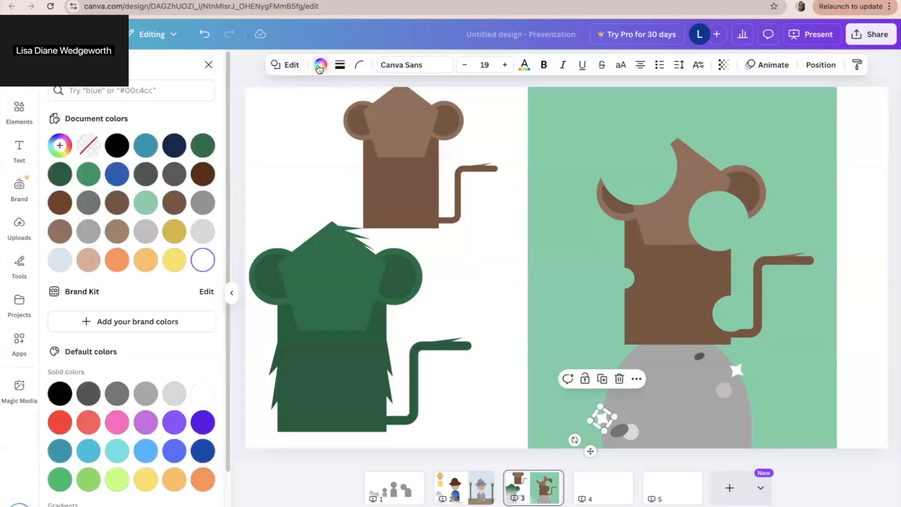
left_click(145, 202)
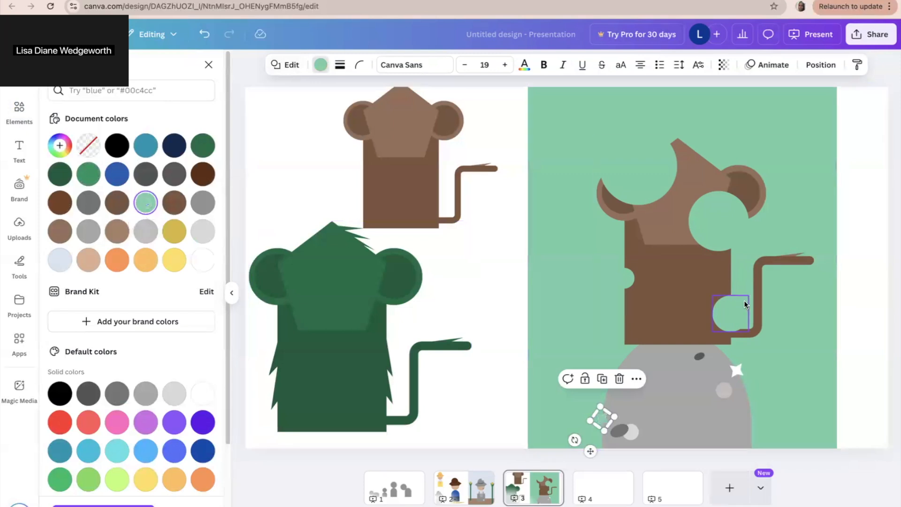
left_click(735, 367)
left_click(142, 203)
left_click(489, 277)
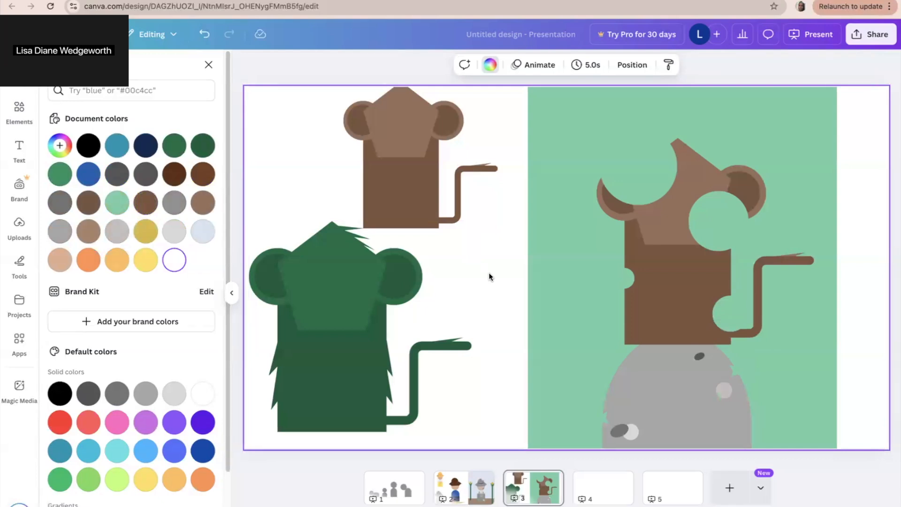
Group the large monkey, notches, rock and green backdrop, and move the group right and slightly up on the page
left_click_drag(548, 102, 818, 455)
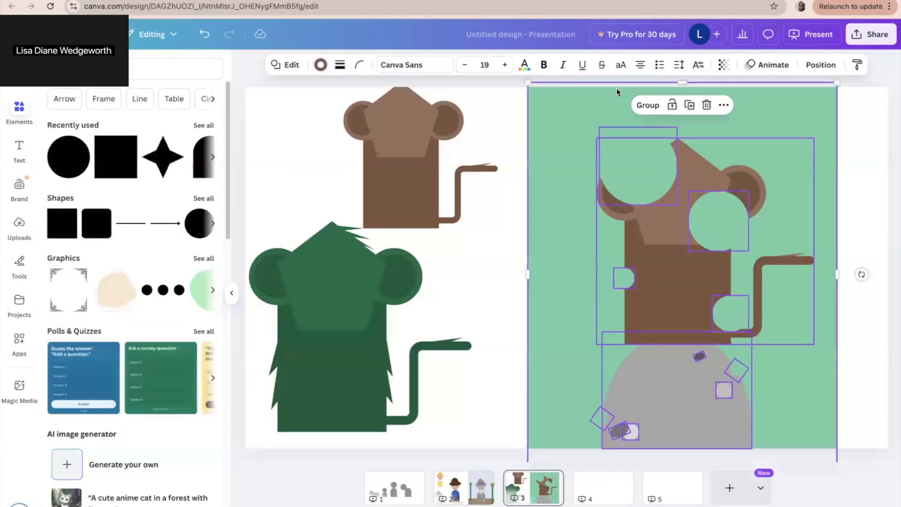
left_click(648, 105)
left_click(494, 122)
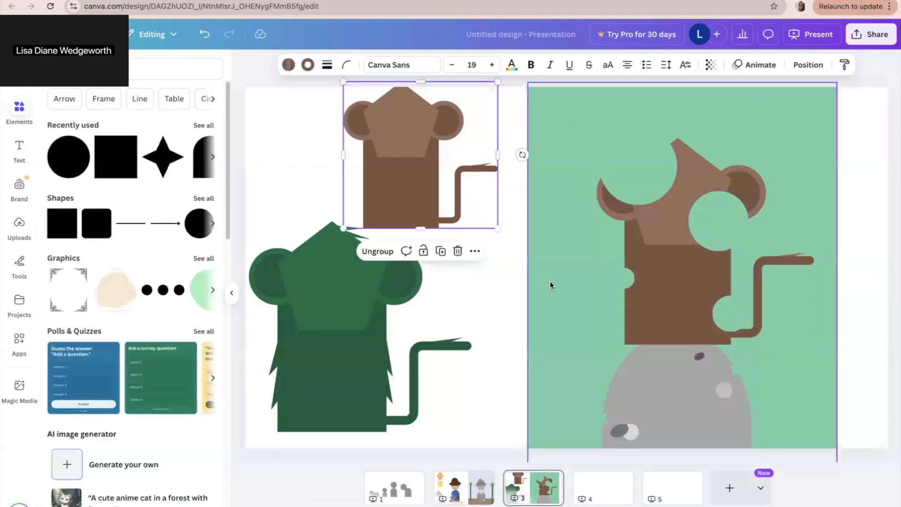
left_click(623, 265)
left_click_drag(623, 265, 666, 254)
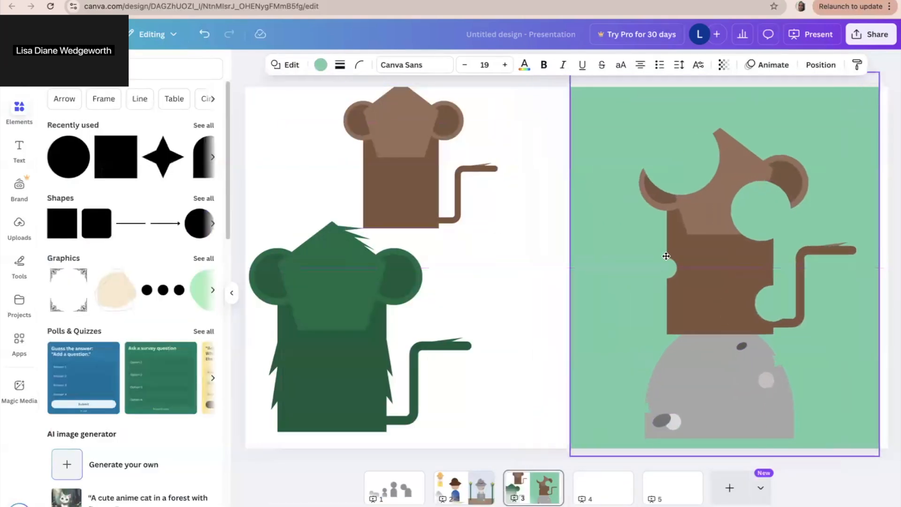
left_click(539, 251)
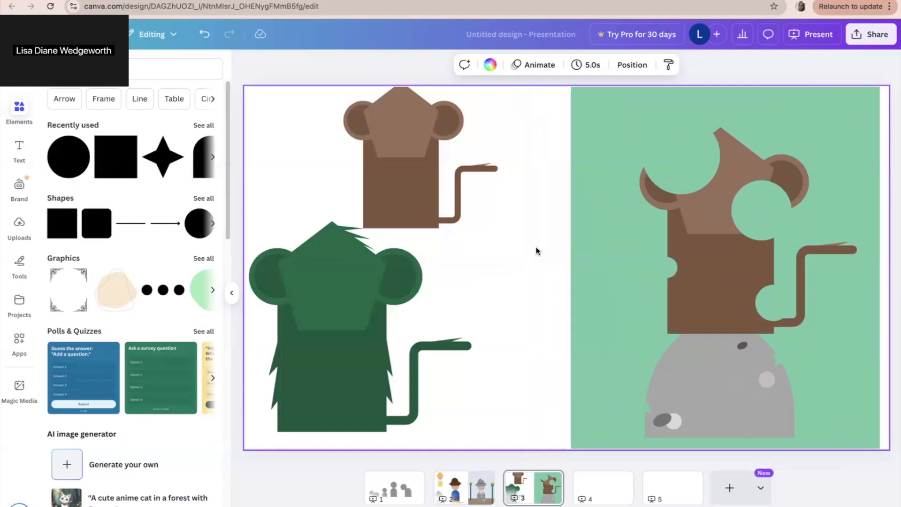
Move the small brown monkey right and slightly down, into the space above the green monkey's tail
left_click(684, 226)
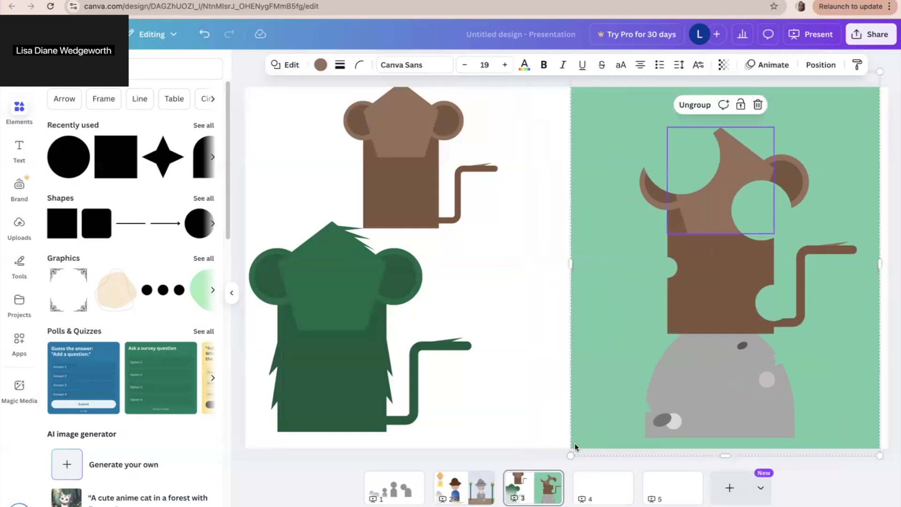
left_click(368, 328)
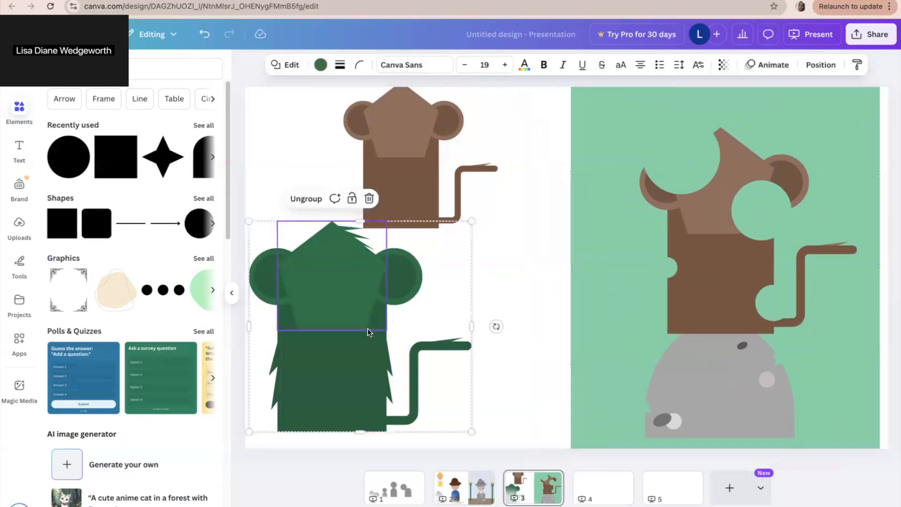
left_click(513, 404)
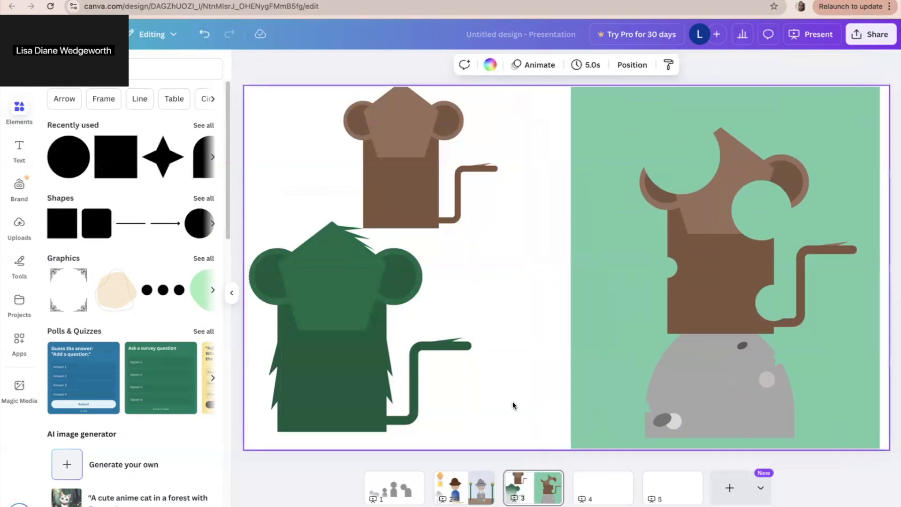
left_click(382, 401)
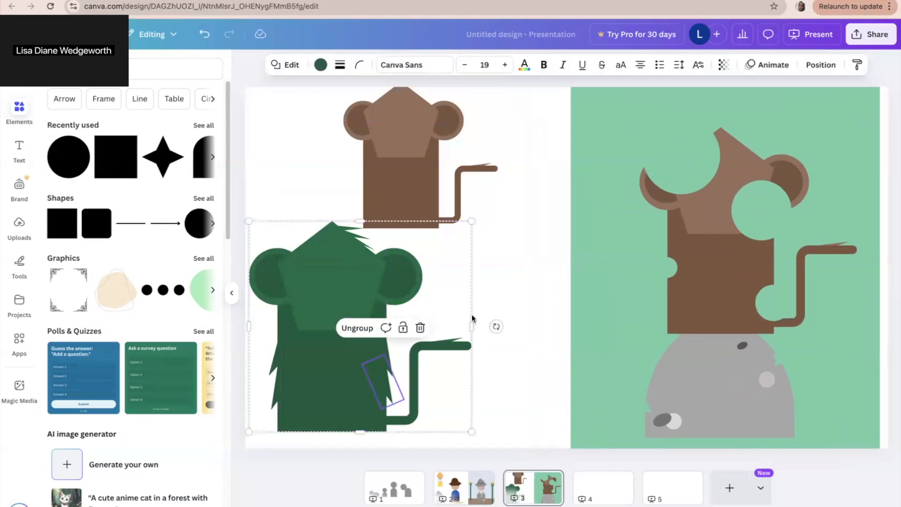
left_click(520, 296)
left_click_drag(398, 131, 451, 137)
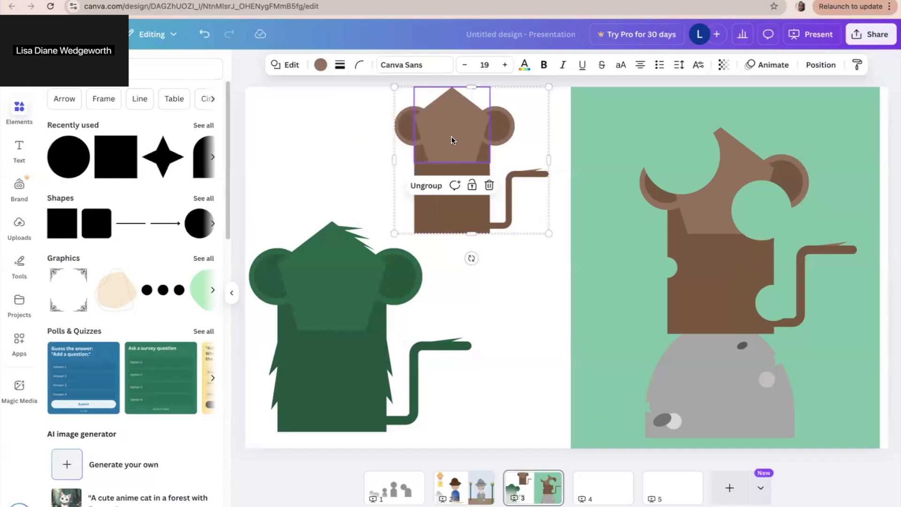
Review the gray figures on page 1 and the hatted characters on page 2, and return to page 3
left_click(388, 489)
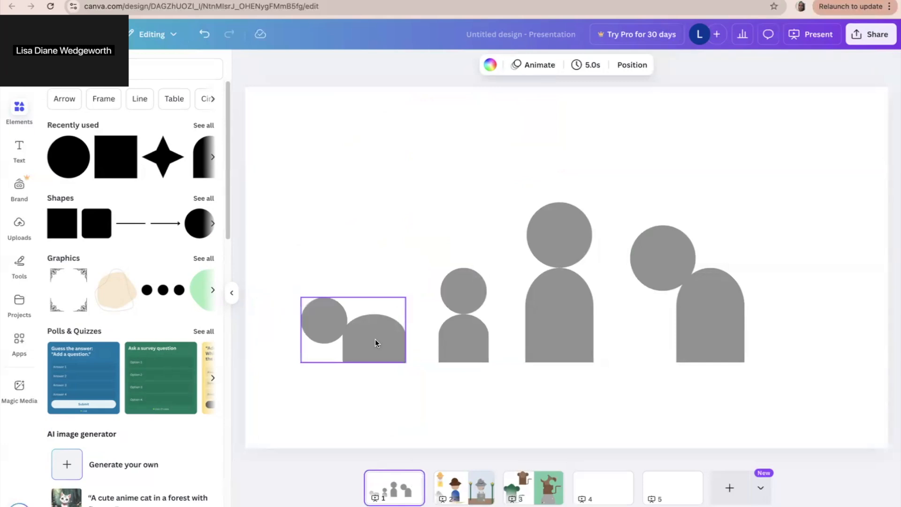
left_click(464, 340)
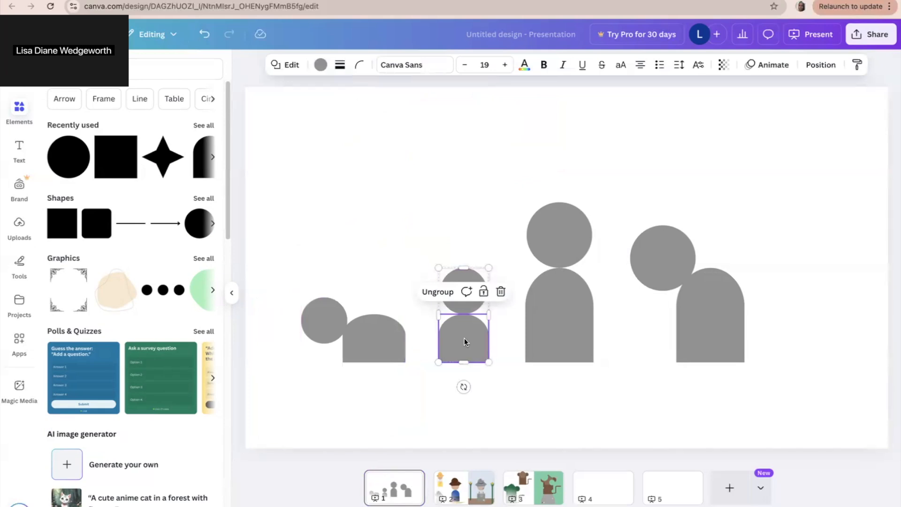
left_click(545, 330)
left_click(679, 317)
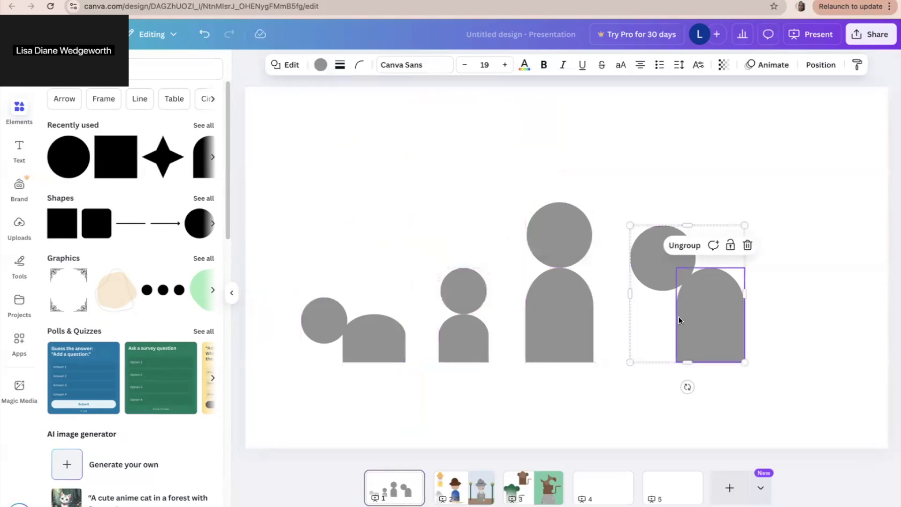
left_click(458, 479)
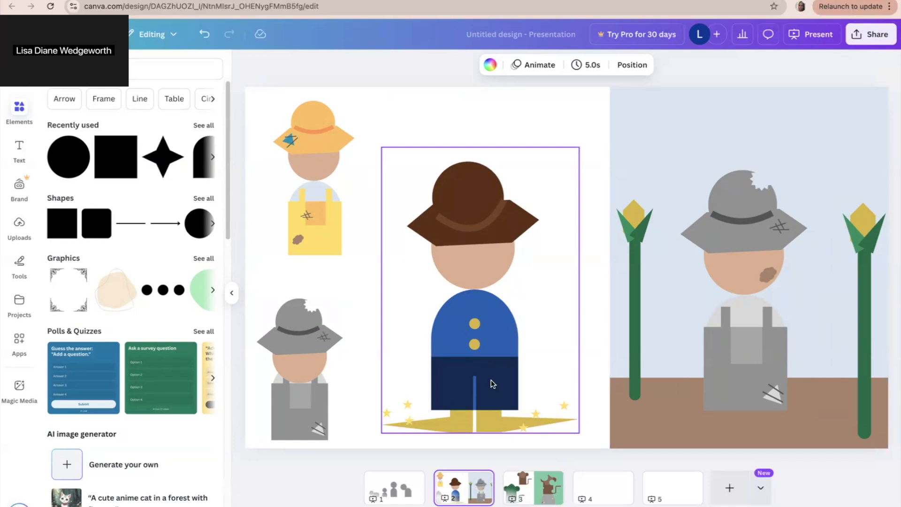
left_click(529, 491)
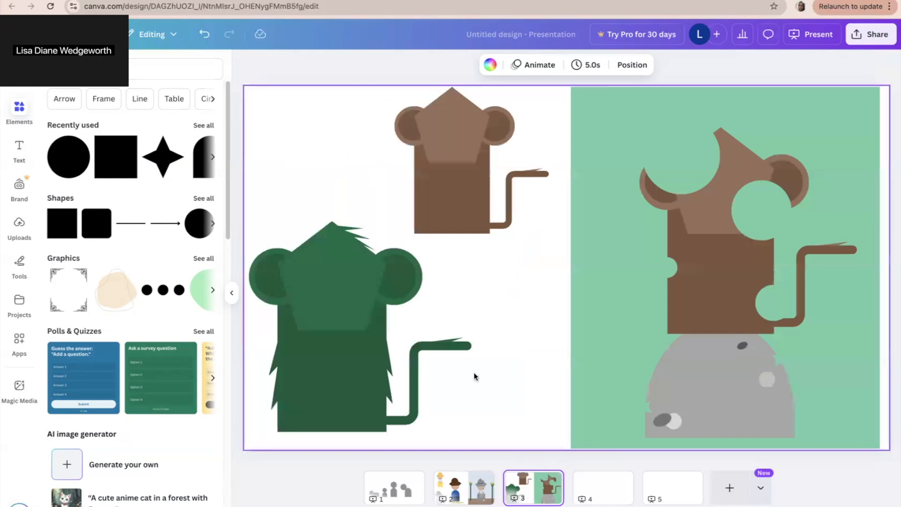